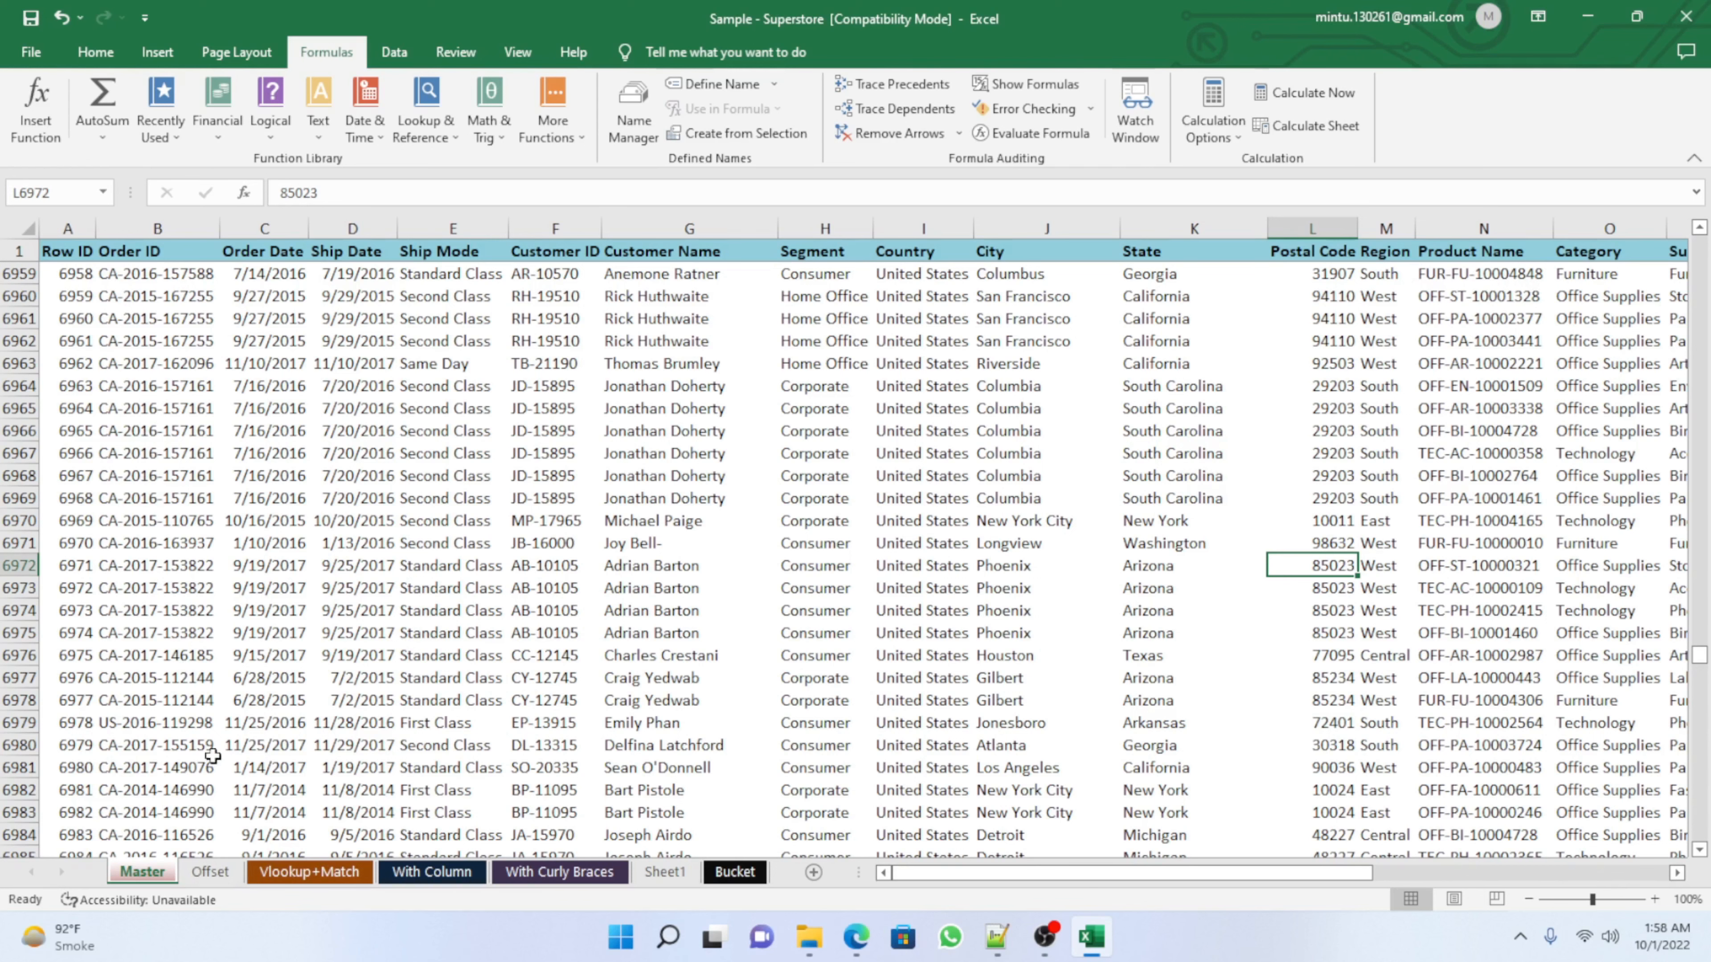
Step: Compare the order IDs and empty State, Category and Profit columns on the Offset sheet with the Master sheet's data
click(210, 873)
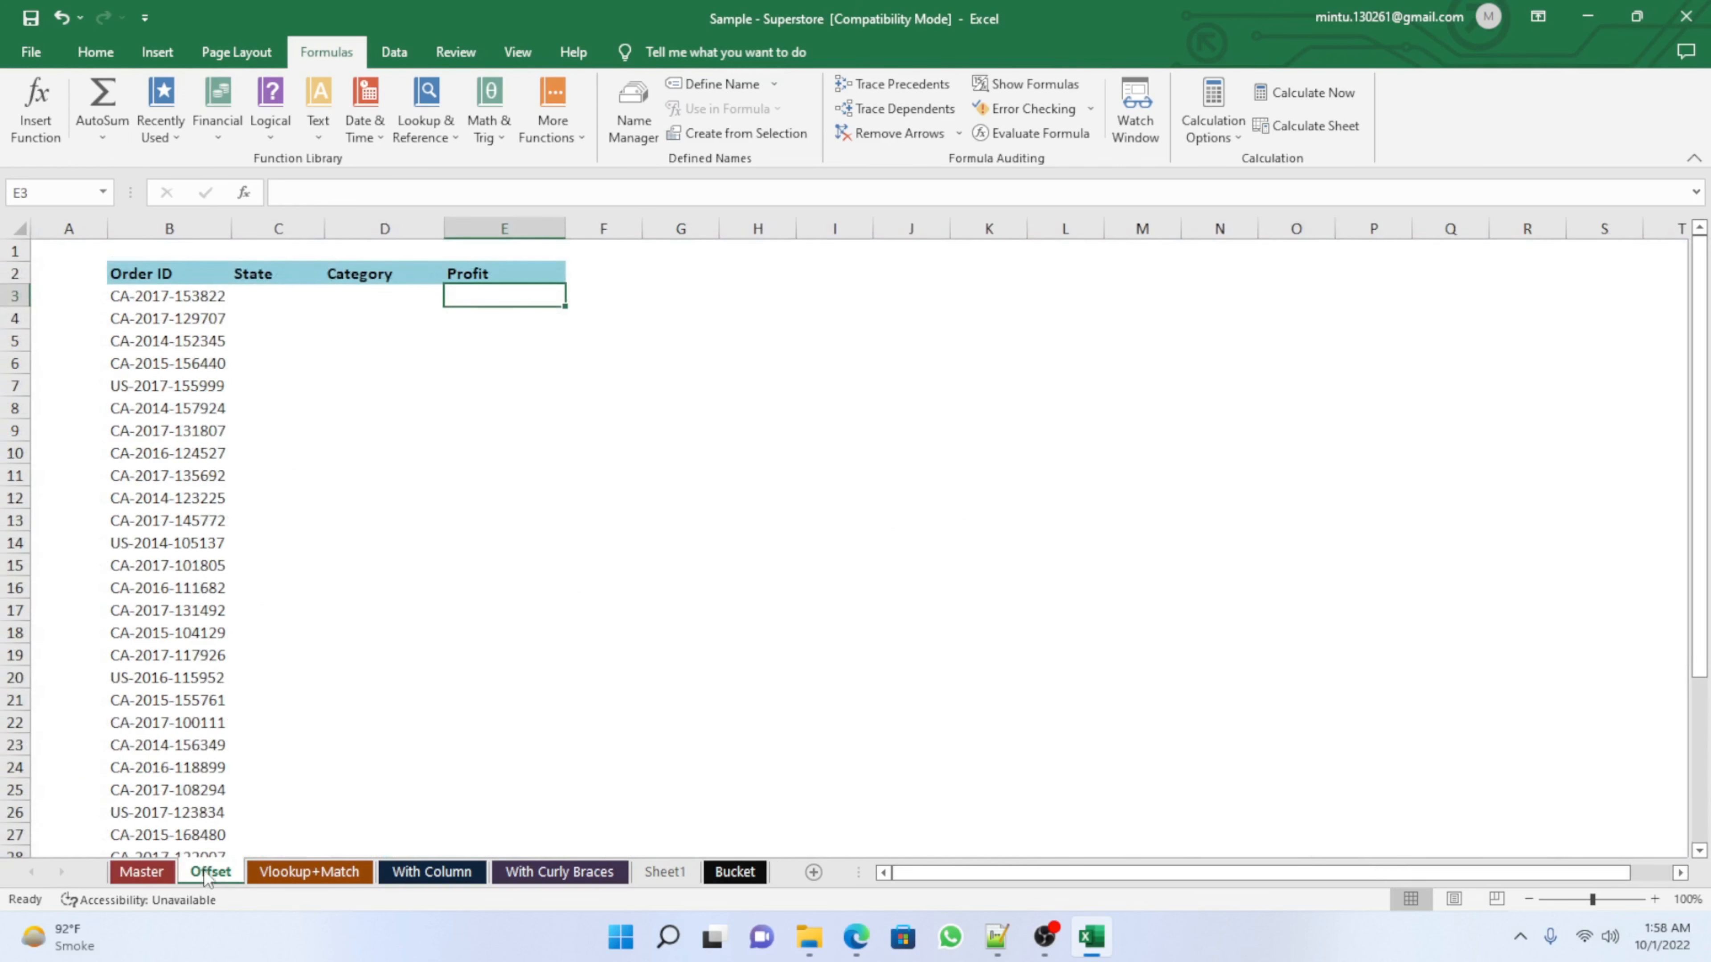
click(296, 331)
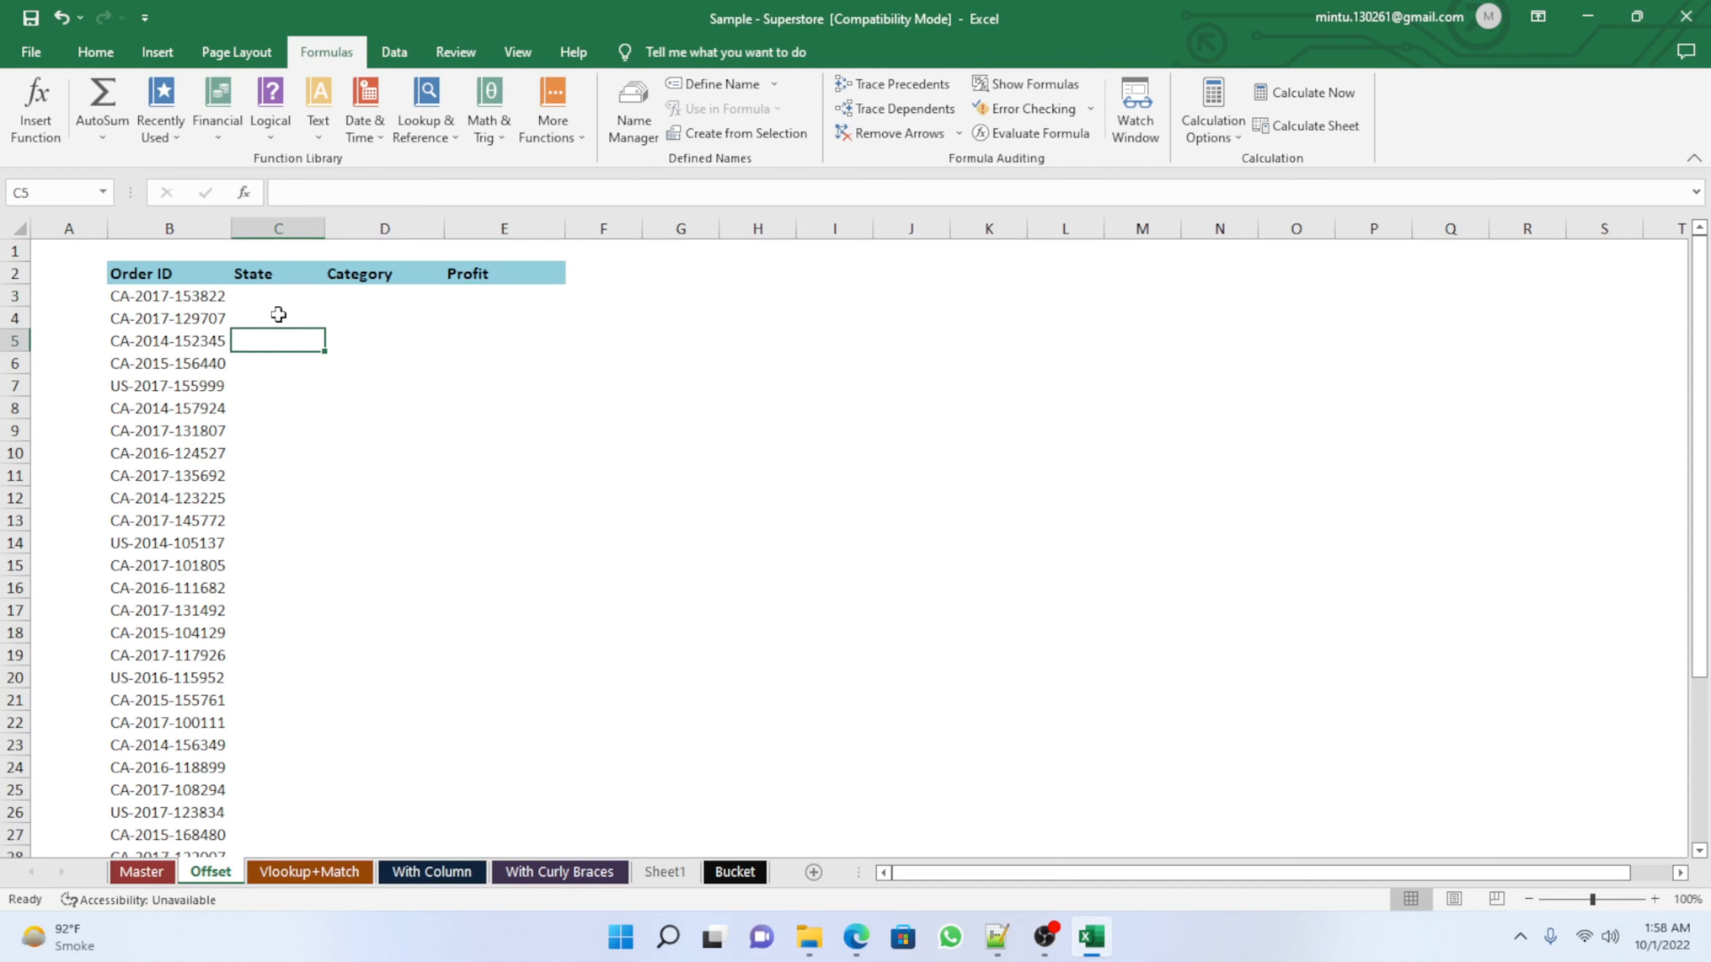
click(278, 314)
click(296, 360)
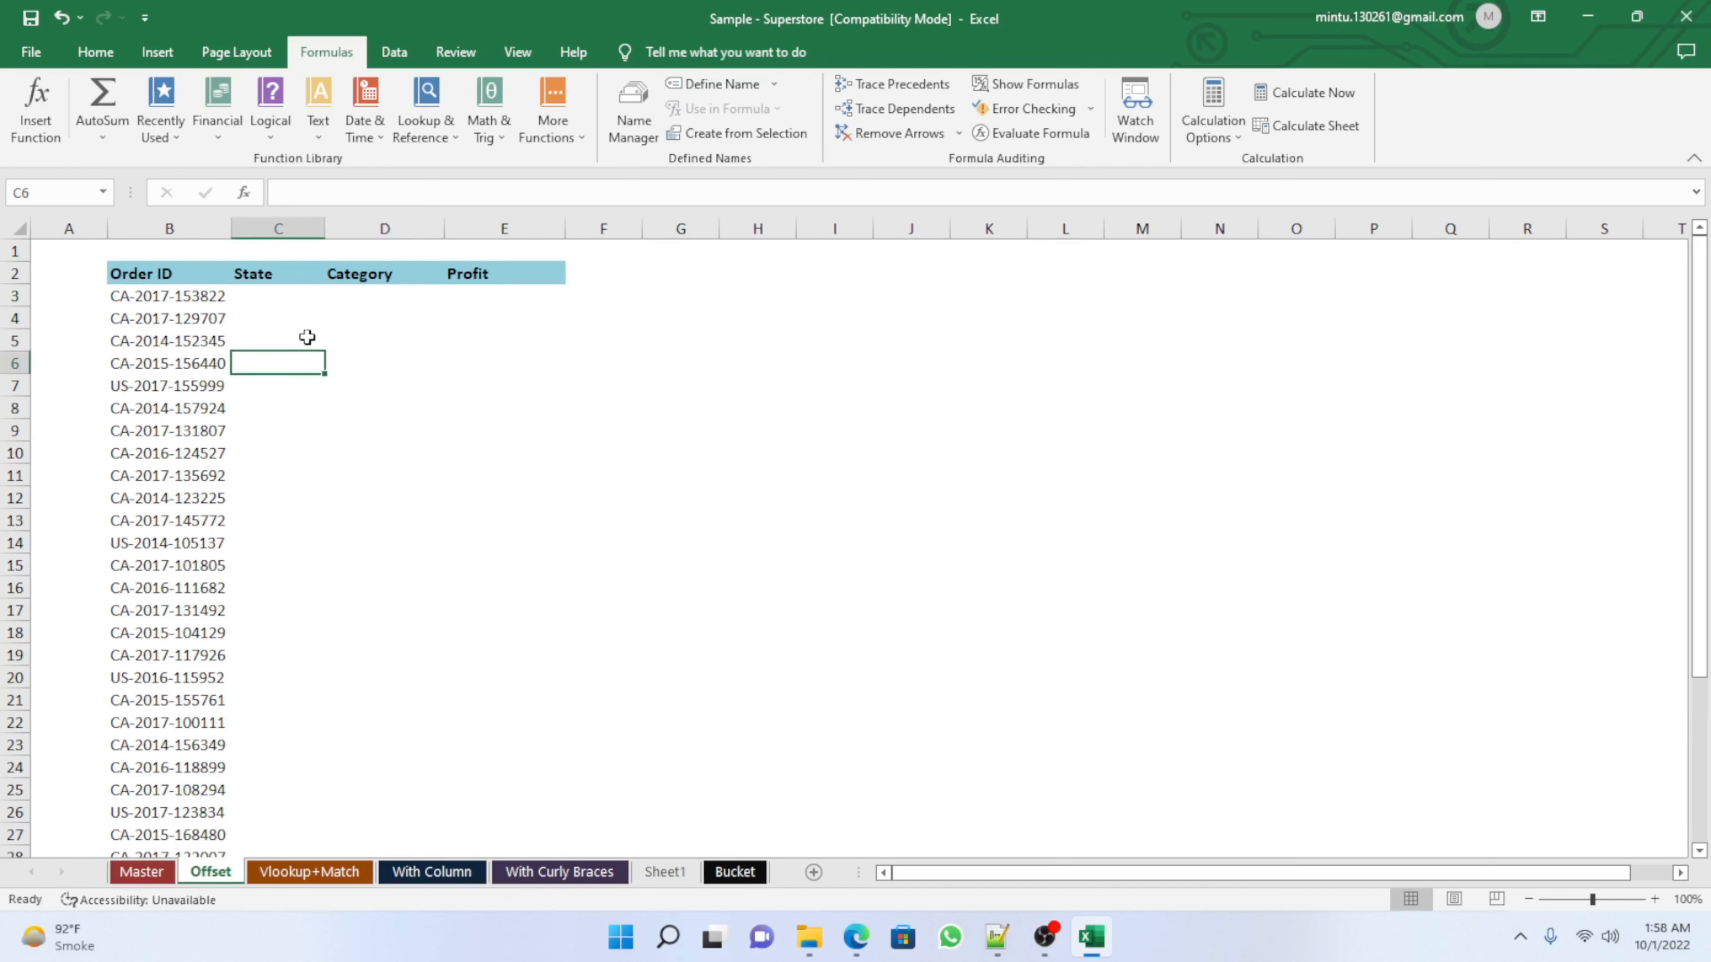
click(269, 302)
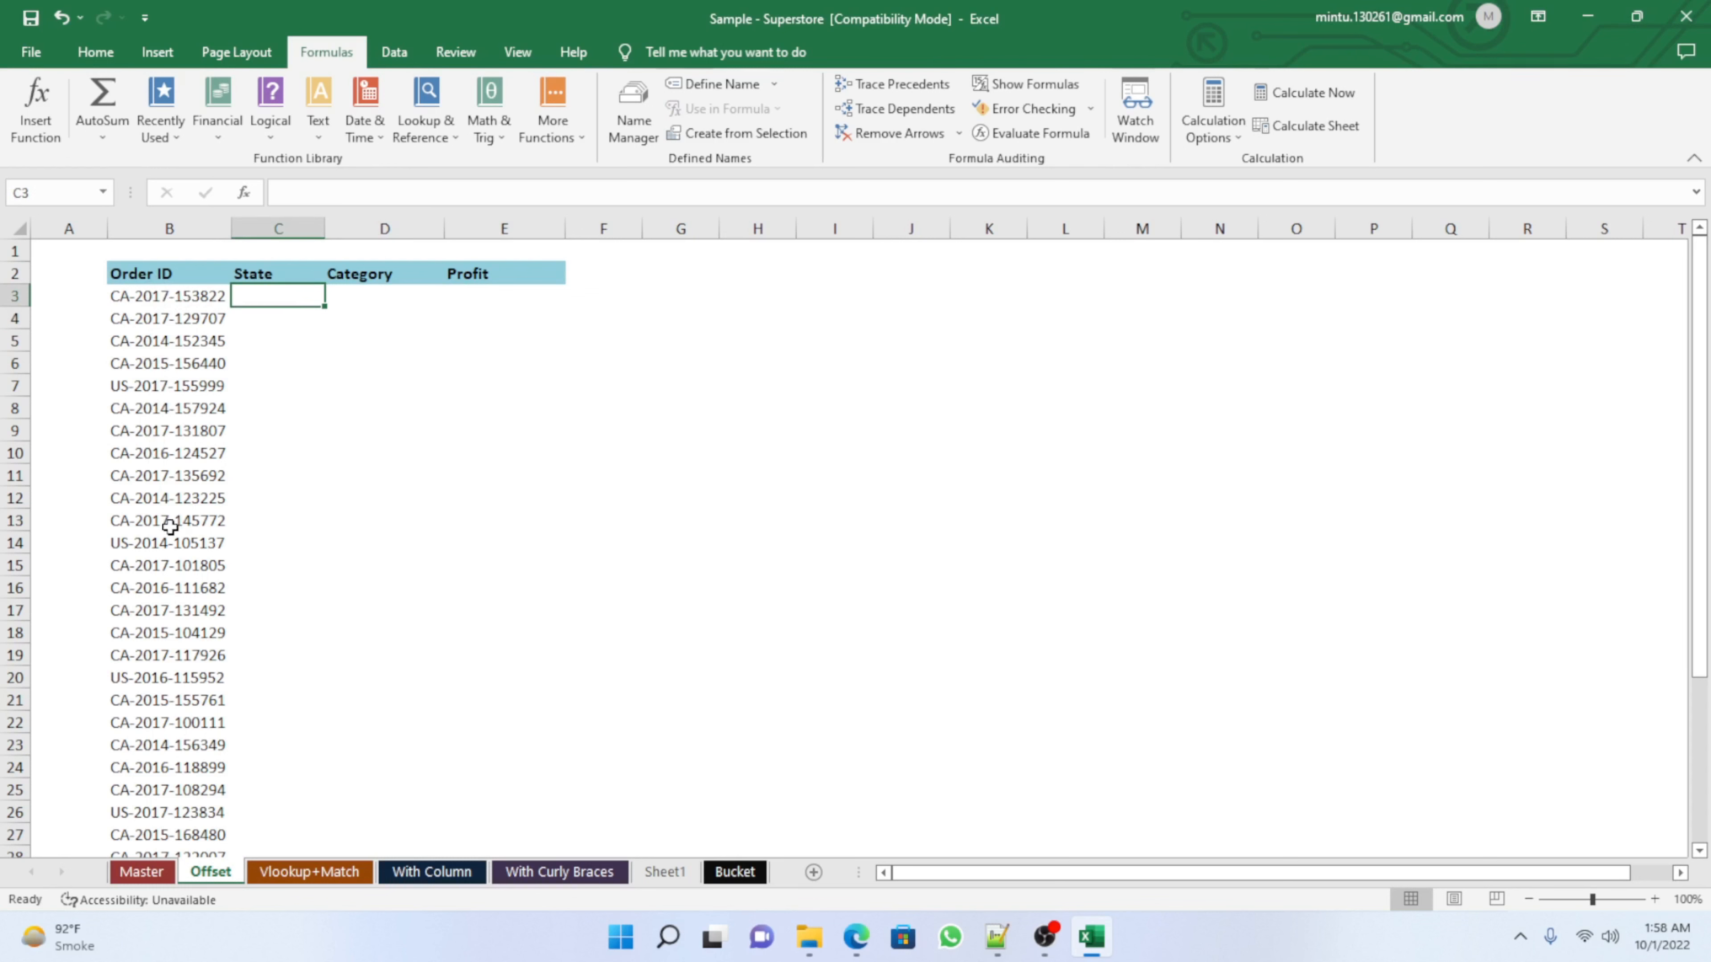
click(140, 872)
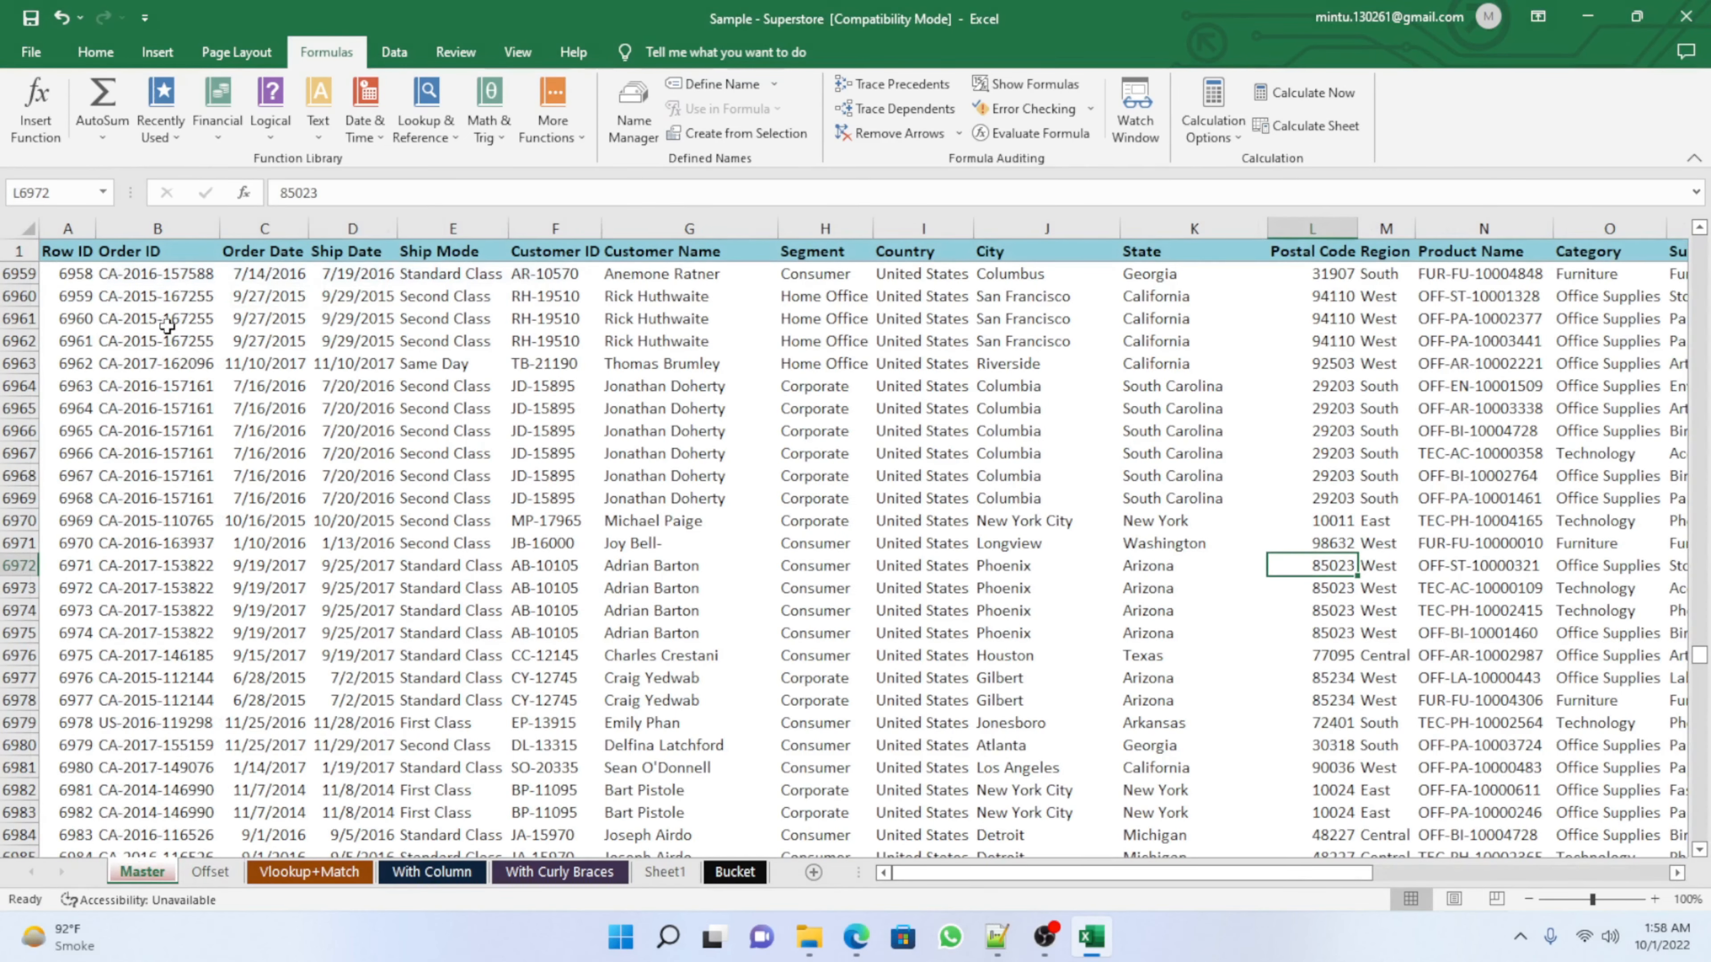
click(212, 873)
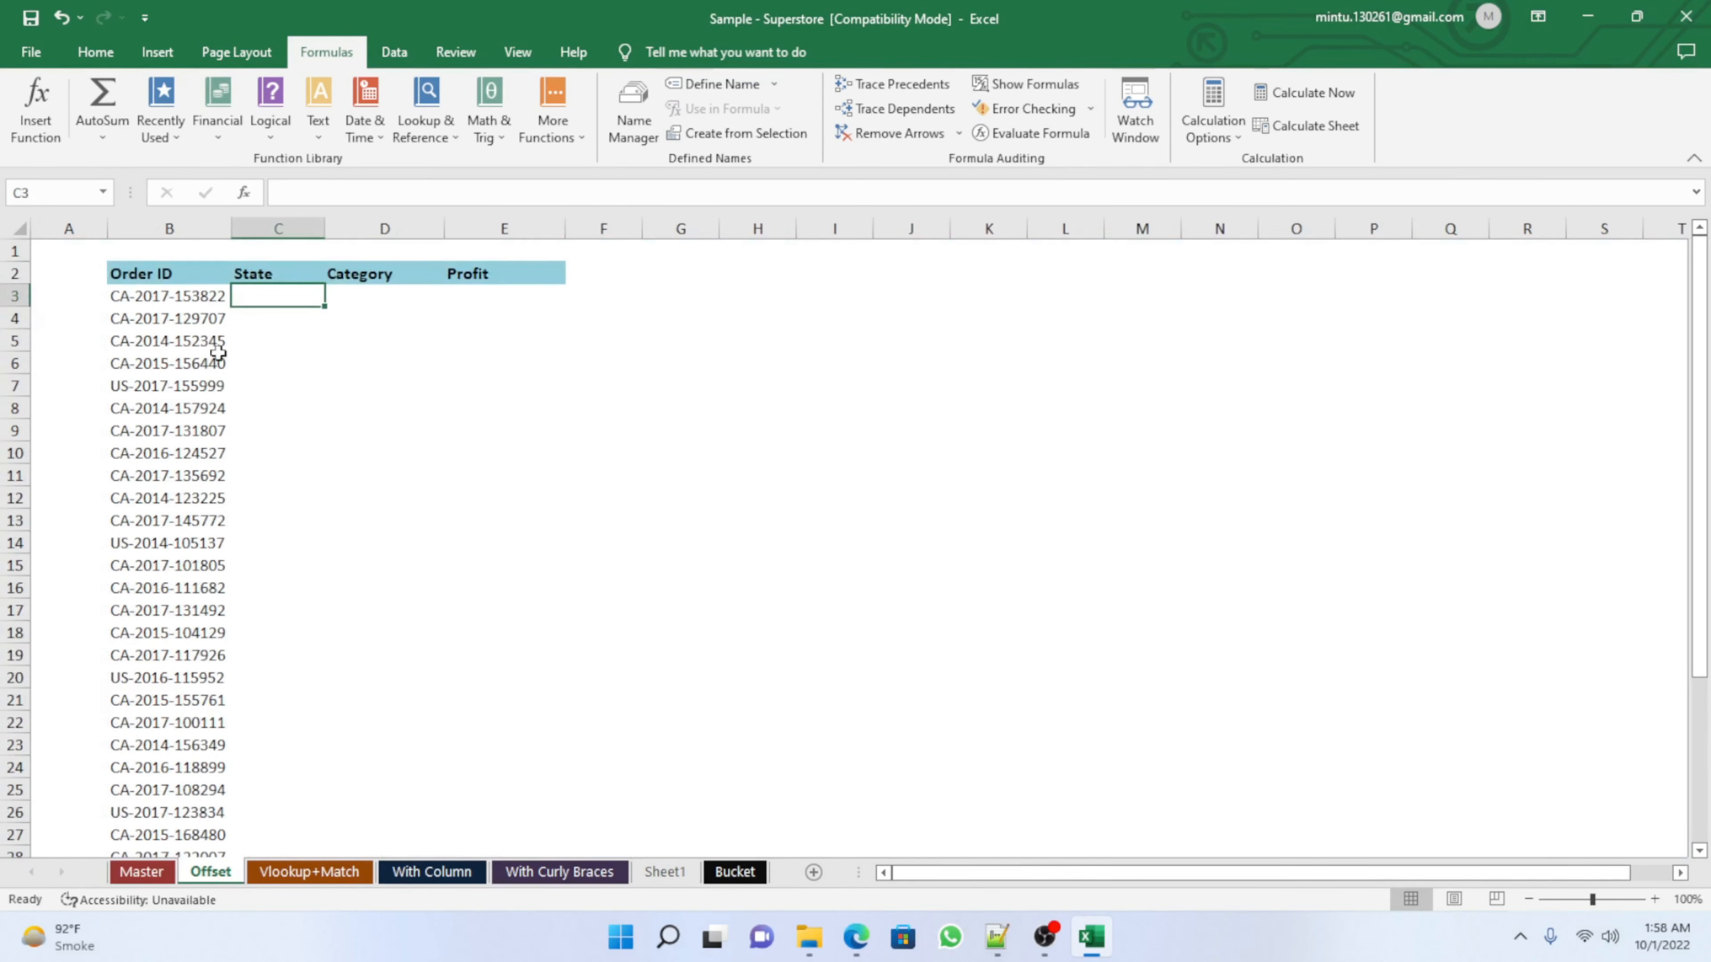
click(162, 302)
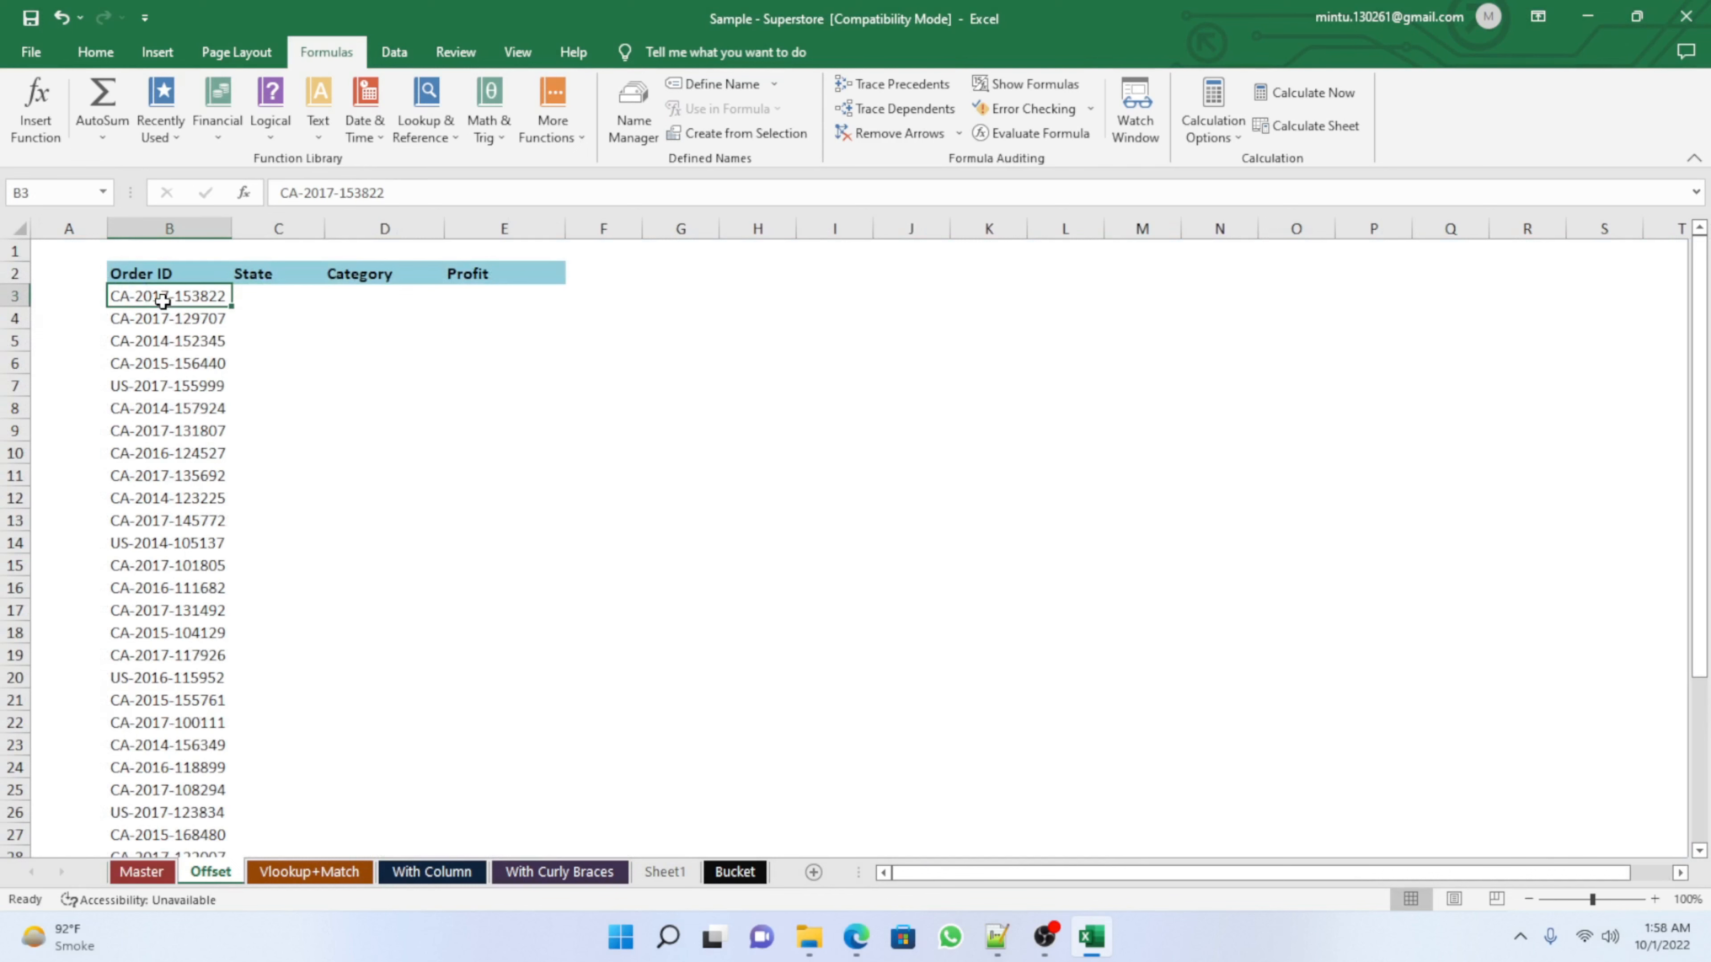
click(143, 873)
click(172, 296)
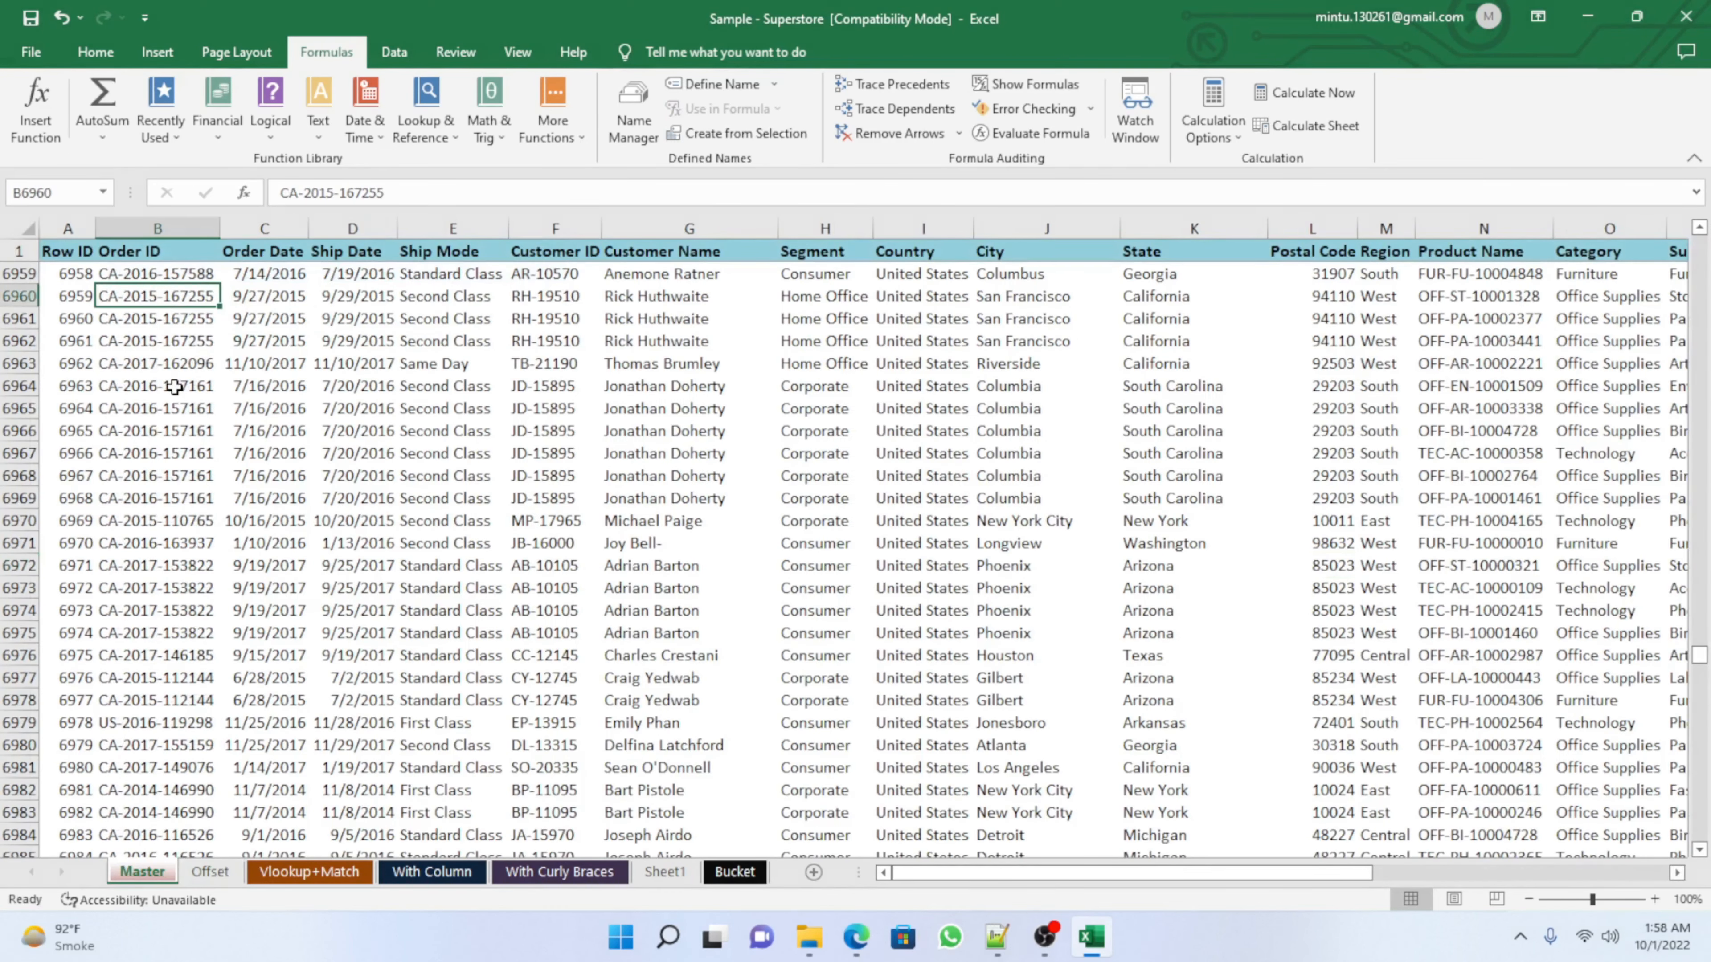
click(225, 872)
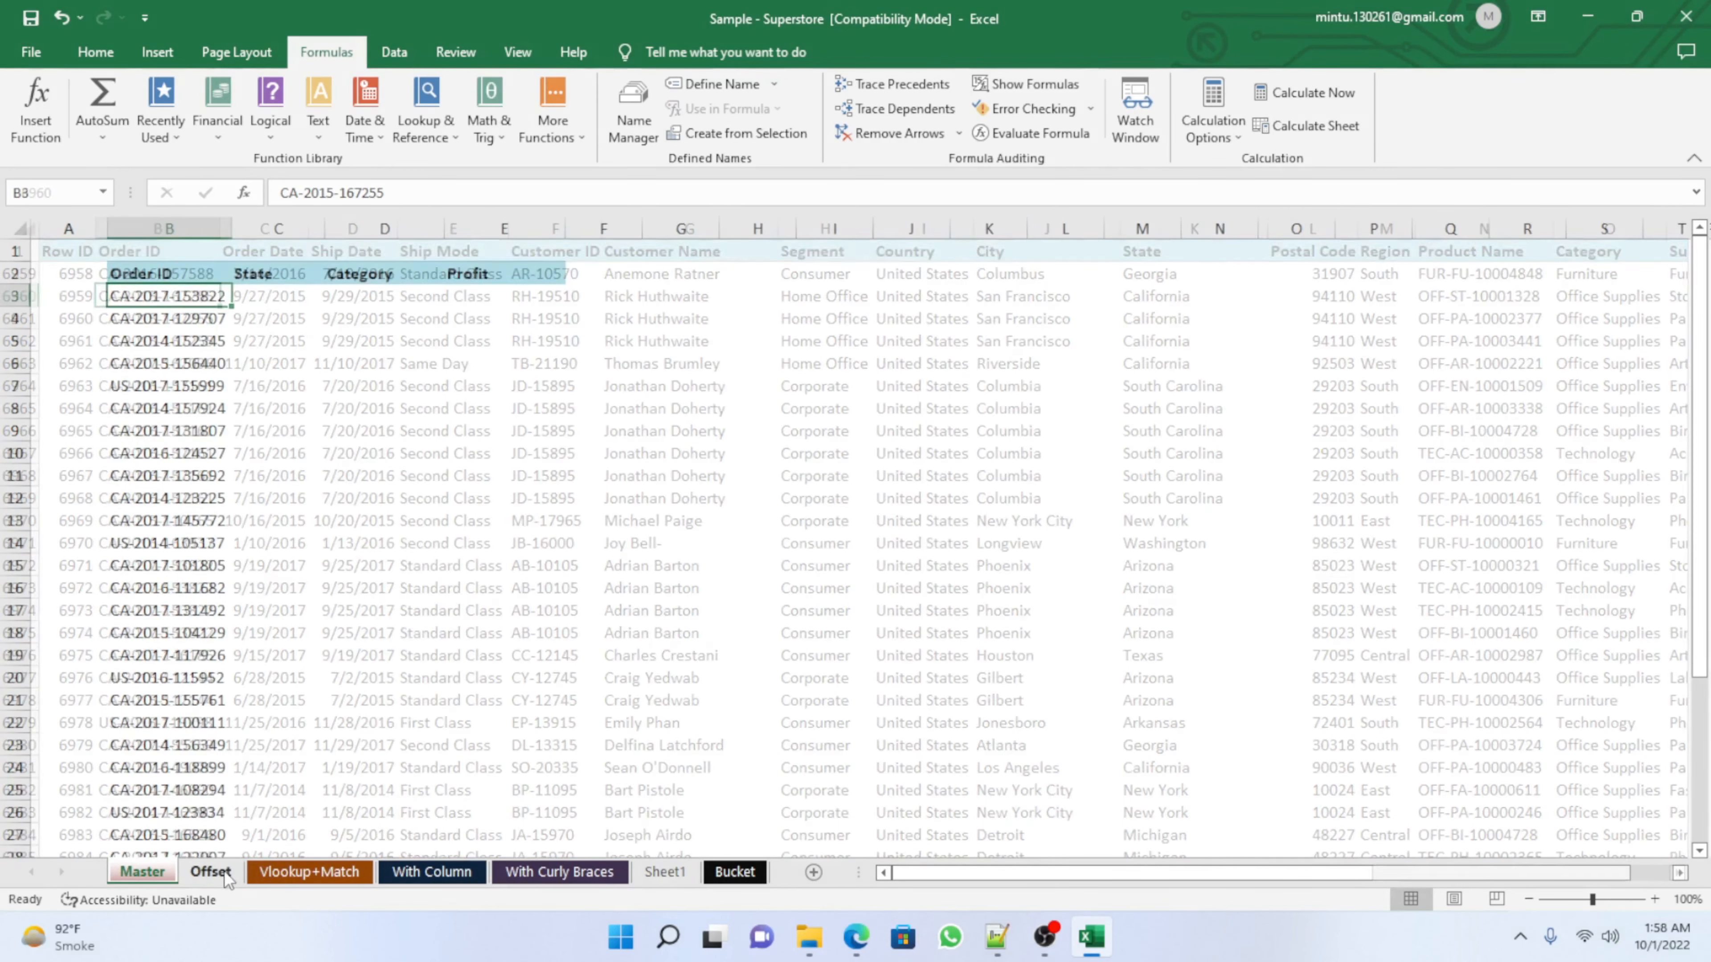
click(317, 356)
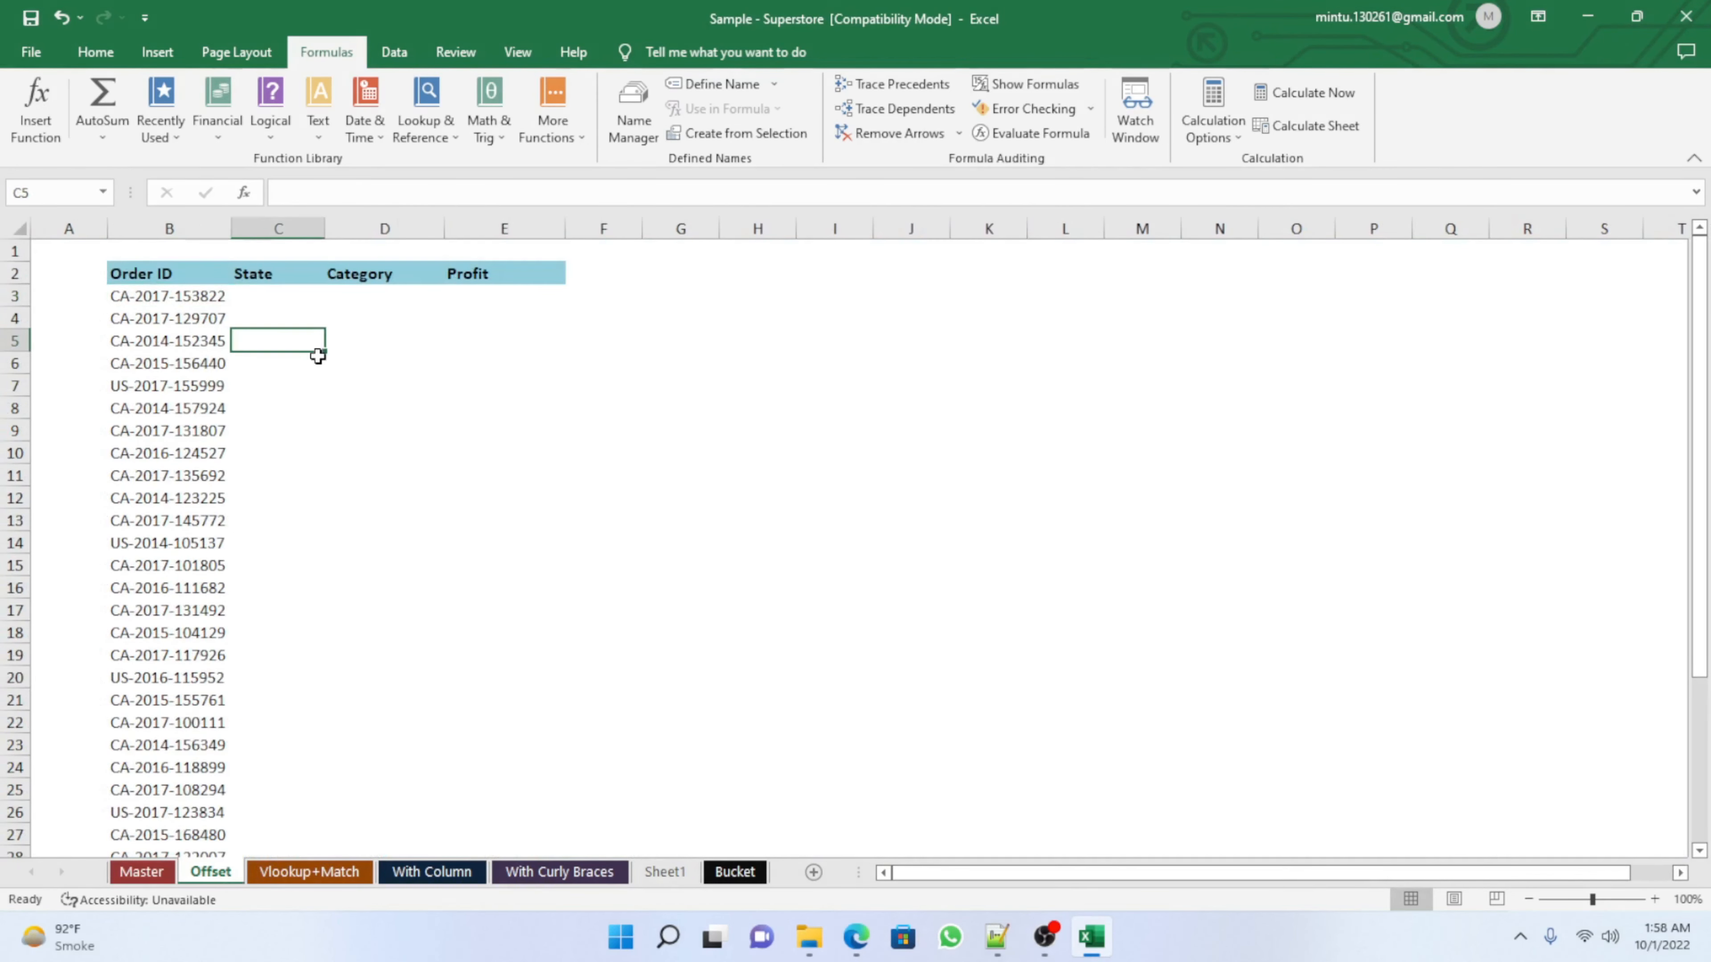
Step: Begin a MATCH formula in D5 of the Offset sheet with B5 as the lookup value
click(359, 345)
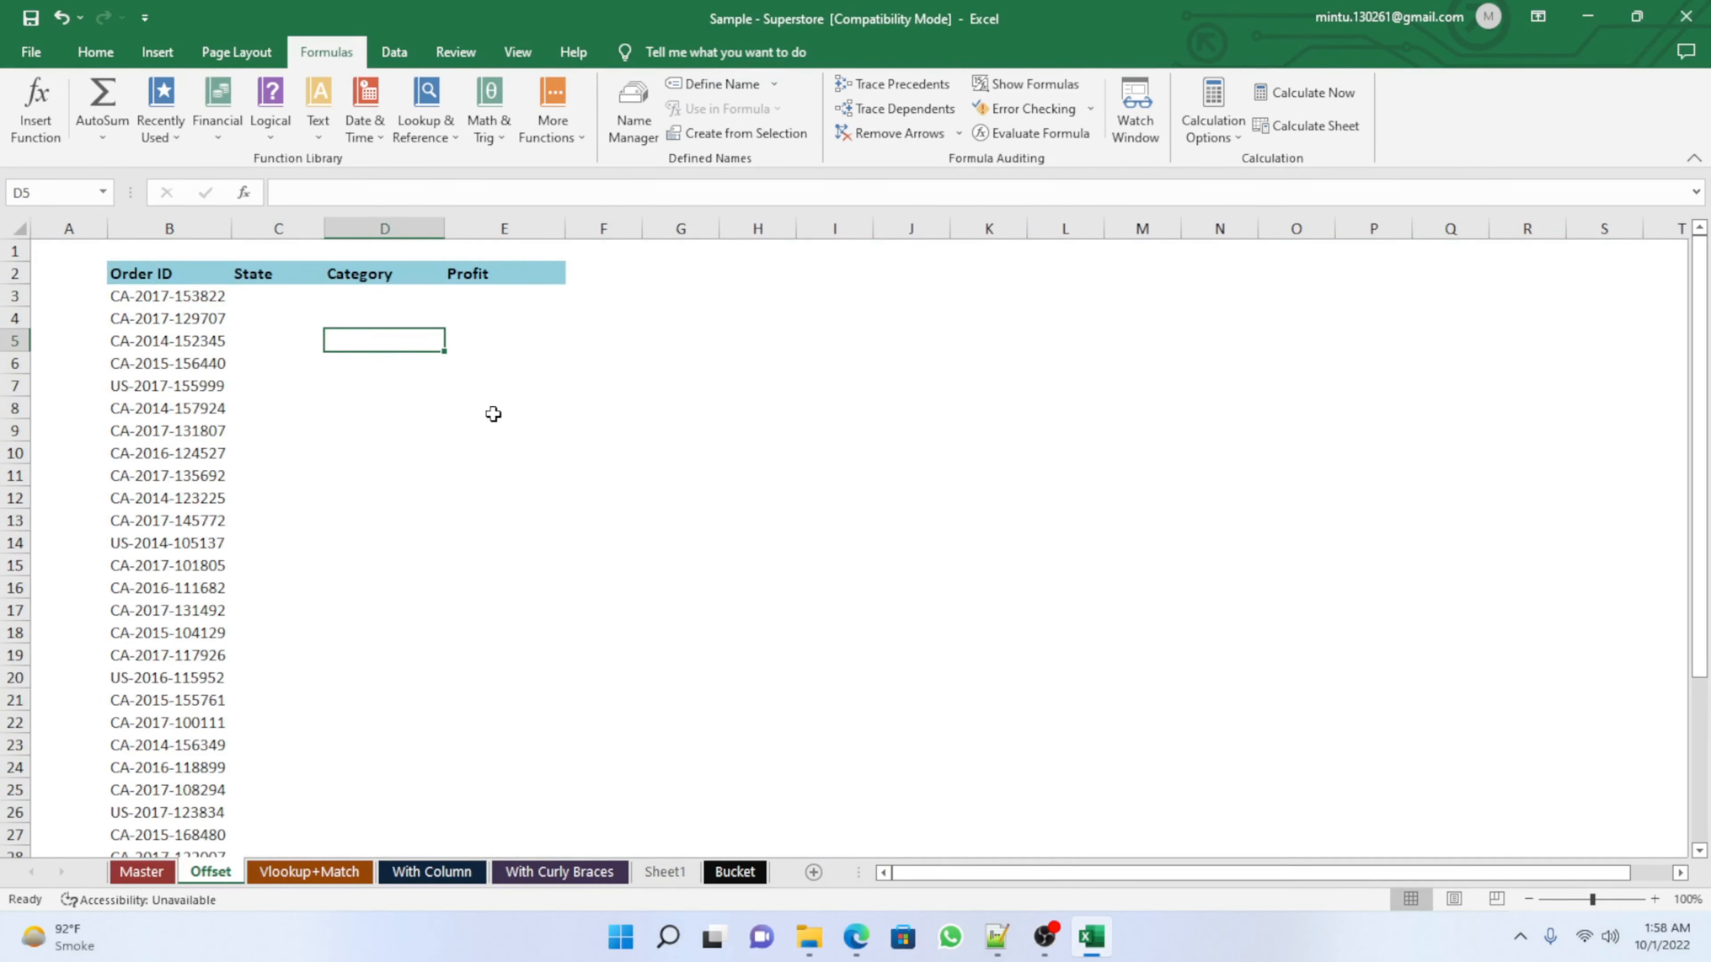
text(=mat)
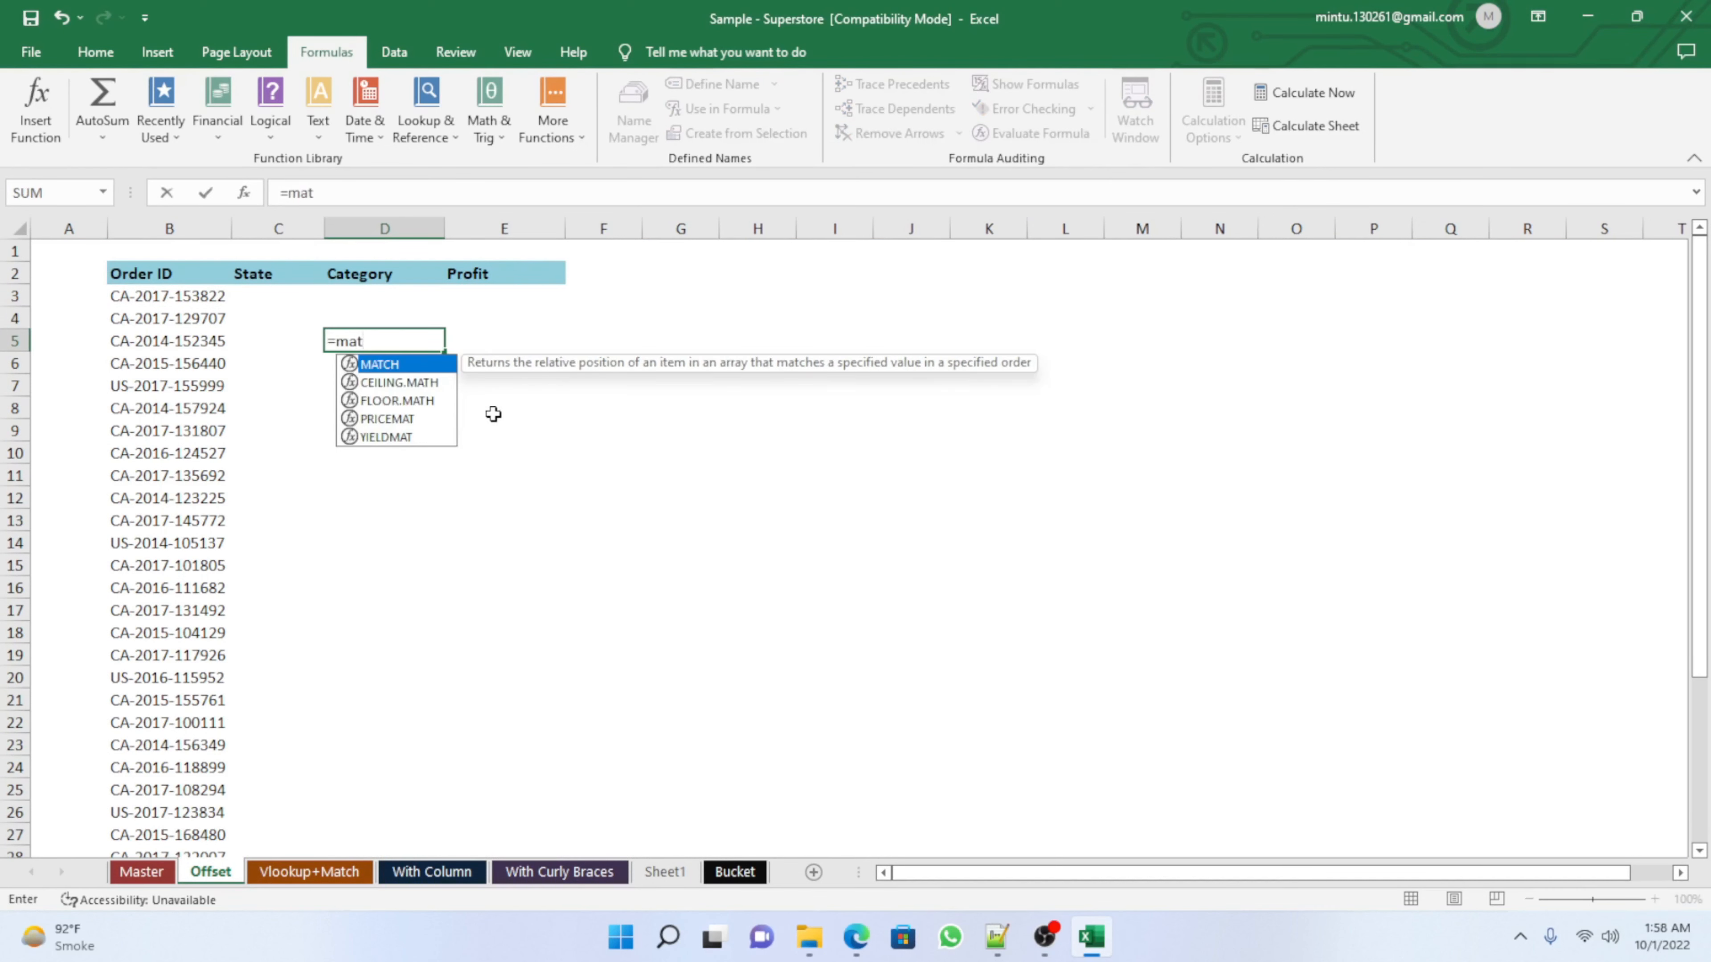
key(Tab)
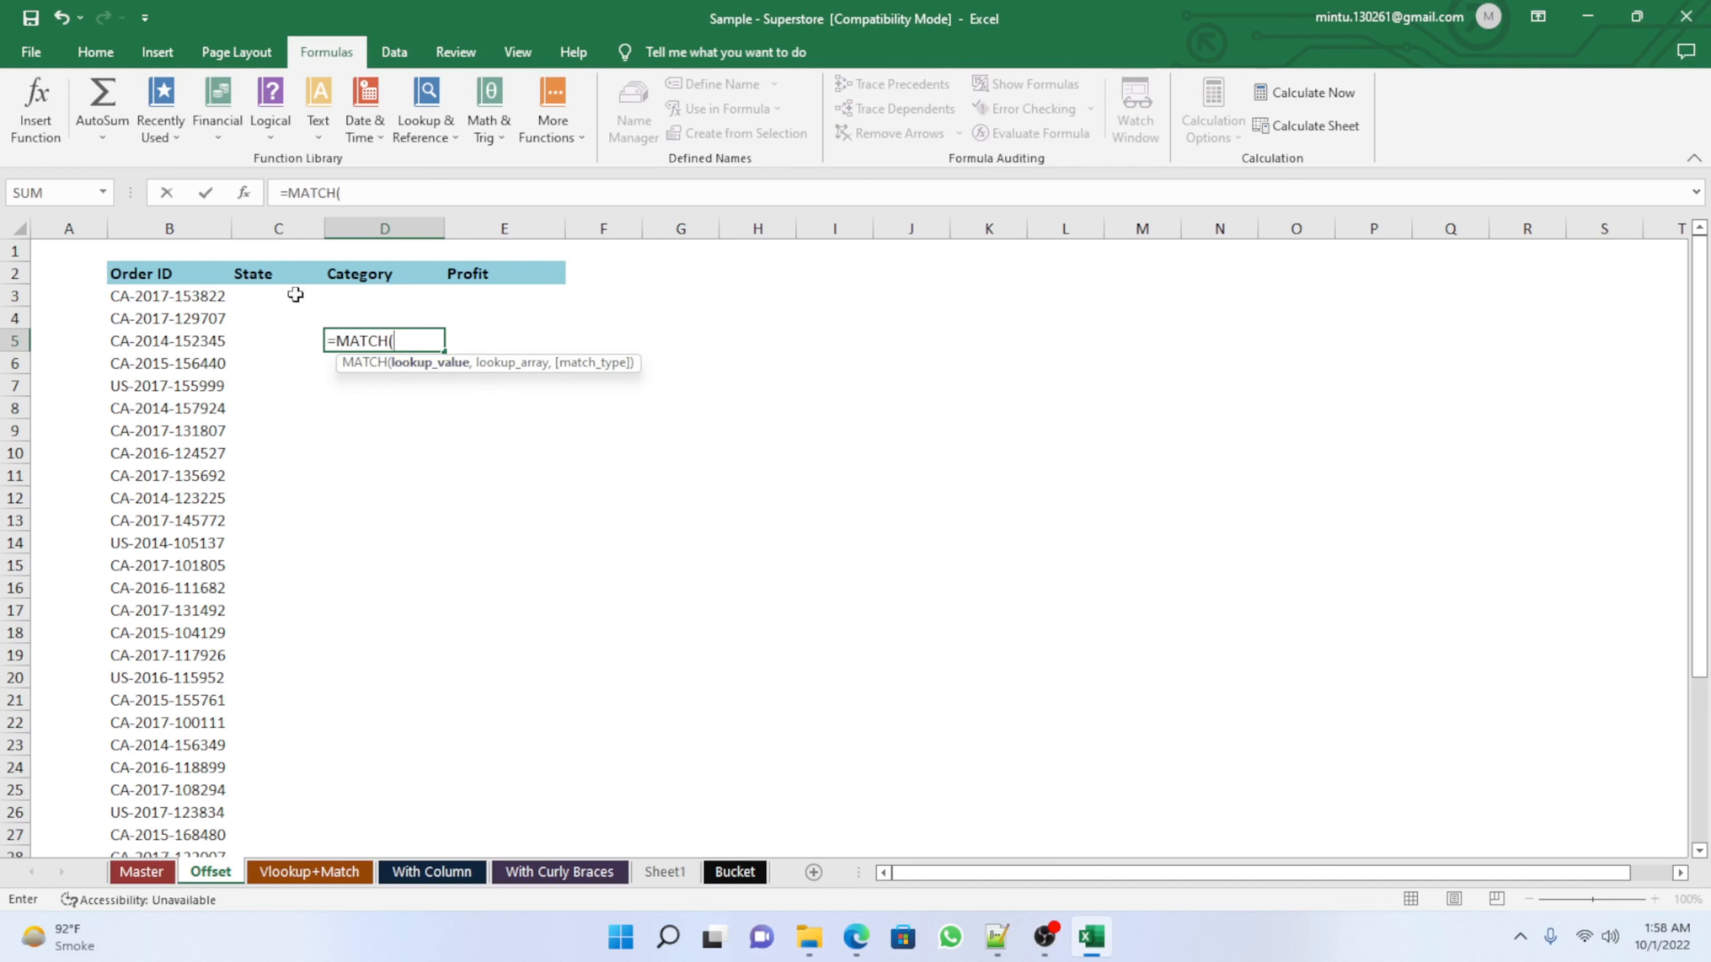
click(177, 342)
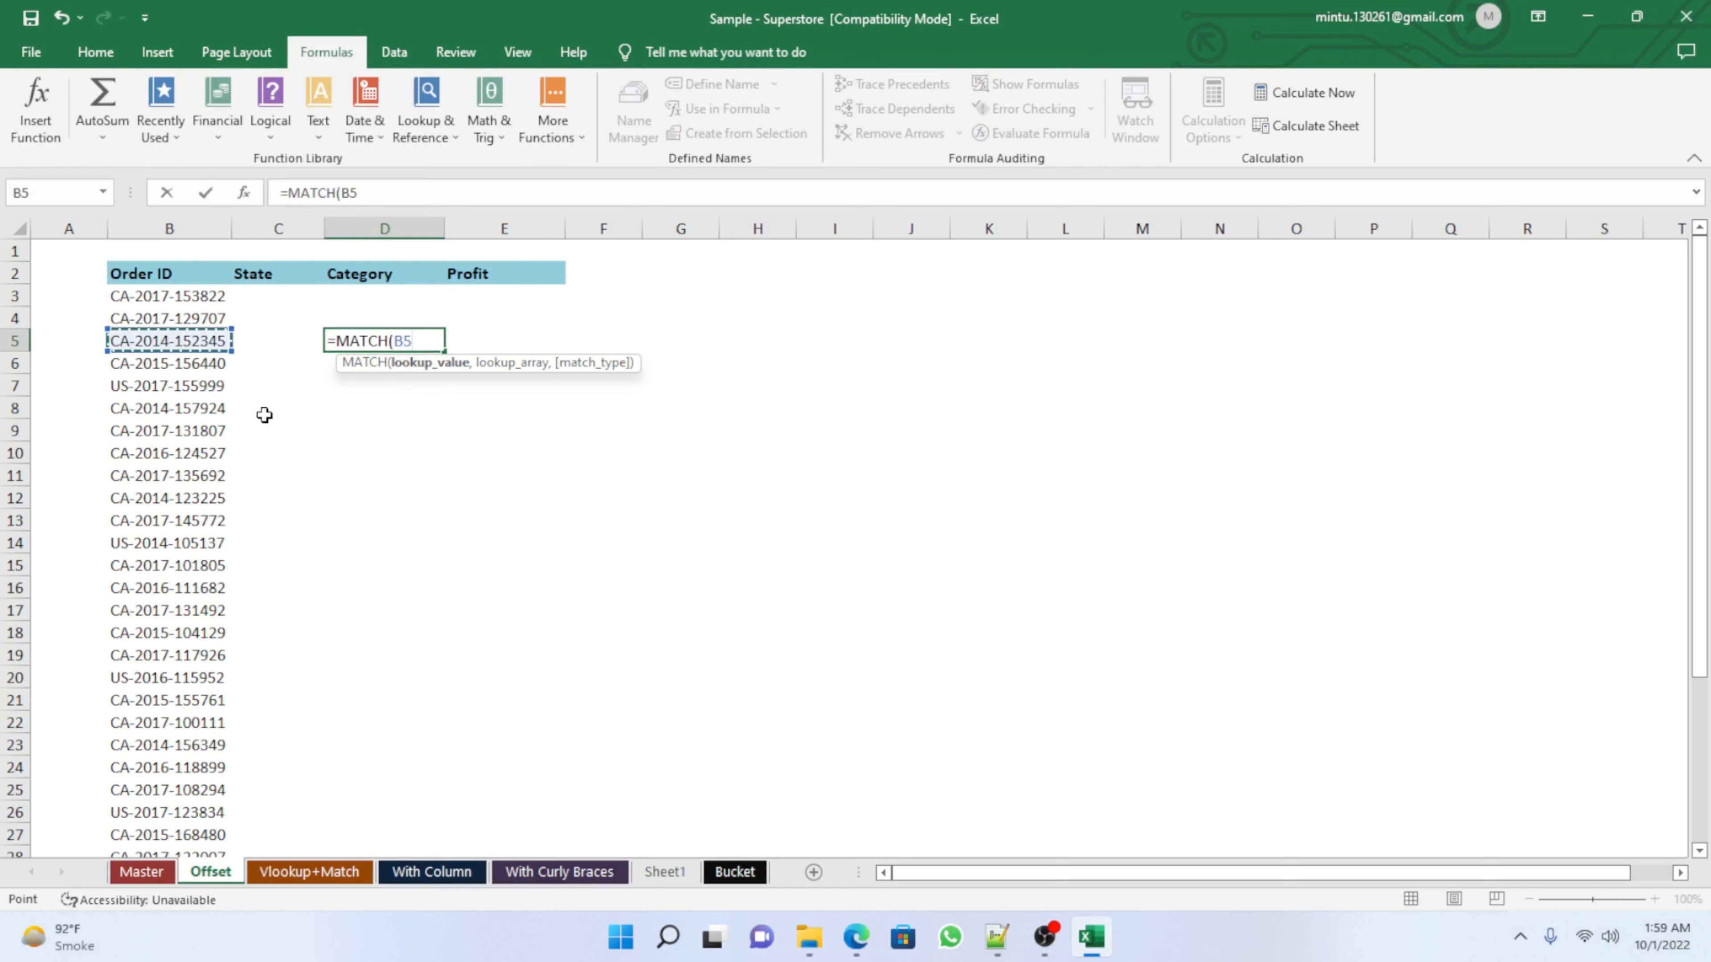
text(,)
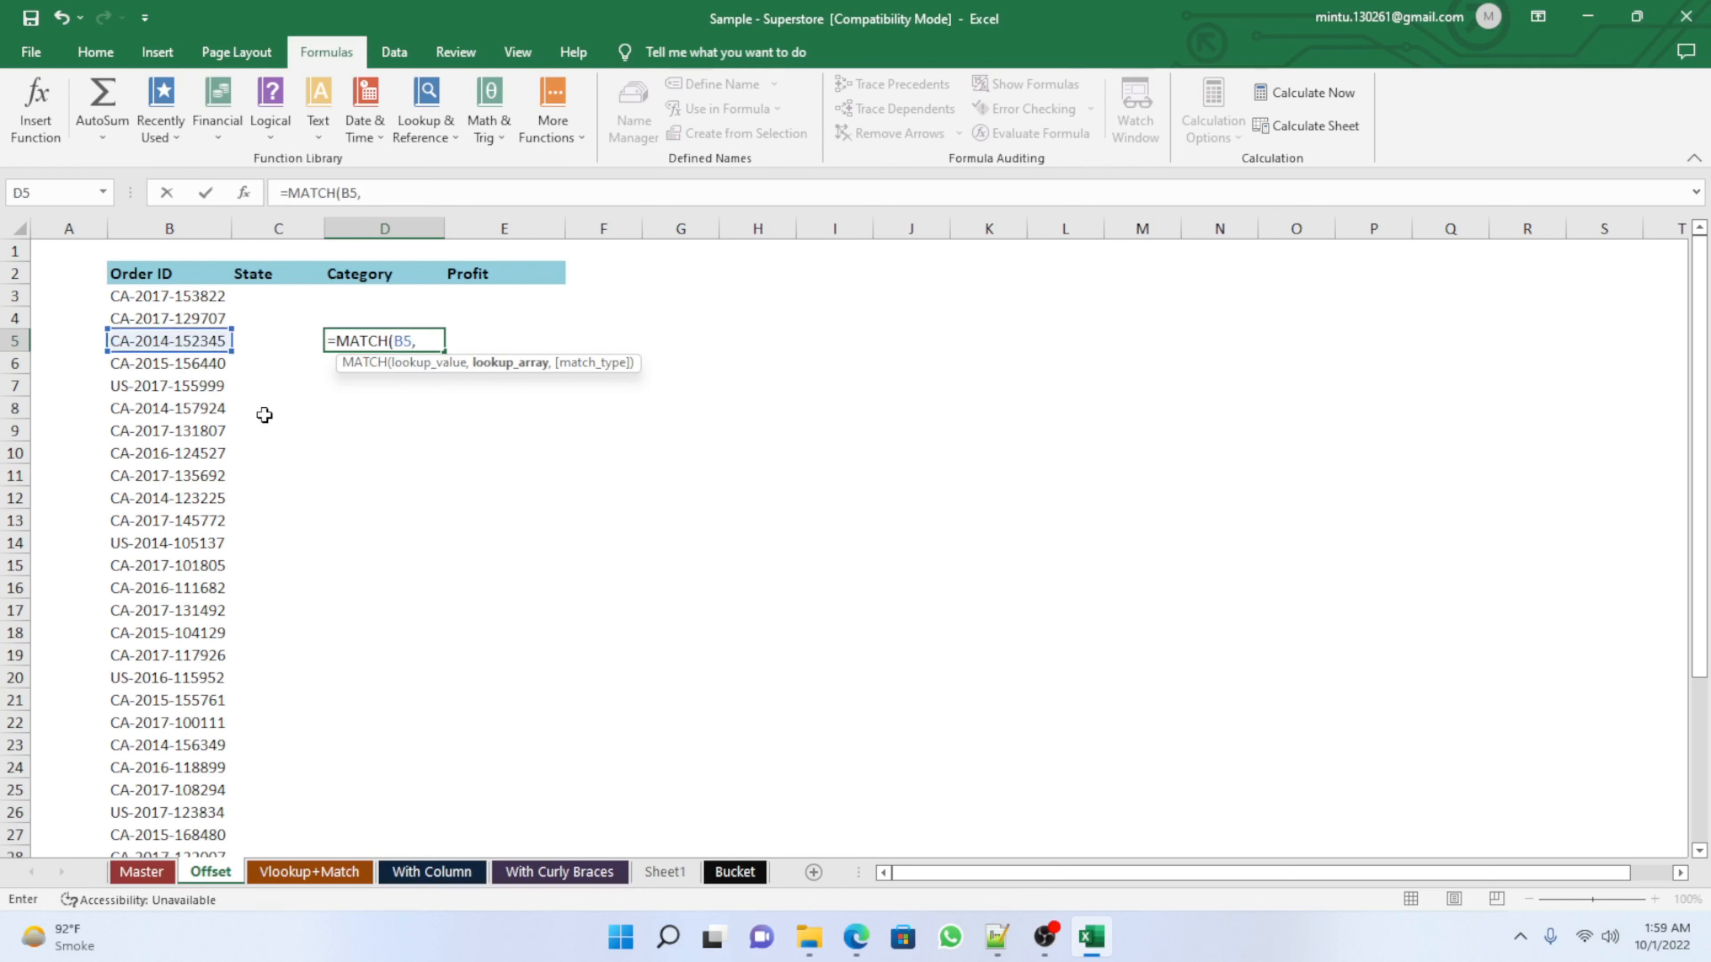
Step: Set the MATCH lookup array to the Master sheet's order IDs as the absolute range $B$2:$B$9995
click(140, 872)
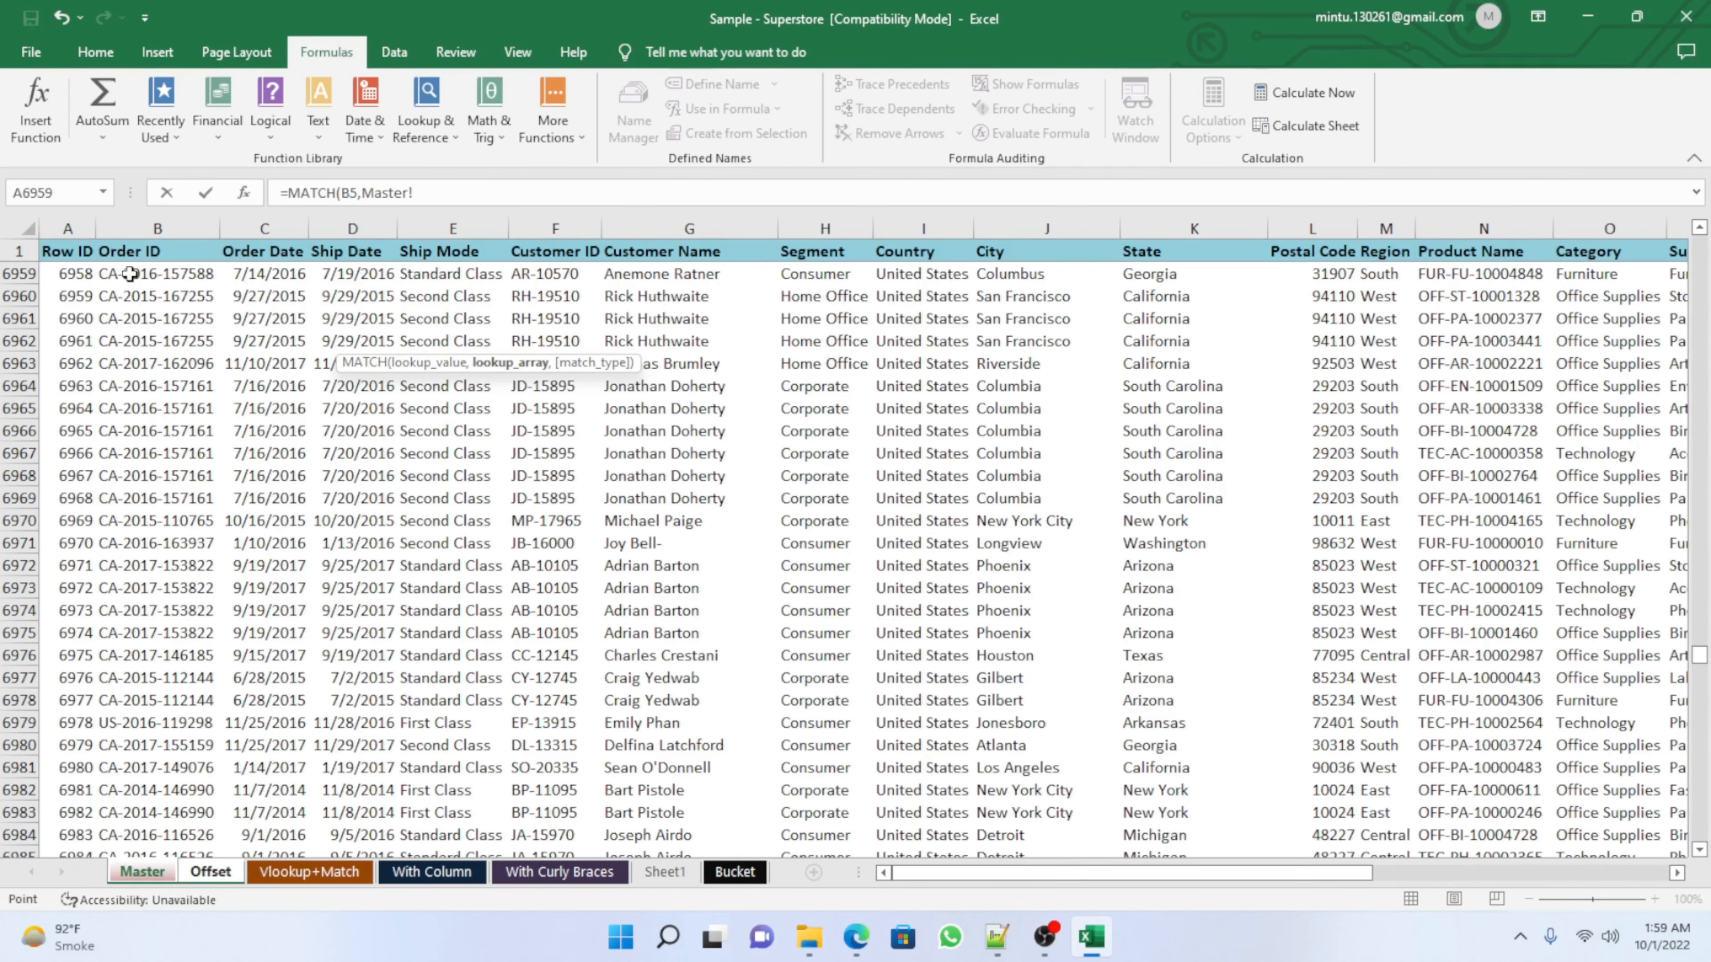
scroll(138, 297, up, 17)
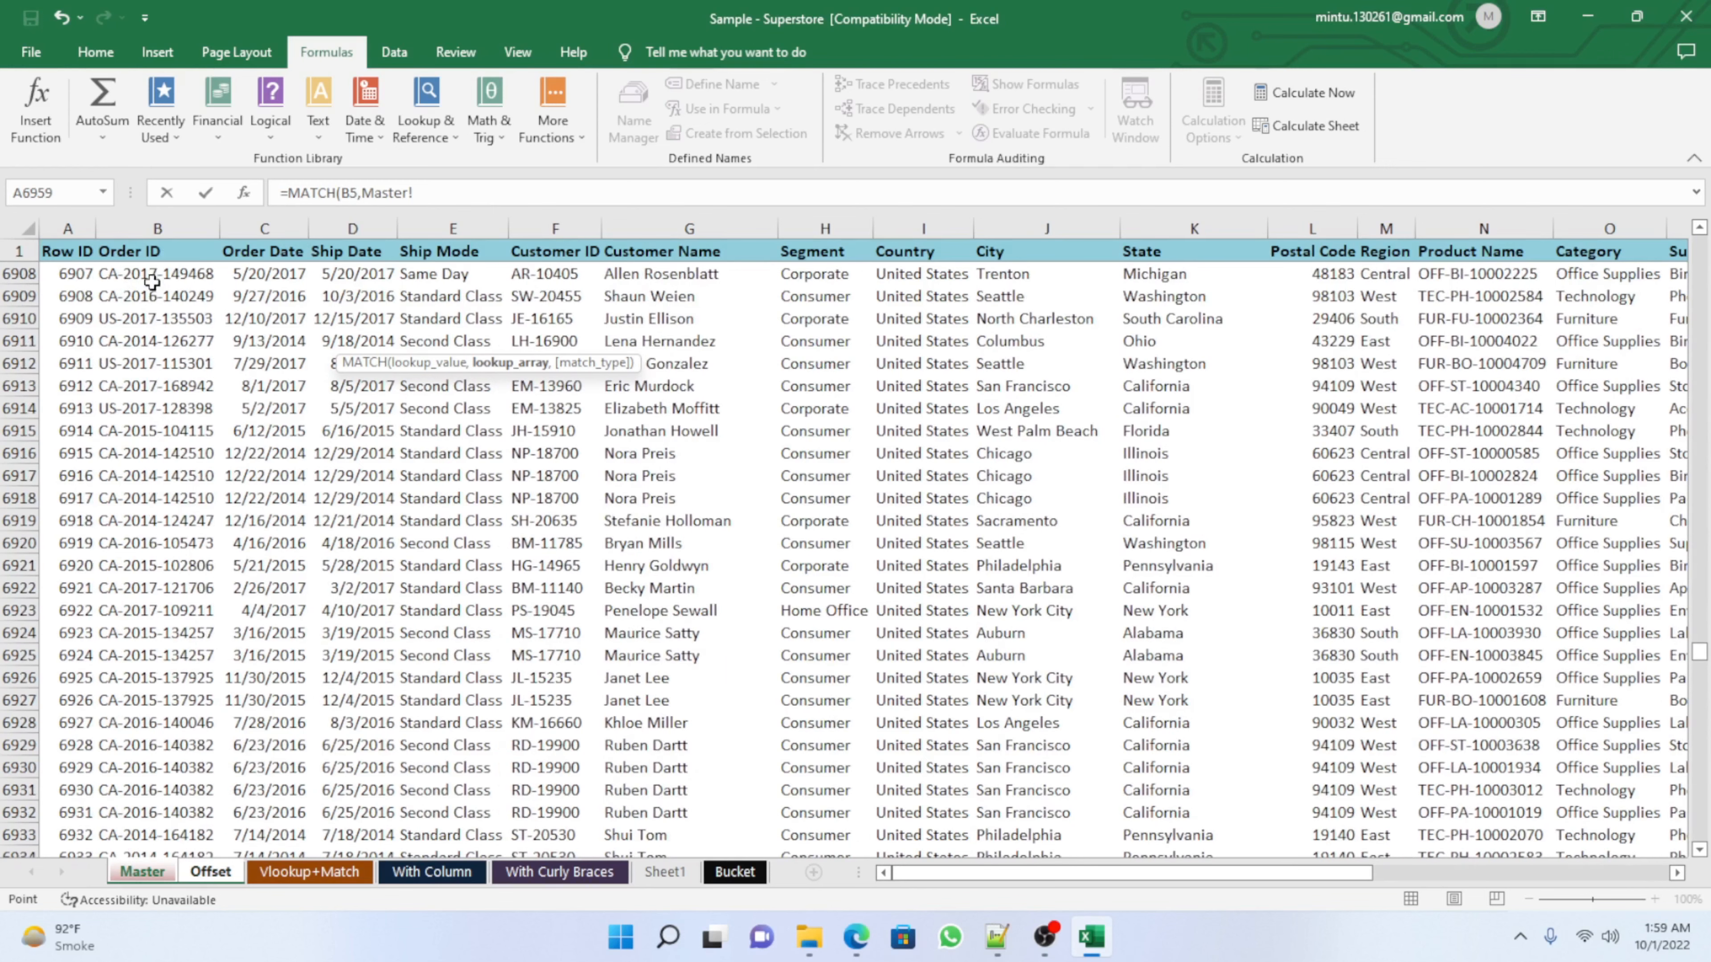
click(152, 280)
key(ctrl+Up)
key(Down)
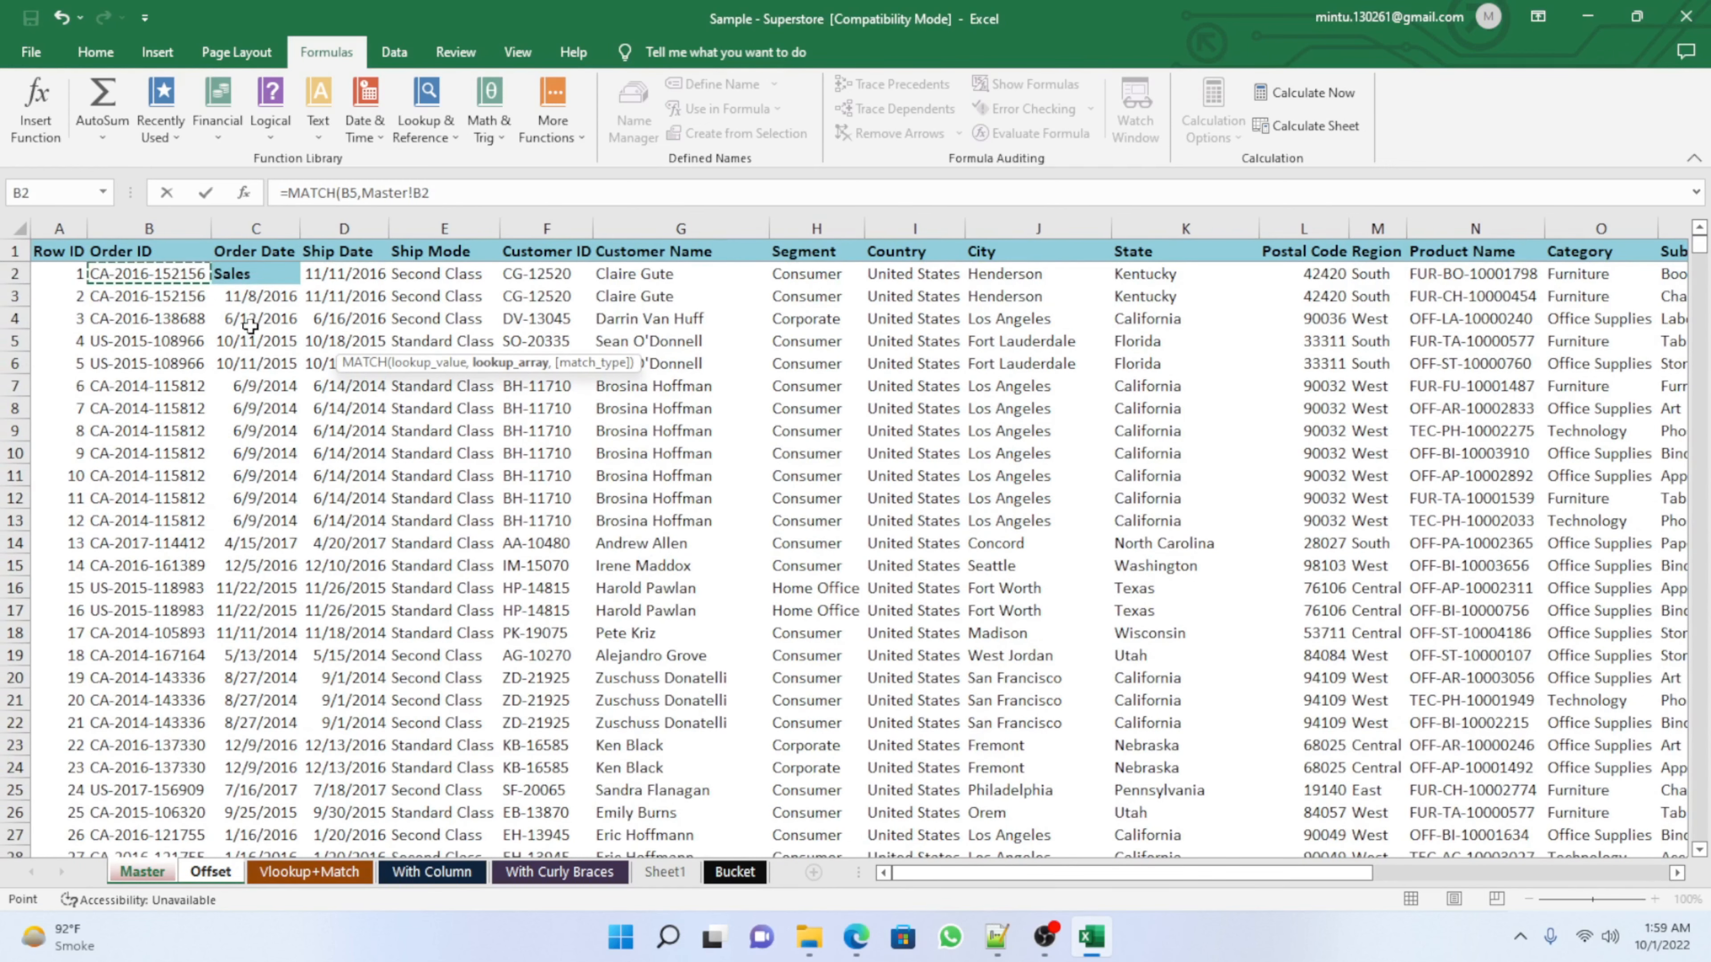
key(Up)
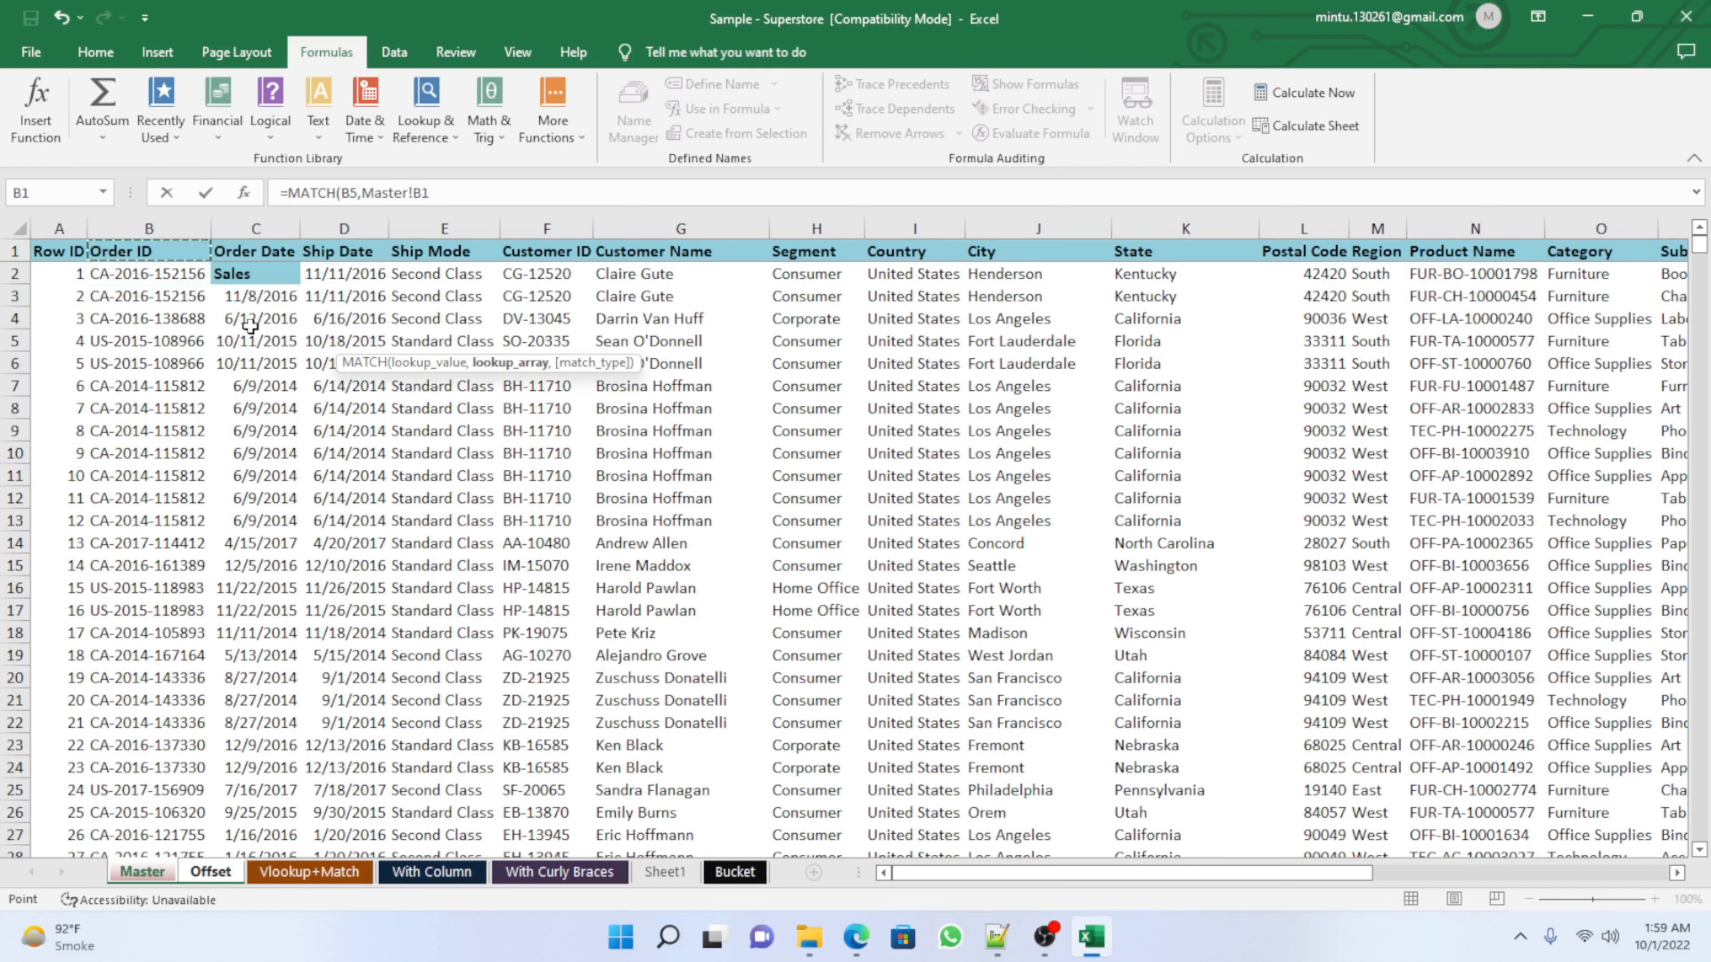
key(Left)
key(Right)
key(Down)
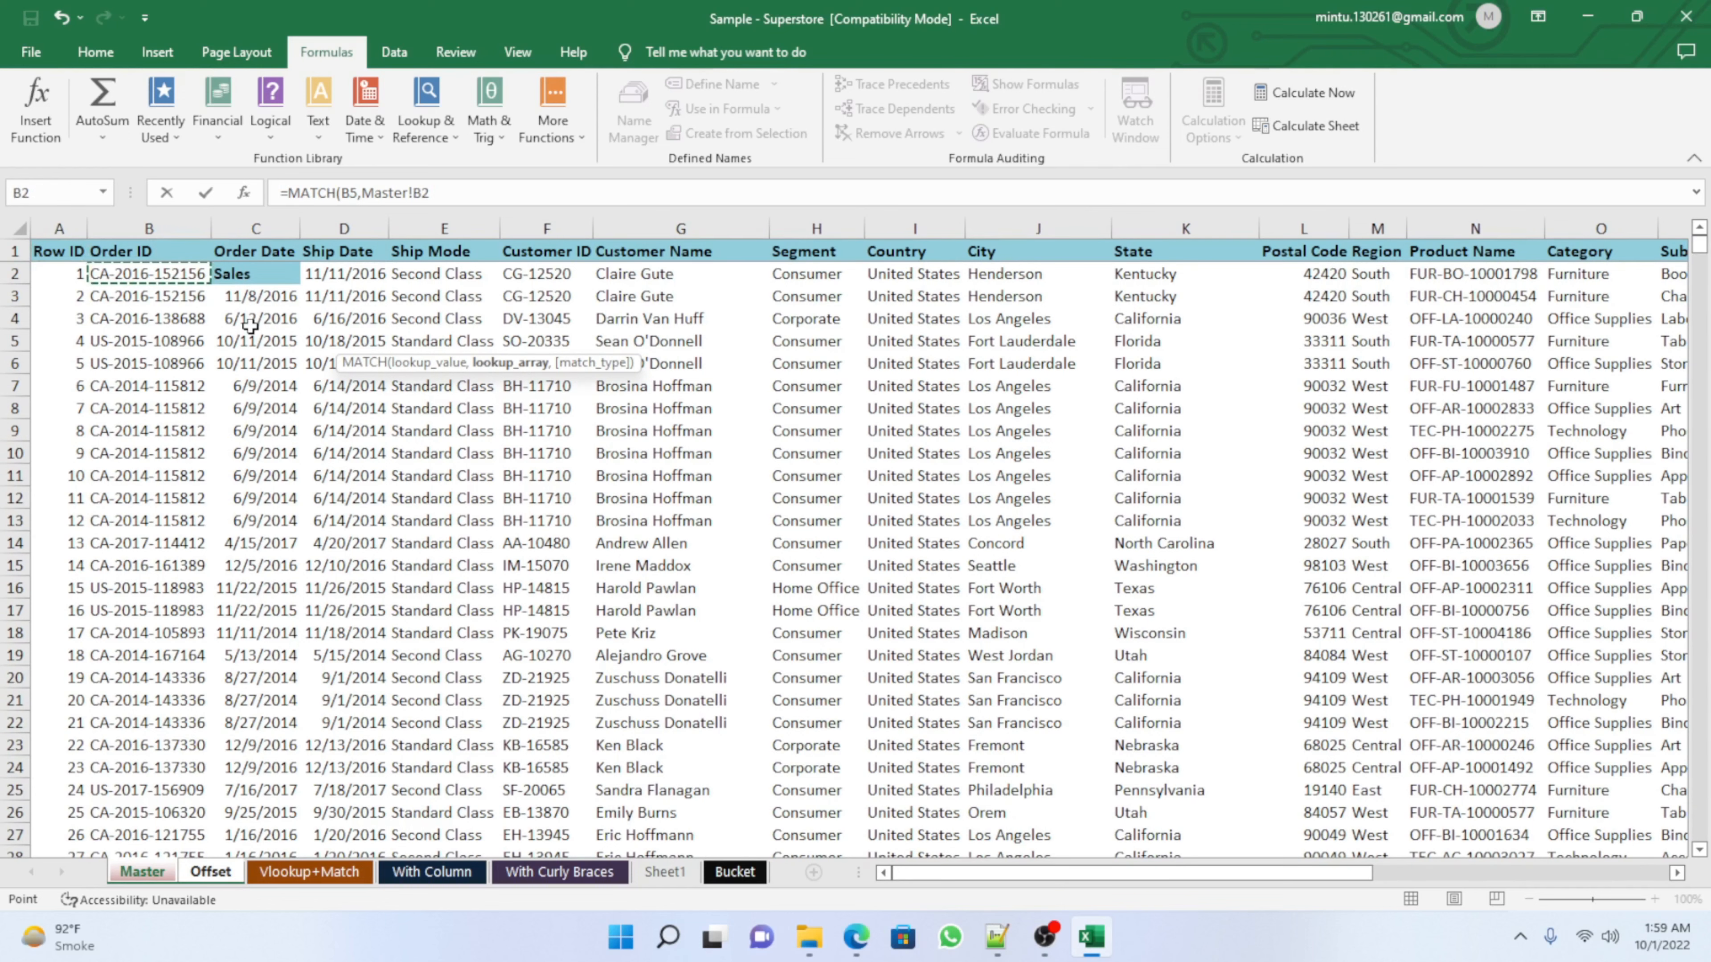
key(ctrl+shift+Down)
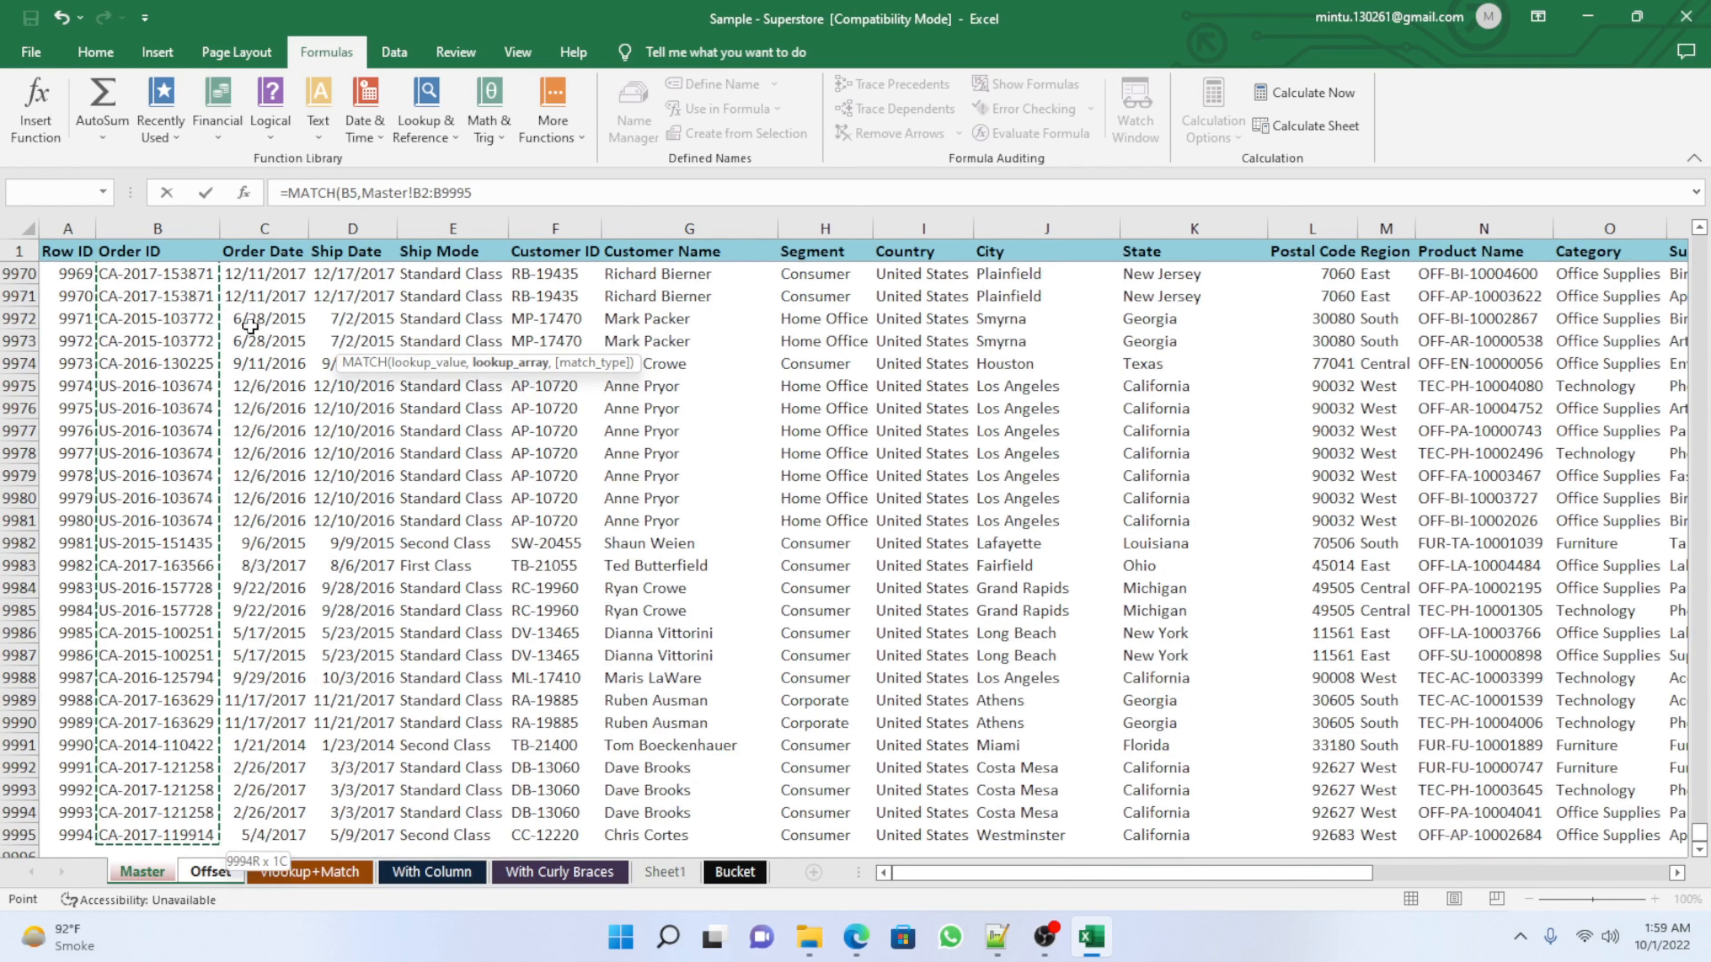
key(F4)
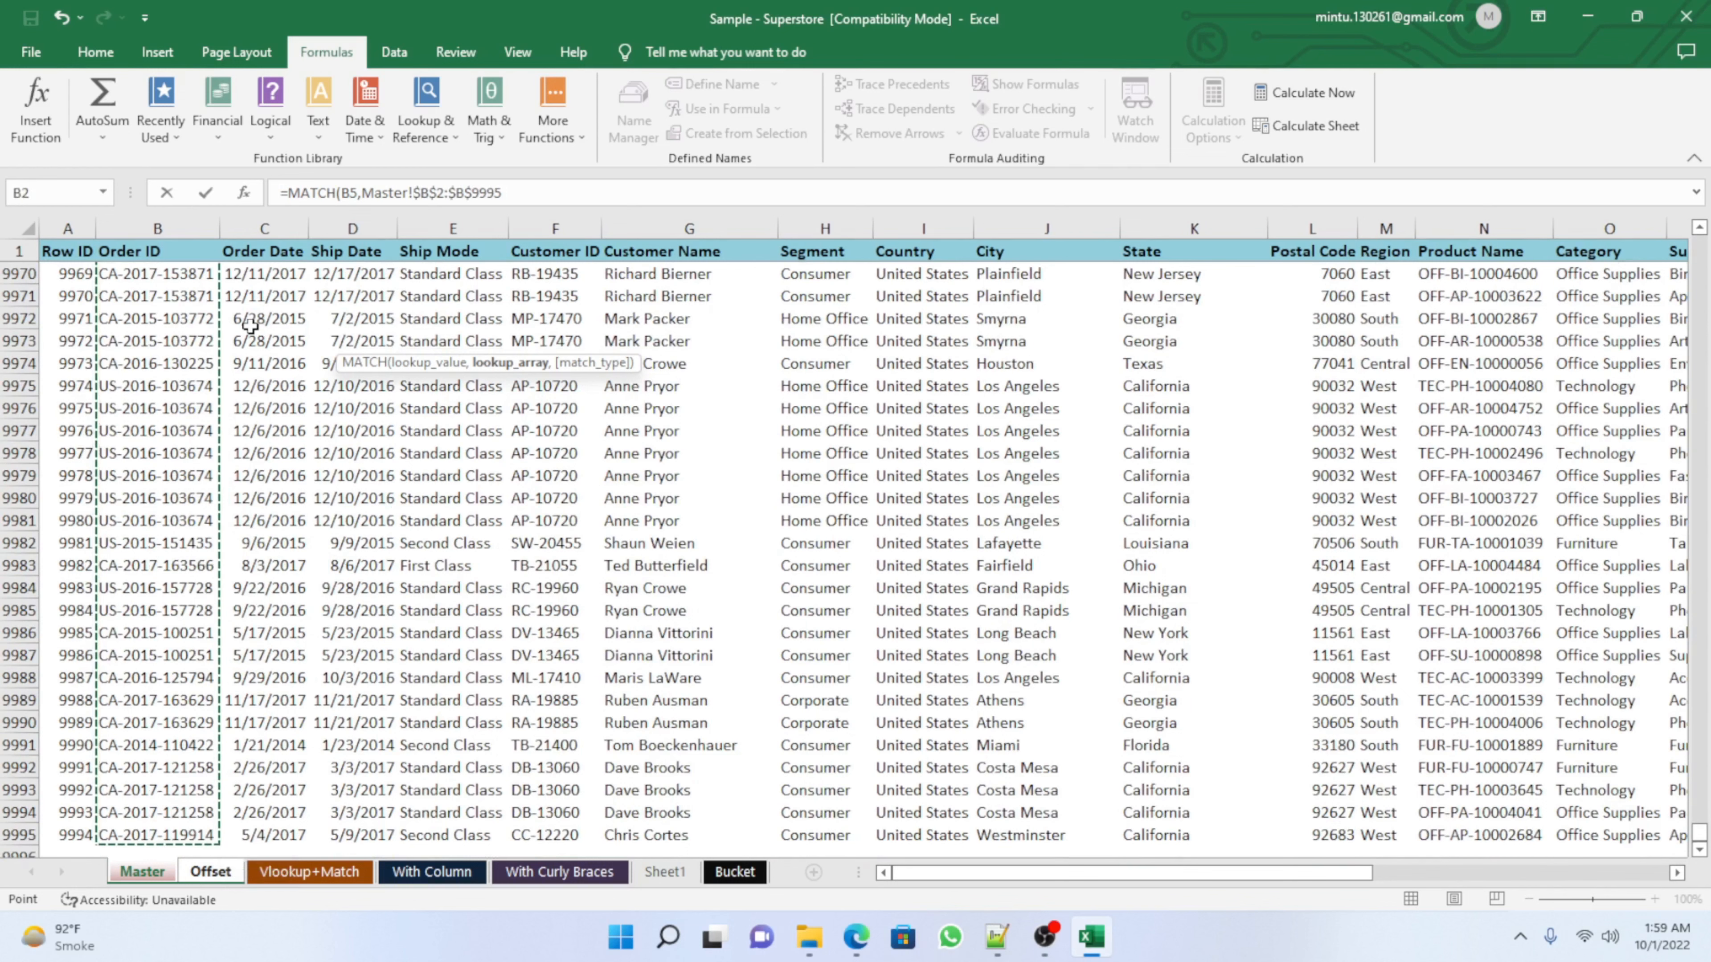
Step: Set the match type to 0 (Exact match) and complete the MATCH formula in D5
text(,)
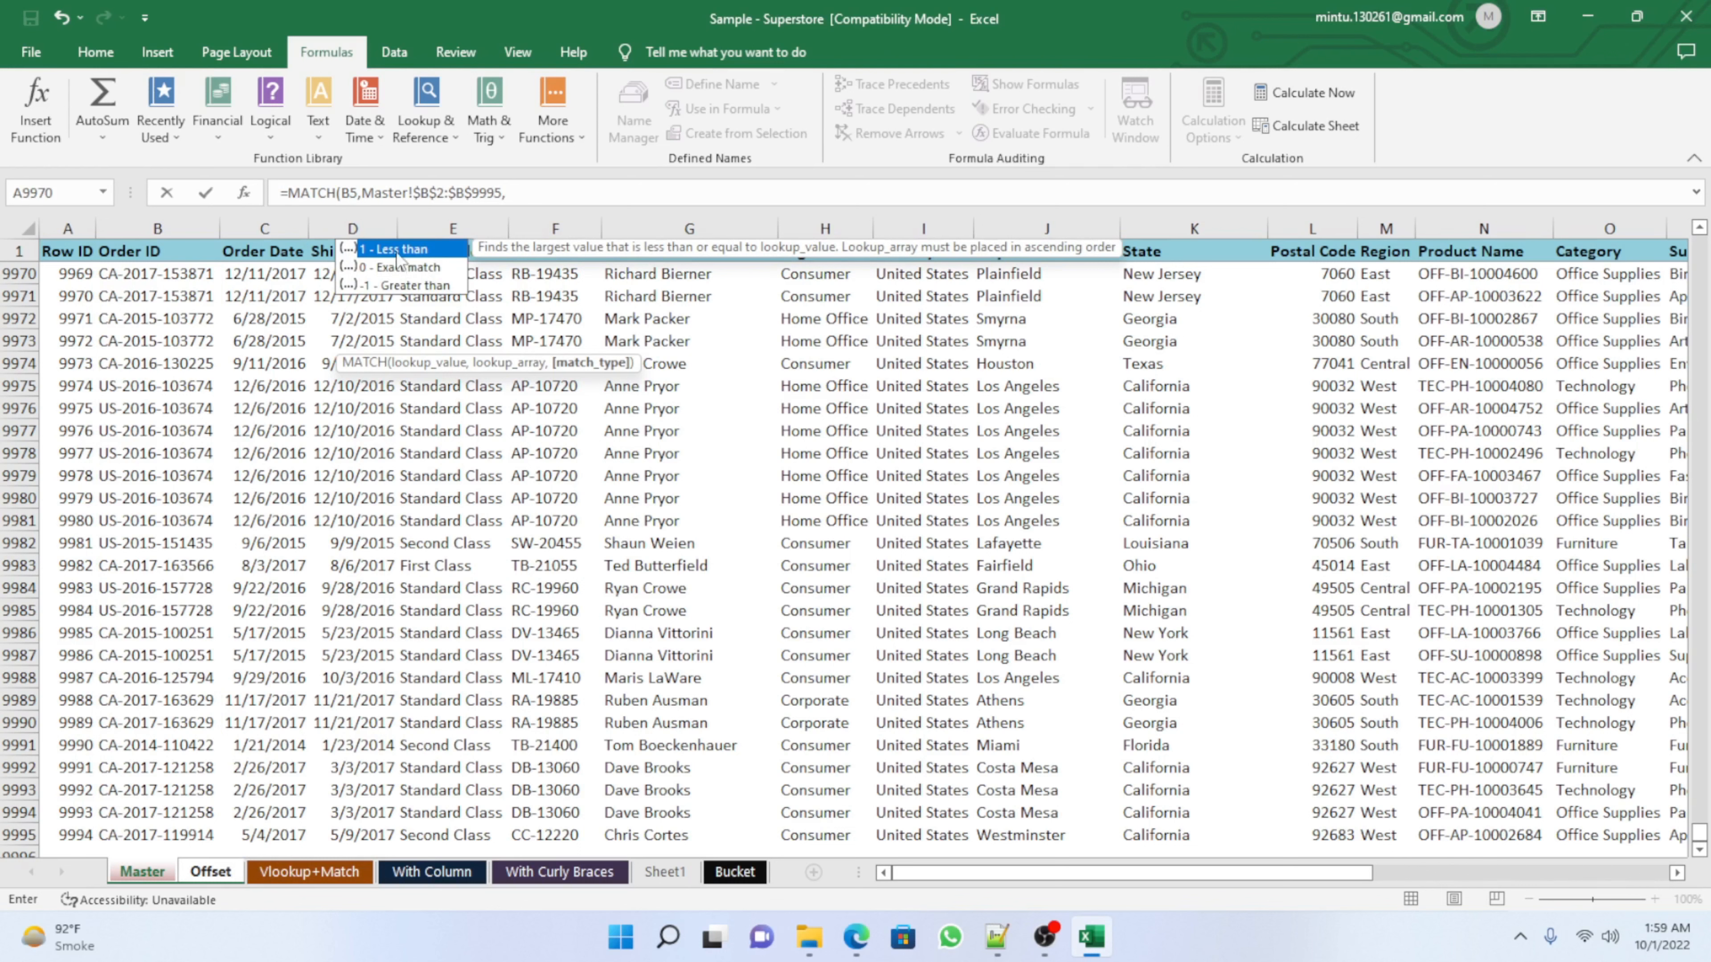
double_click(385, 273)
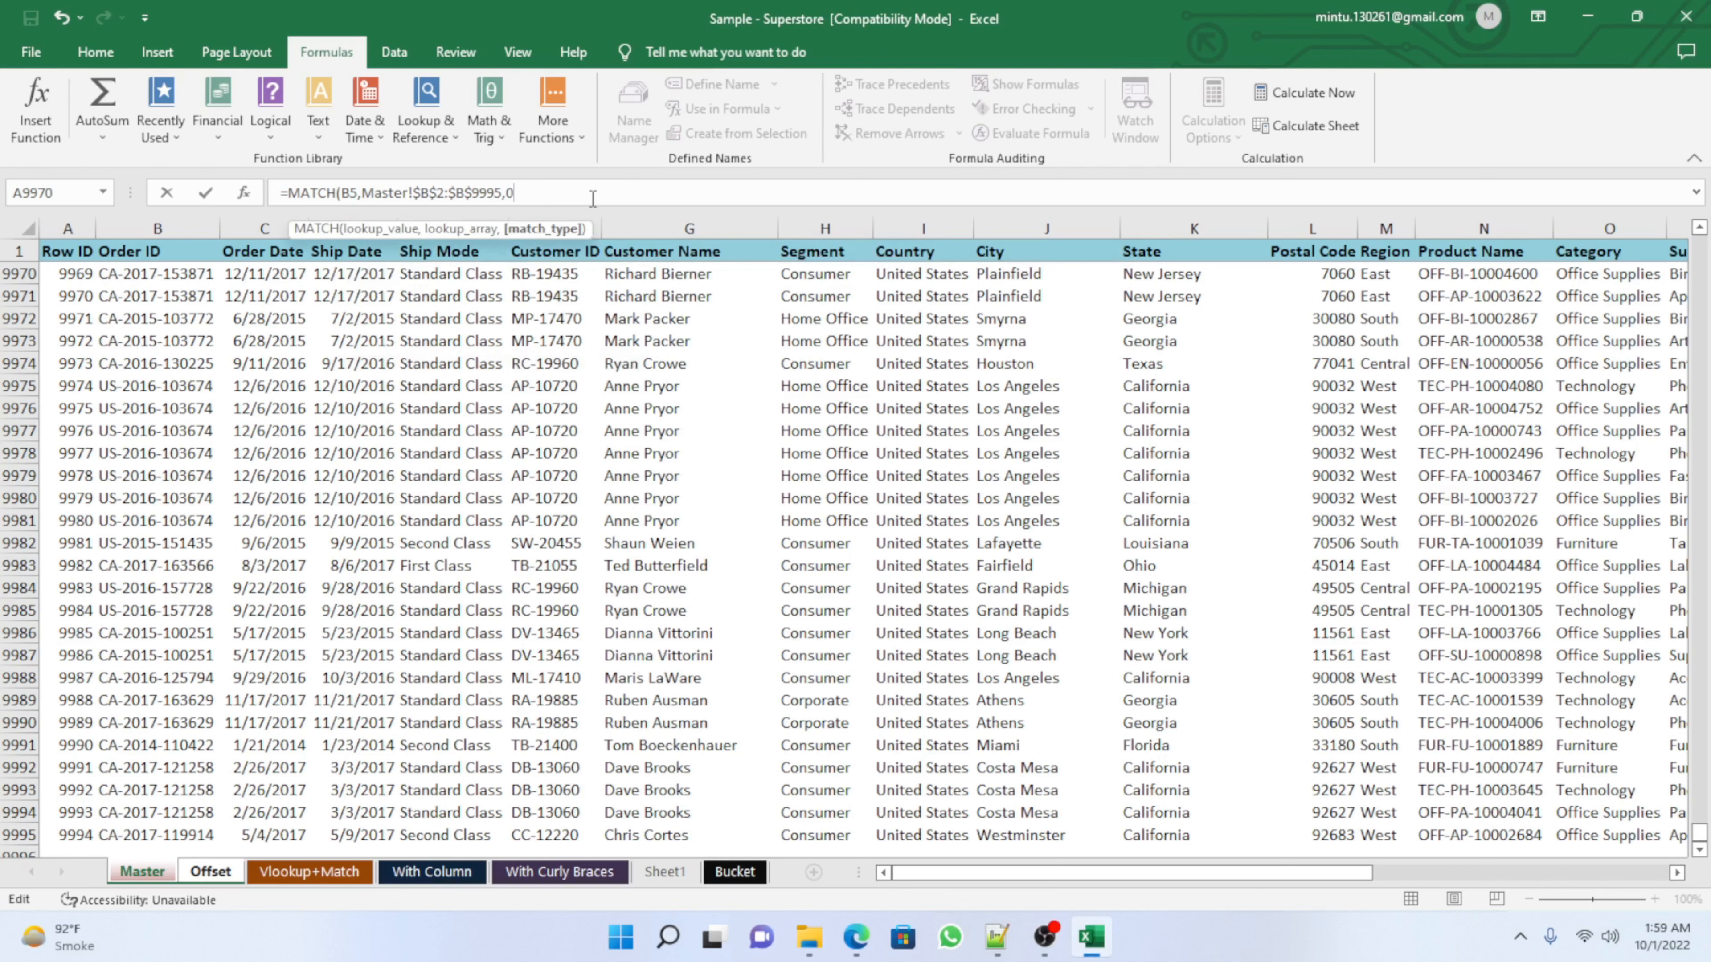
text())
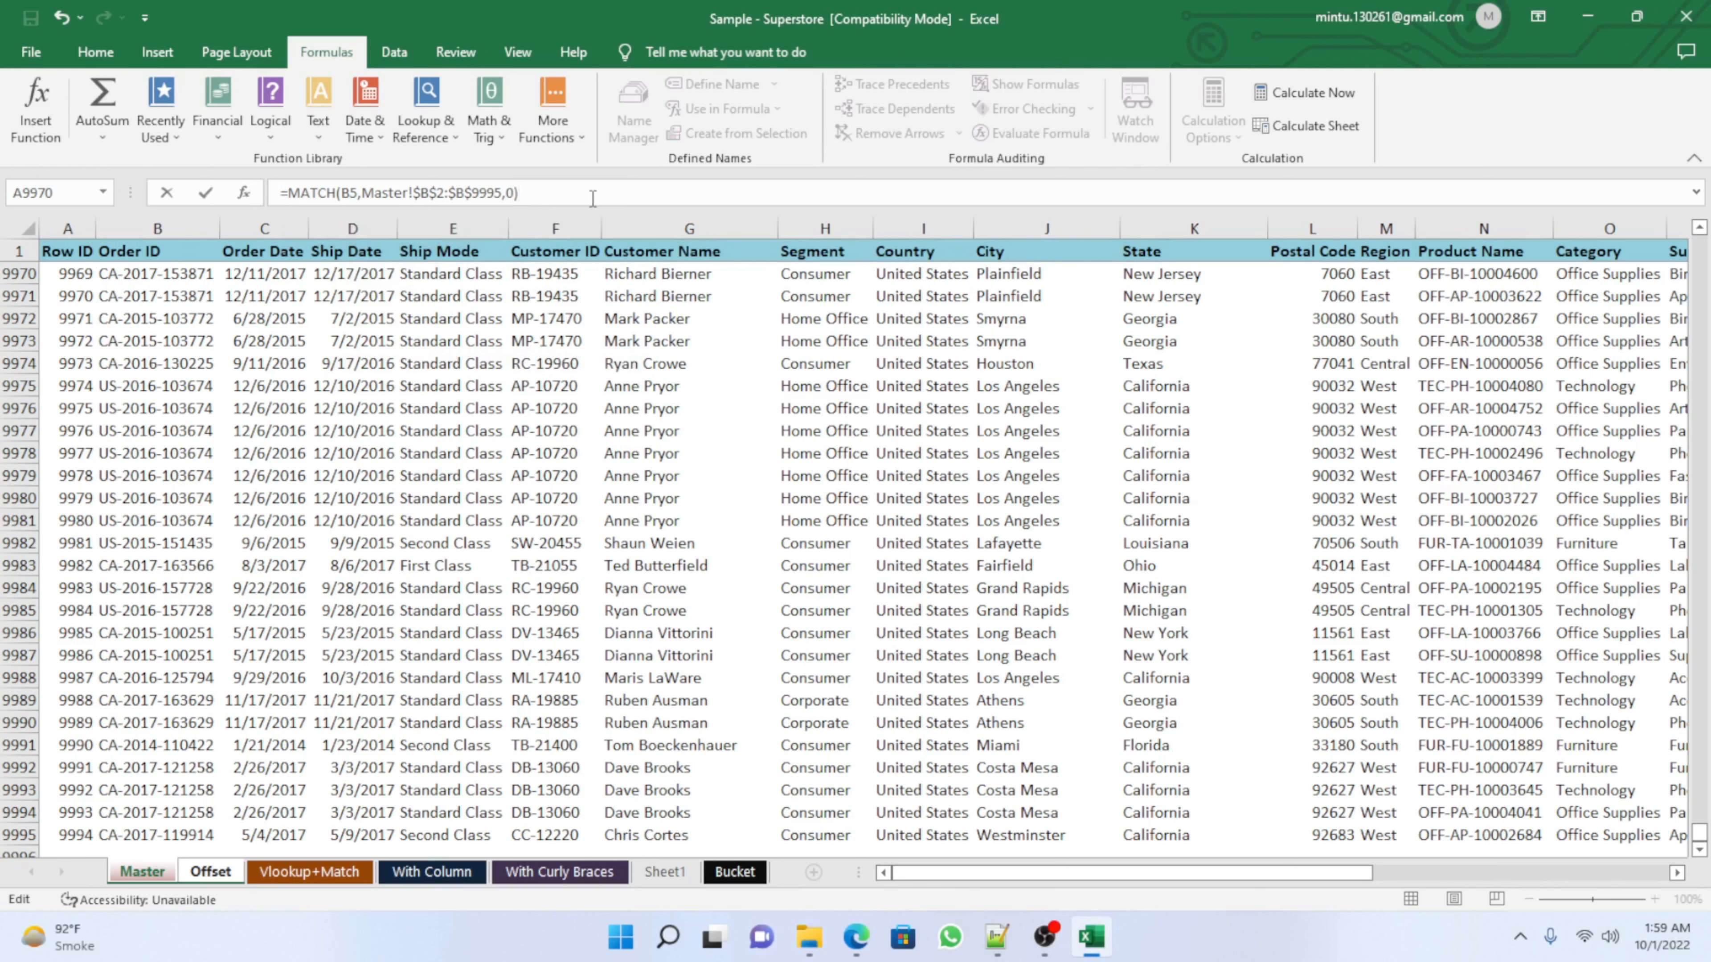
key(Return)
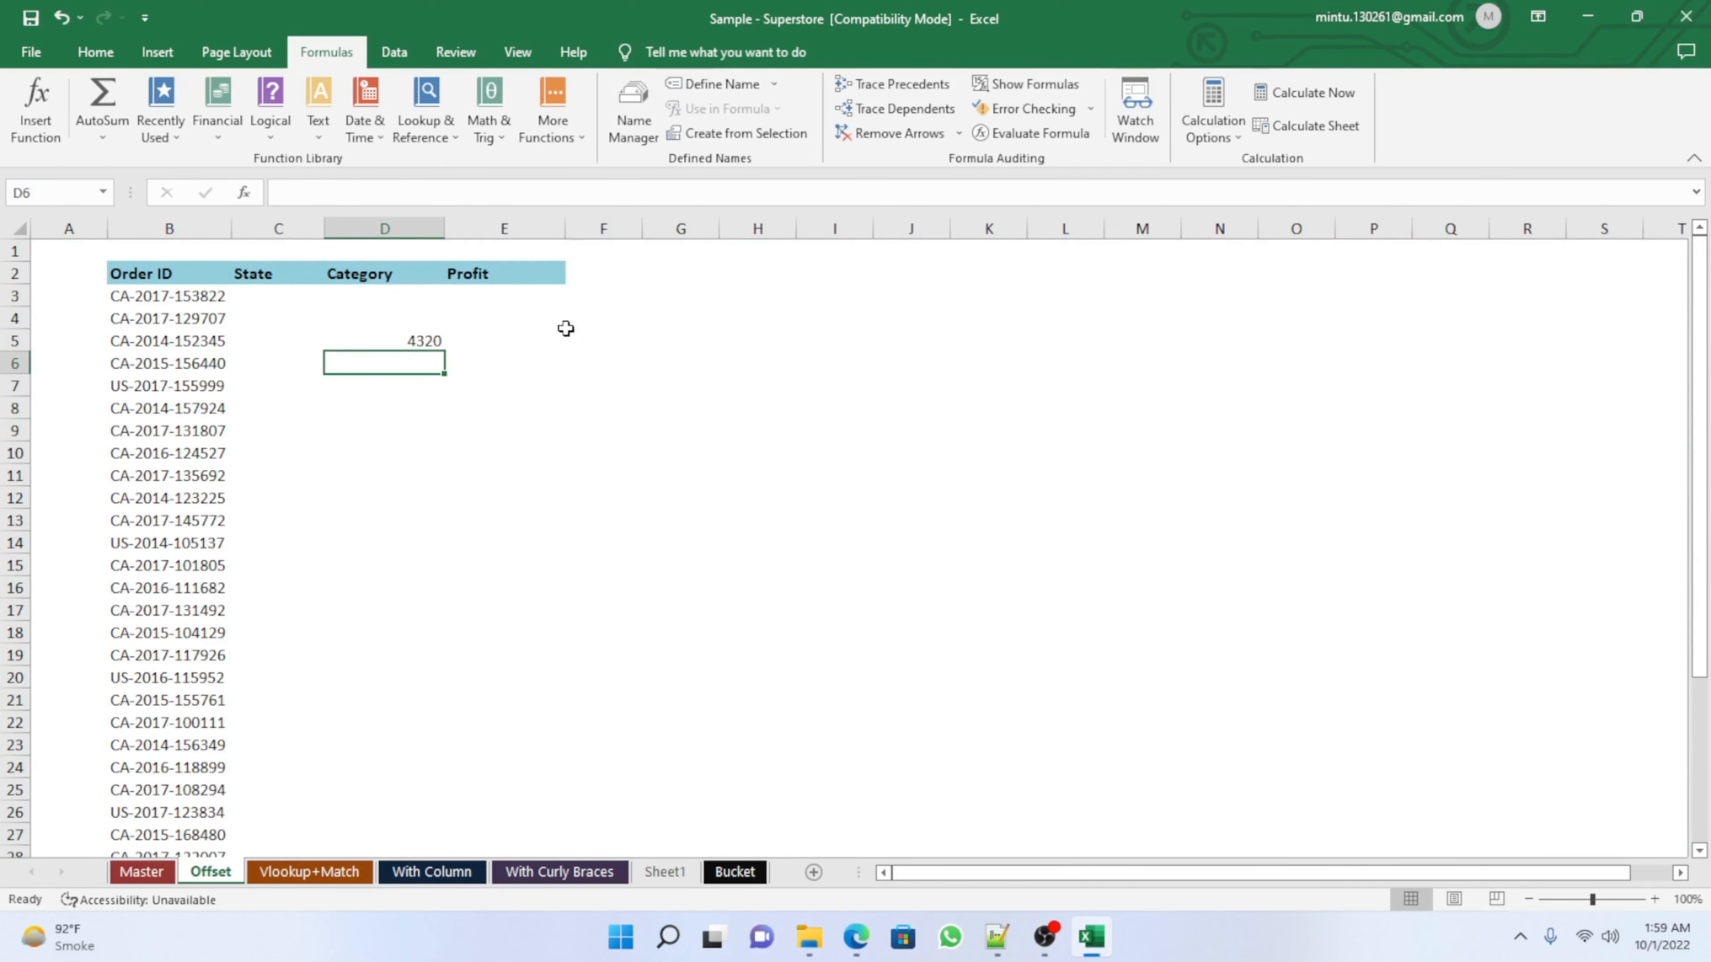
Step: Examine the MATCH formula and its result in D5 against the order ID in B5
click(392, 344)
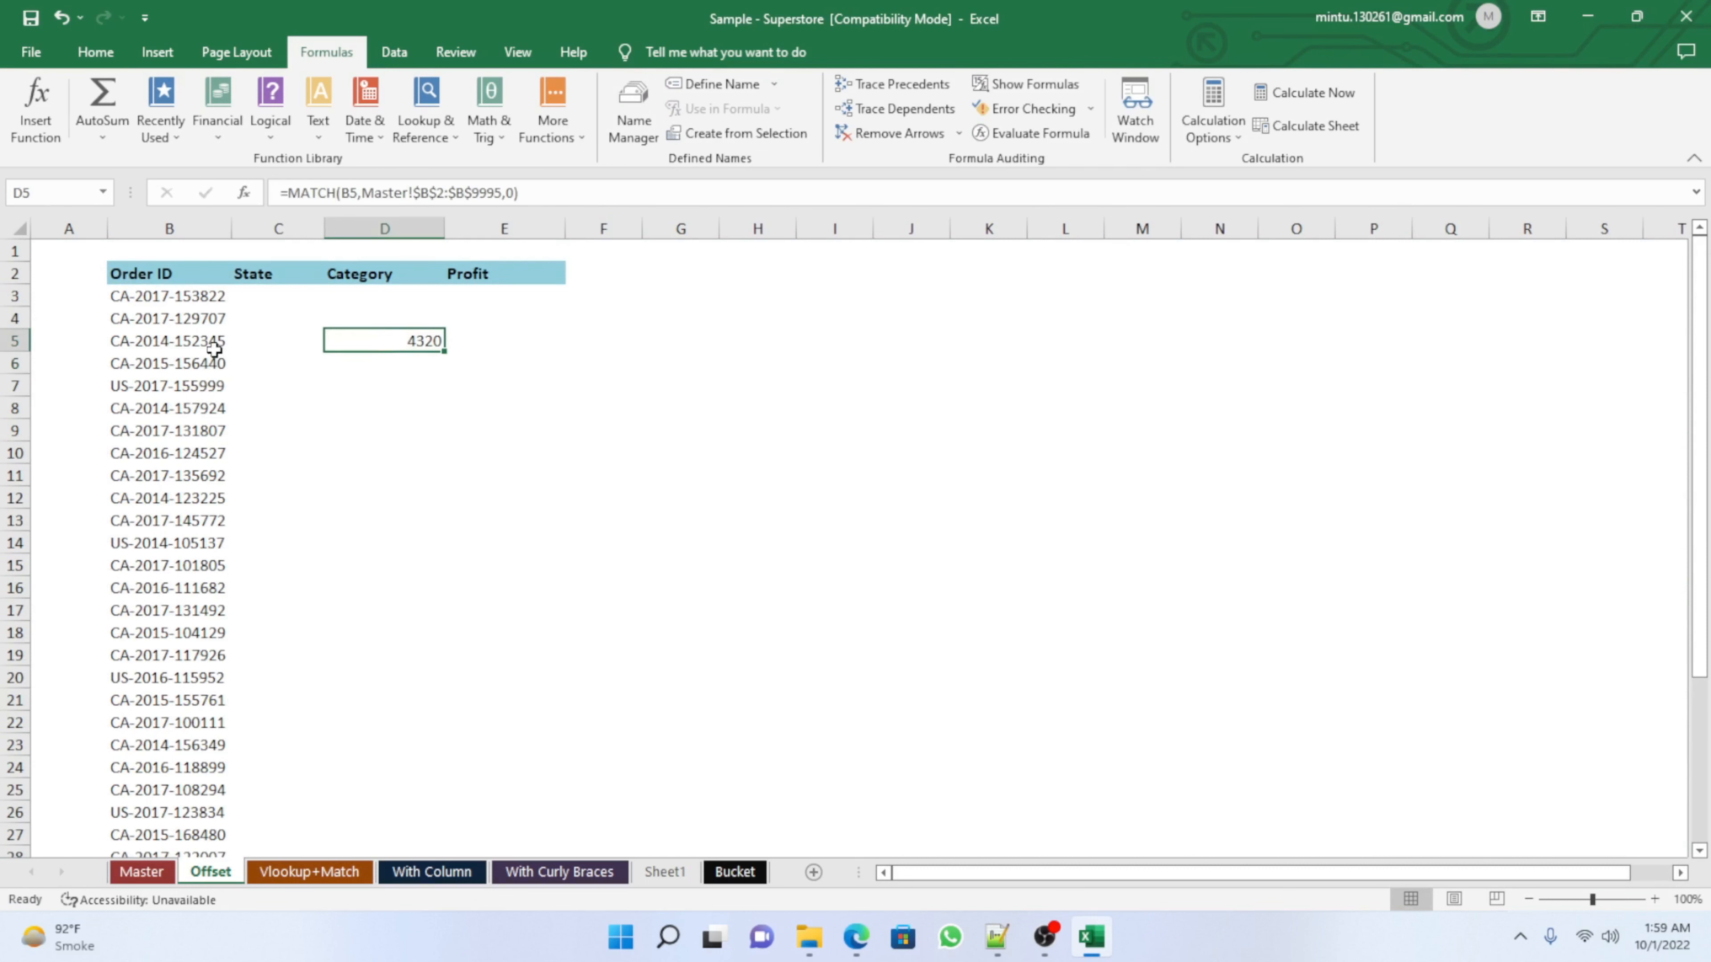
click(178, 342)
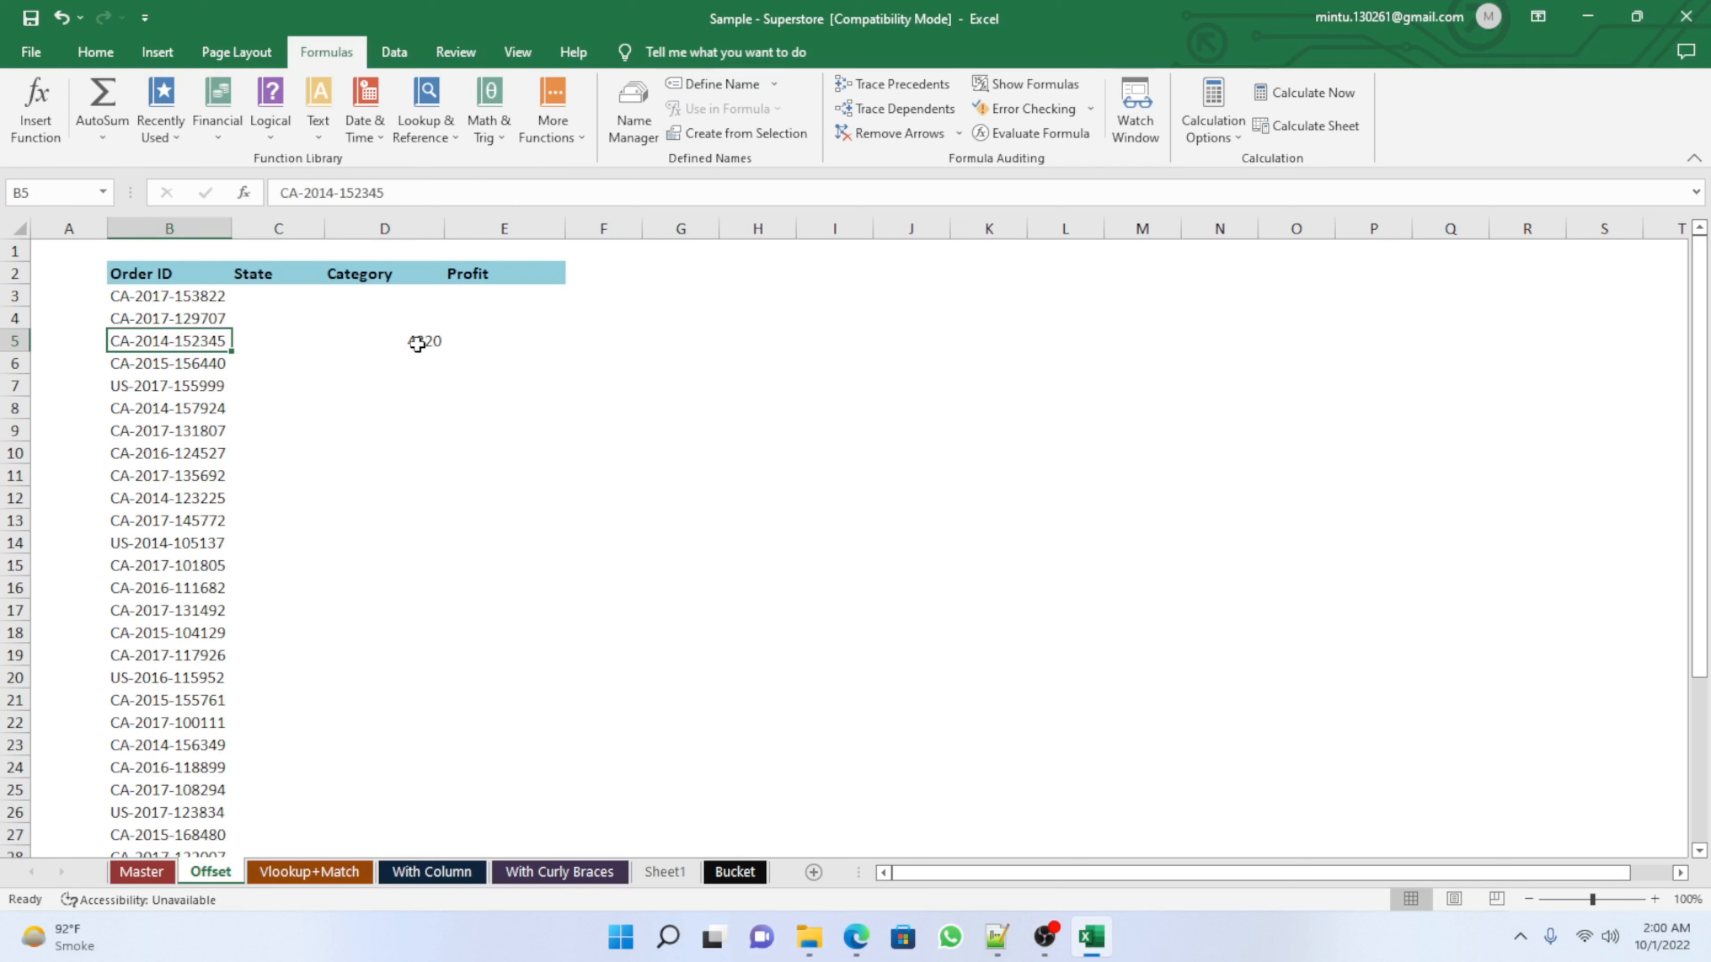
click(417, 343)
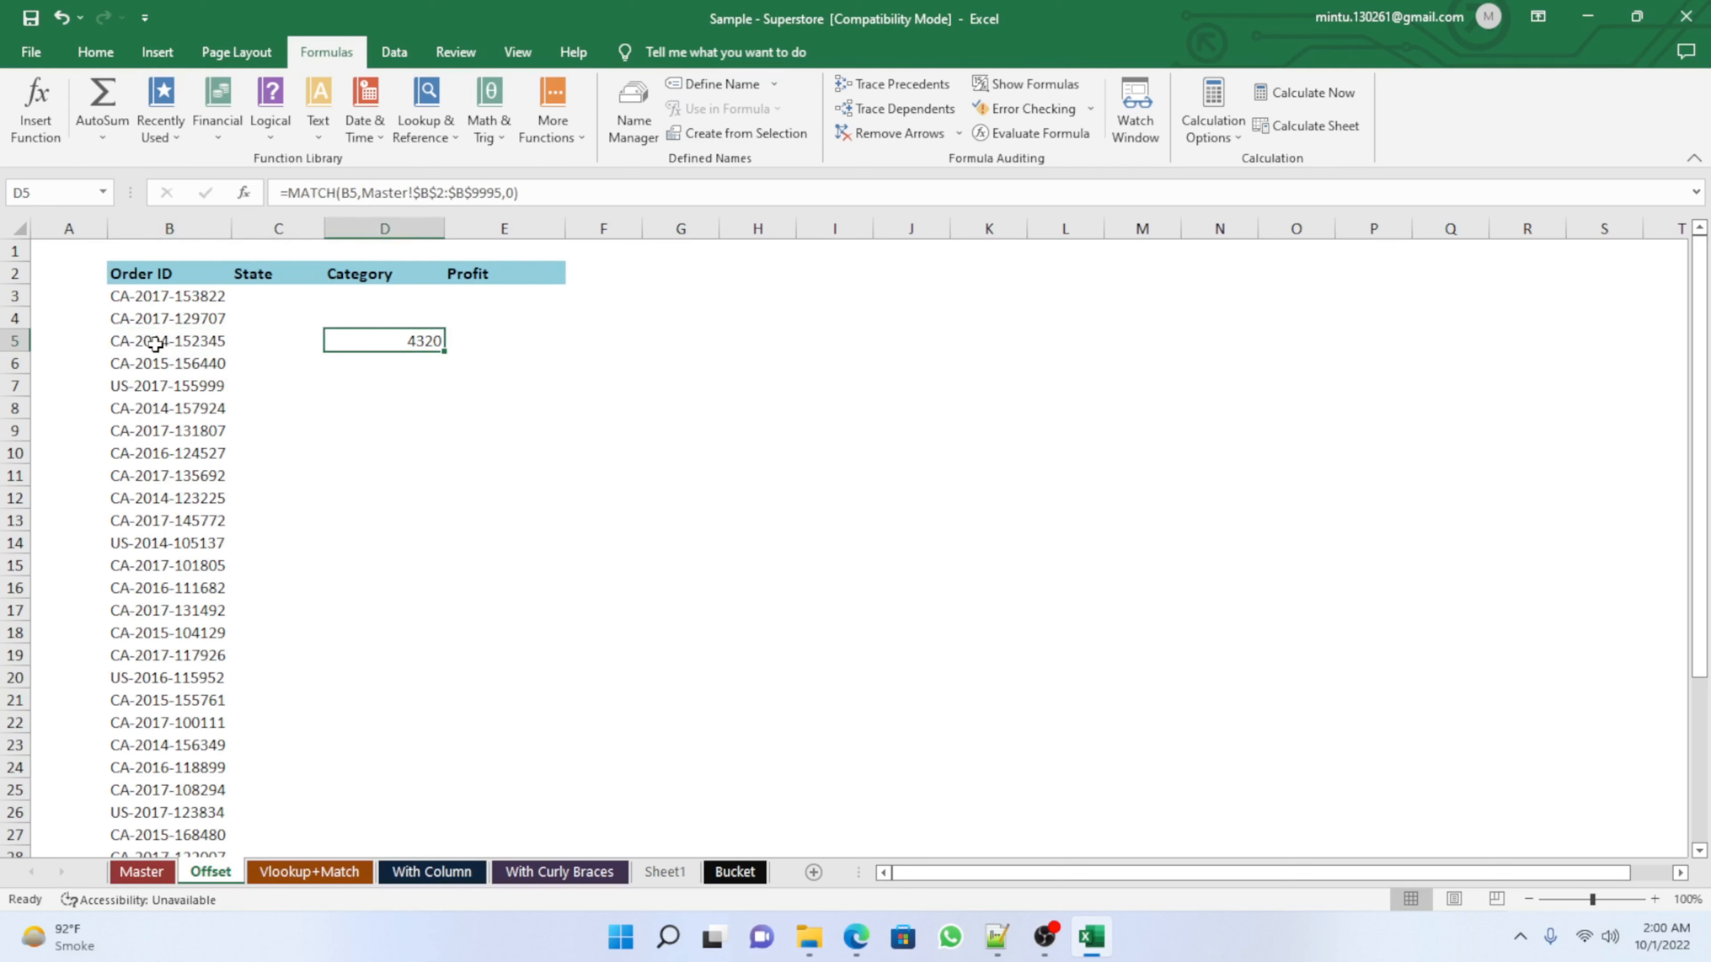
click(155, 345)
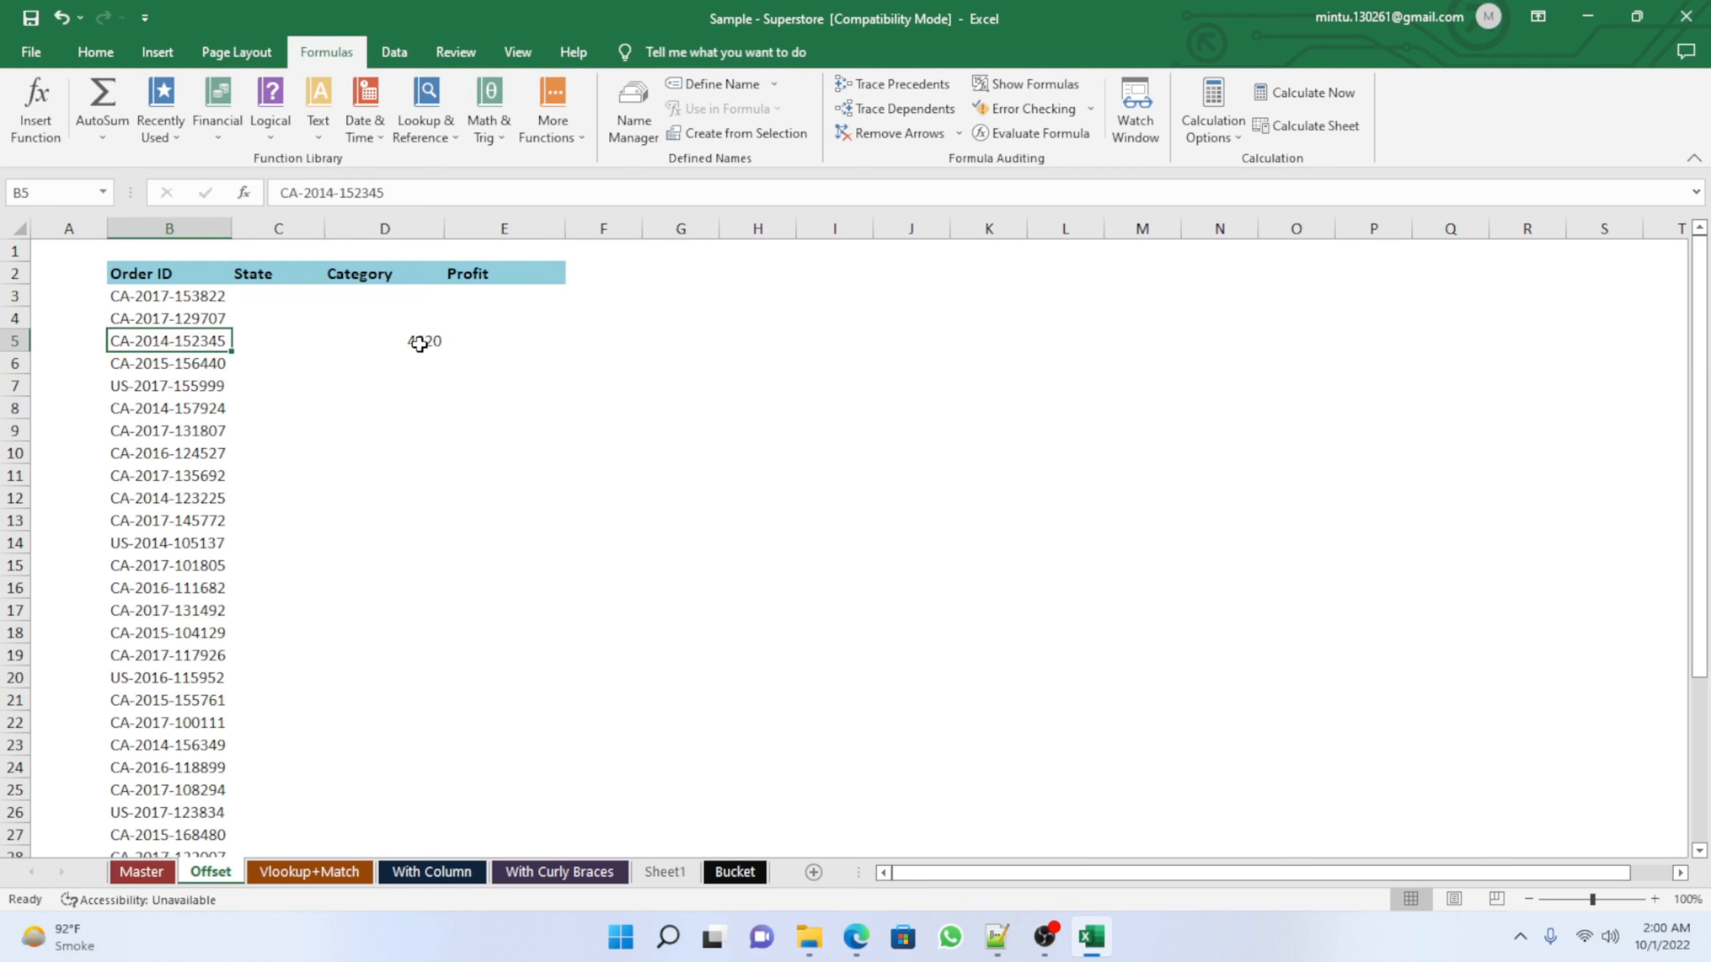
click(416, 344)
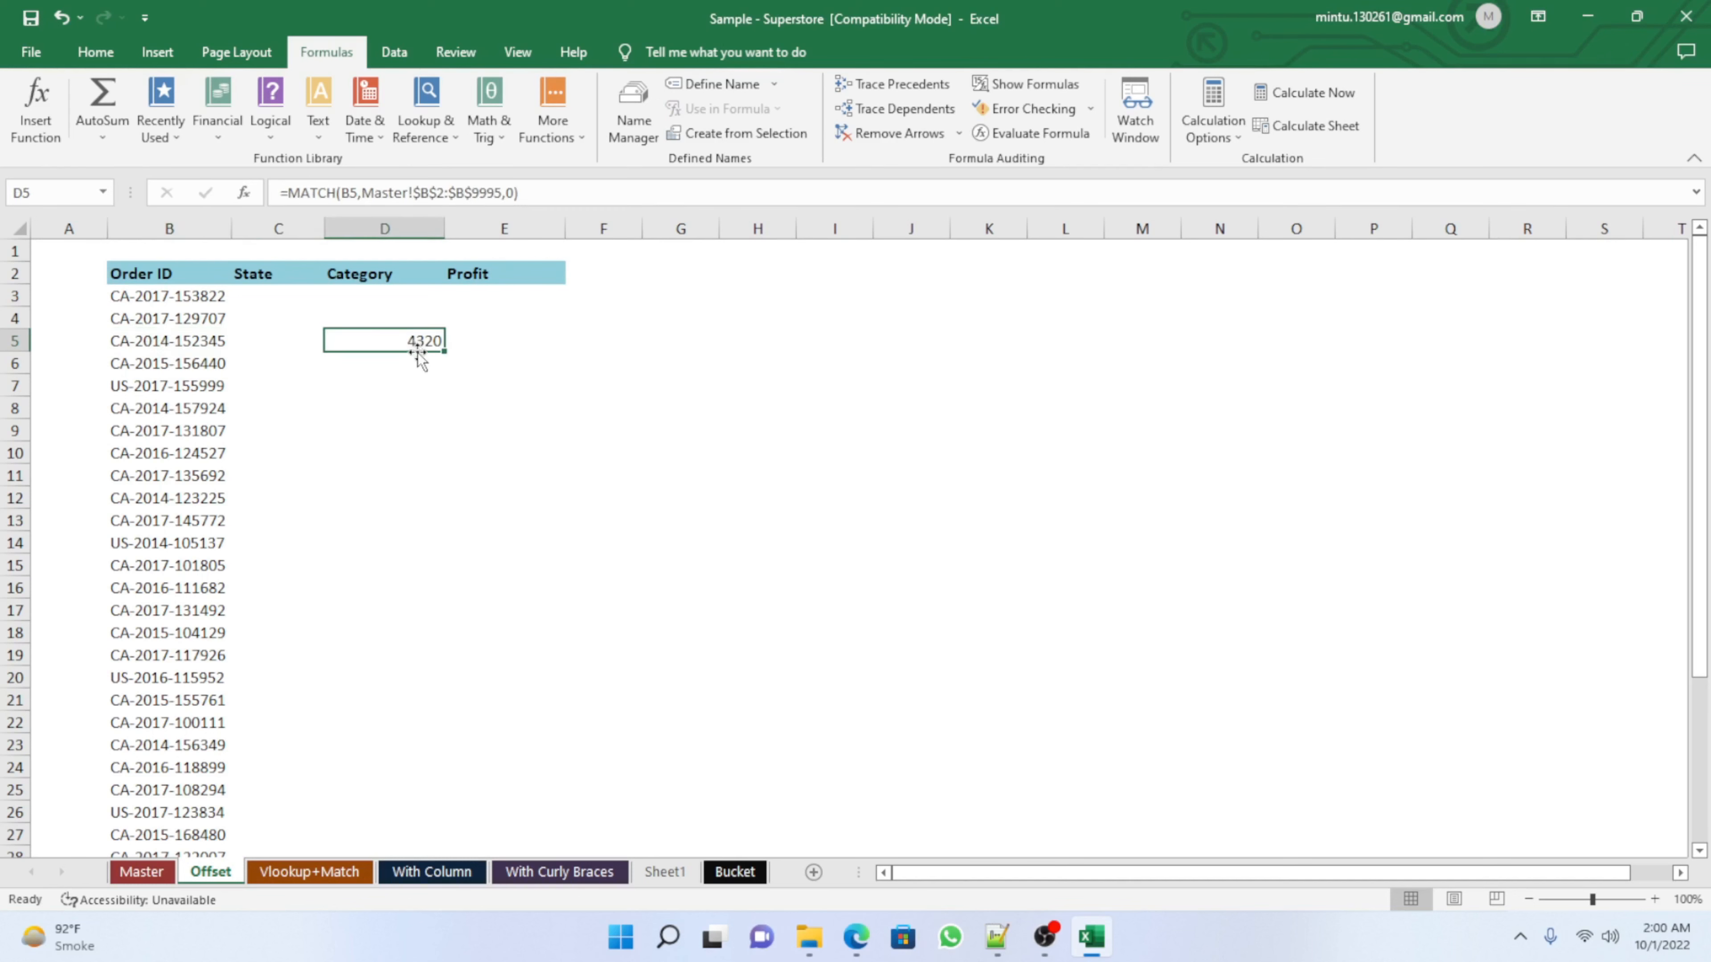
Step: Search the Master sheet's Order ID column for the order ID copied from B5 of the Offset sheet
click(193, 350)
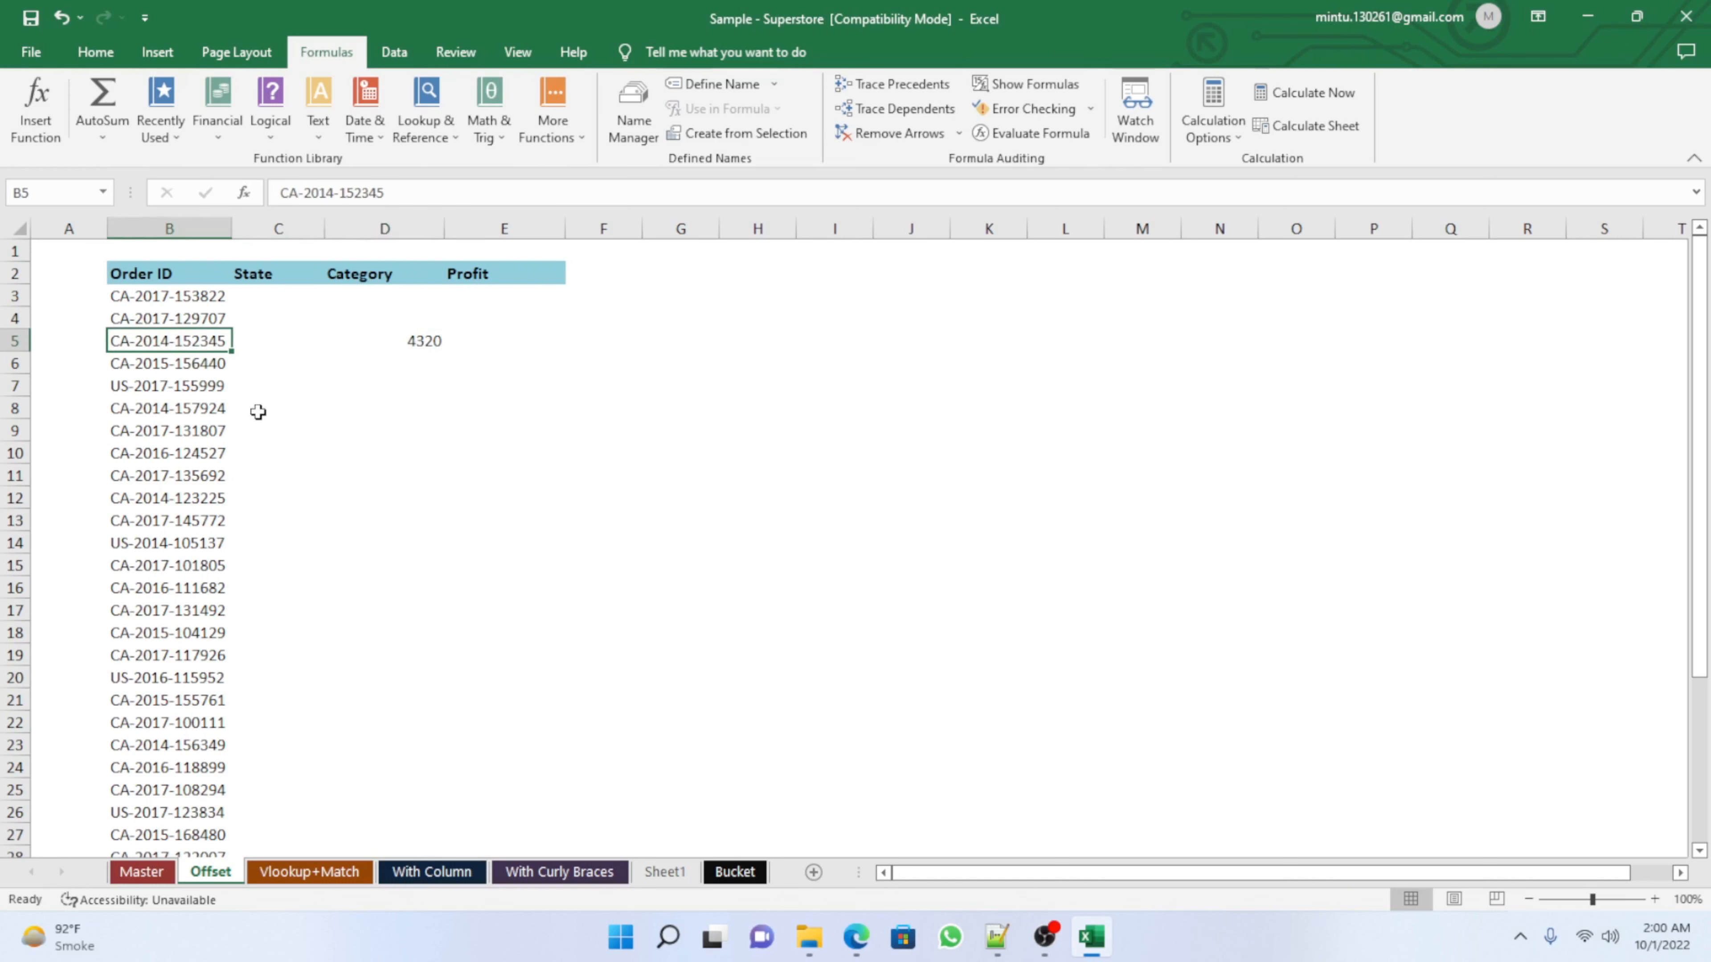
key(ctrl+c)
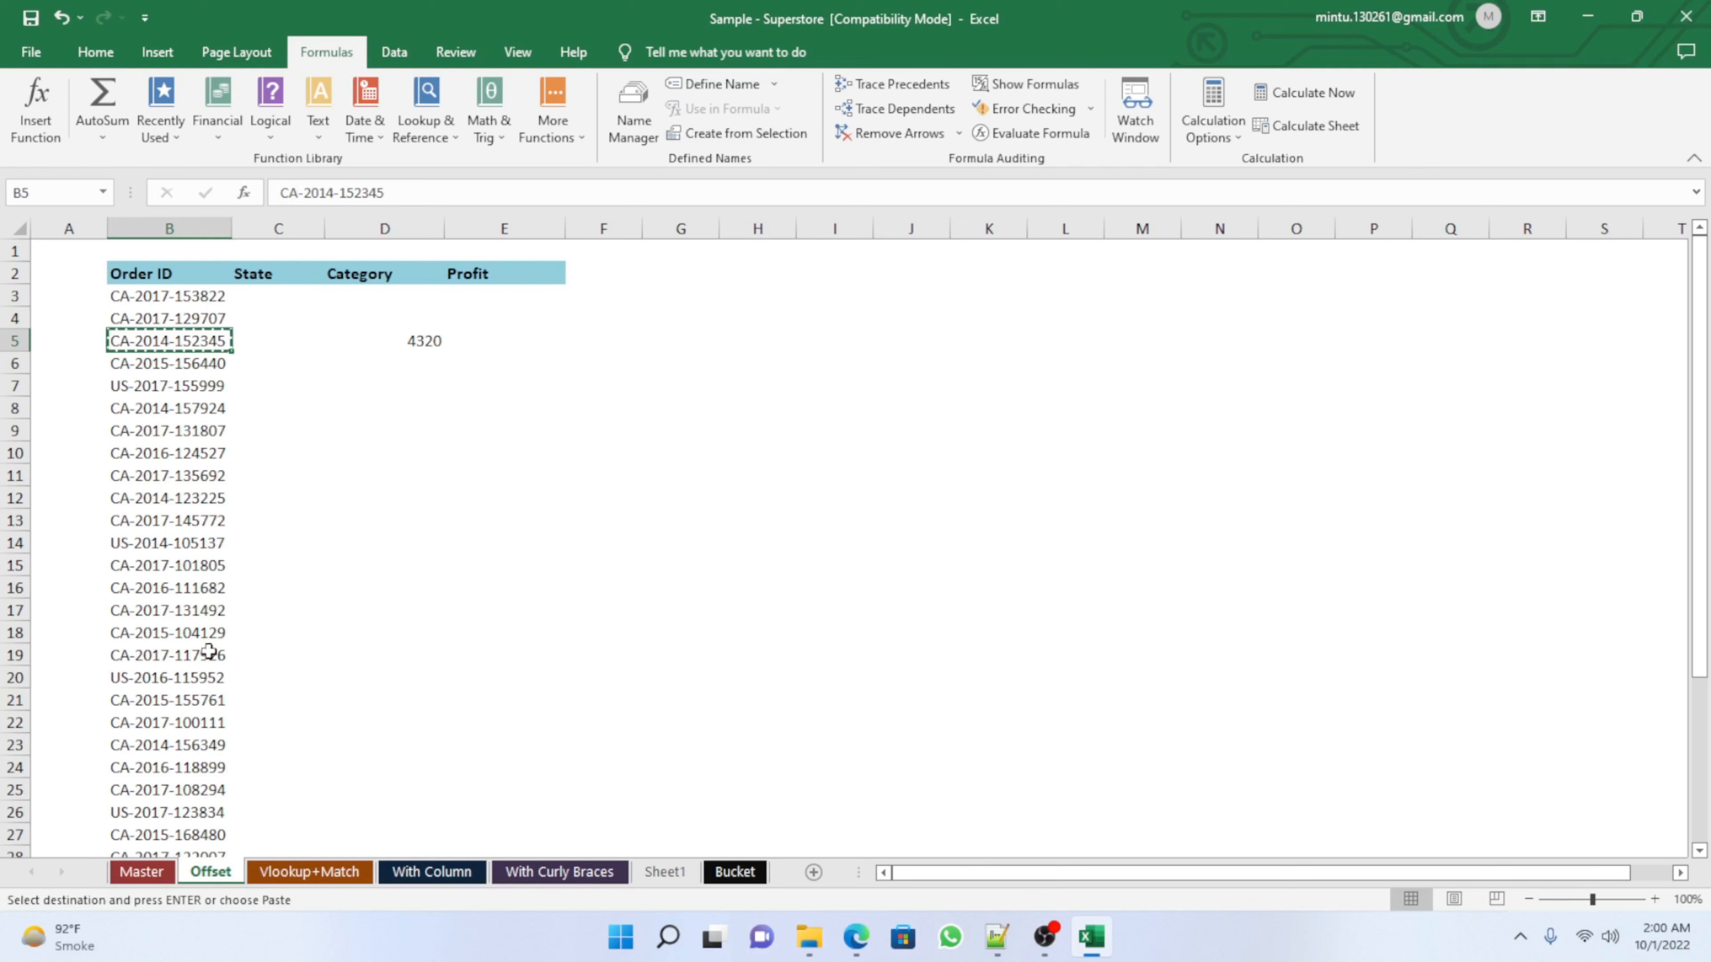
click(141, 871)
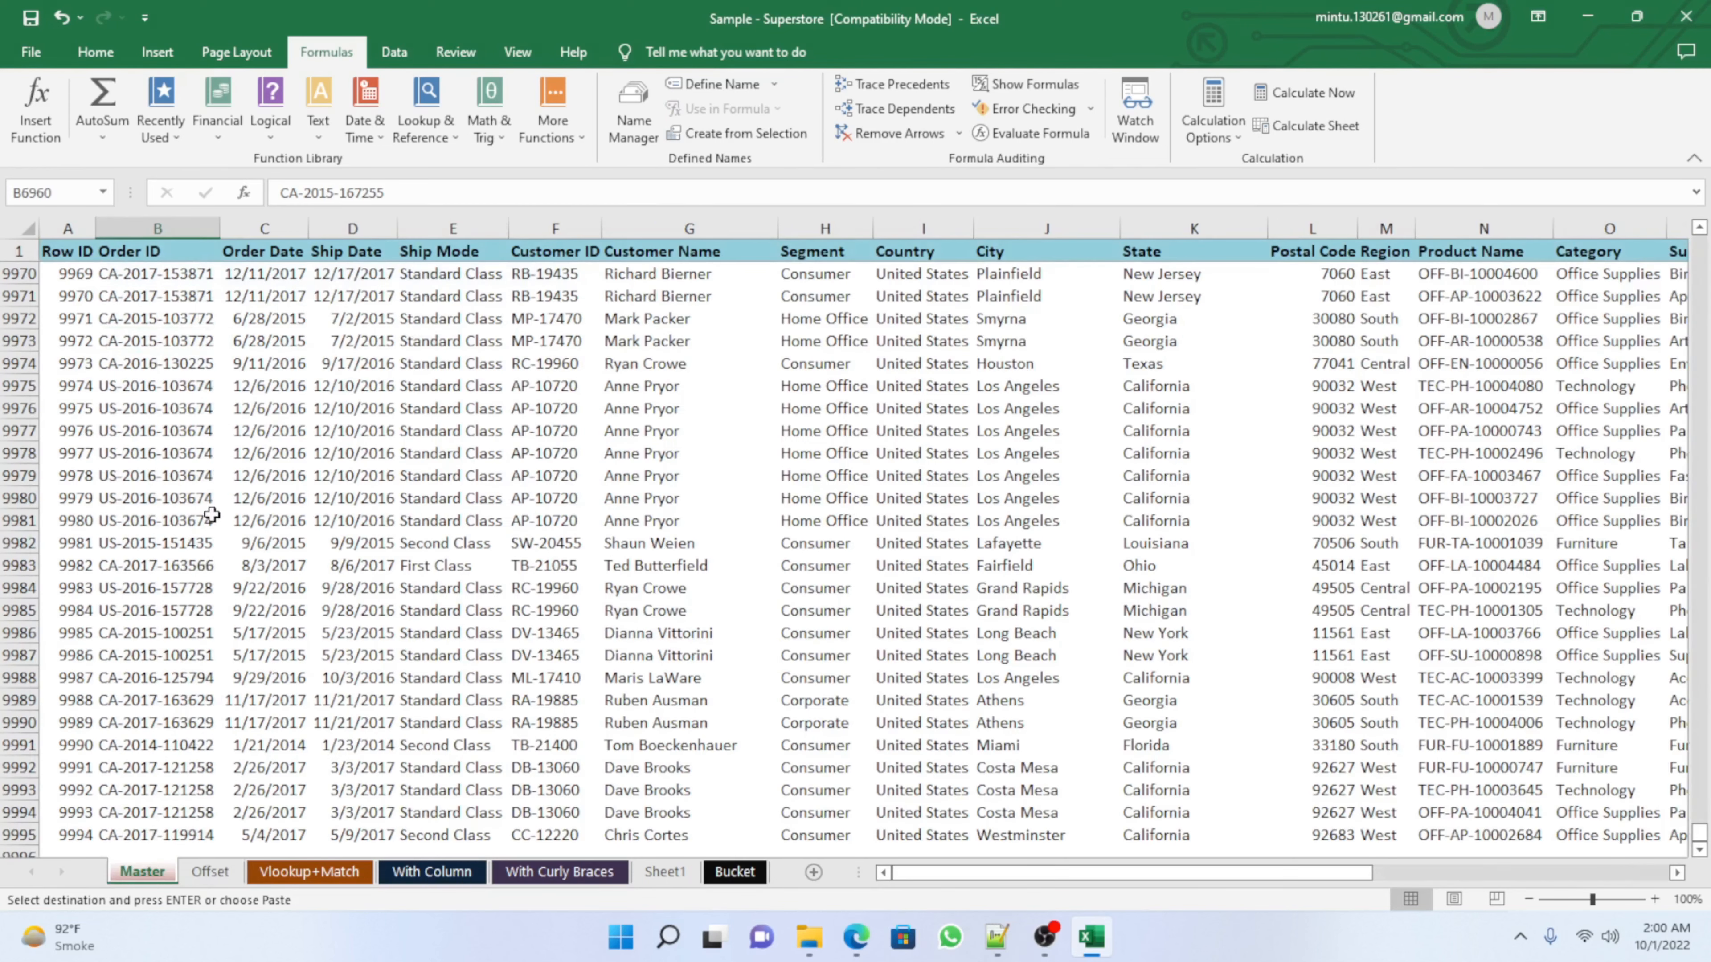
click(152, 450)
key(ctrl+f)
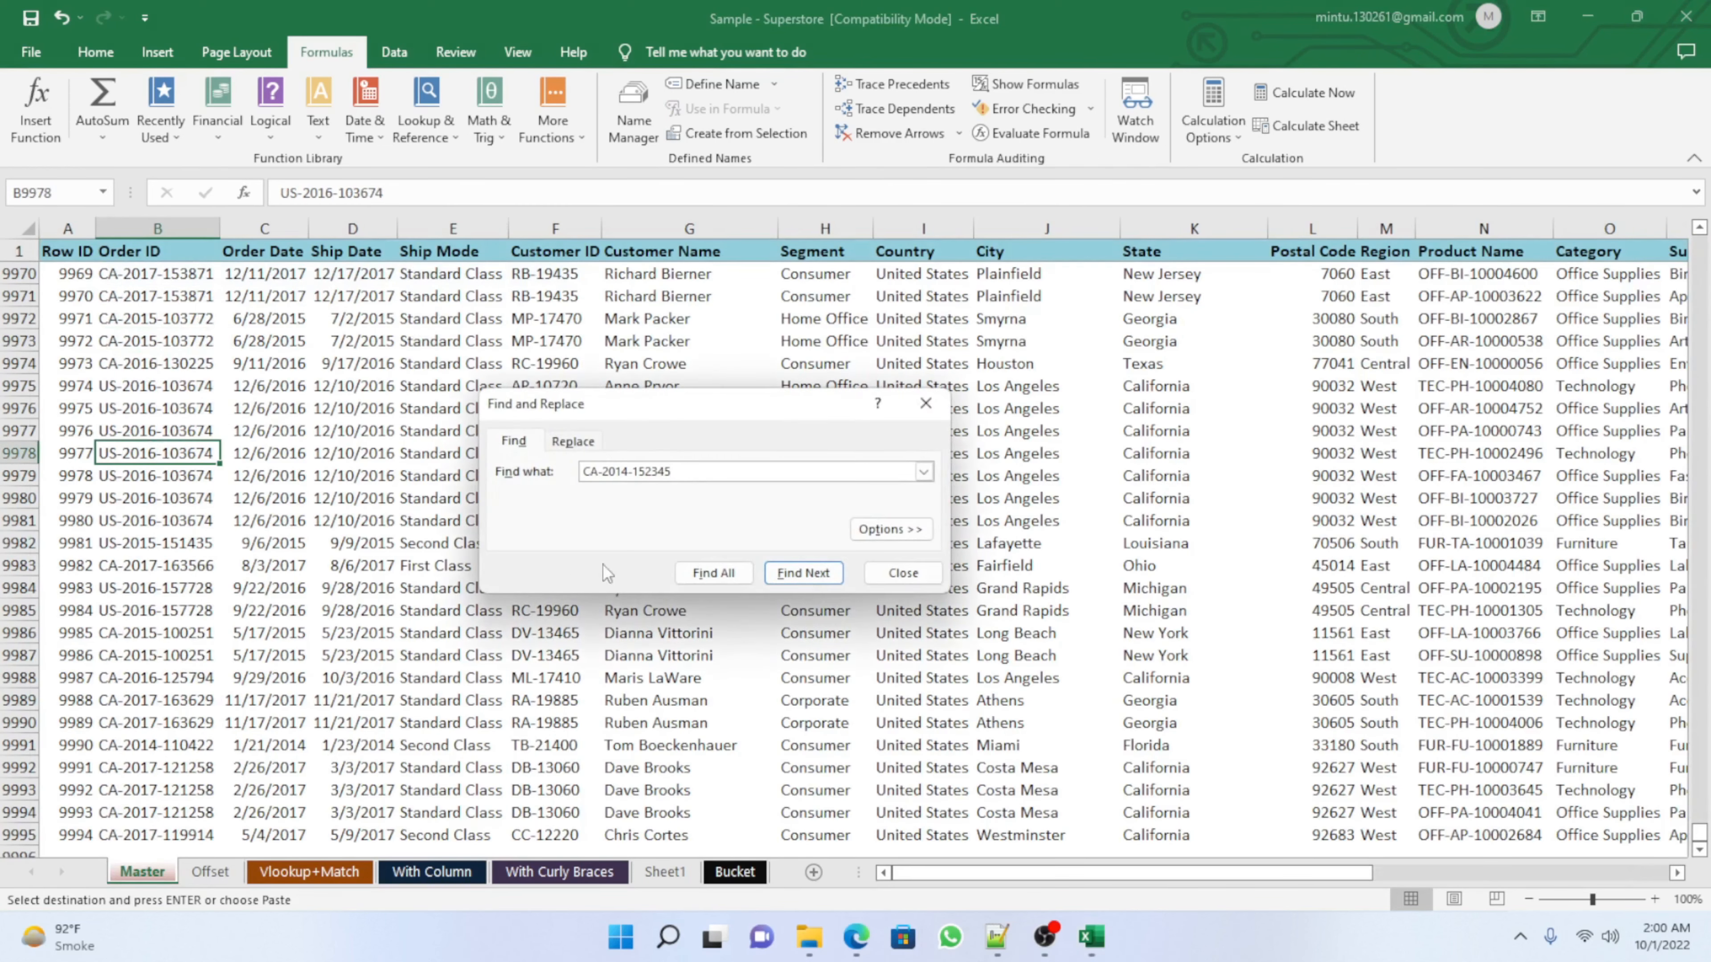
click(795, 575)
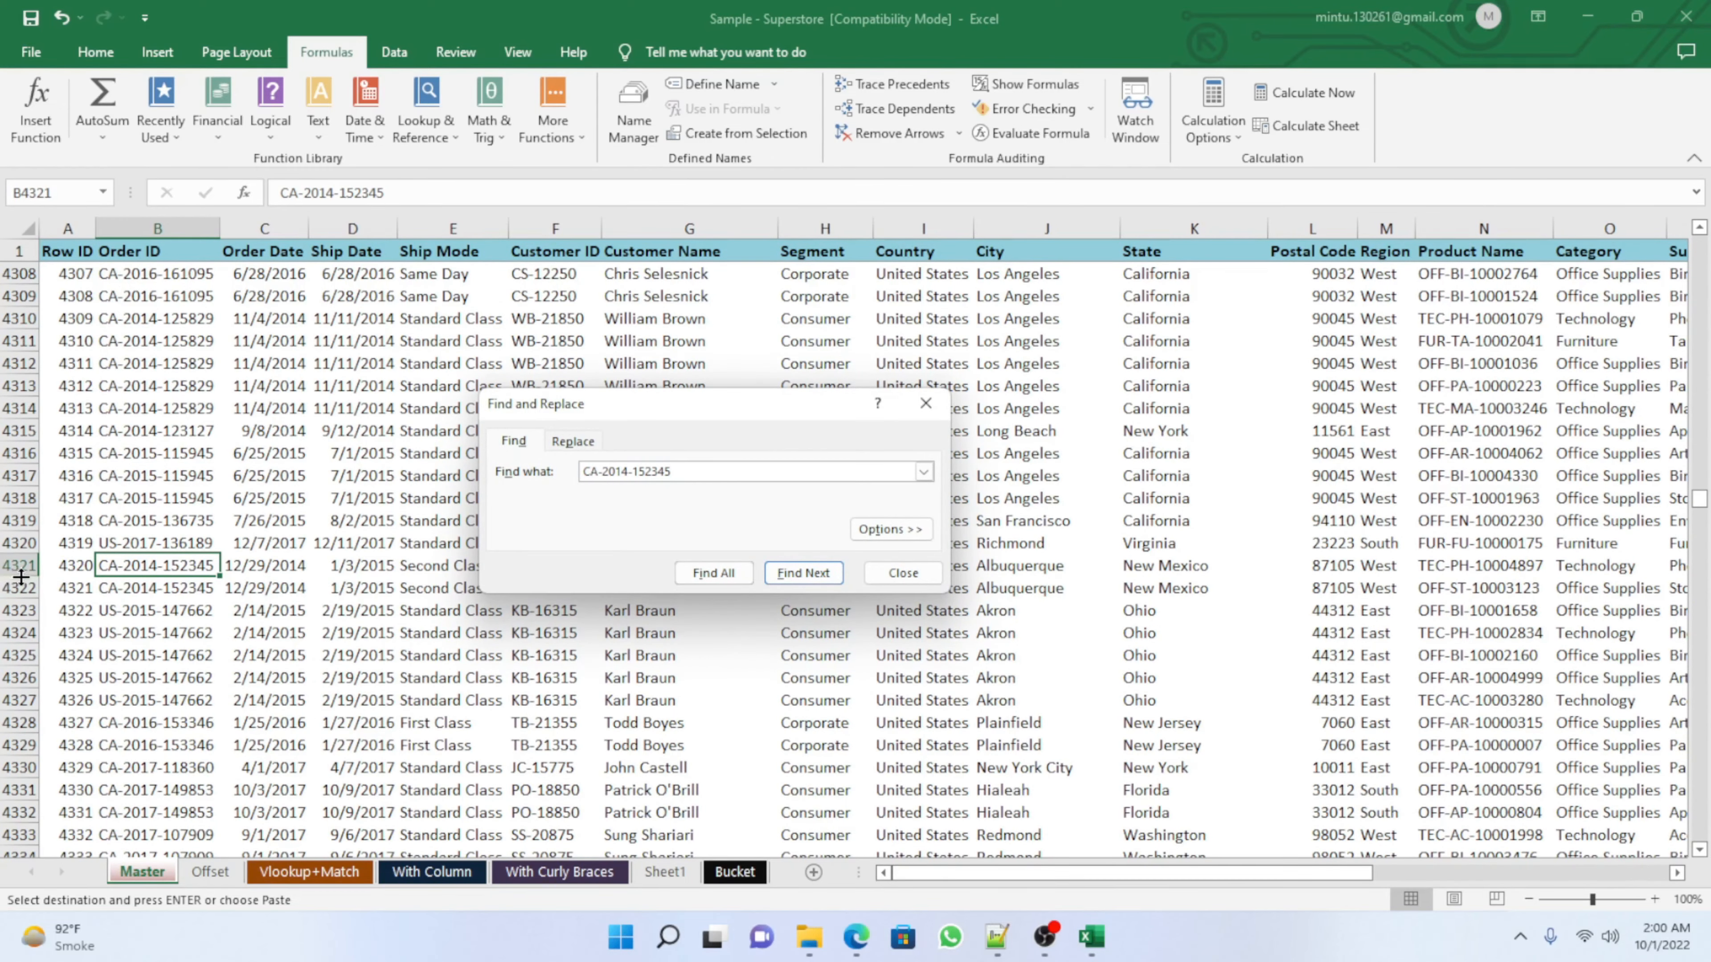
Step: Compare the MATCH result in D5 of the Offset sheet with the order ID's location on Master, closing the search dialog
click(211, 872)
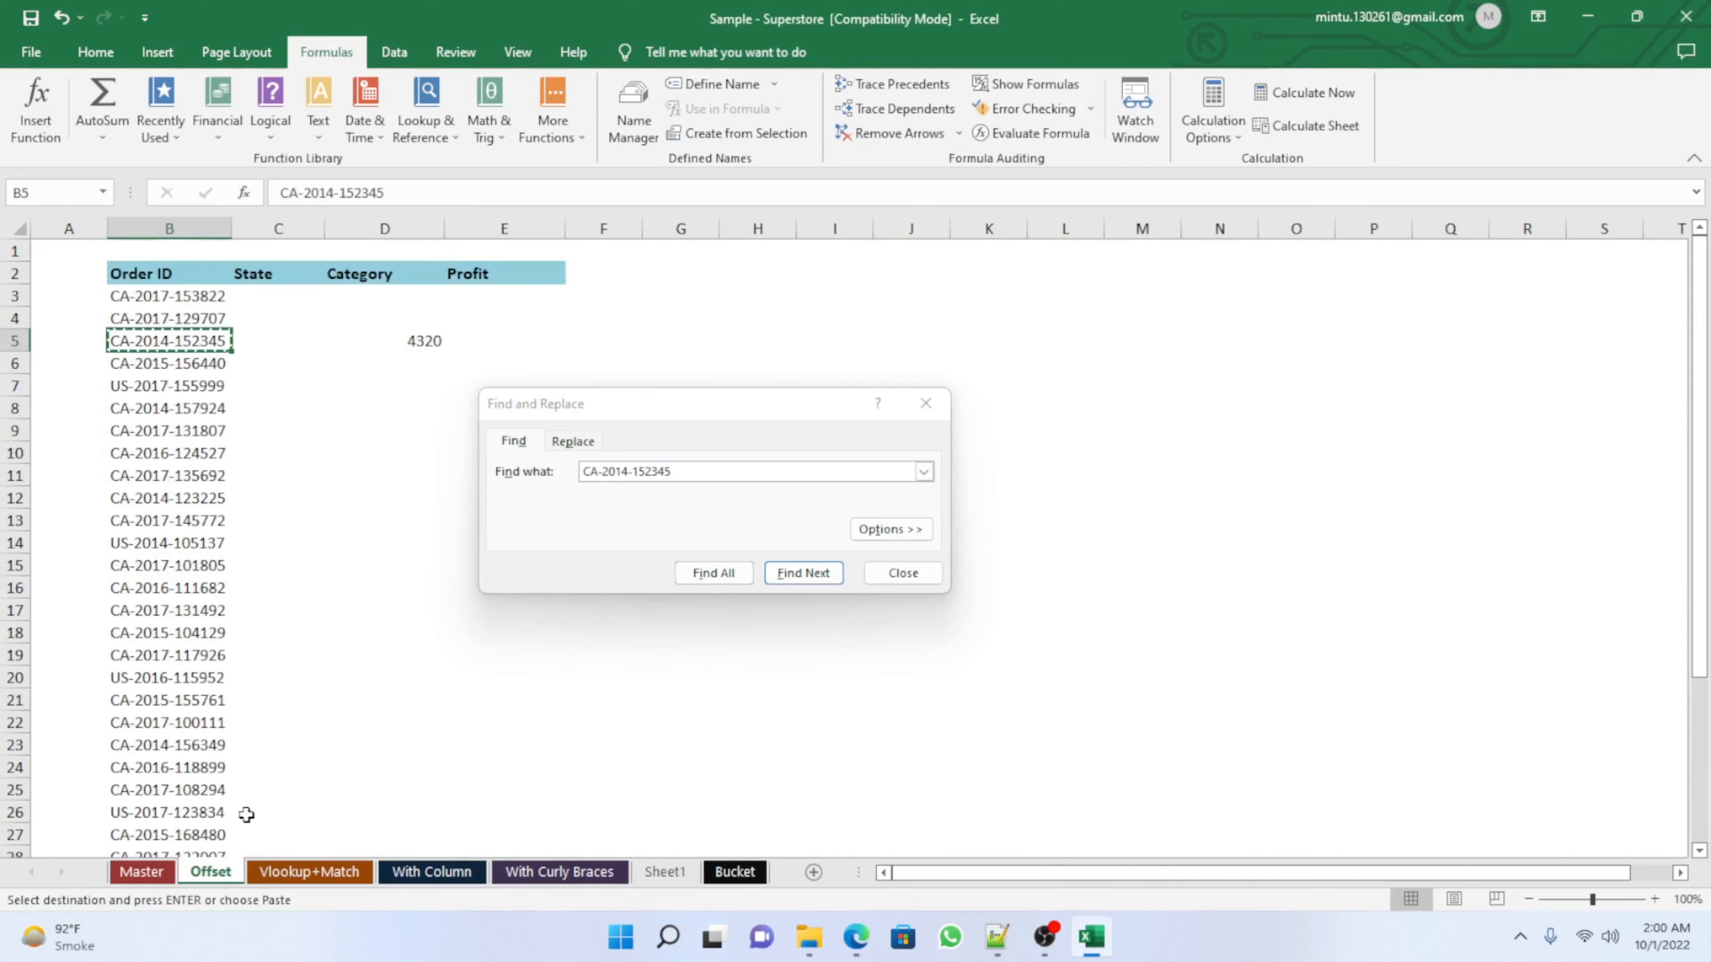
click(430, 349)
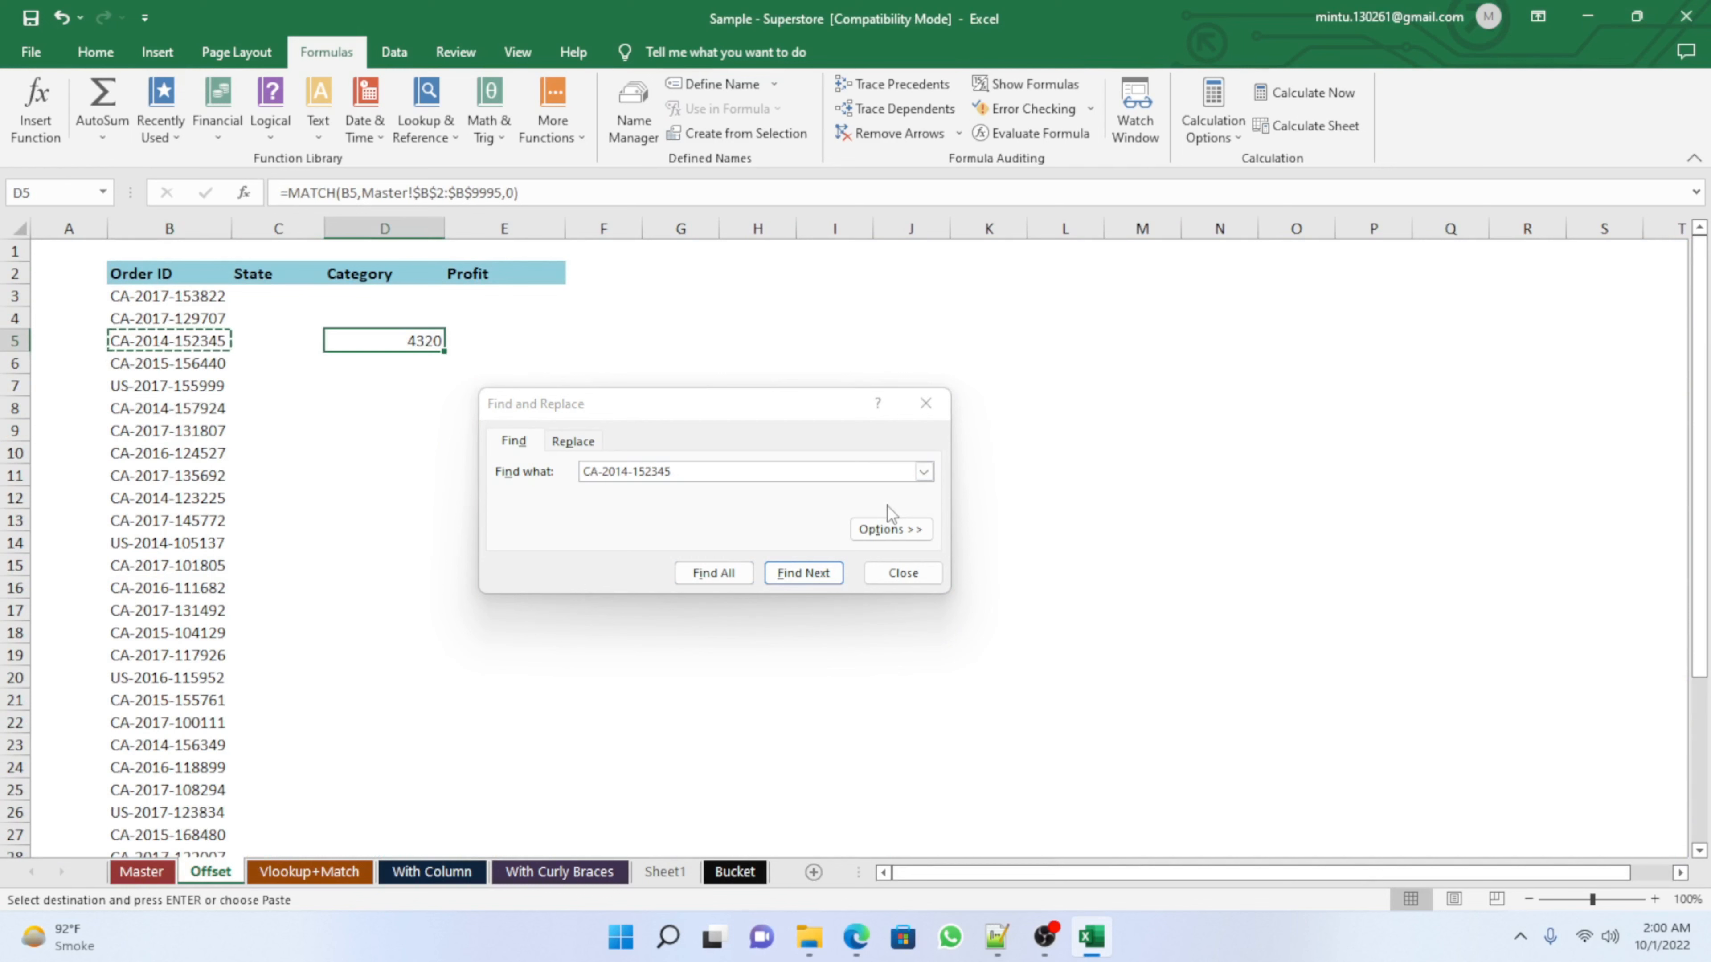
click(903, 573)
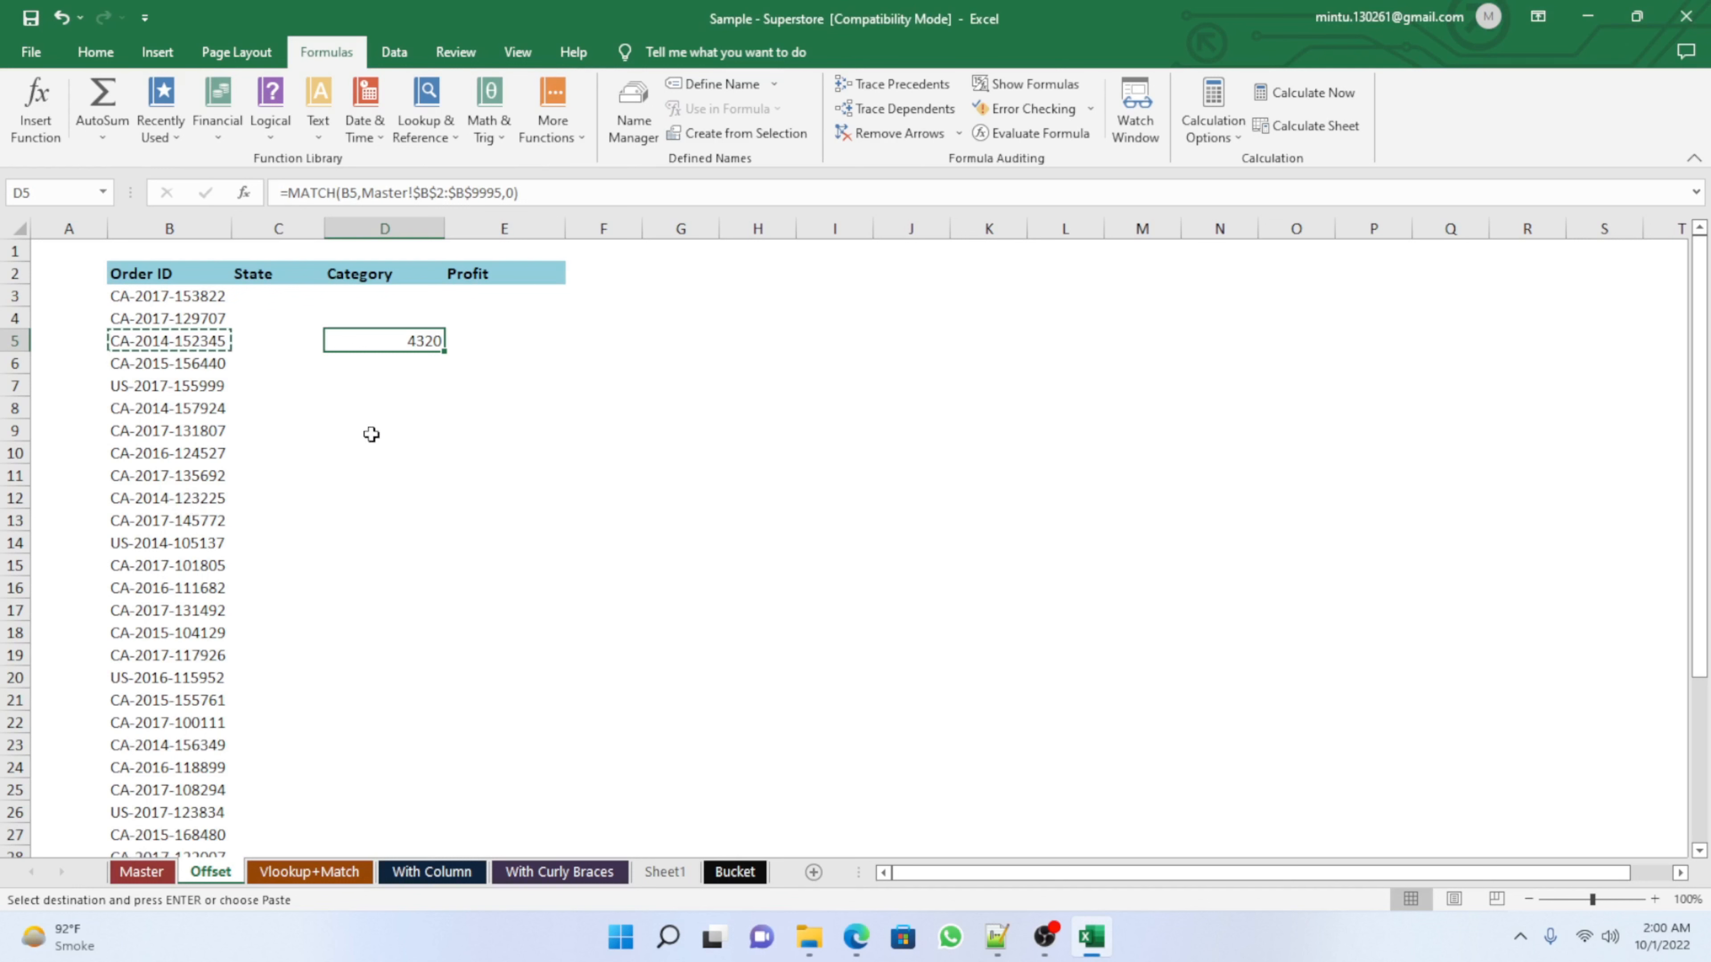
click(371, 432)
click(222, 342)
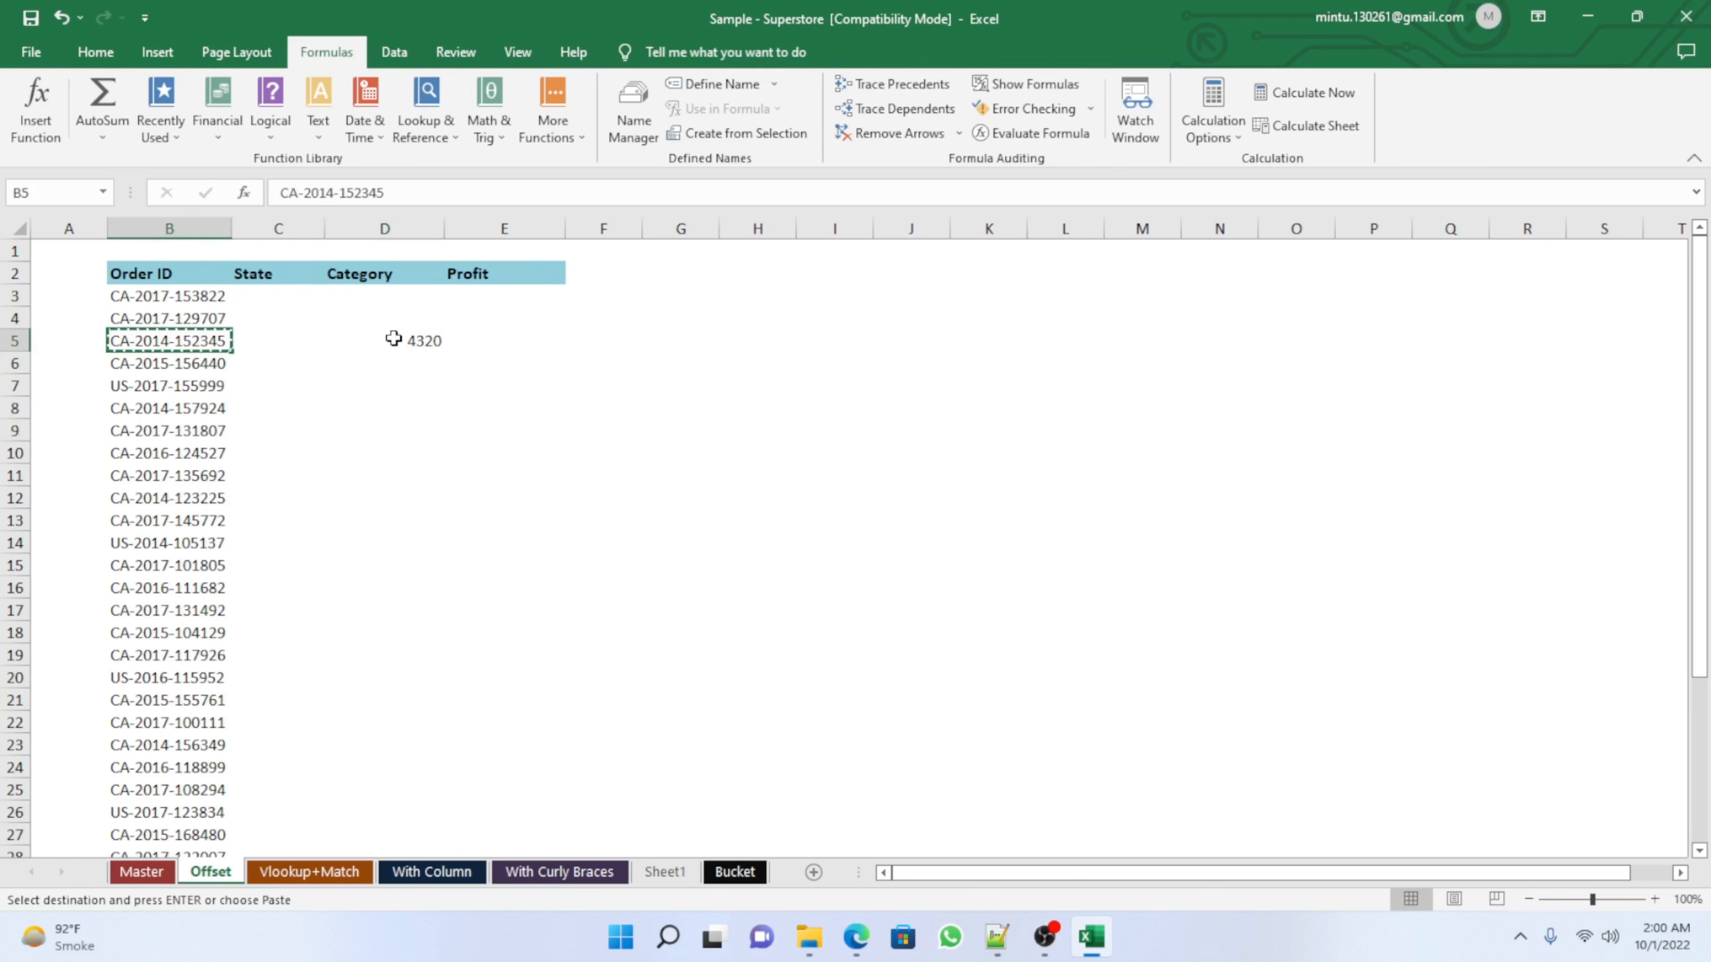
click(398, 340)
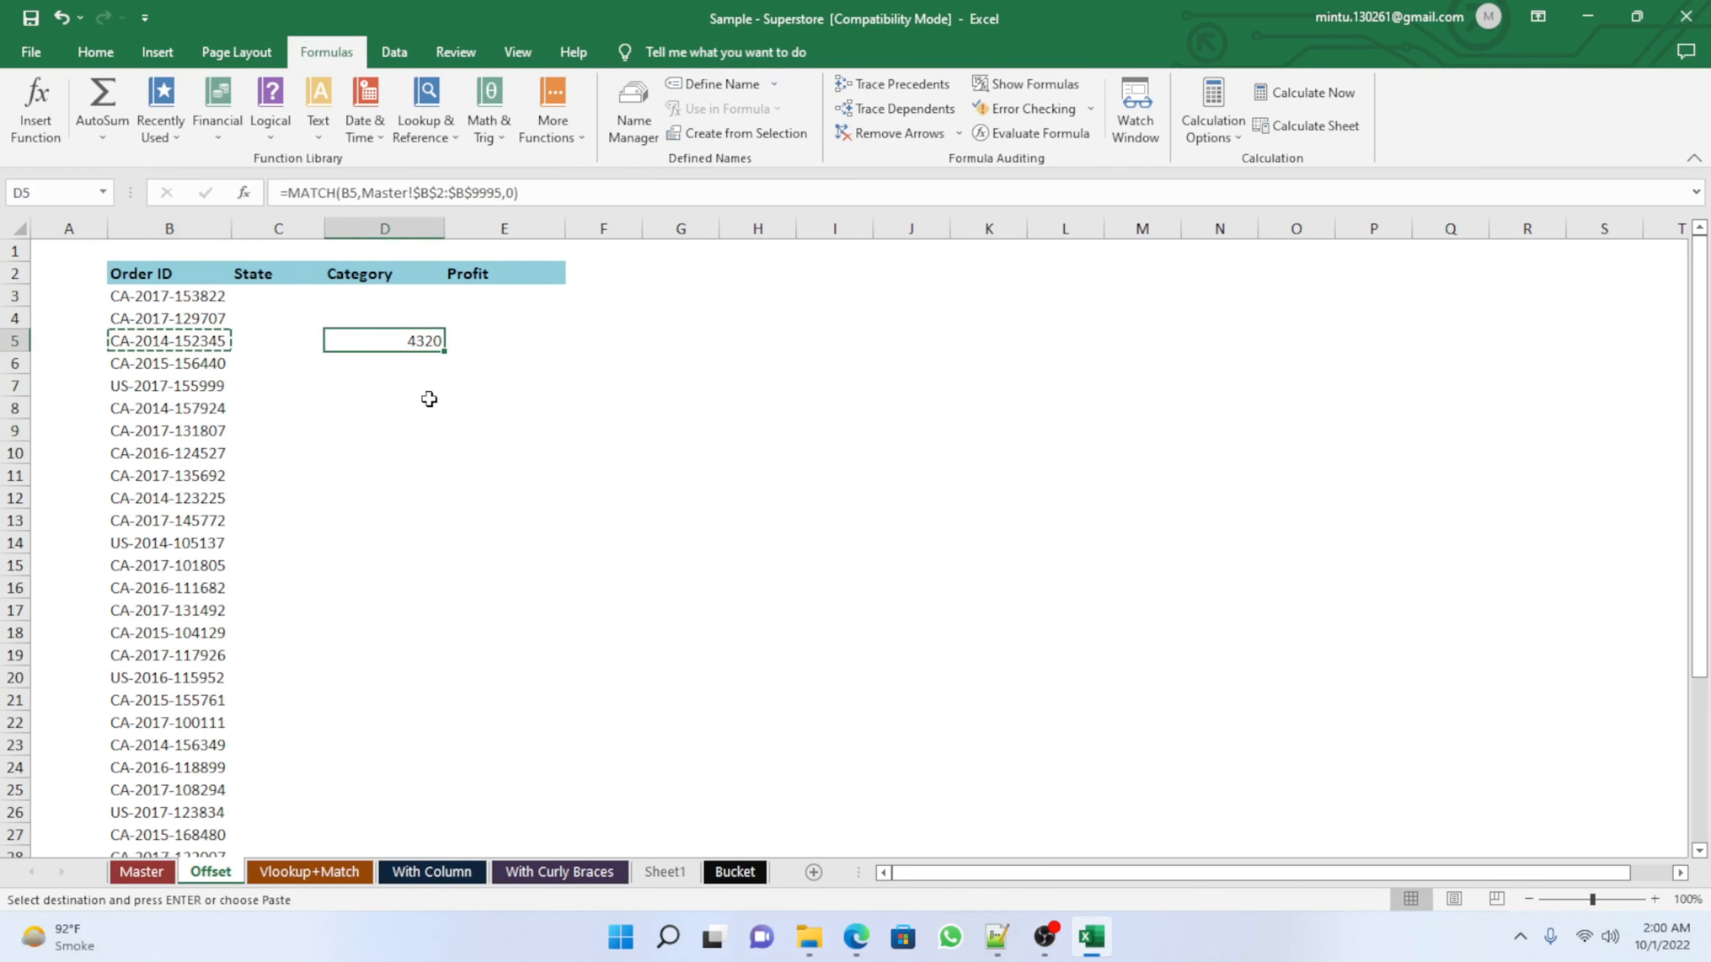
click(392, 386)
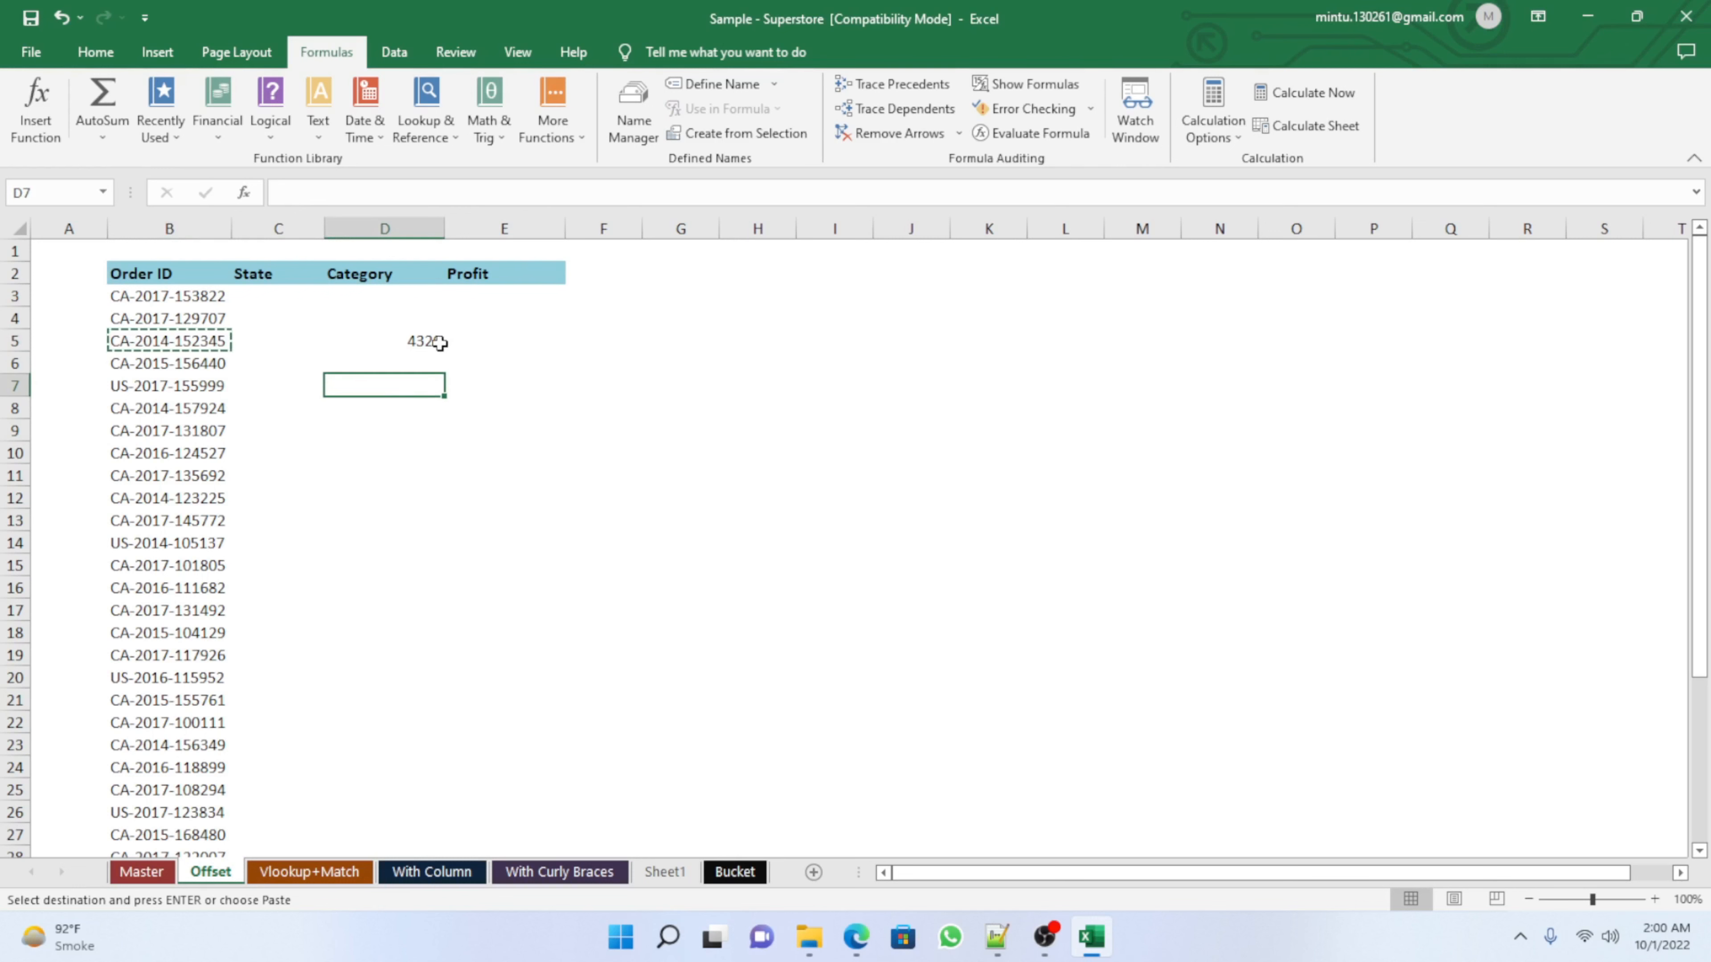
click(432, 345)
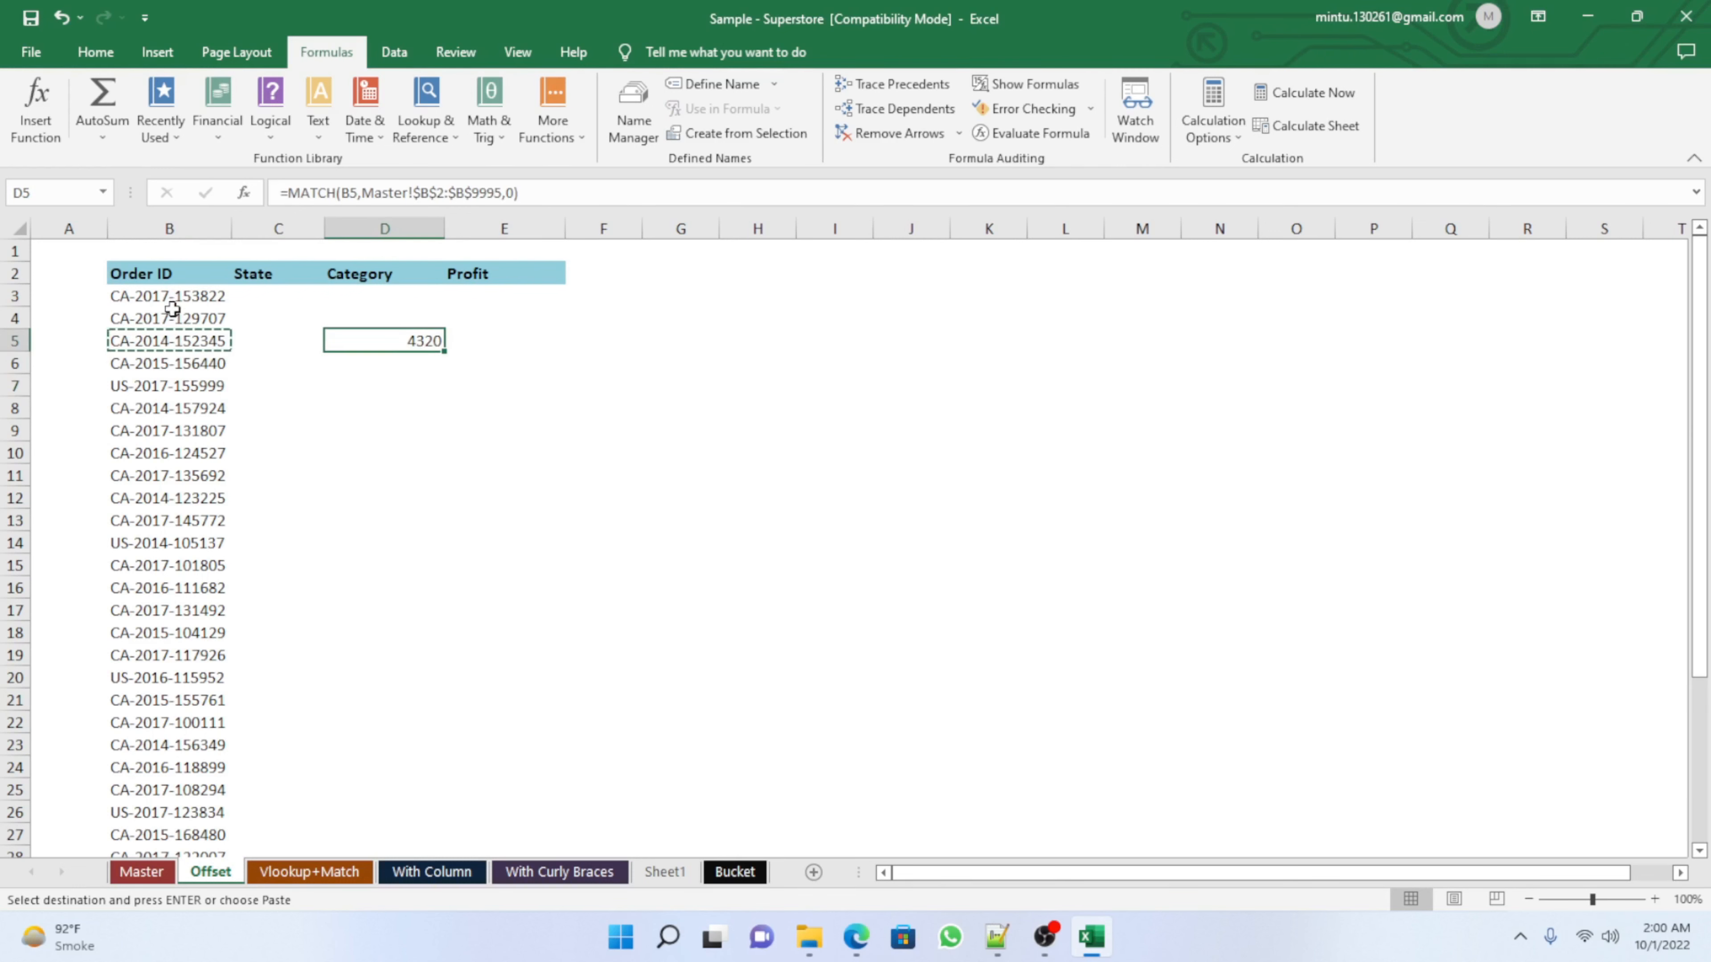
click(386, 385)
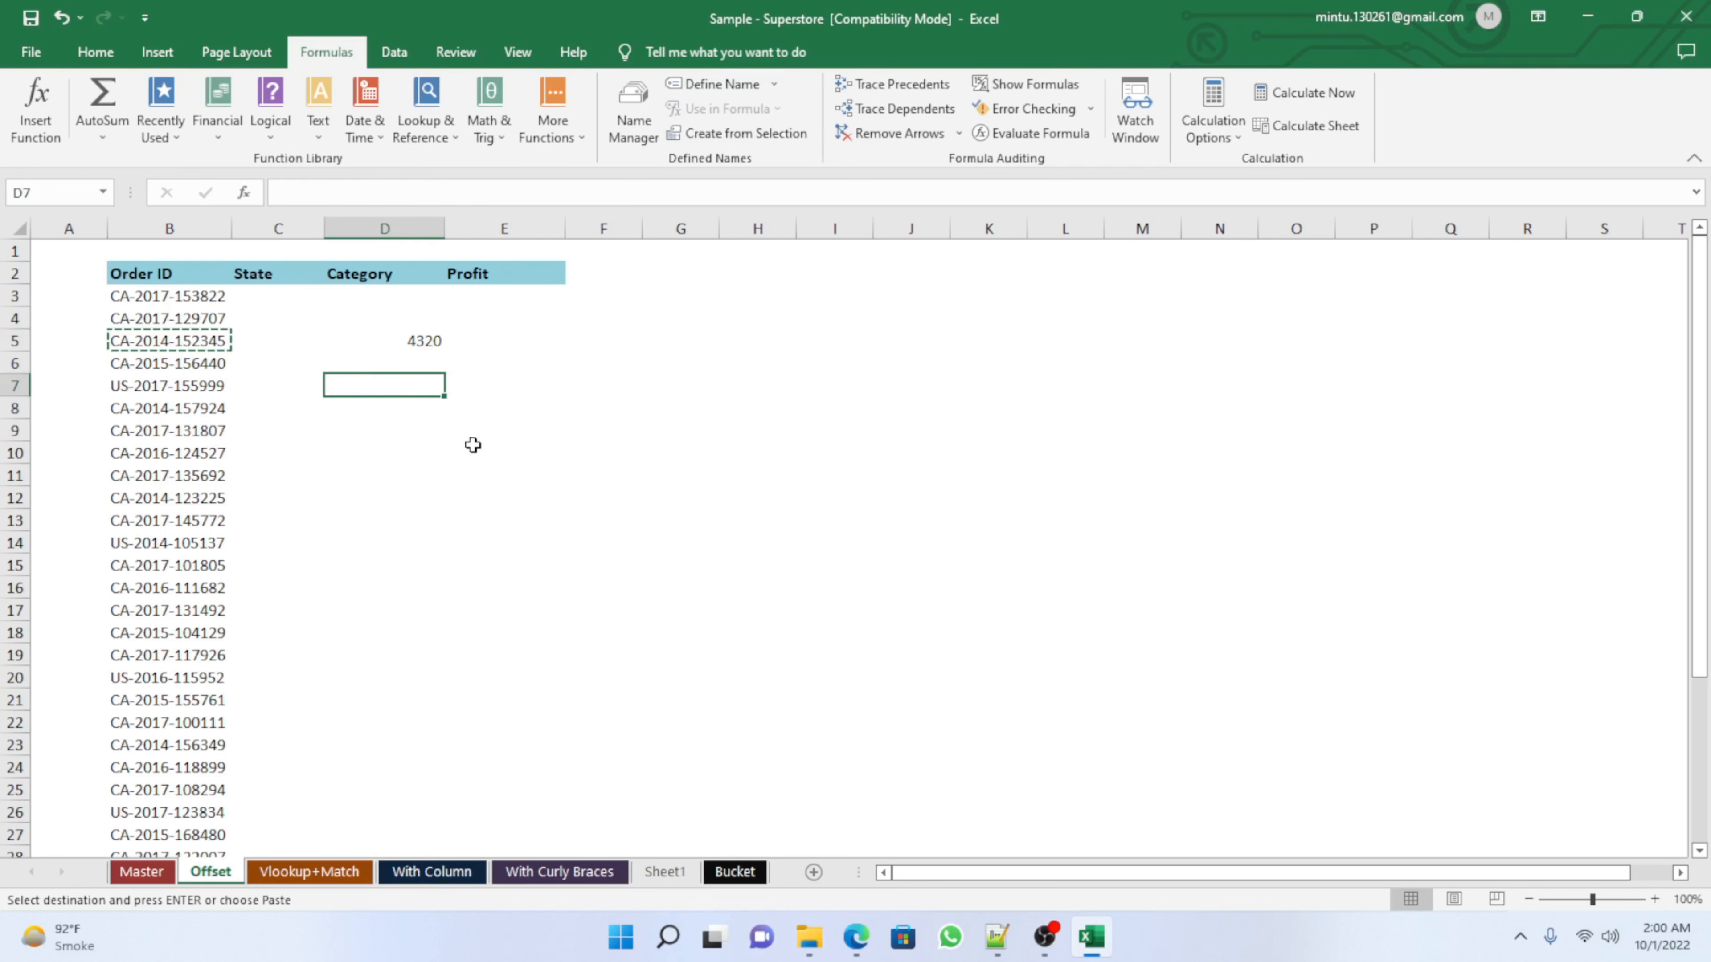
text(=)
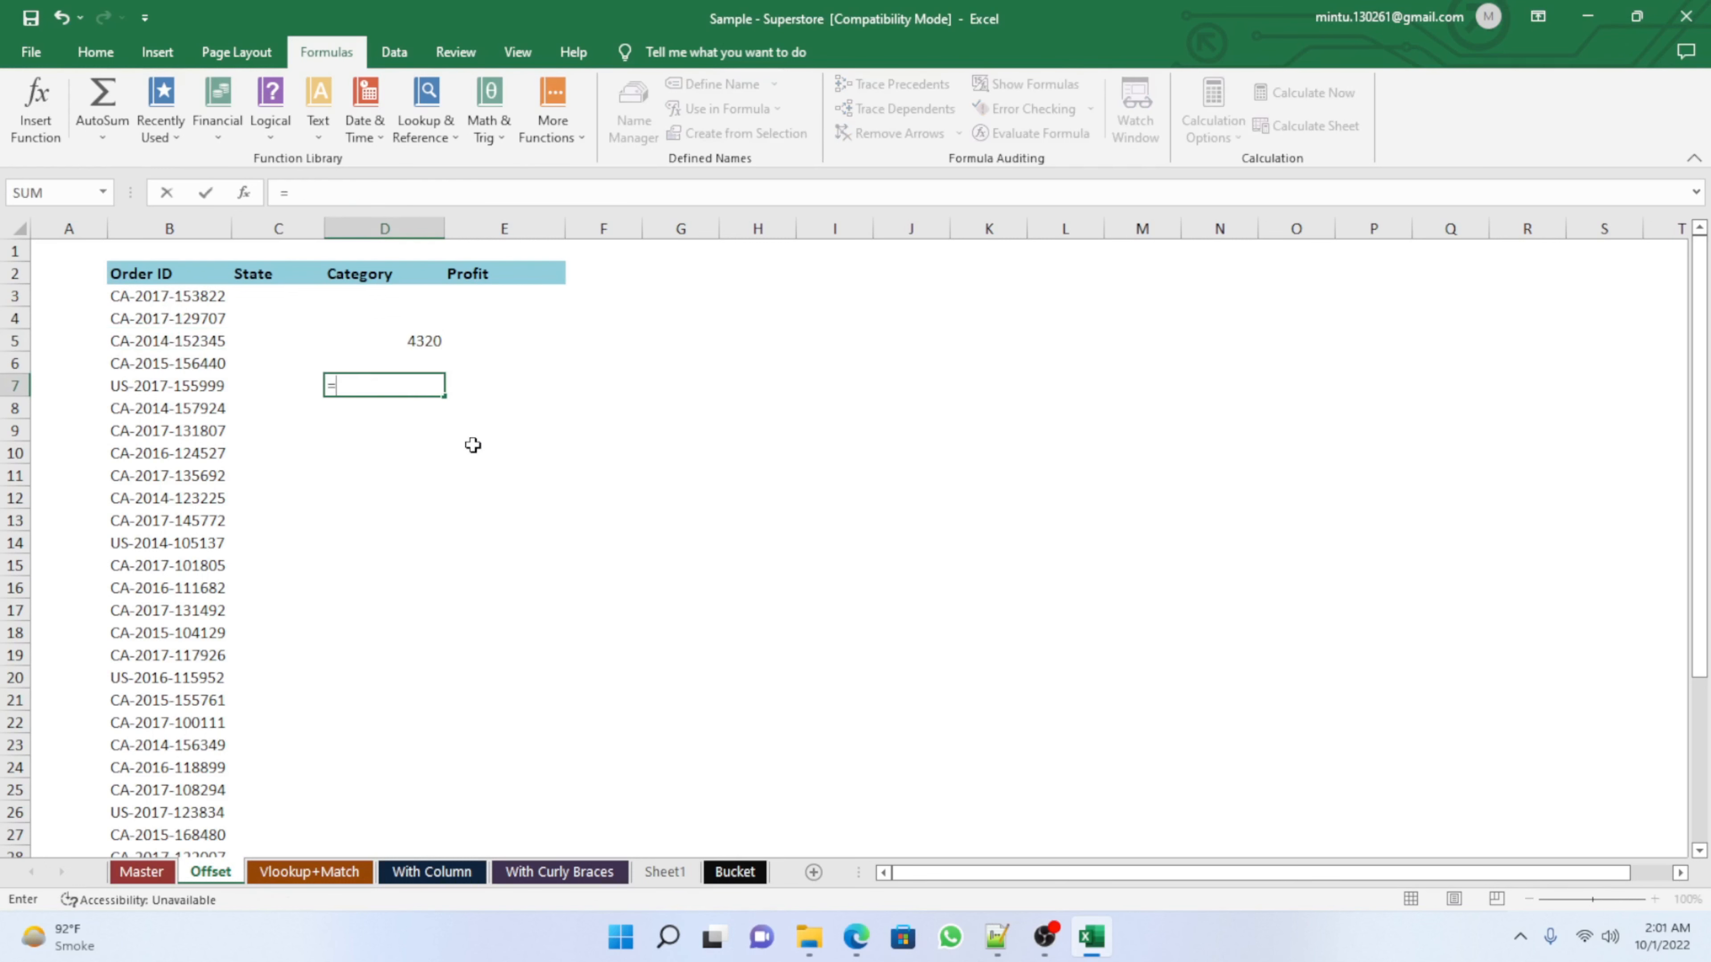
click(250, 280)
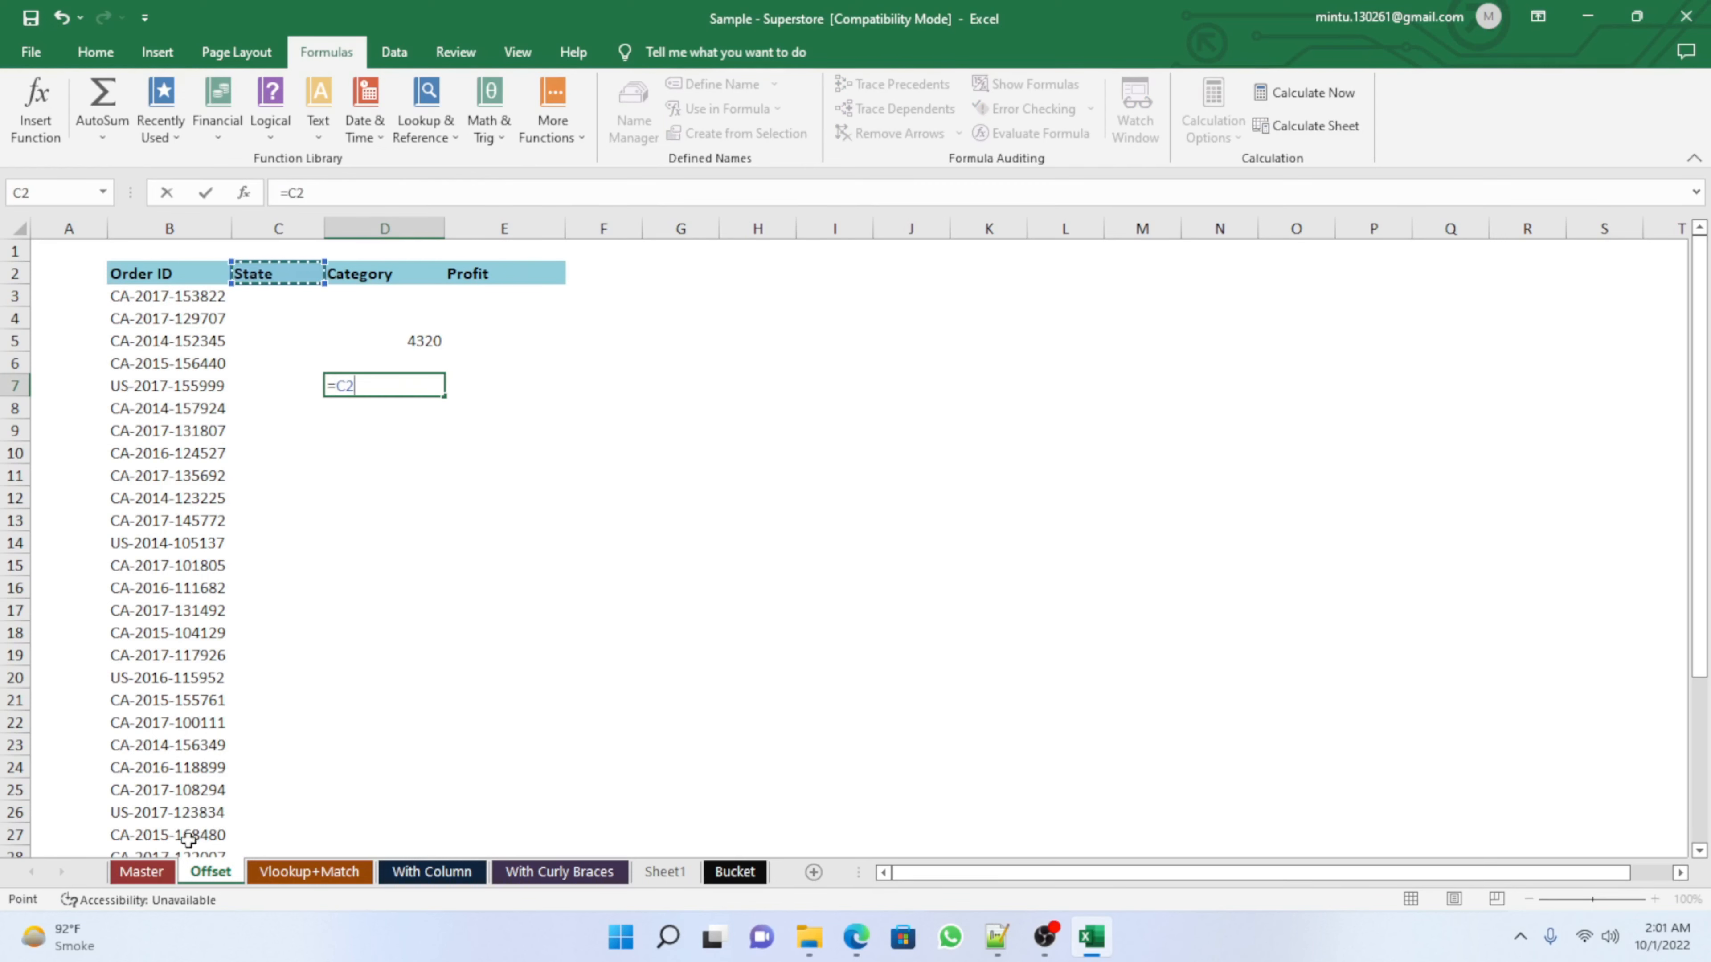
click(142, 874)
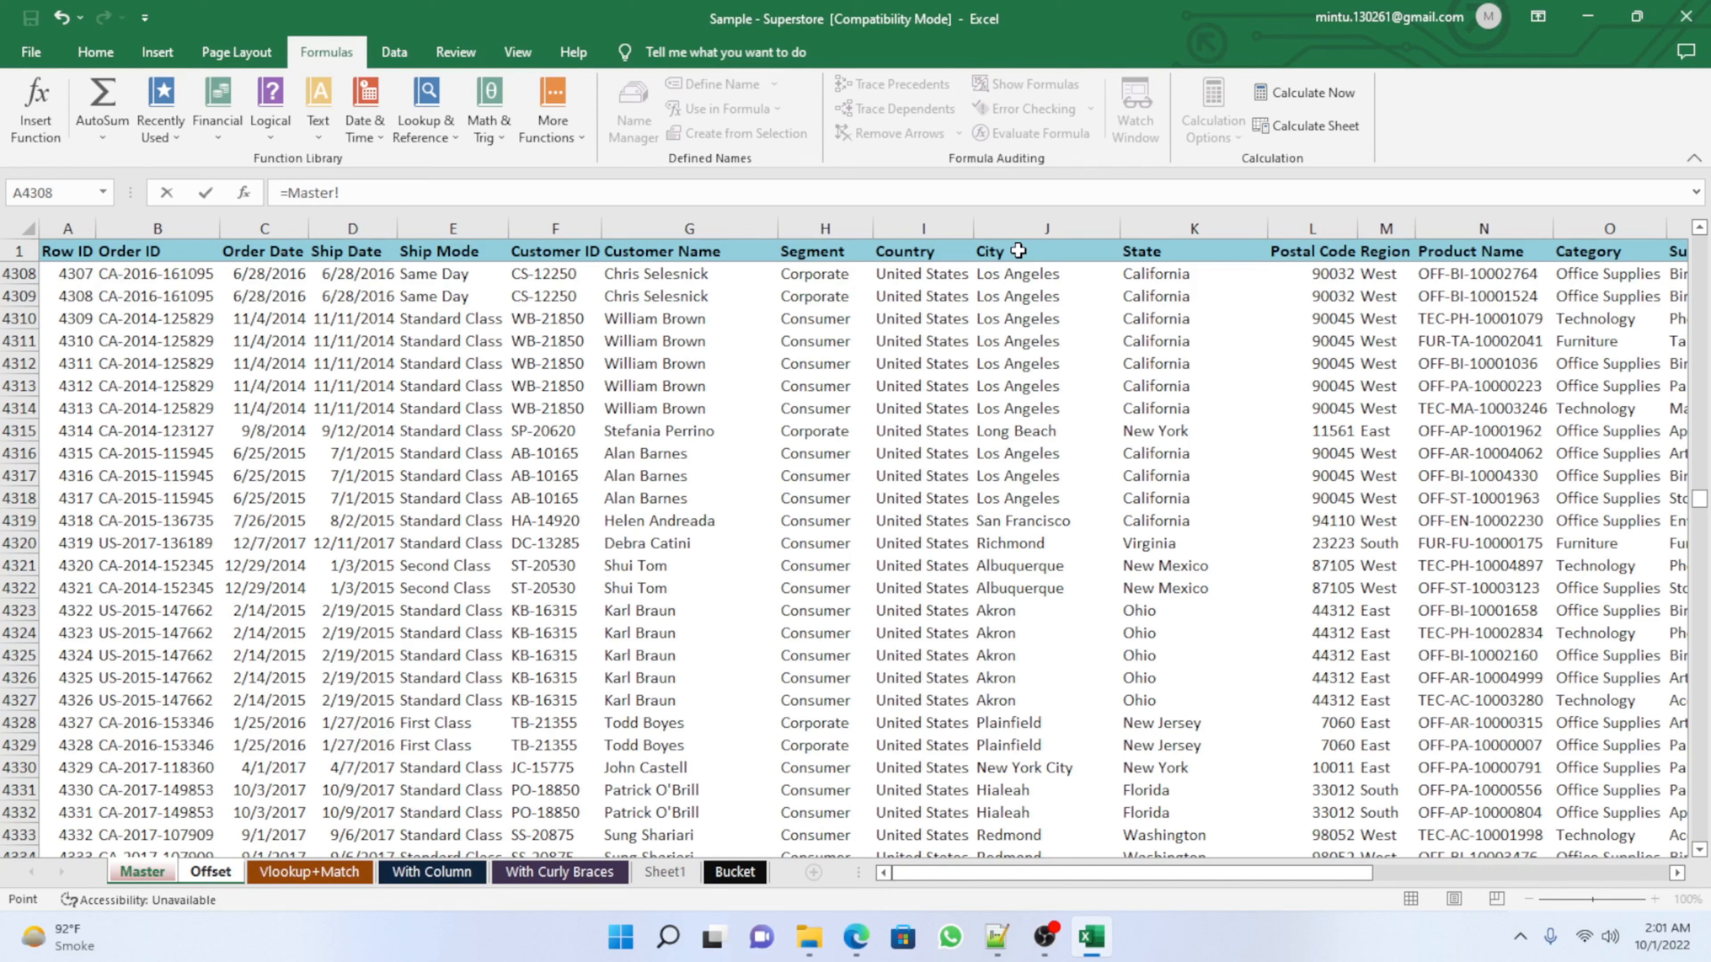
click(210, 871)
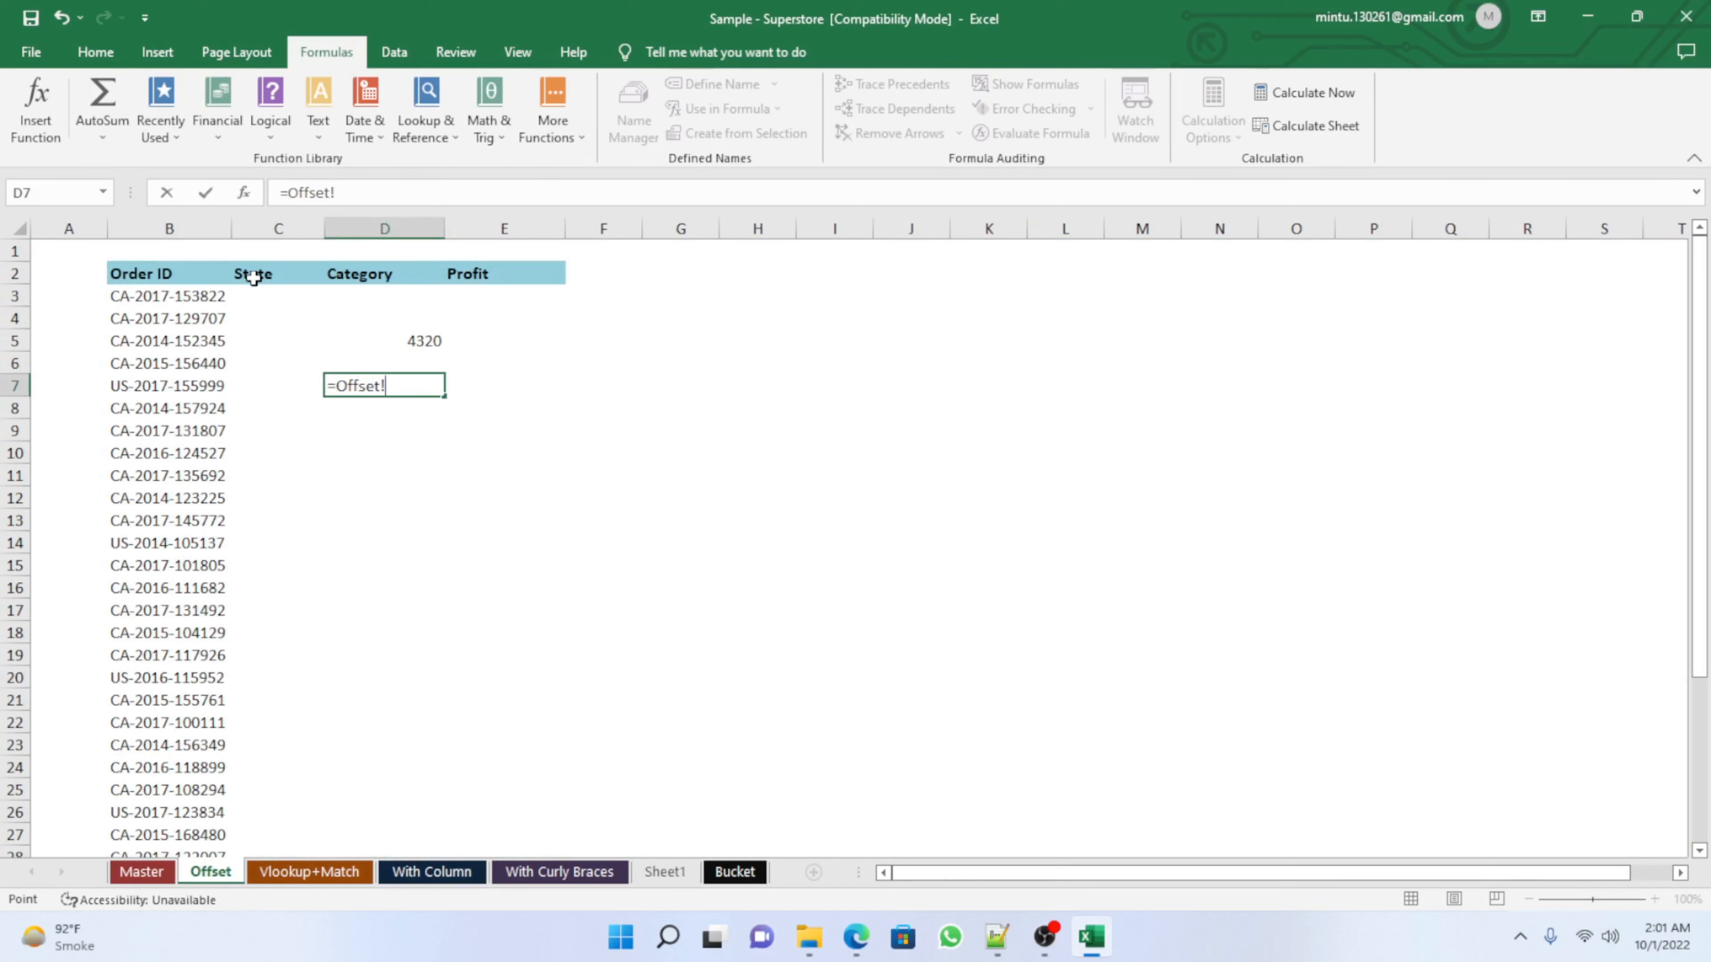
key(BackSpace)
key(BackSpace)
key(BackSpace)
key(BackSpace)
key(BackSpace)
key(BackSpace)
key(BackSpace)
key(BackSpace)
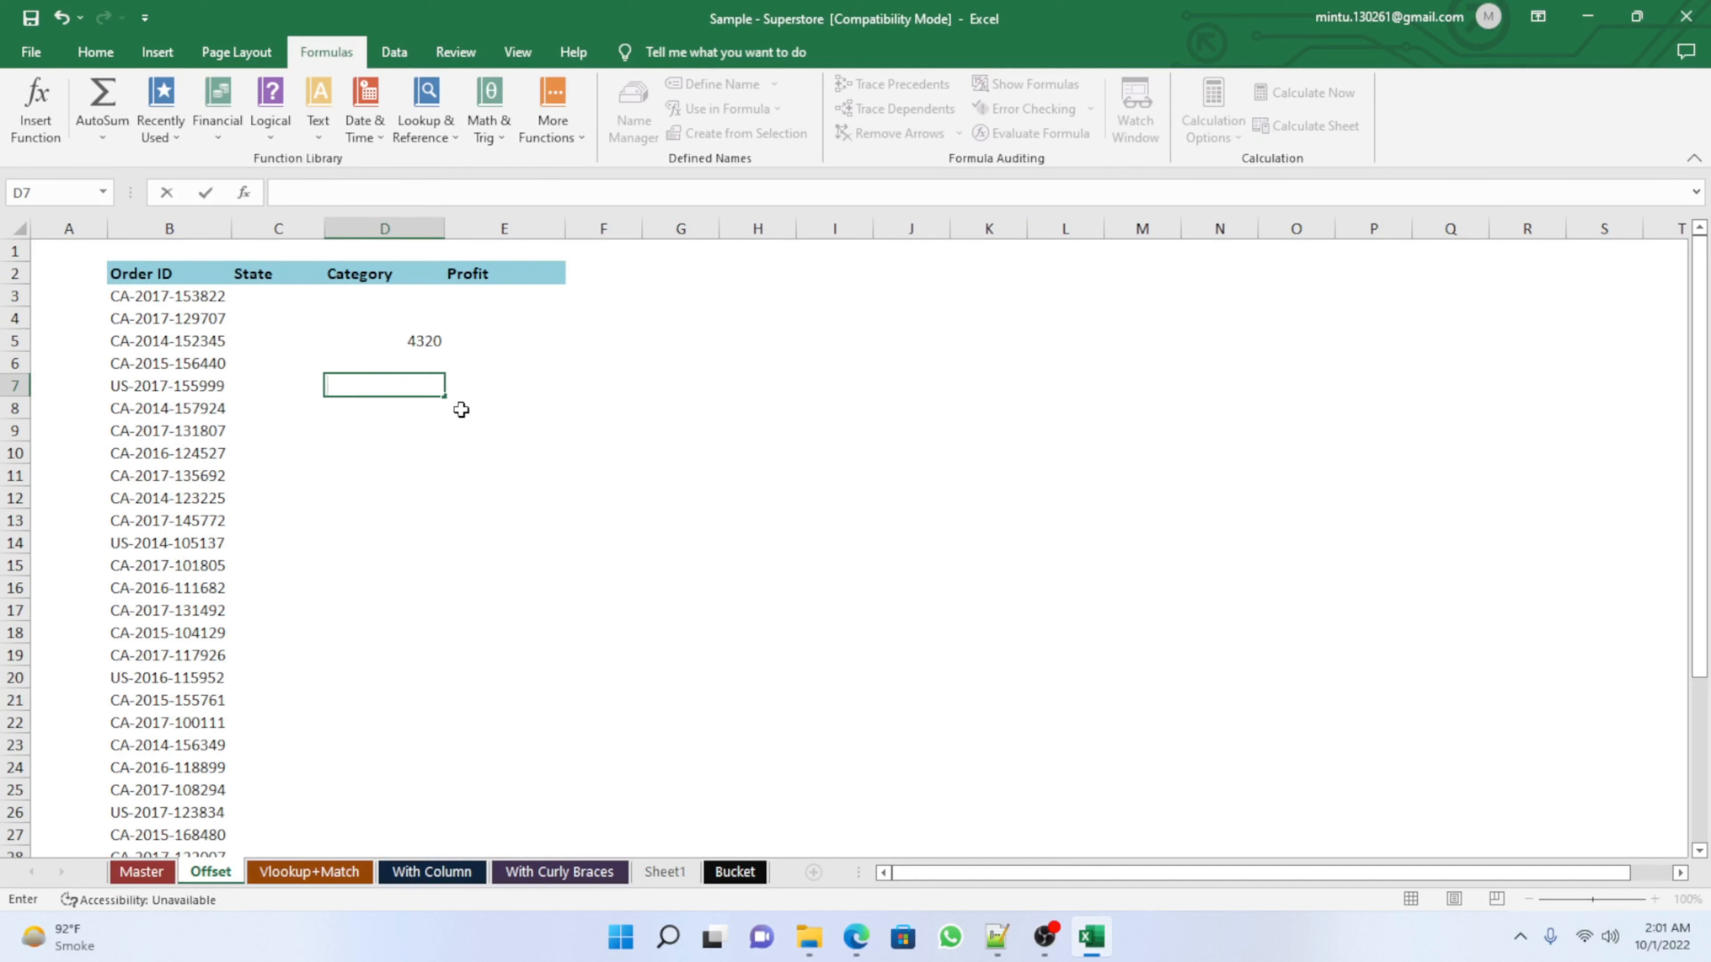
Step: Begin a MATCH formula in D7 of the Offset sheet with the State header in C2 as the lookup value
text(=ma)
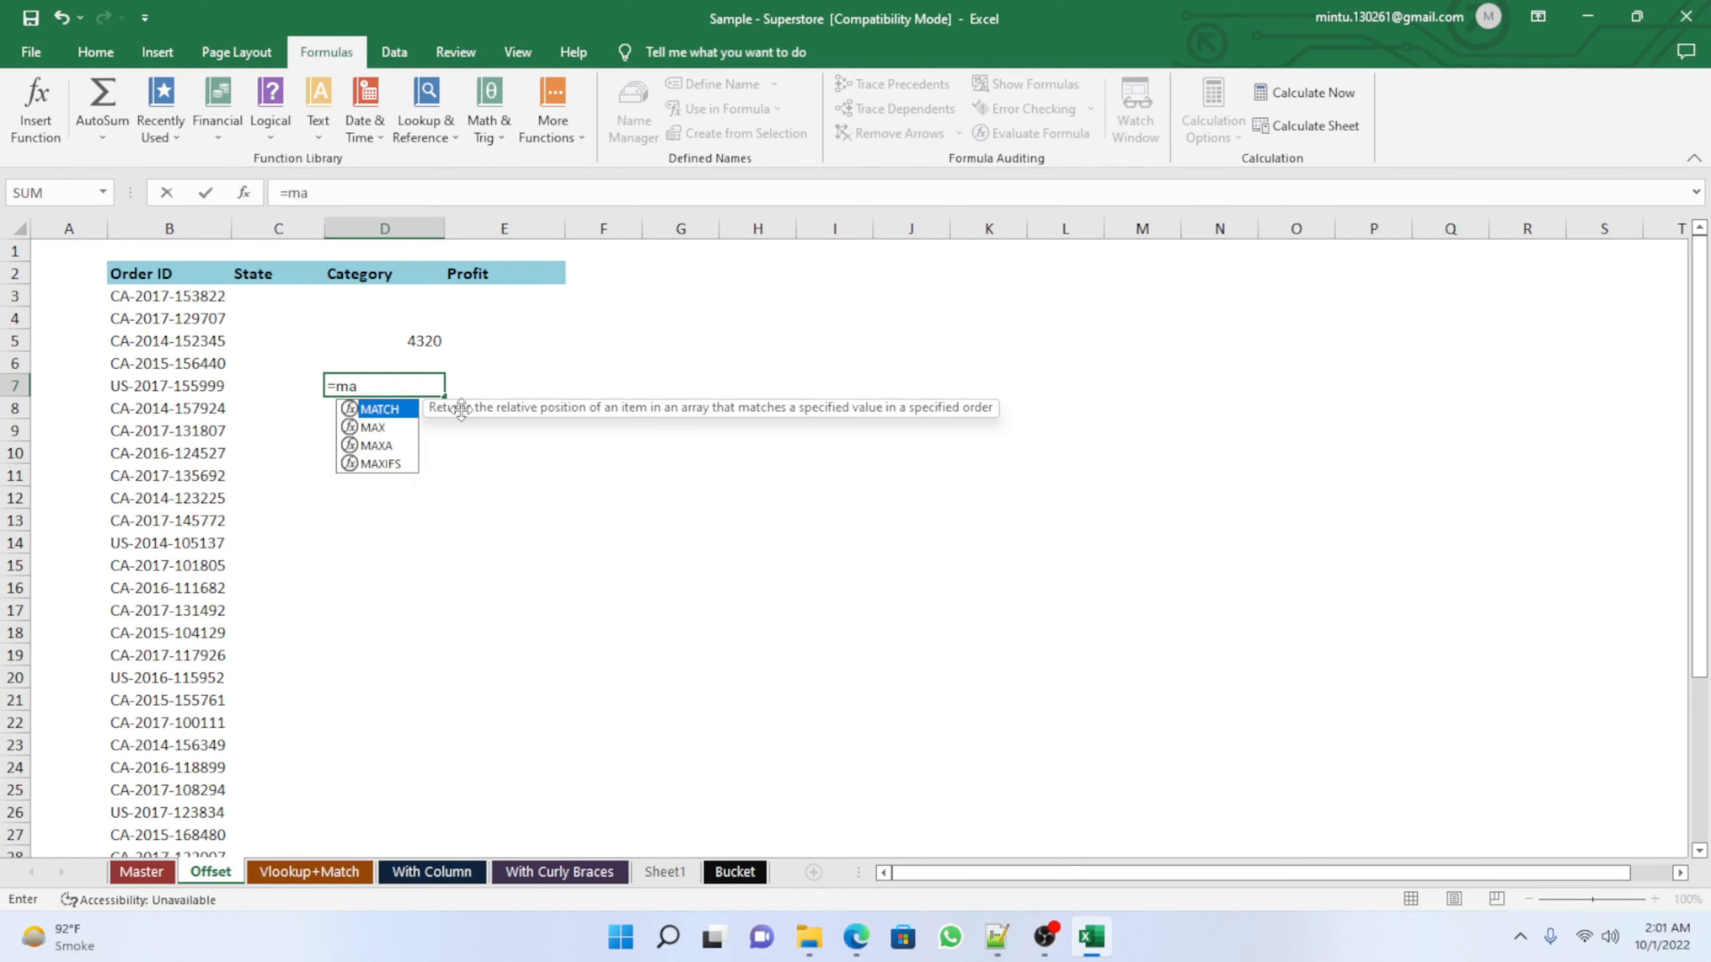
key(Tab)
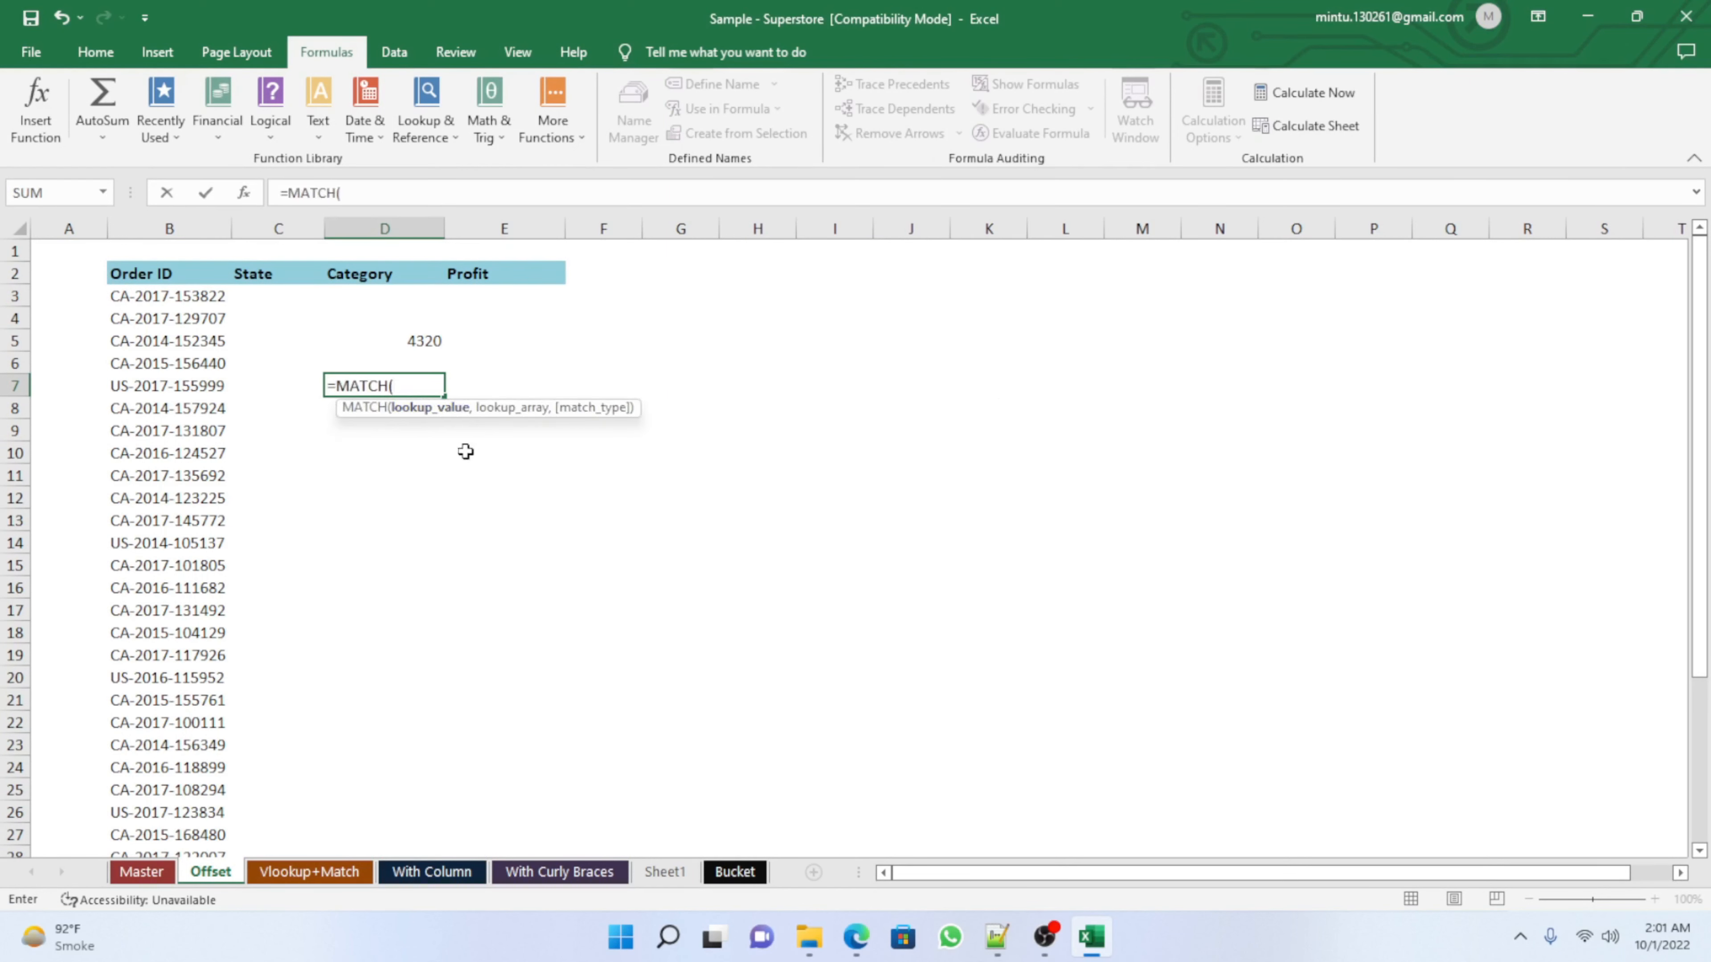
click(261, 279)
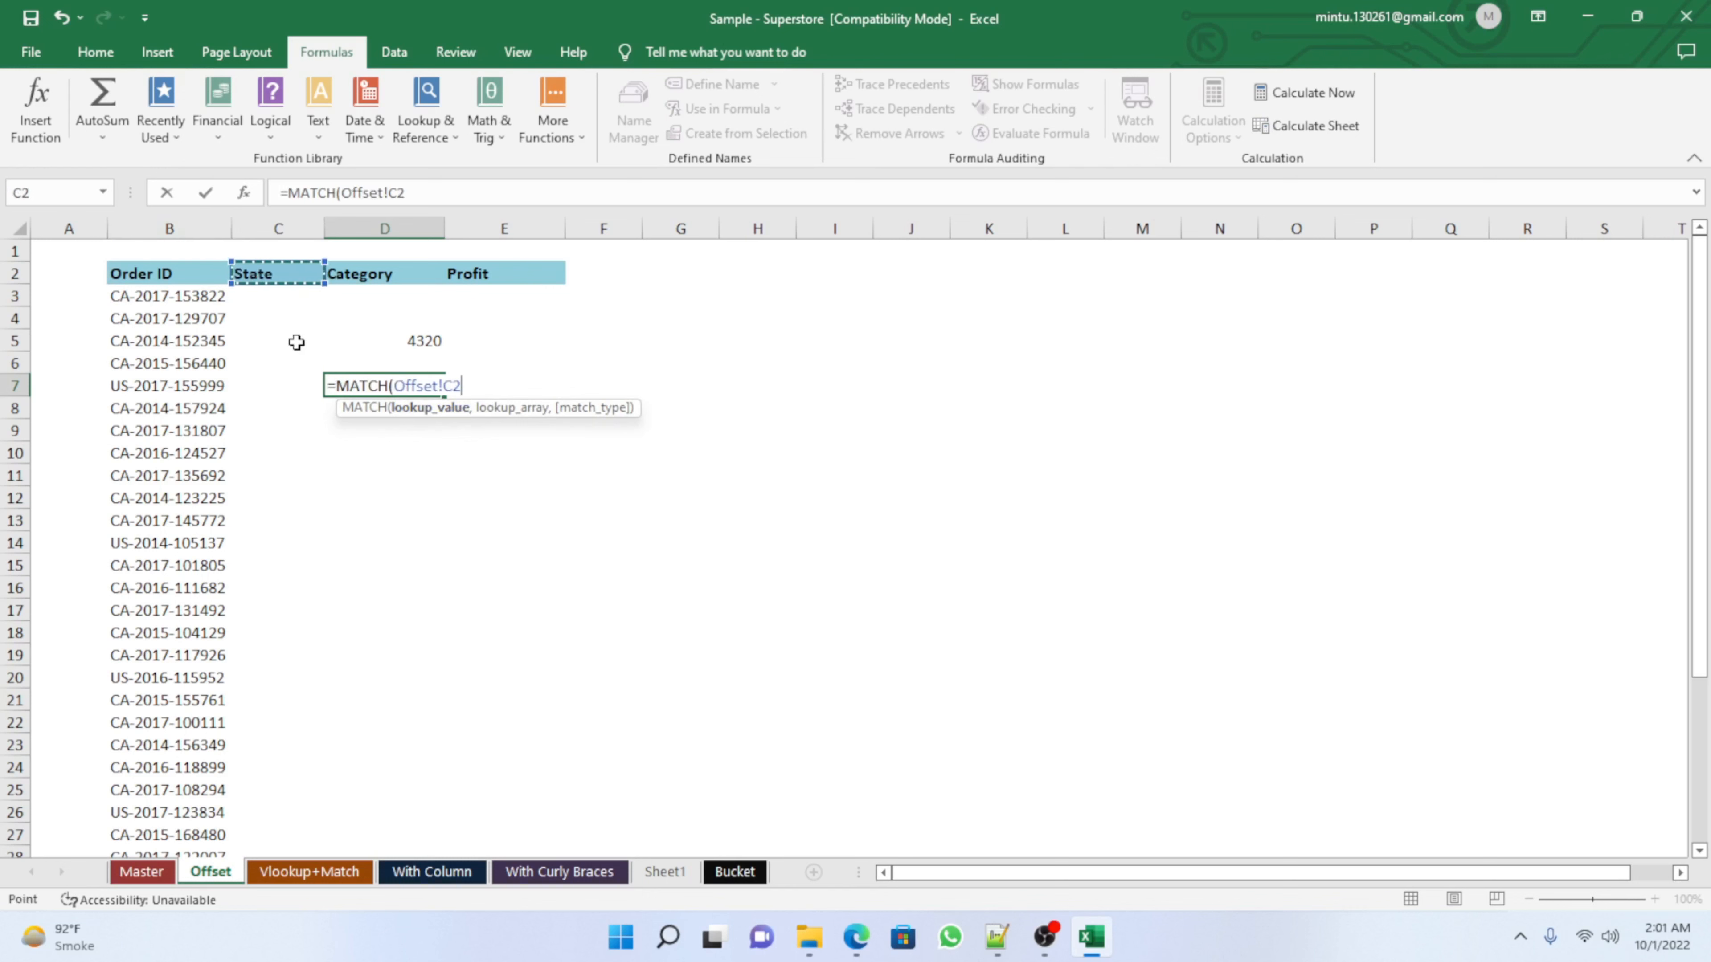
text(,)
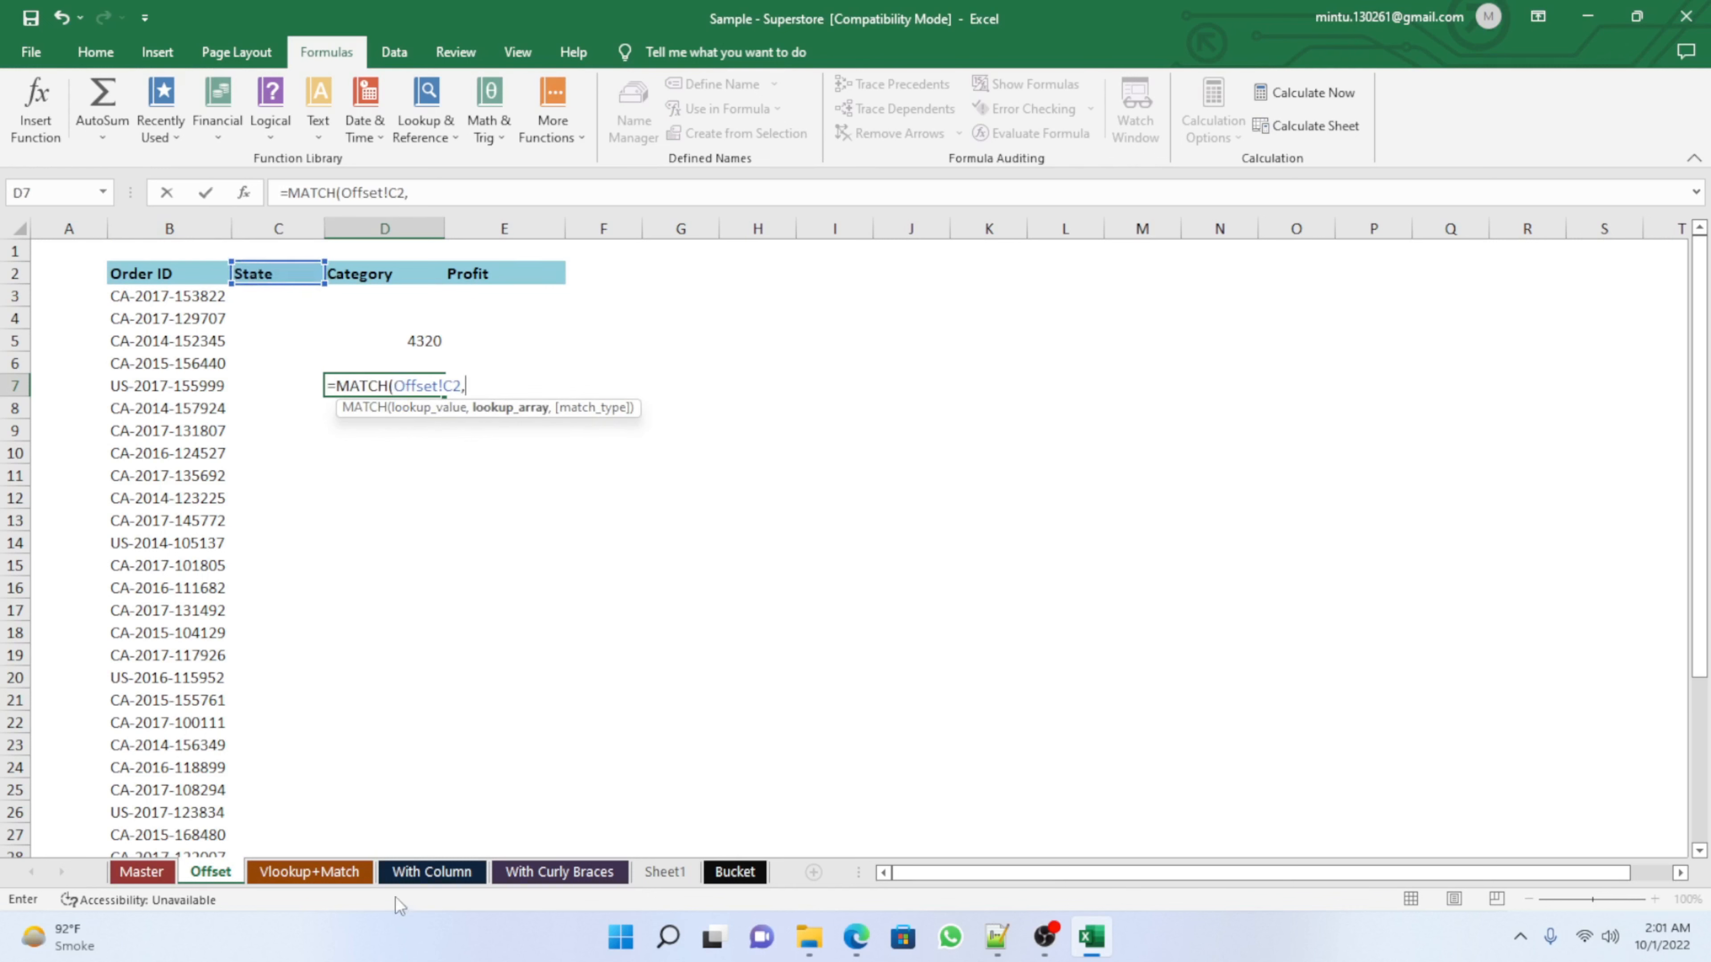
Step: Set the MATCH lookup array to the Master sheet's header row as the absolute range $B$1:$U$1
click(167, 872)
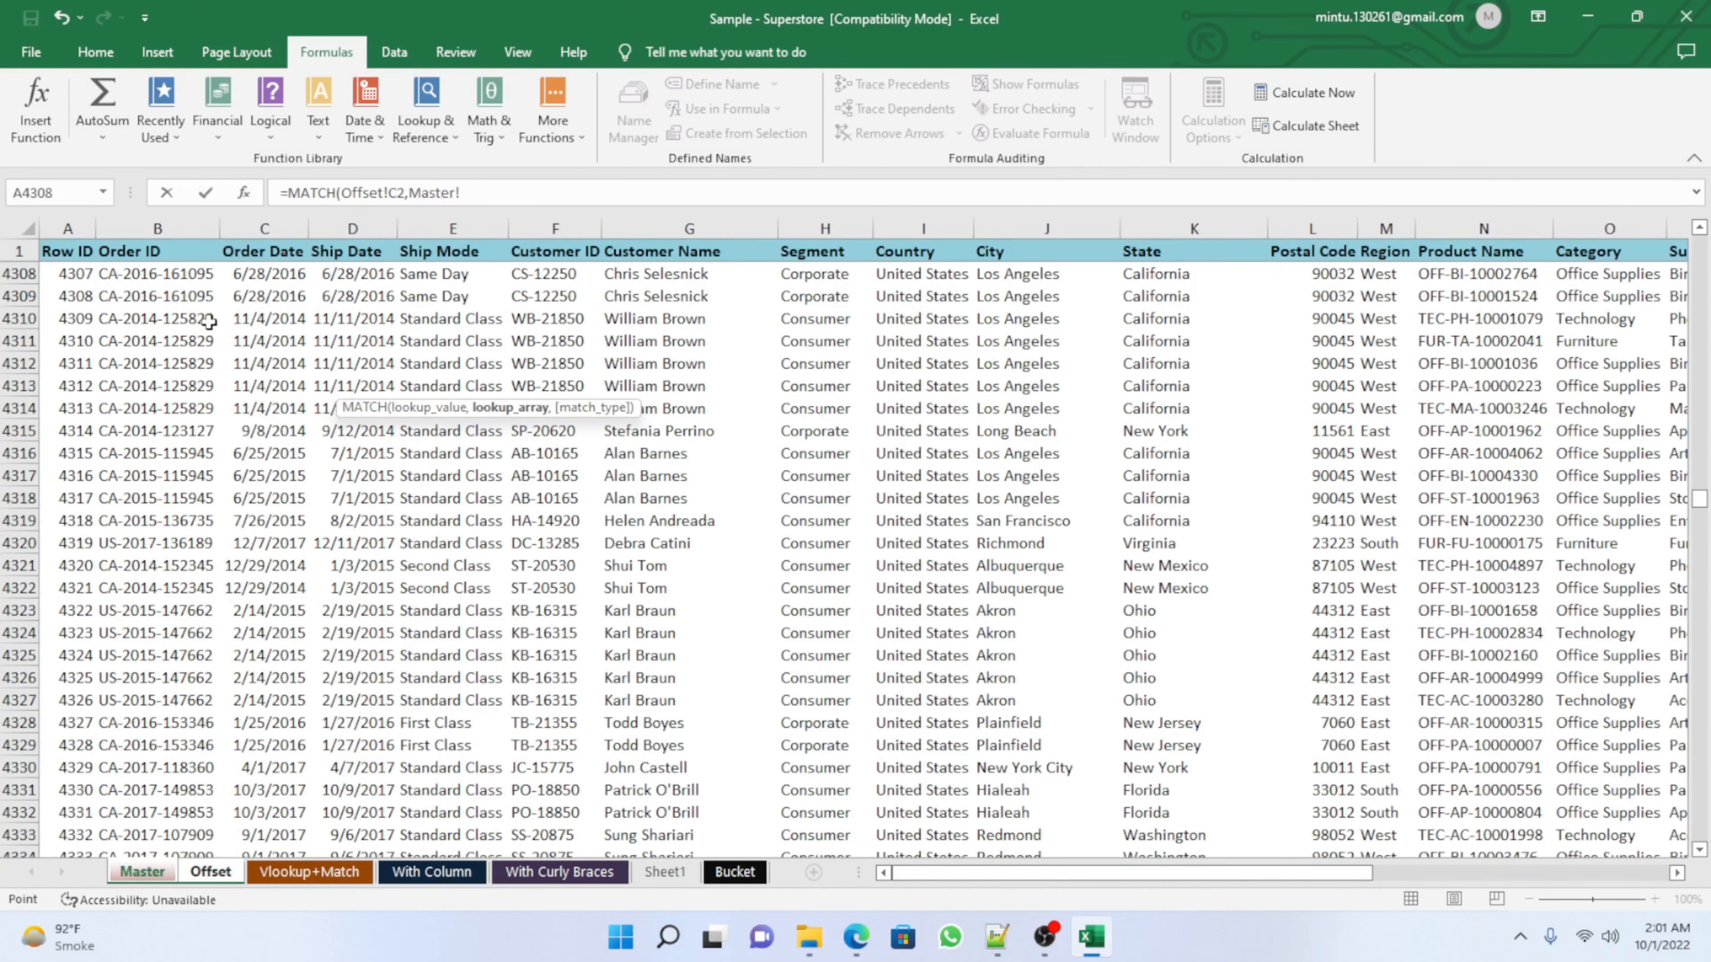
click(122, 253)
key(ctrl+shift+Right)
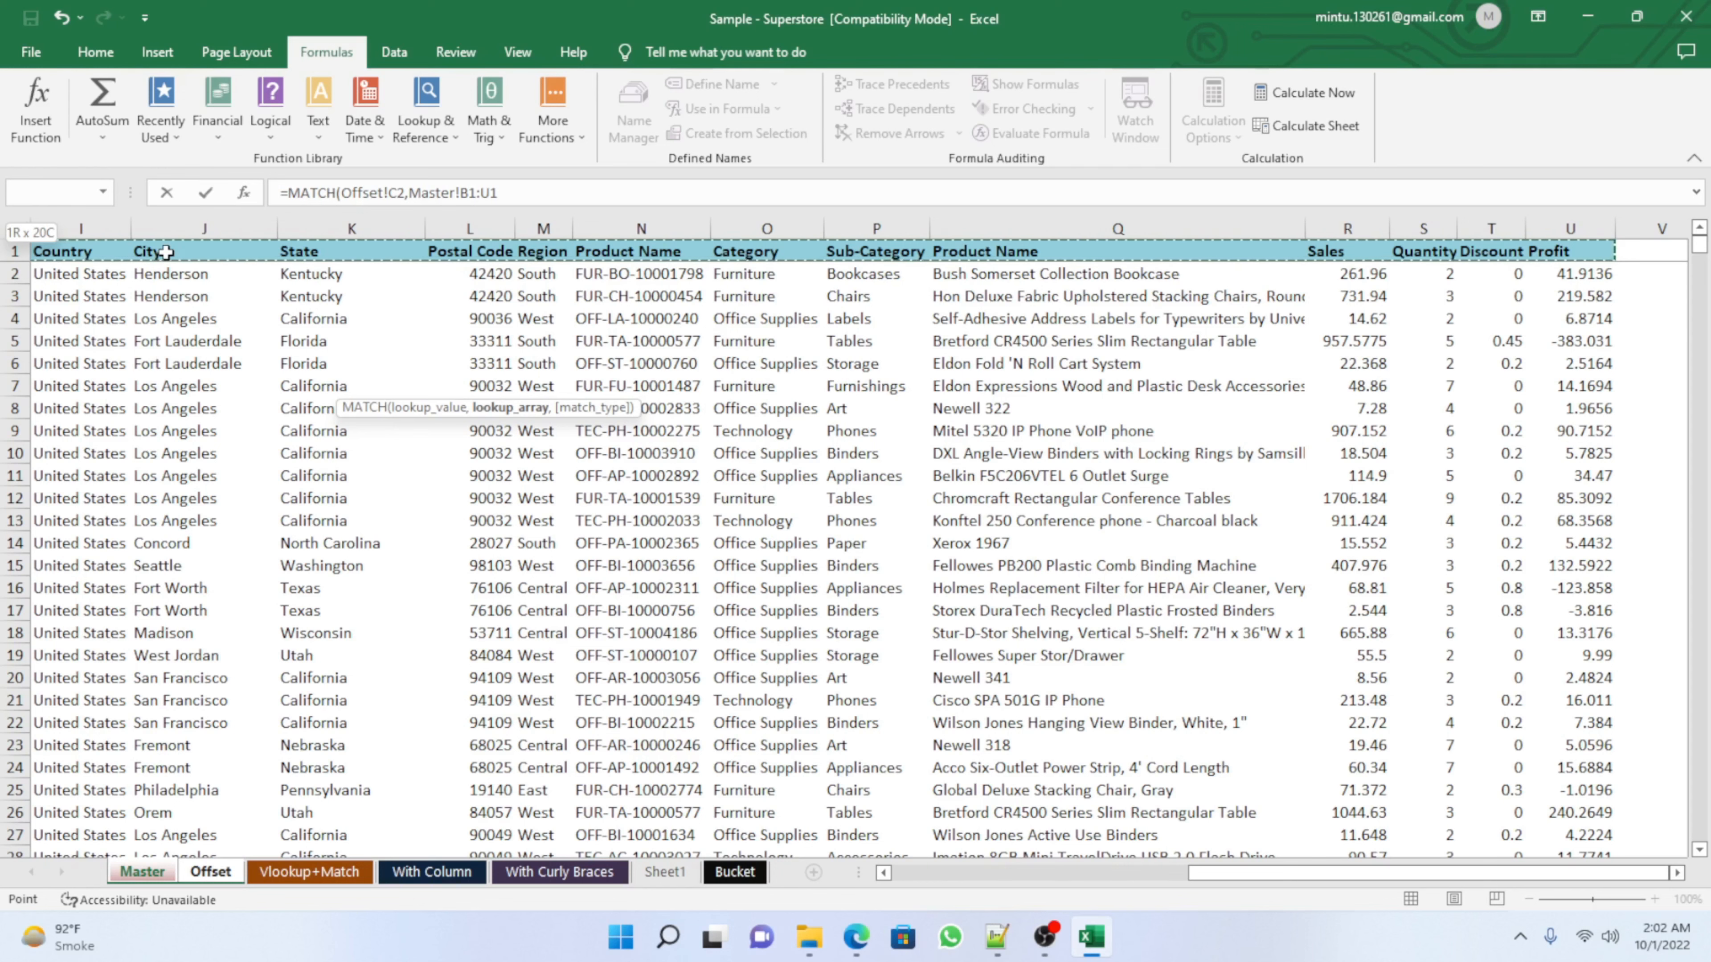
key(F4)
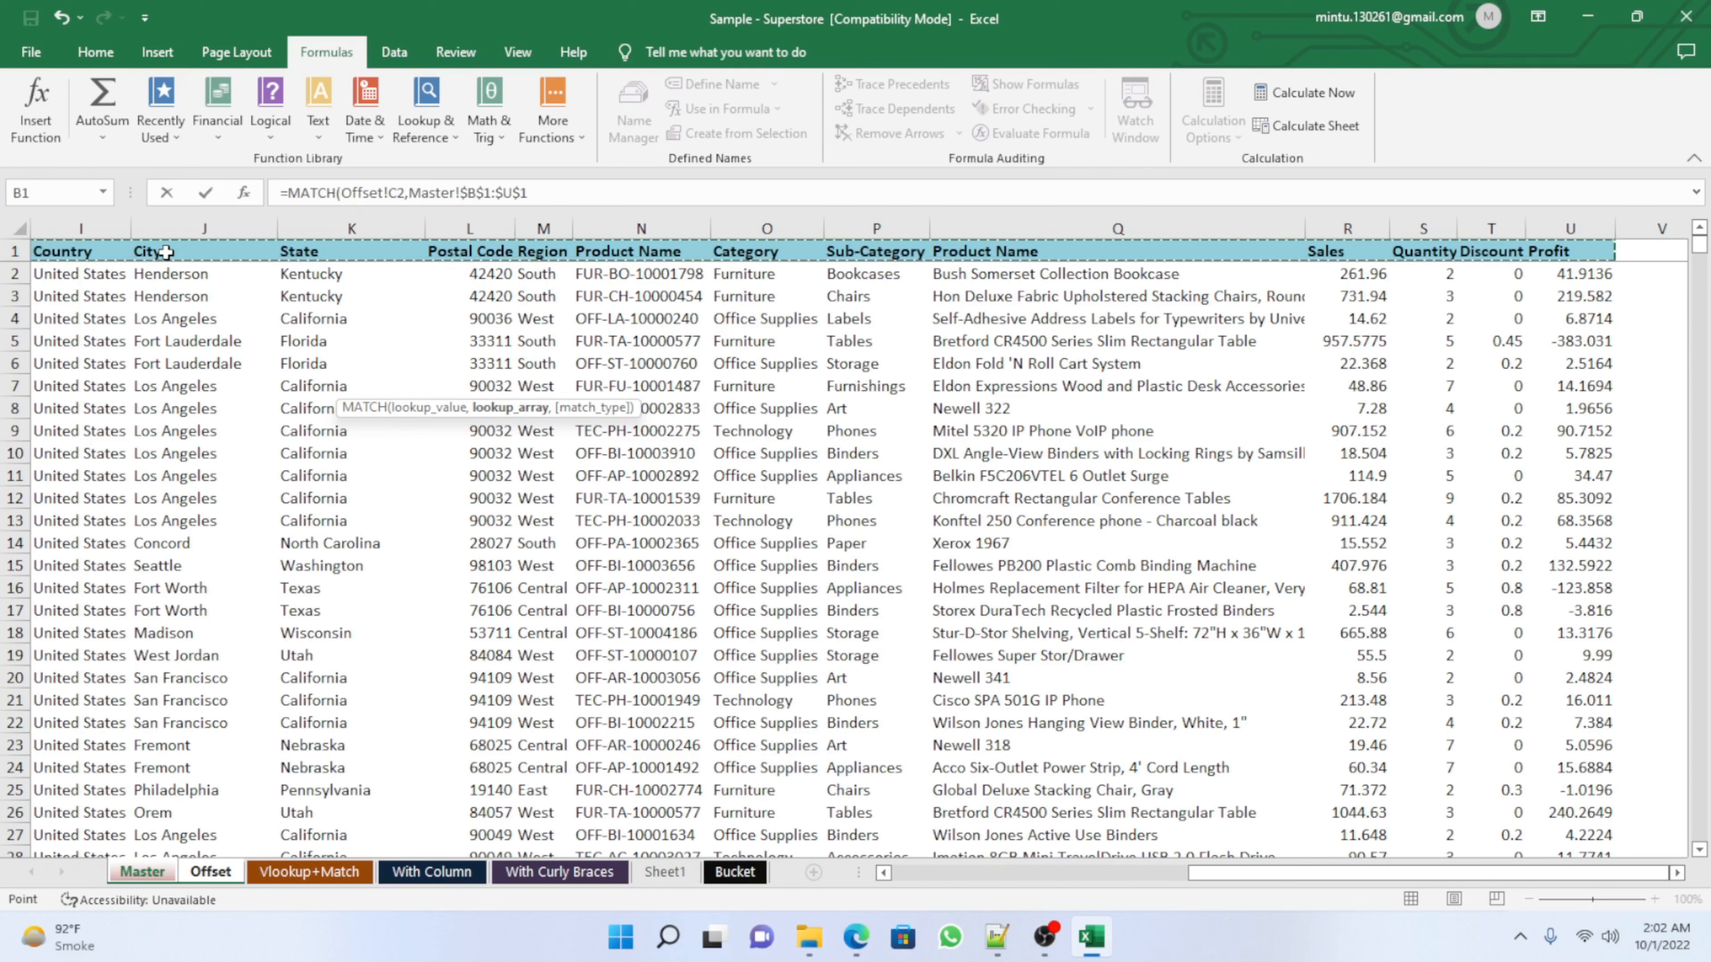
Step: Set the header MATCH's match type to 0 (Exact match) and complete the formula in D7
text(,)
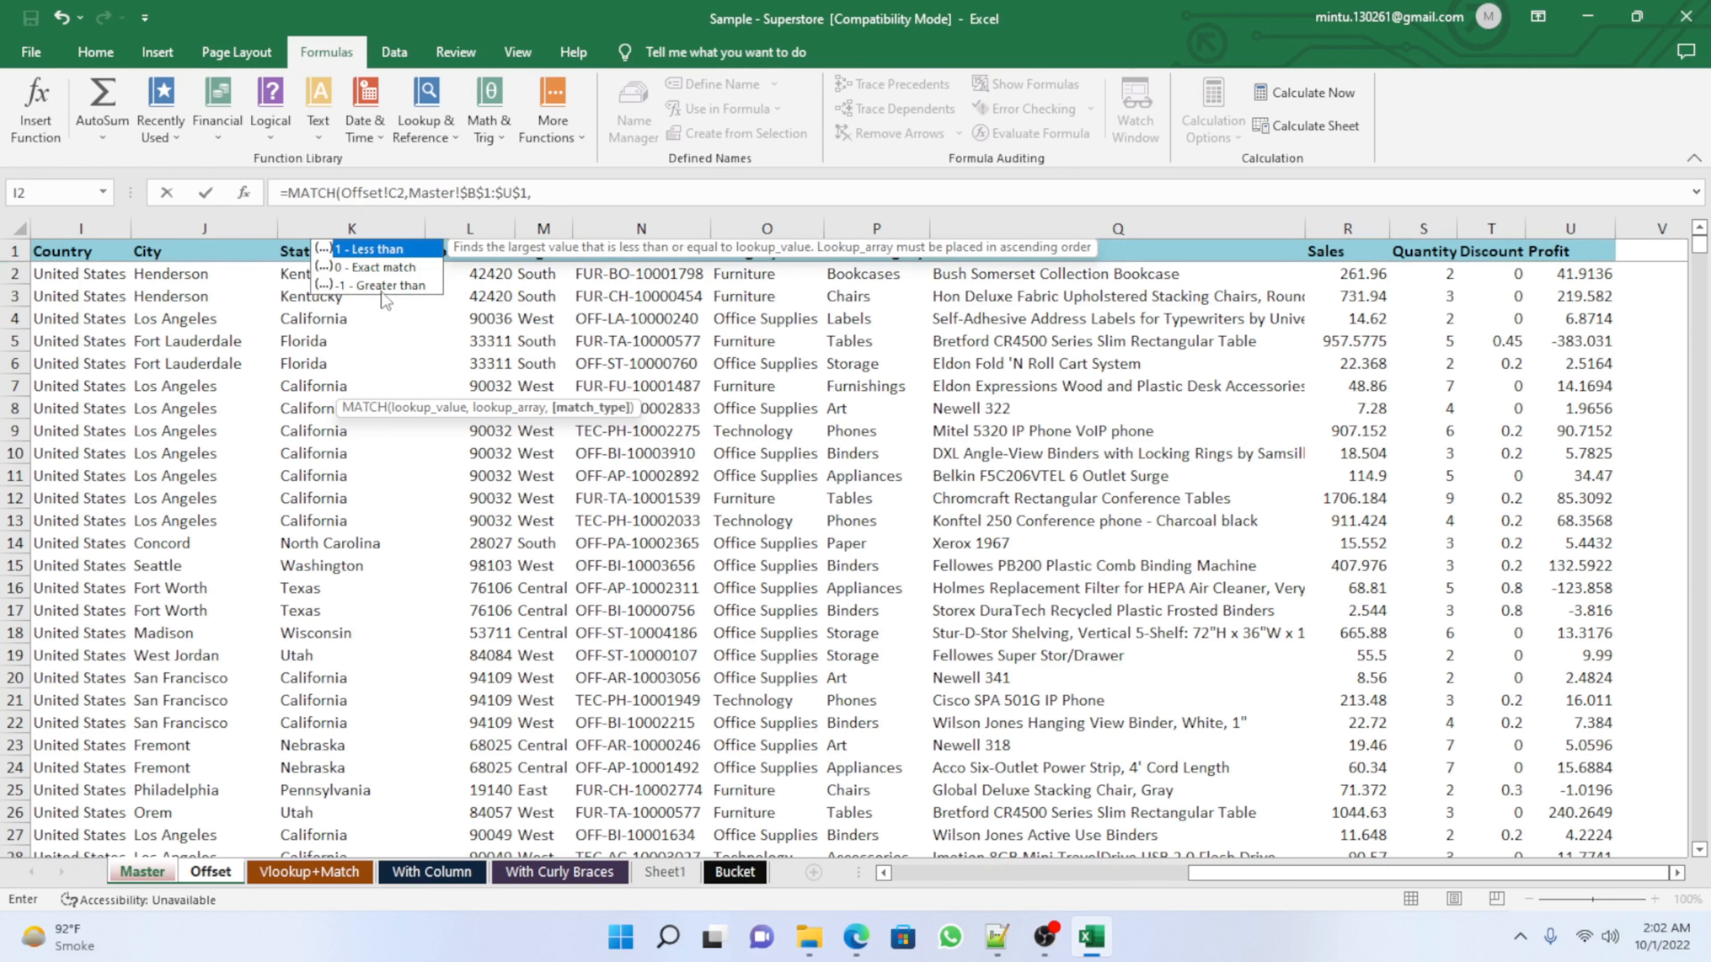
double_click(387, 267)
click(559, 196)
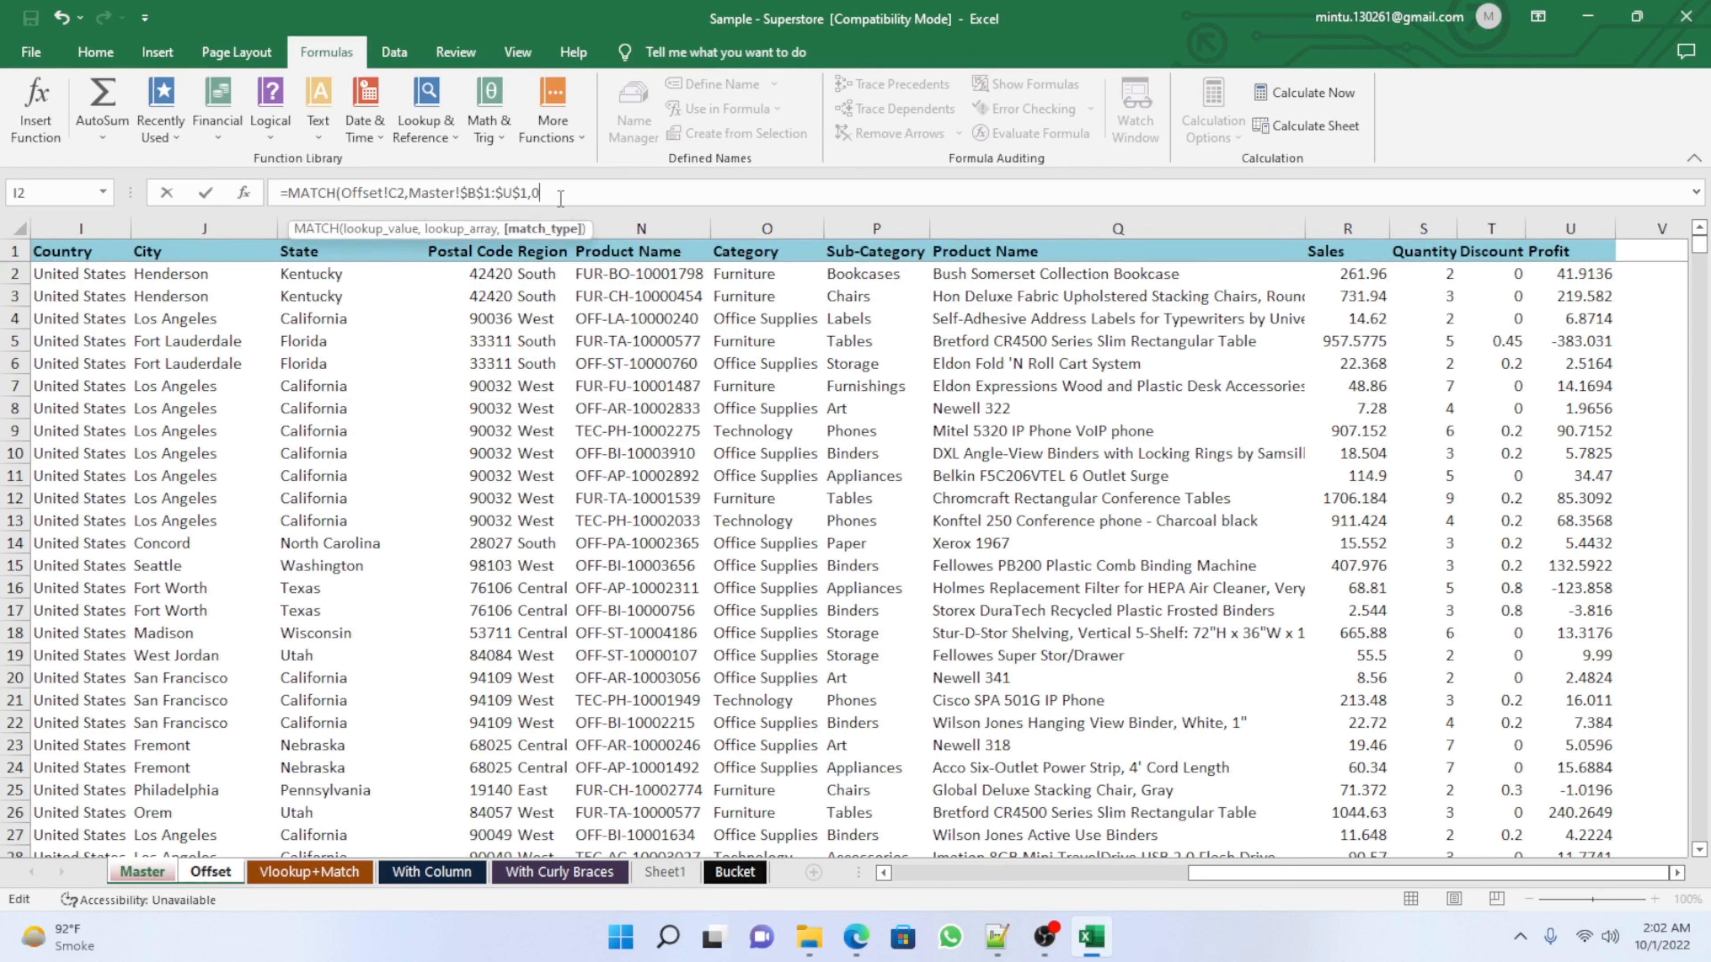
text())
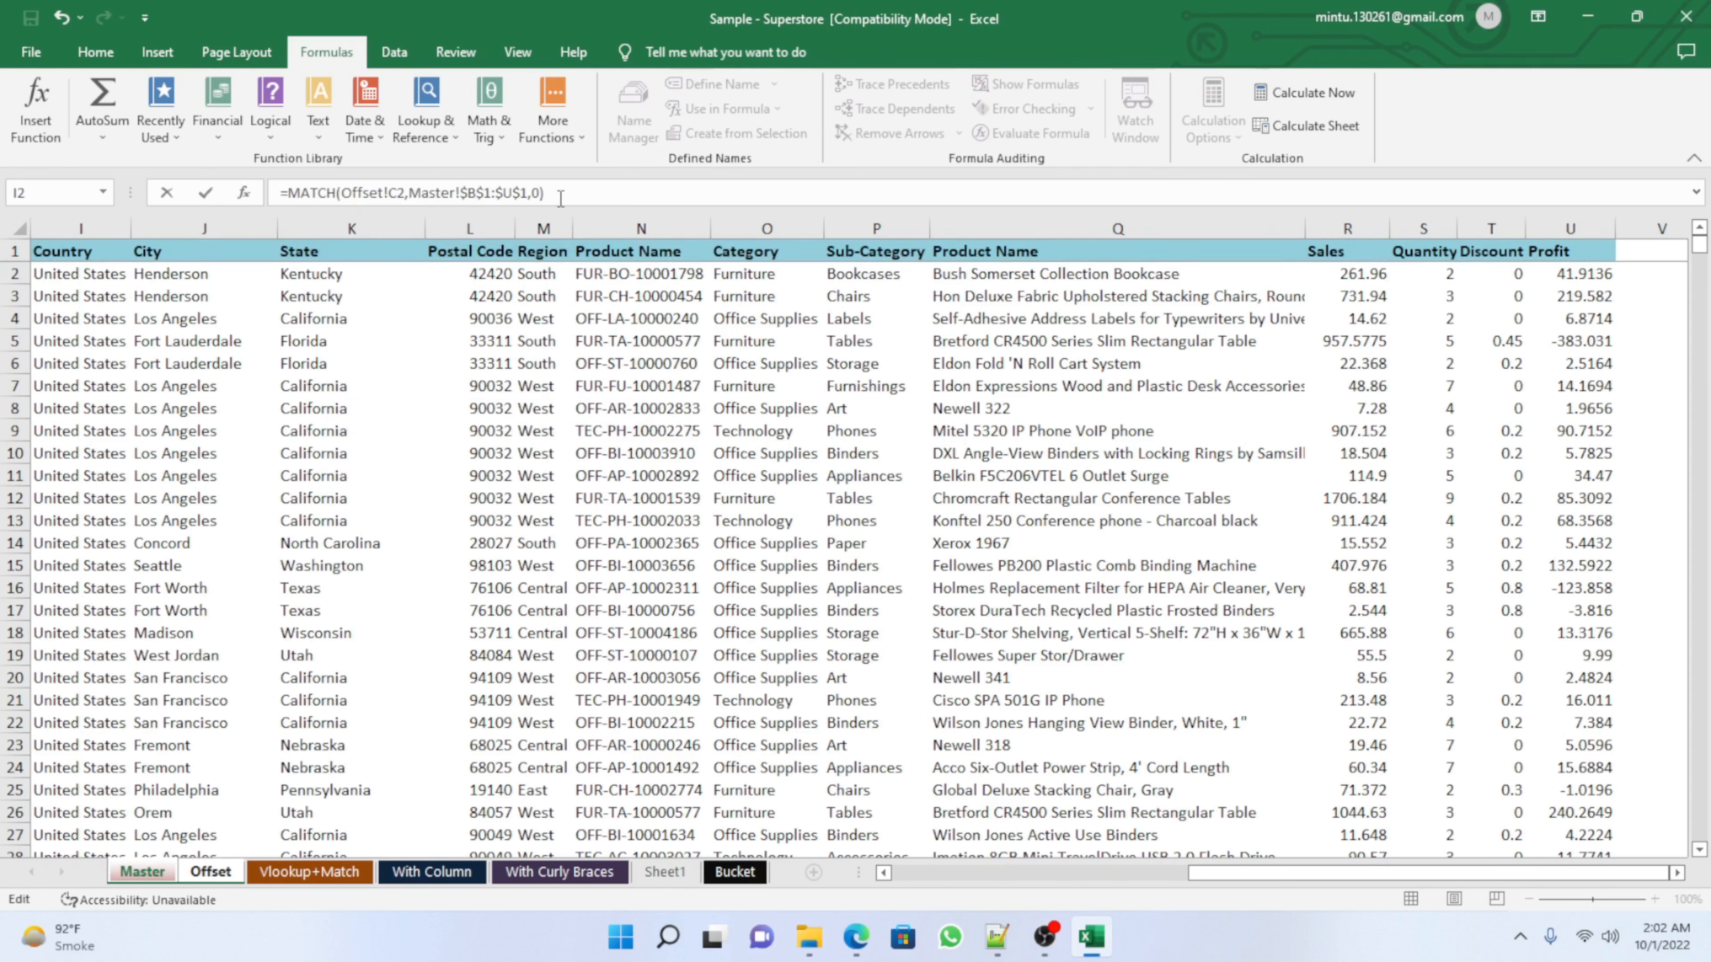
key(Return)
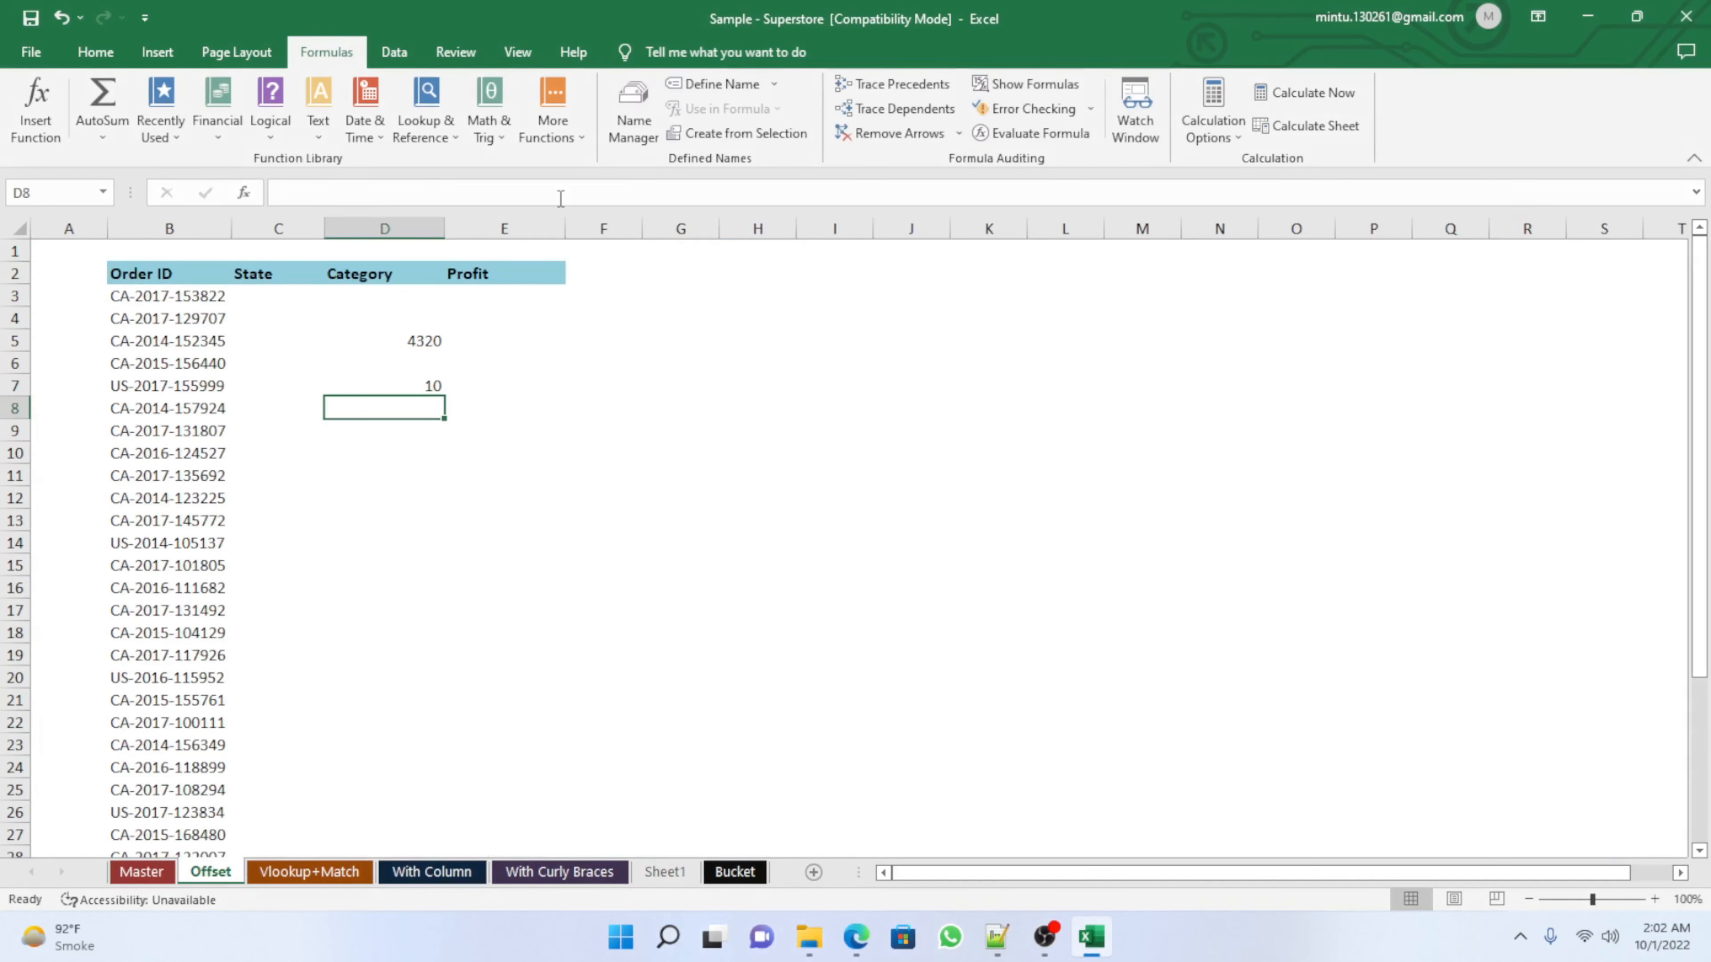
Step: Check the header MATCH result in D7 by counting across Master's header row from Order ID to State
click(432, 386)
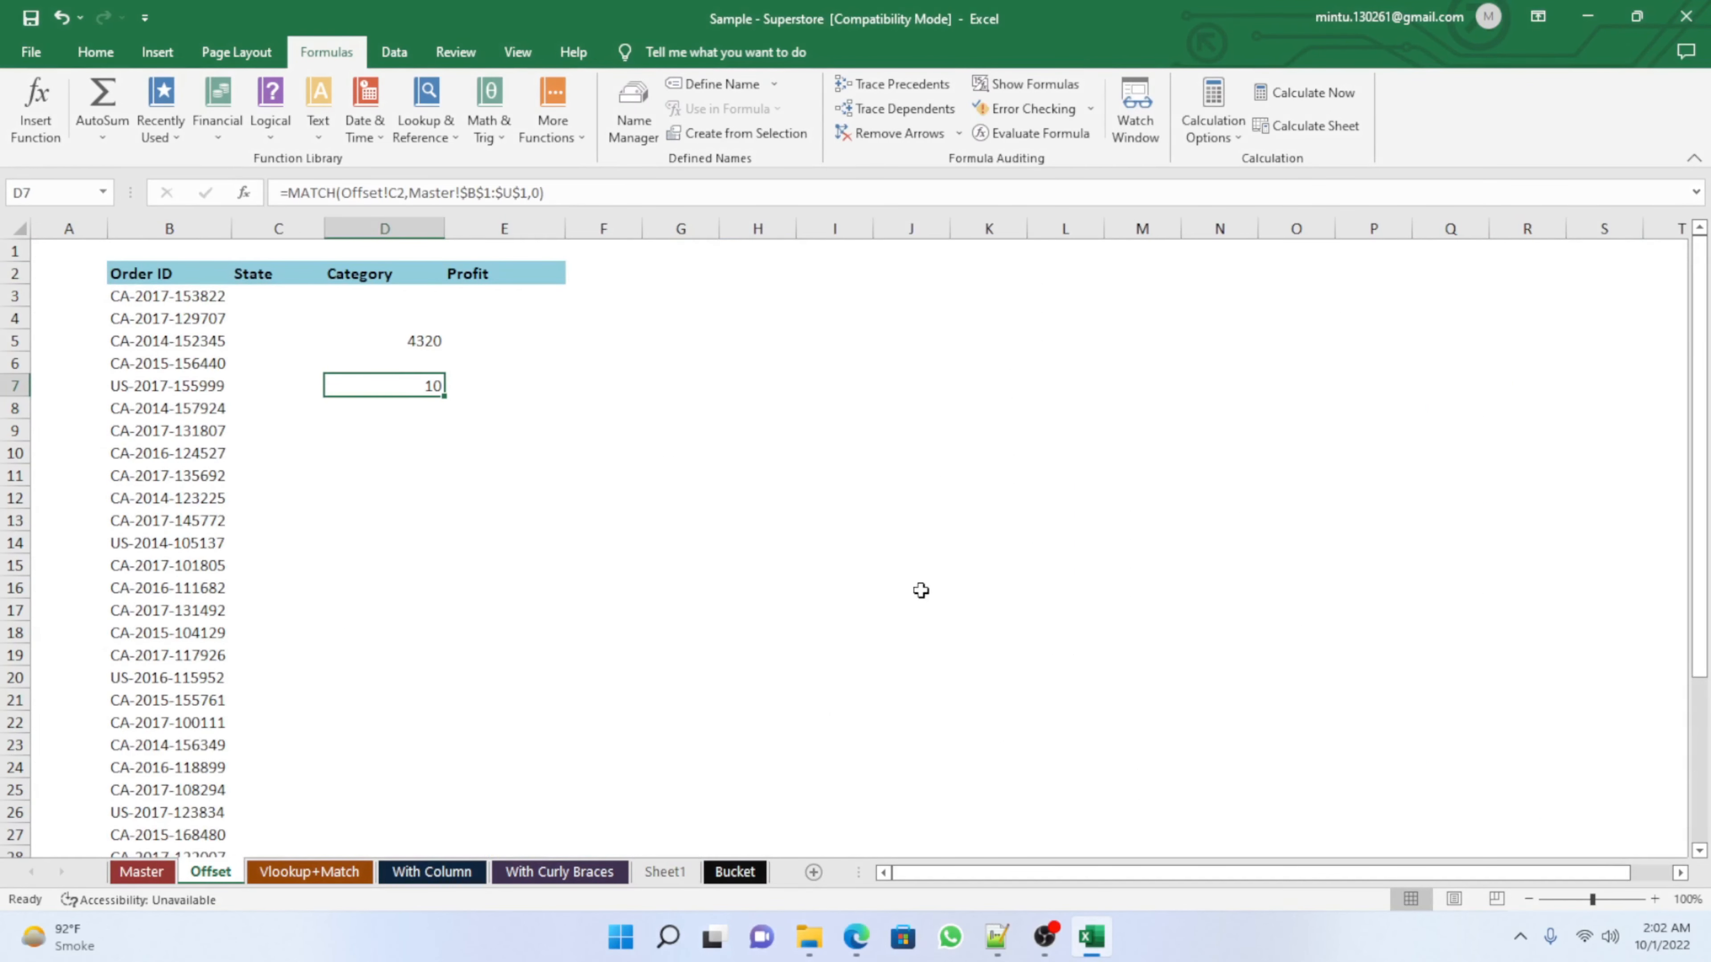
click(268, 277)
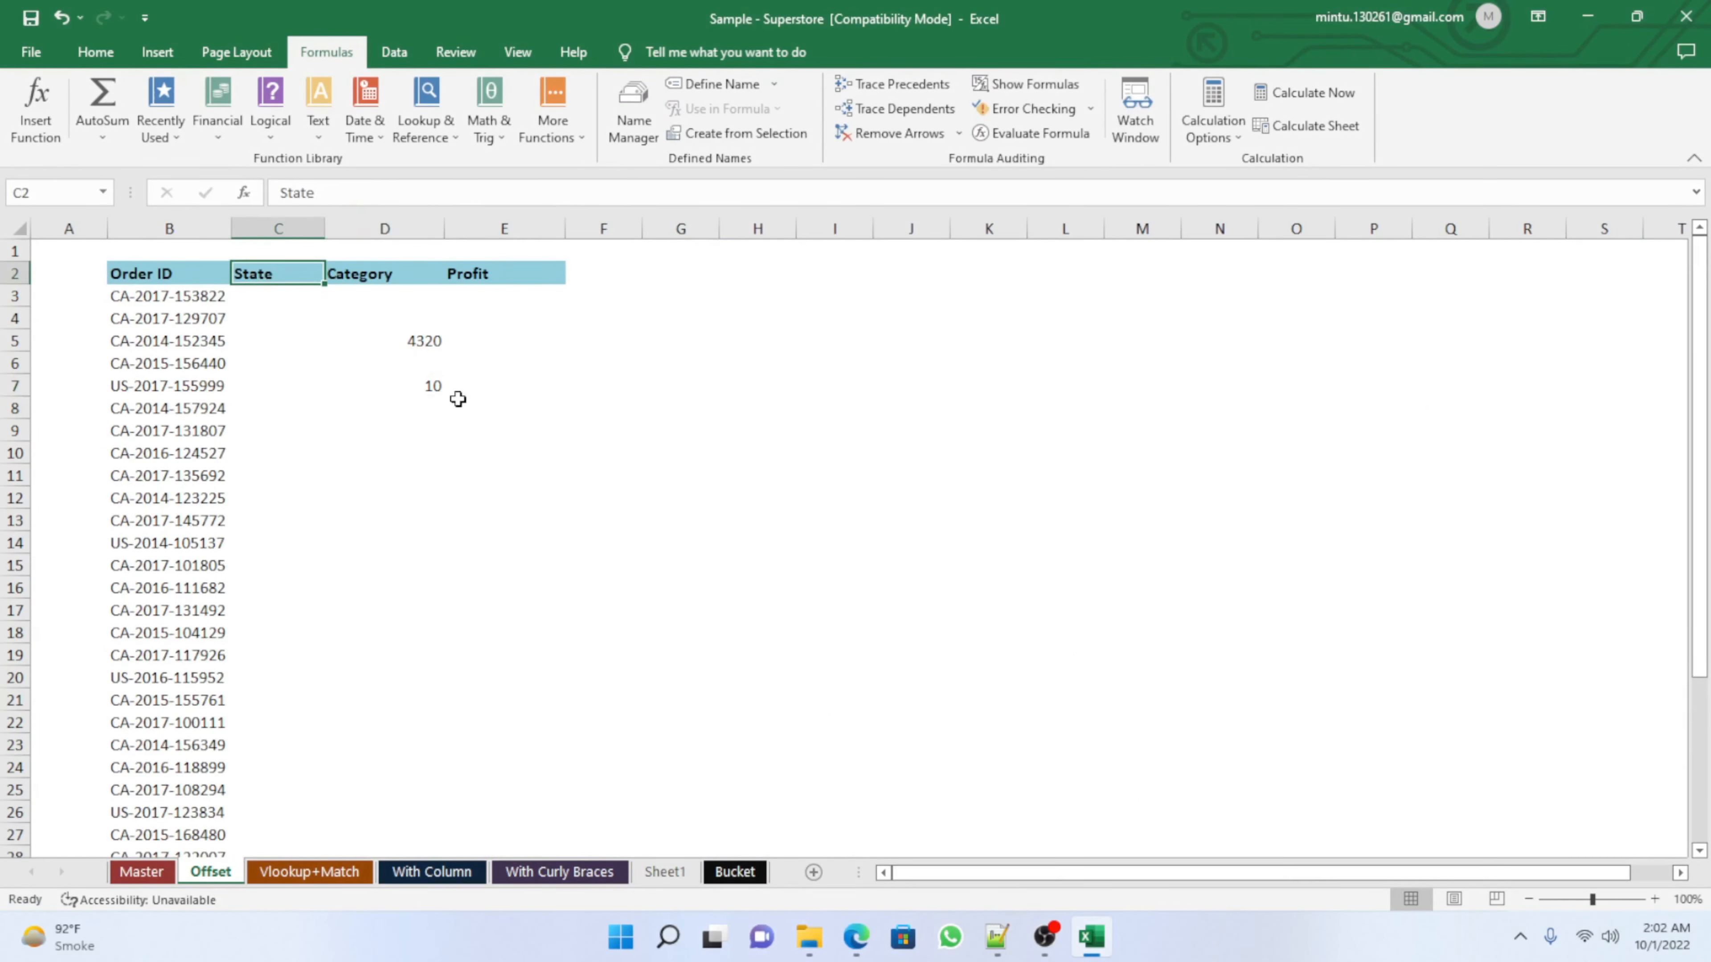
click(422, 392)
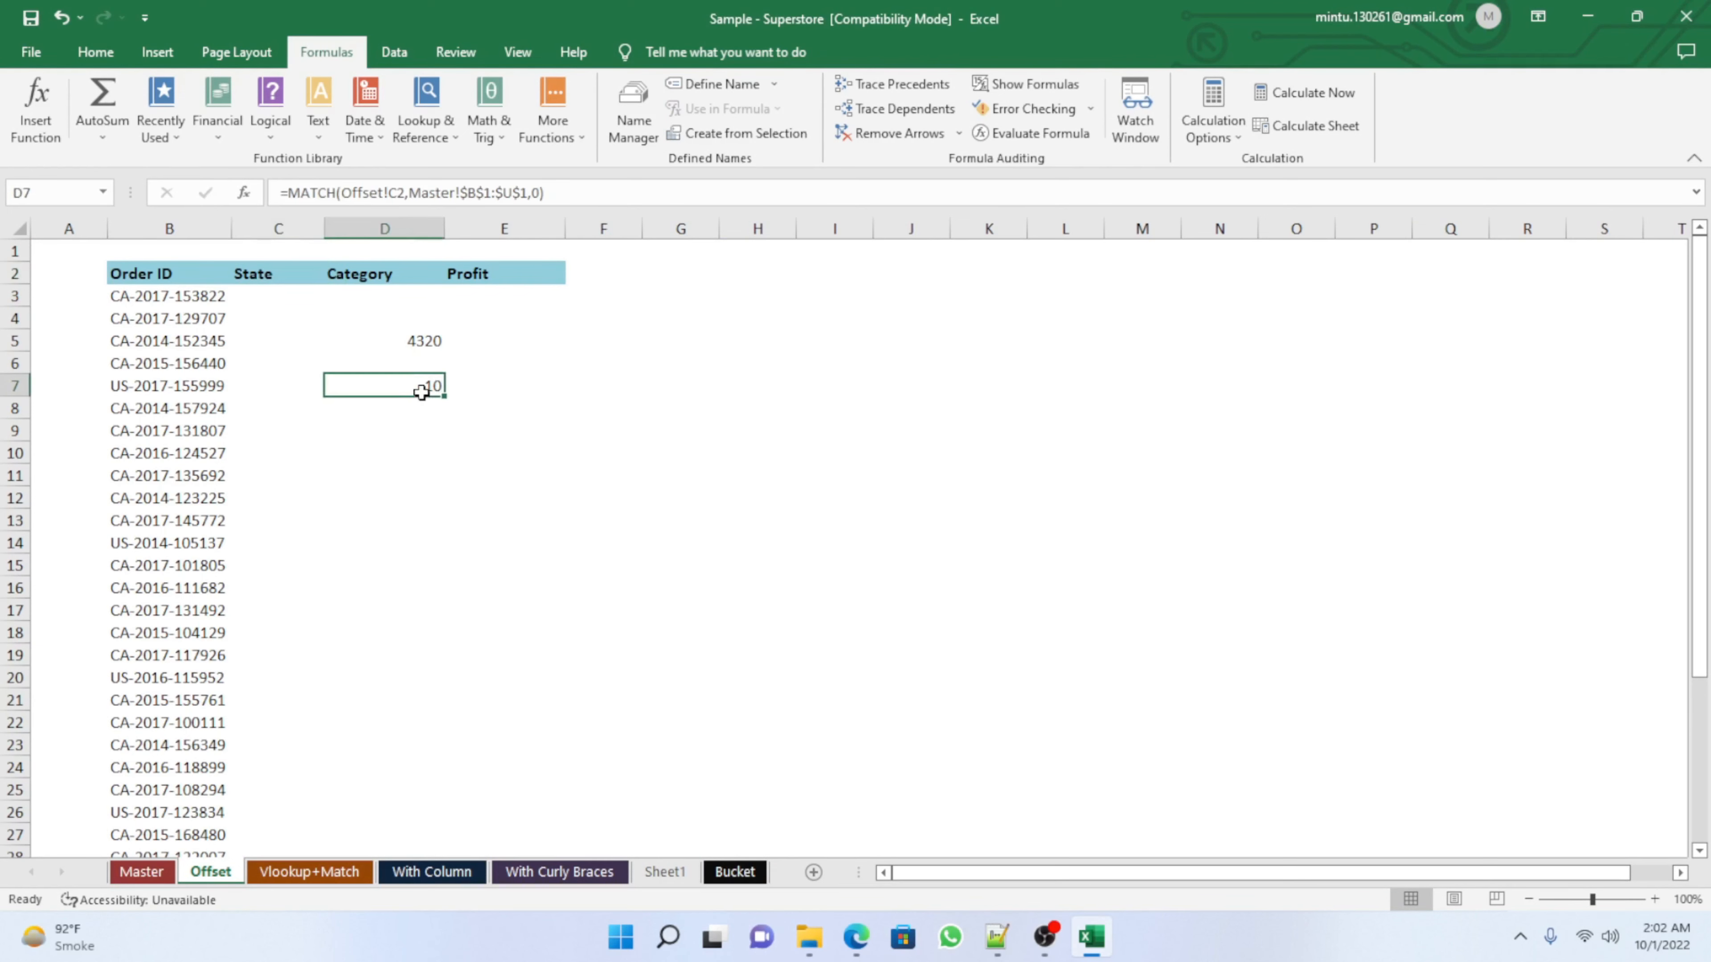
click(141, 871)
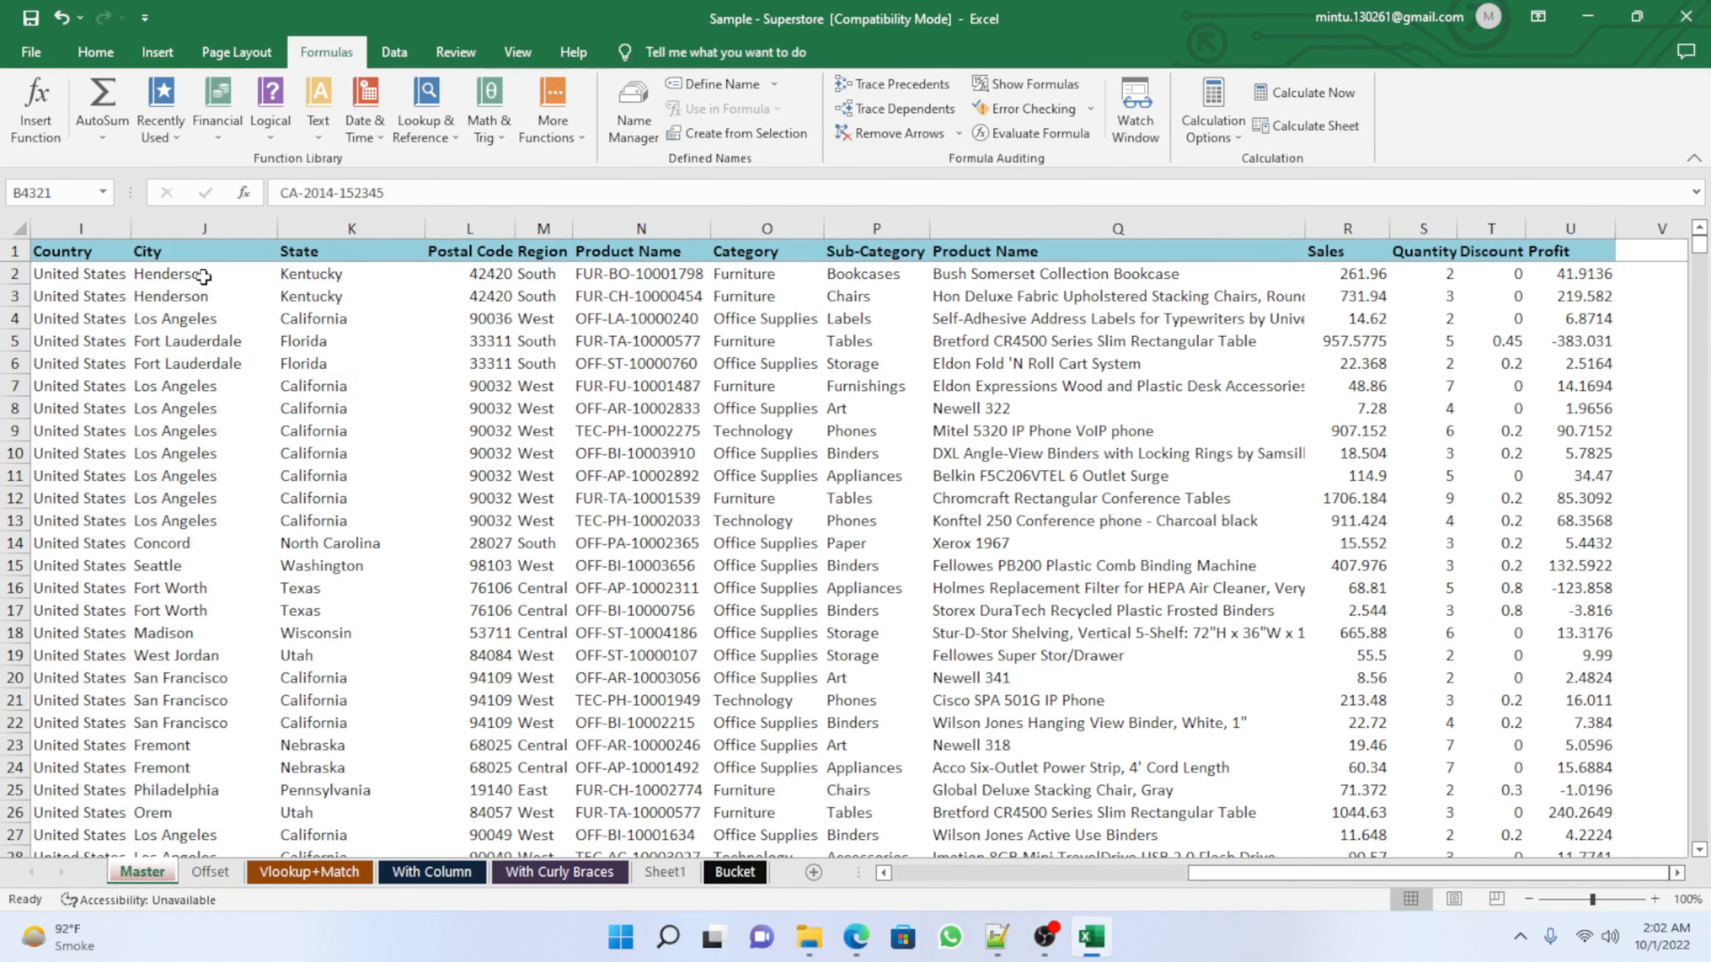
key(ctrl+Home)
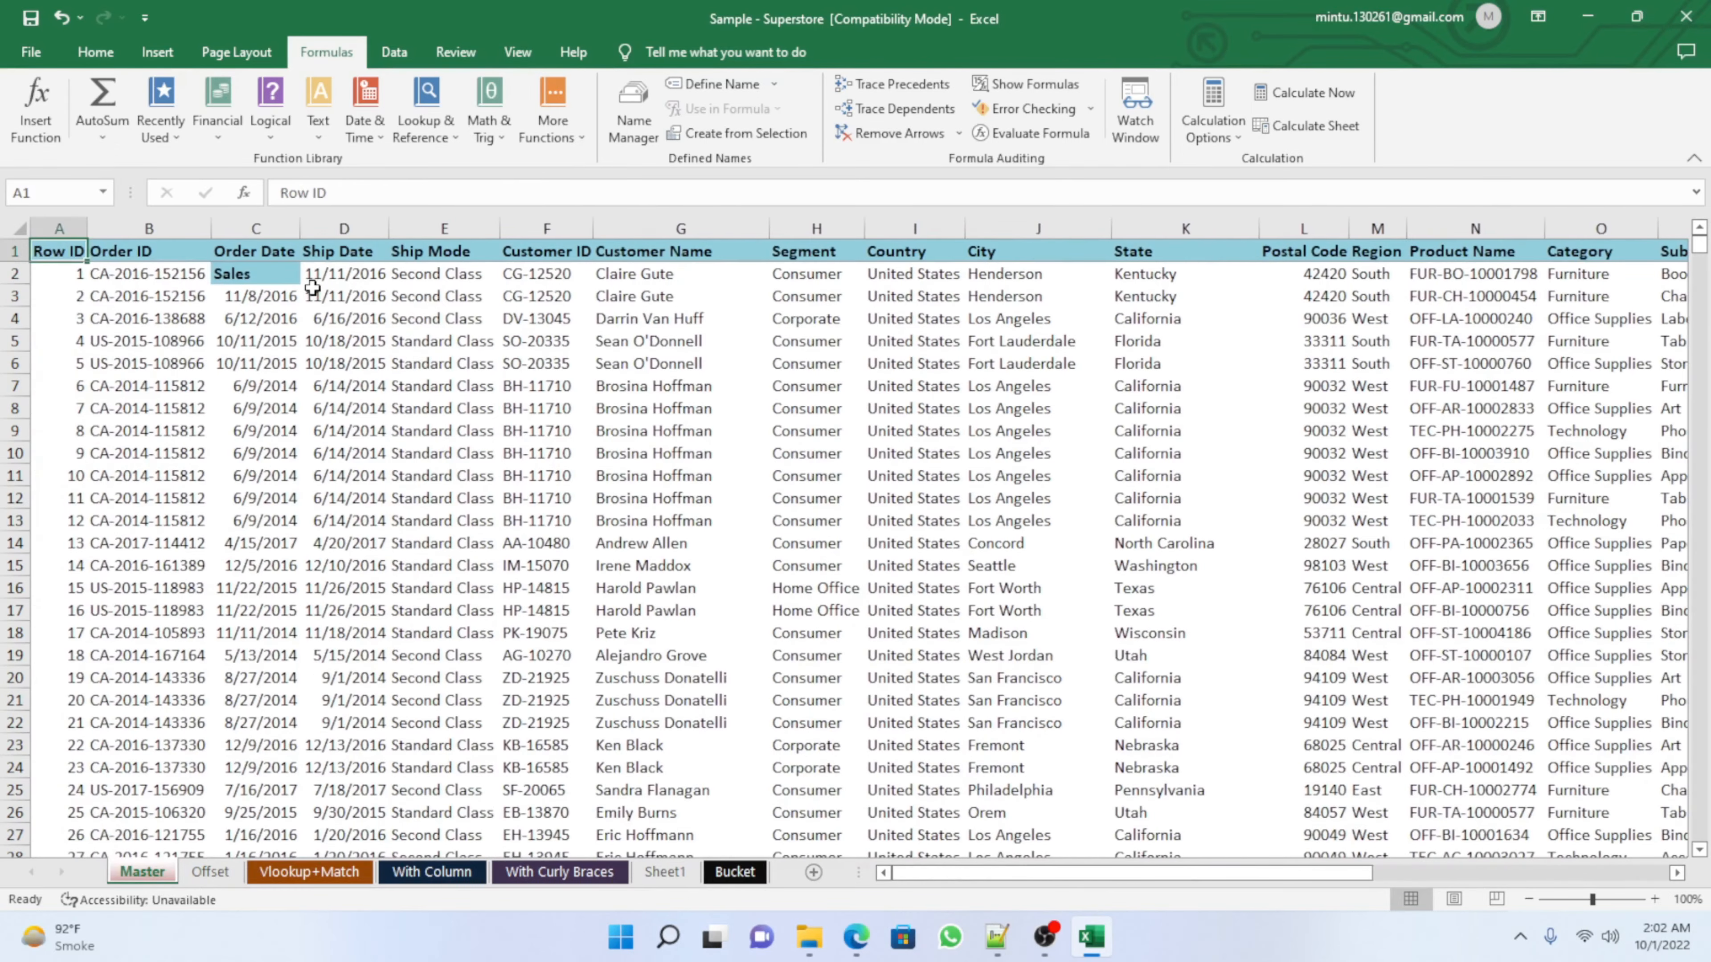
key(Right)
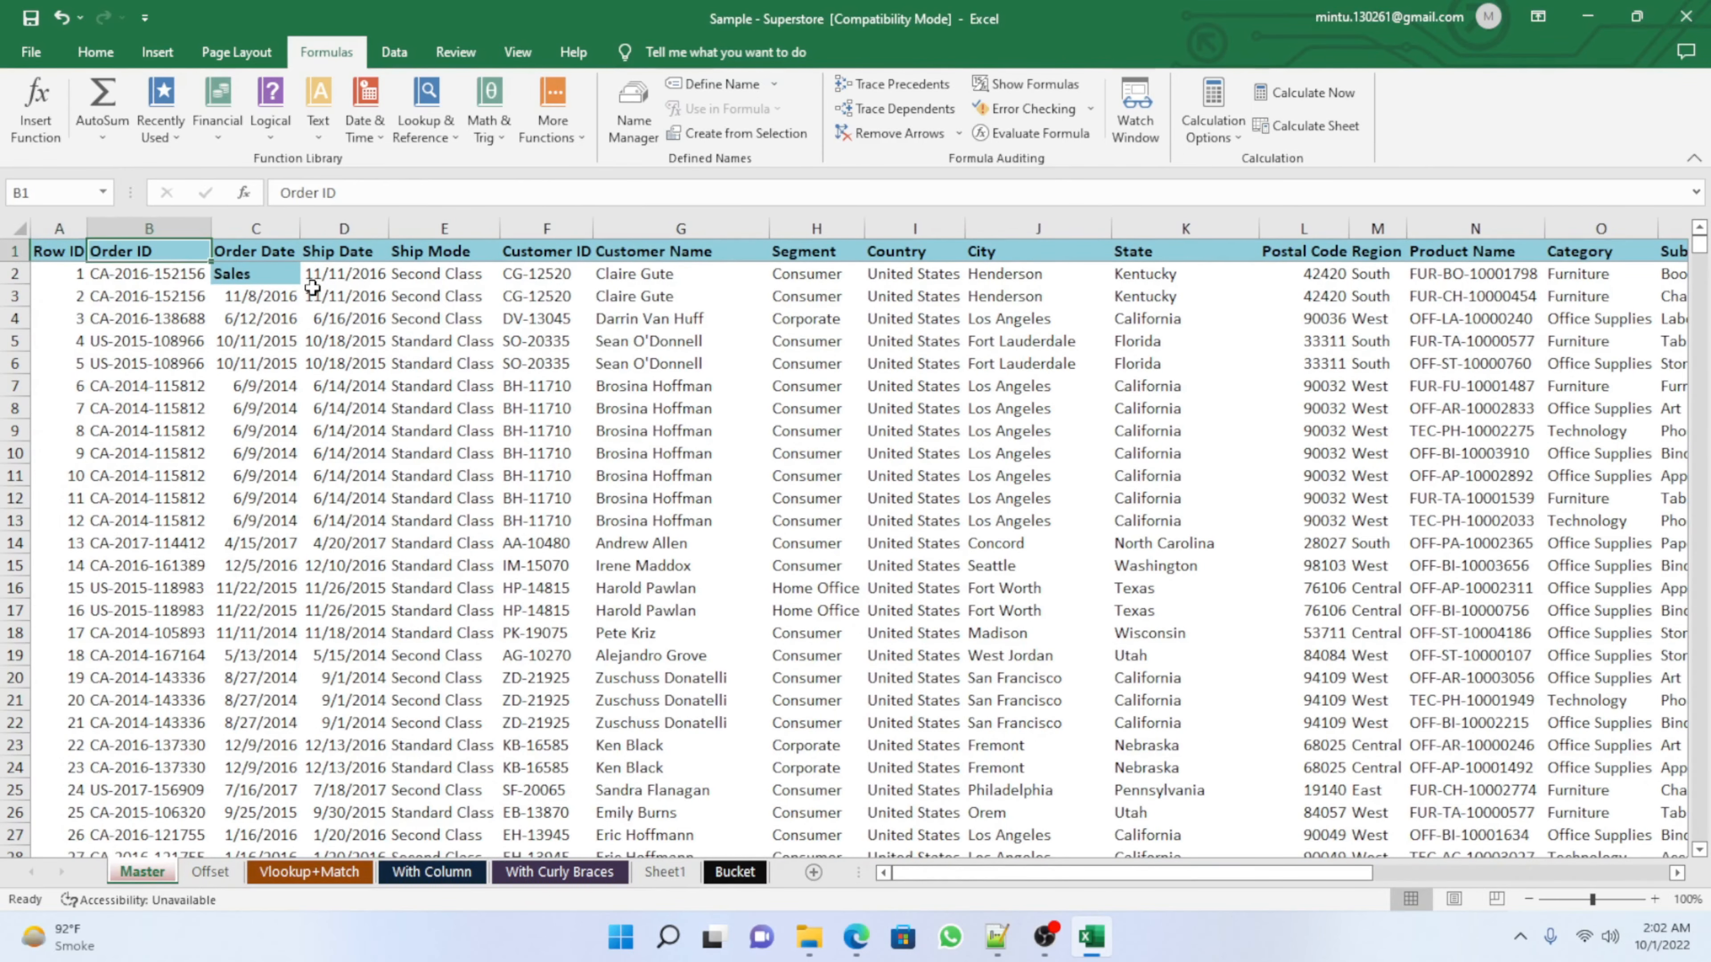
key(Right)
key(Right)
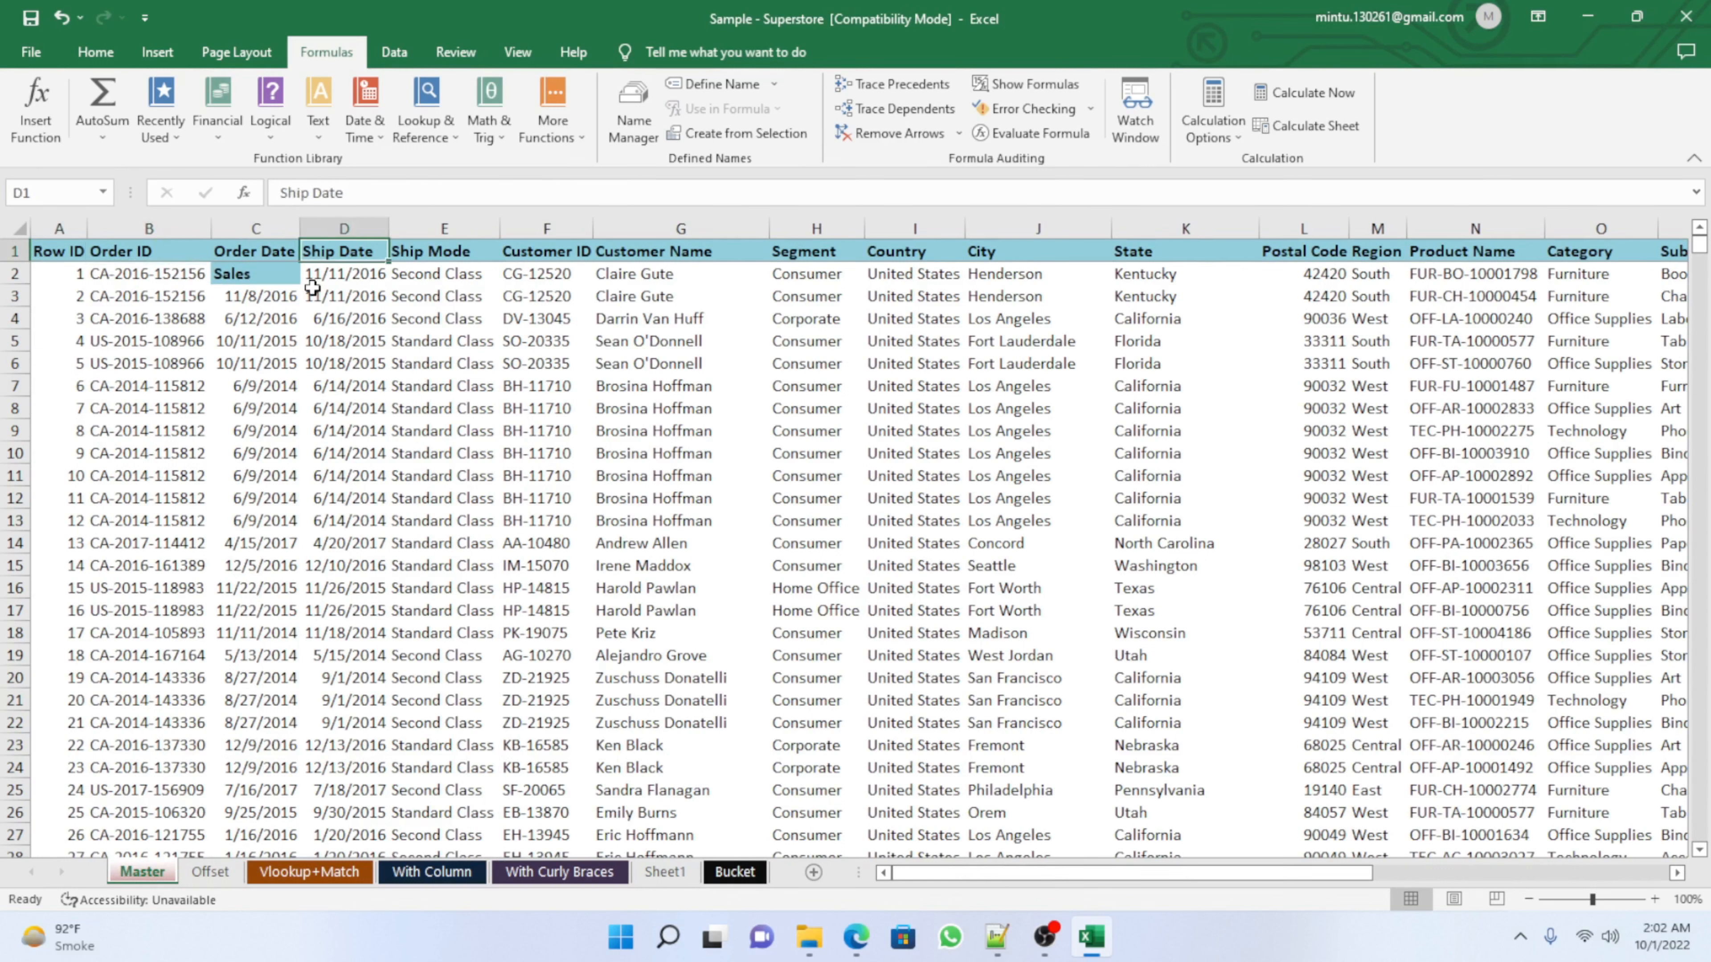
key(Right)
key(Right)
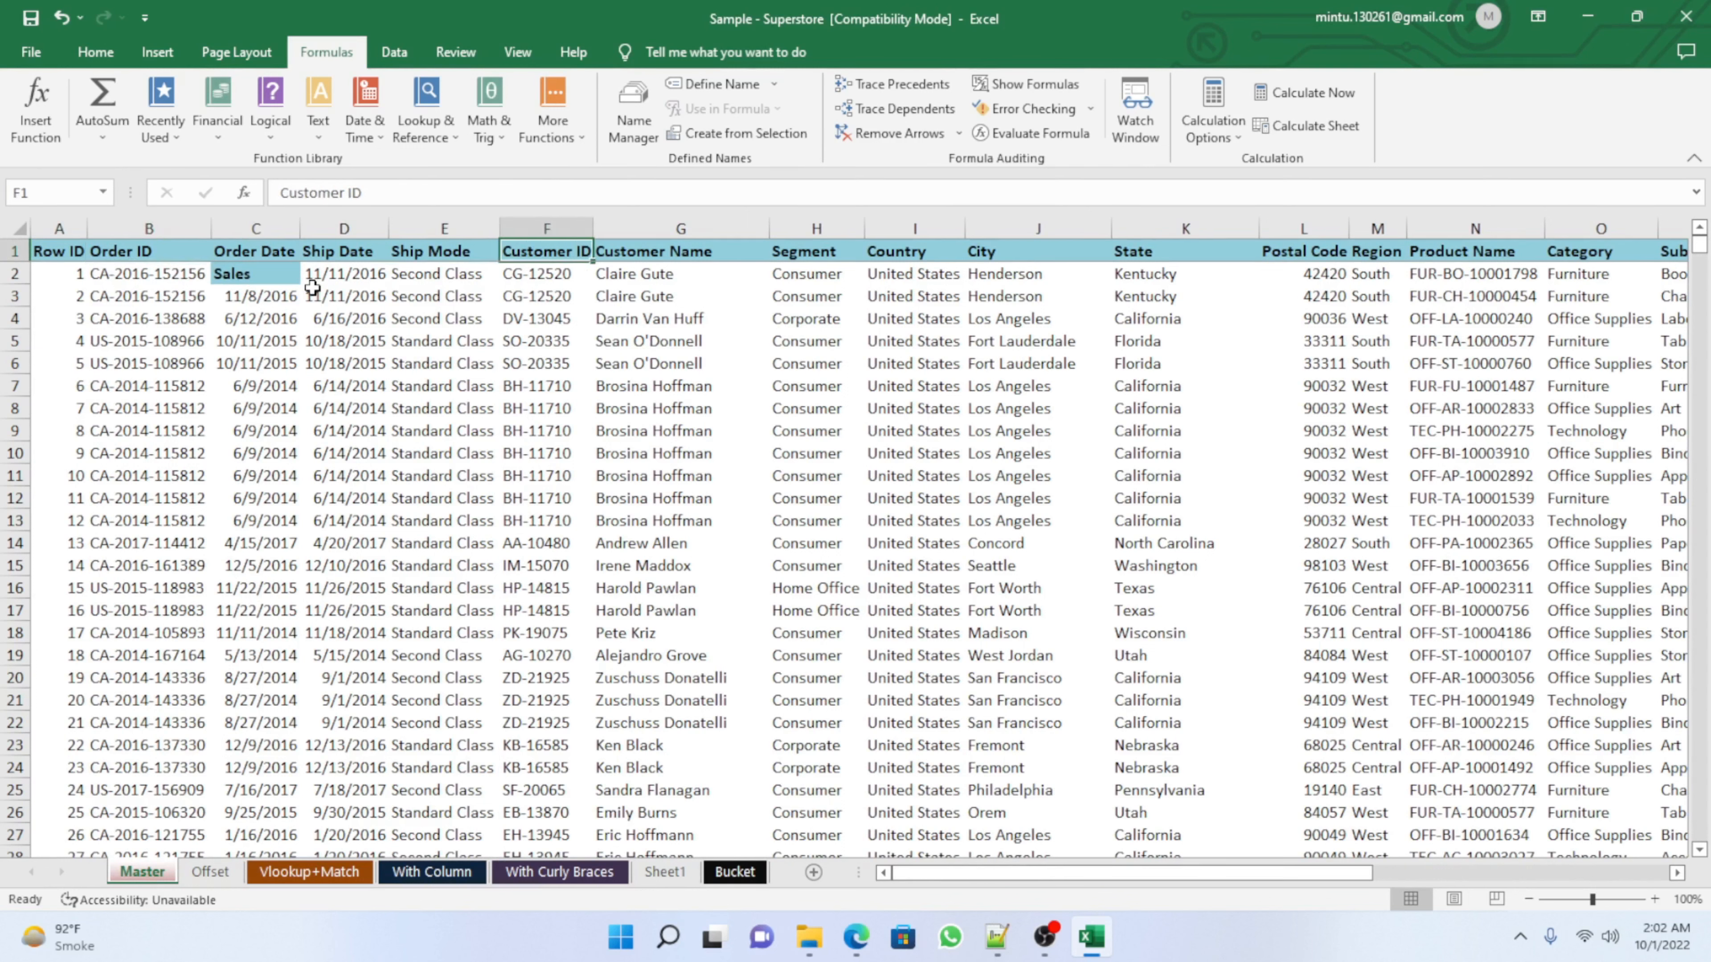
key(Right)
key(Right)
key(Right)
key(Right)
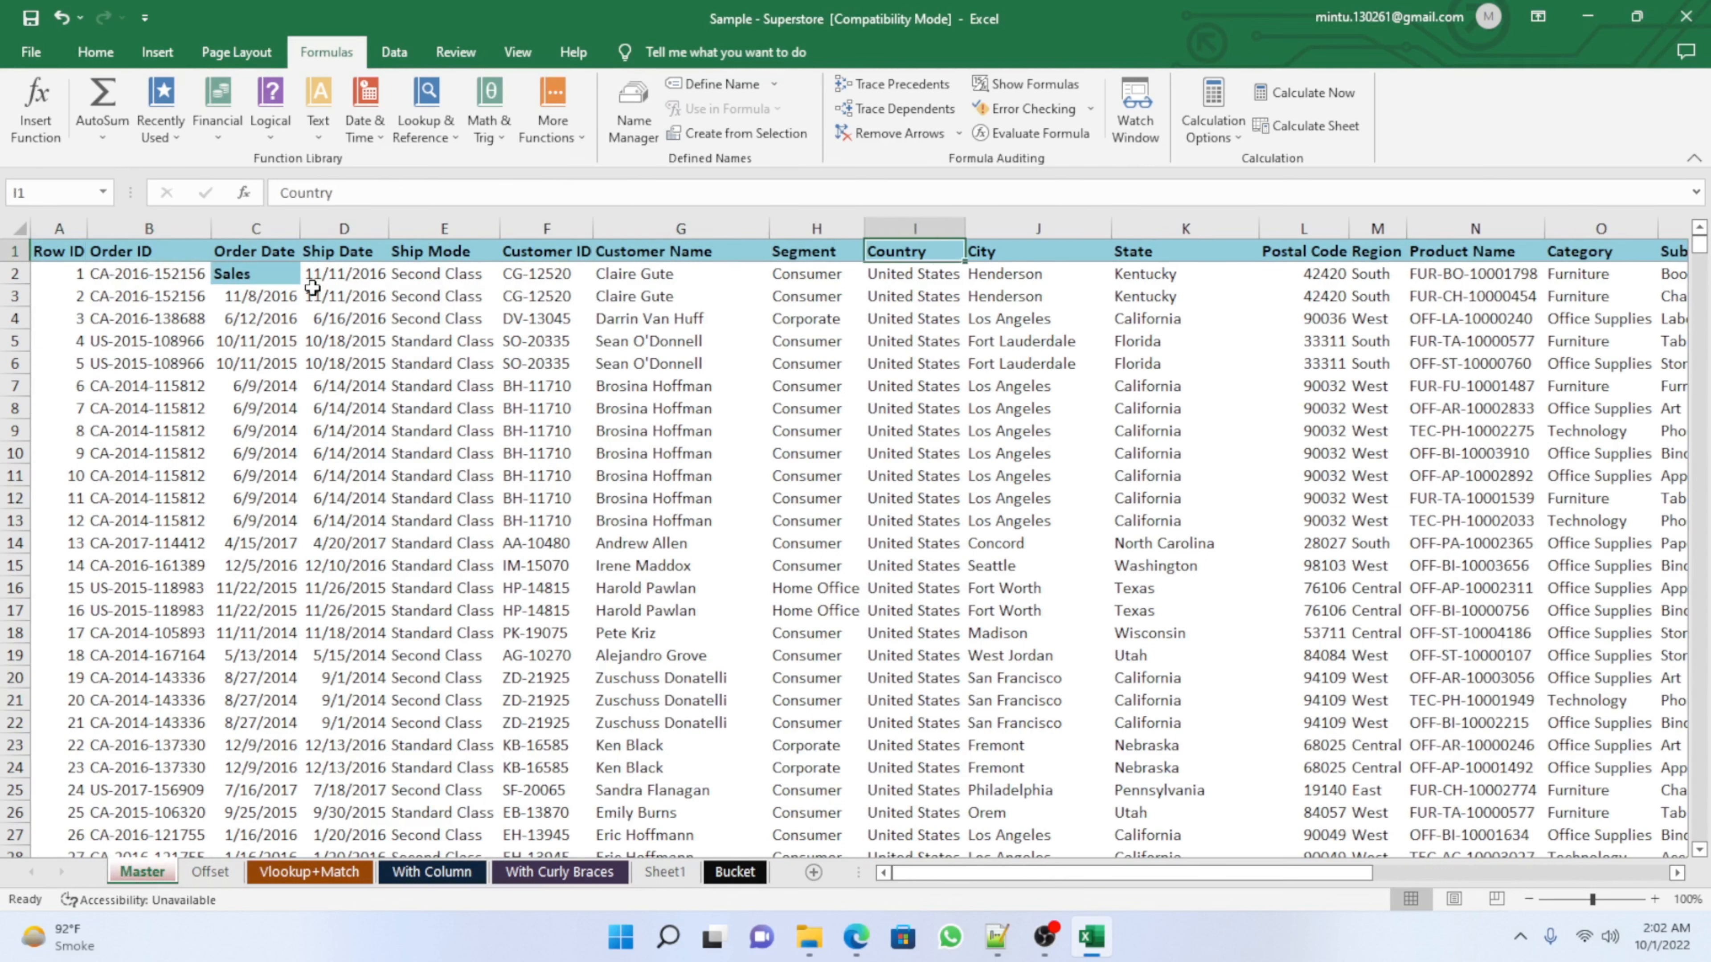
key(Right)
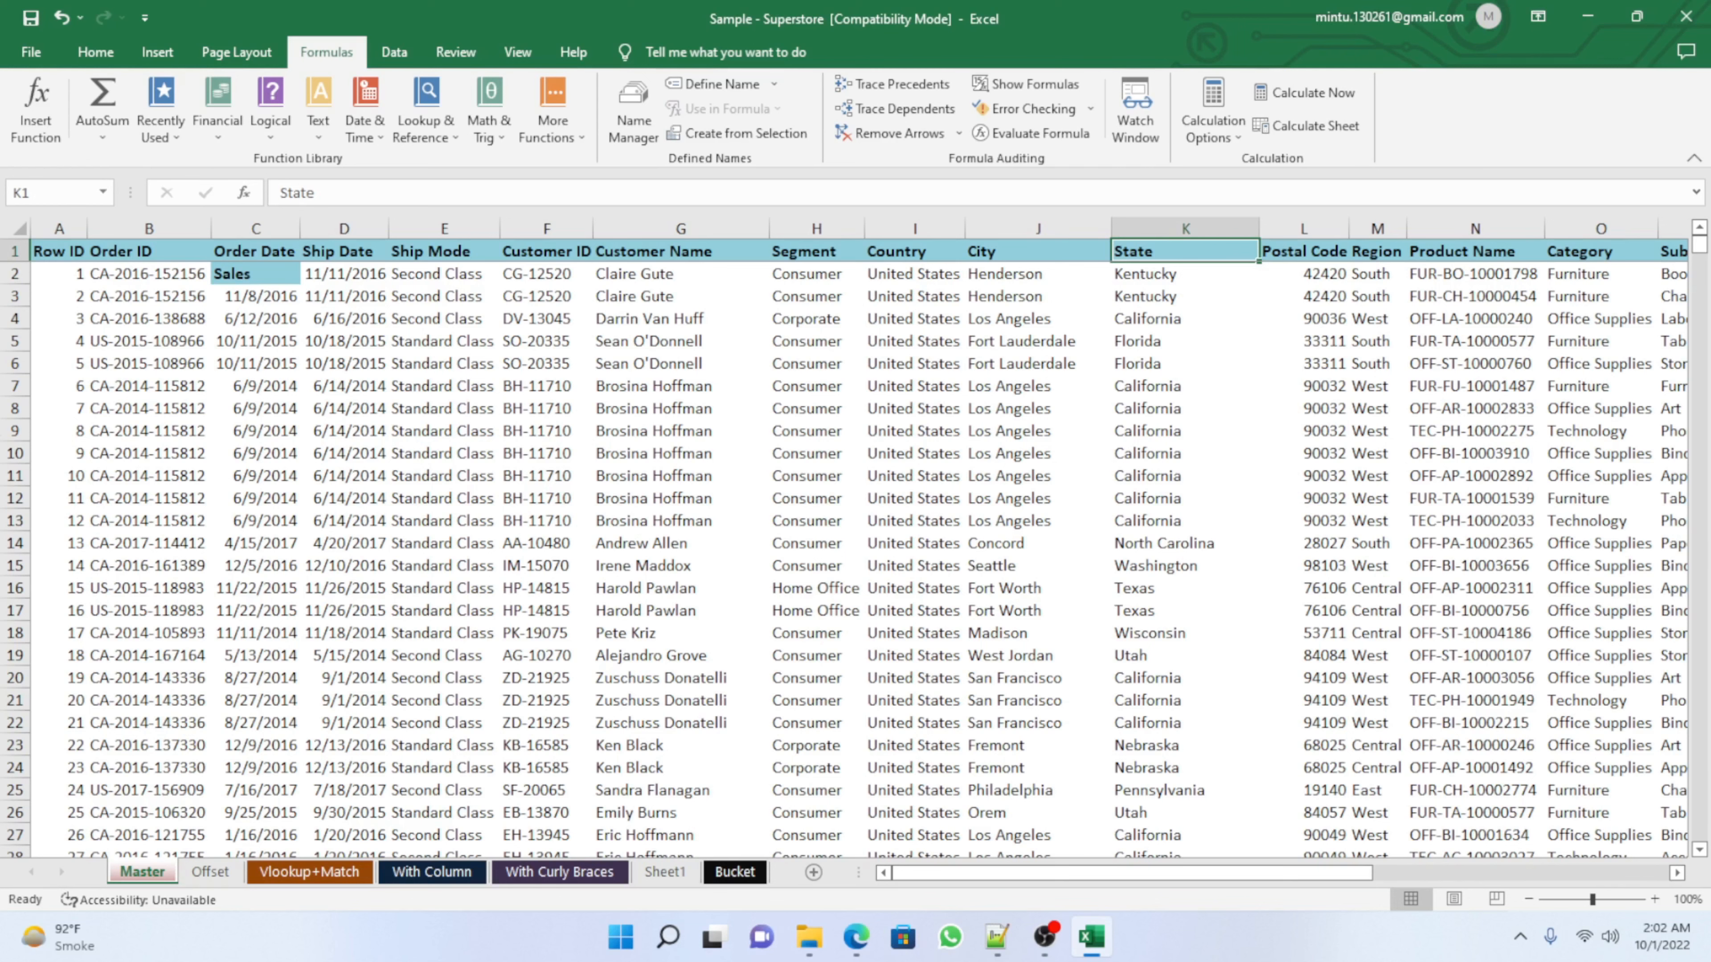
Step: Clear the trial row and column MATCH formulas from D4:D7 on the Offset sheet
click(212, 873)
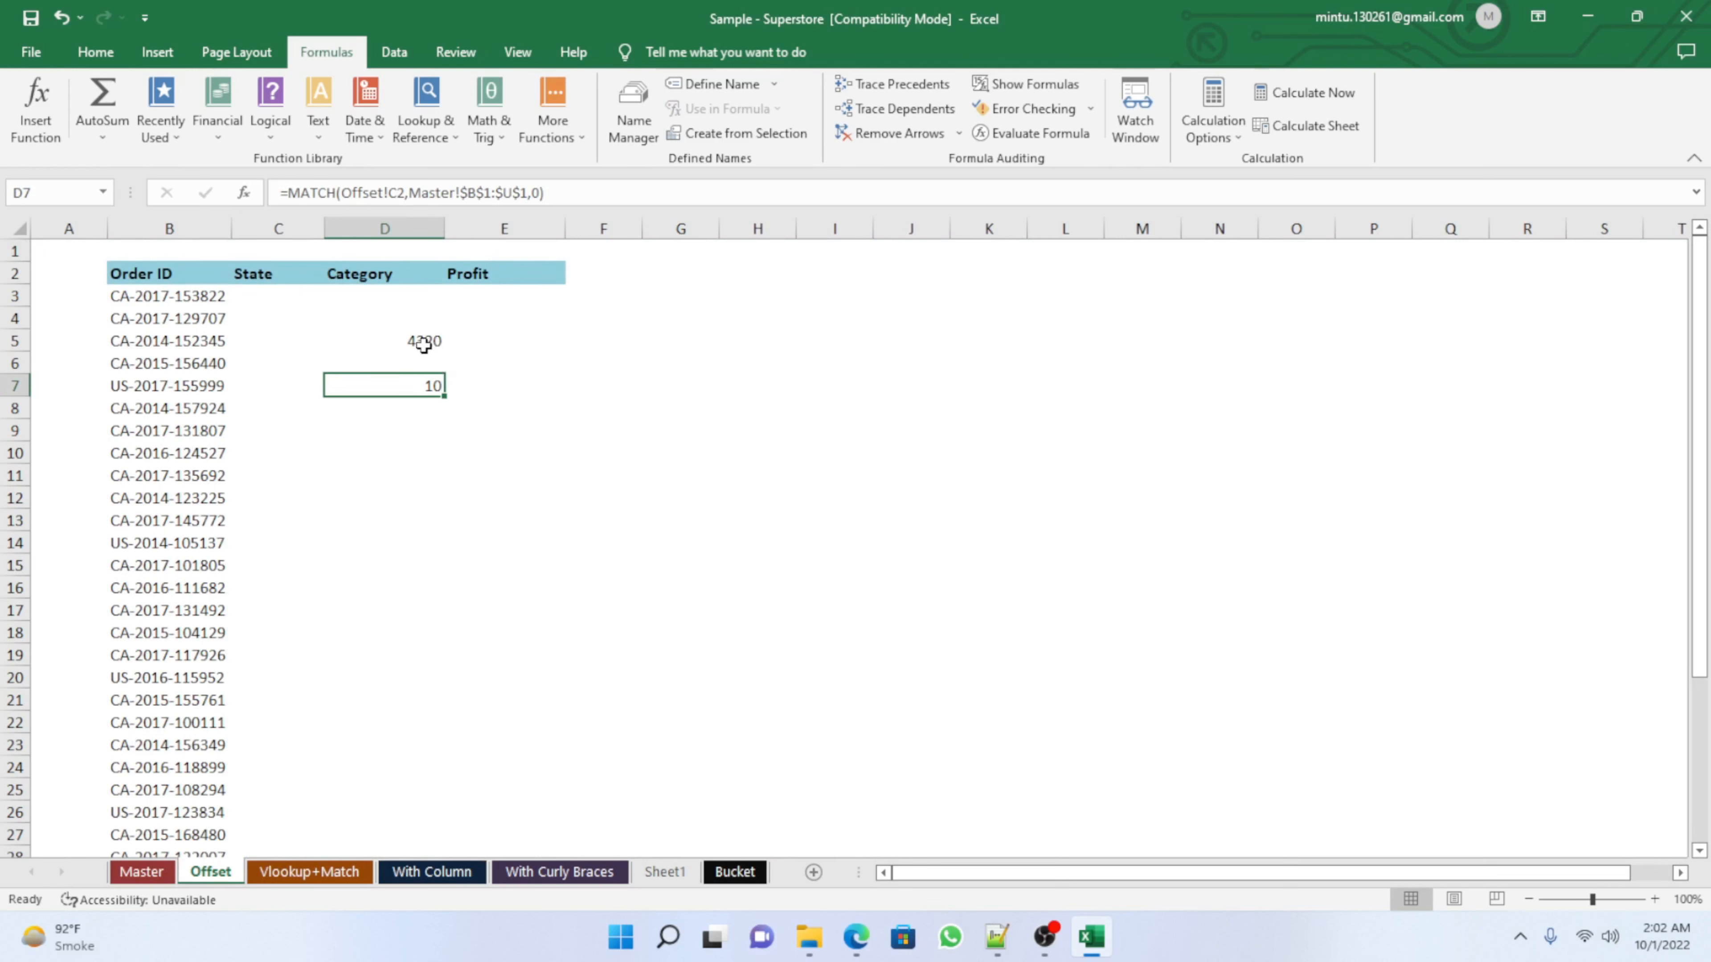
click(424, 342)
click(439, 386)
drag(412, 318, 425, 396)
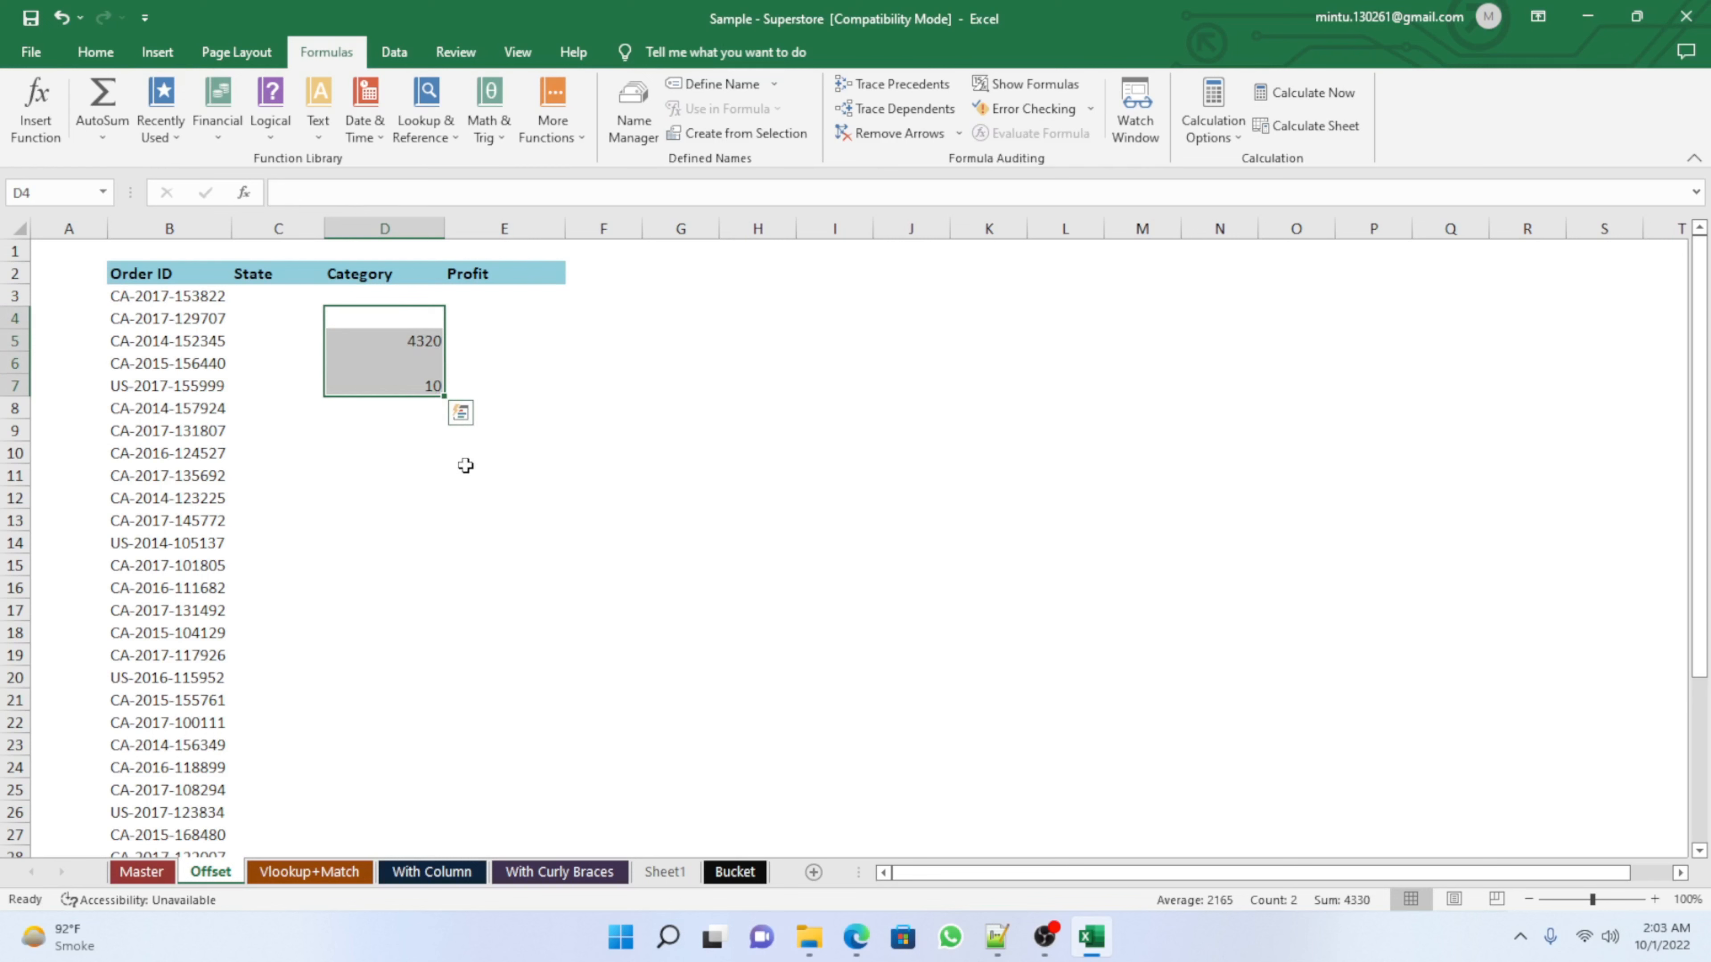
key(Delete)
click(569, 450)
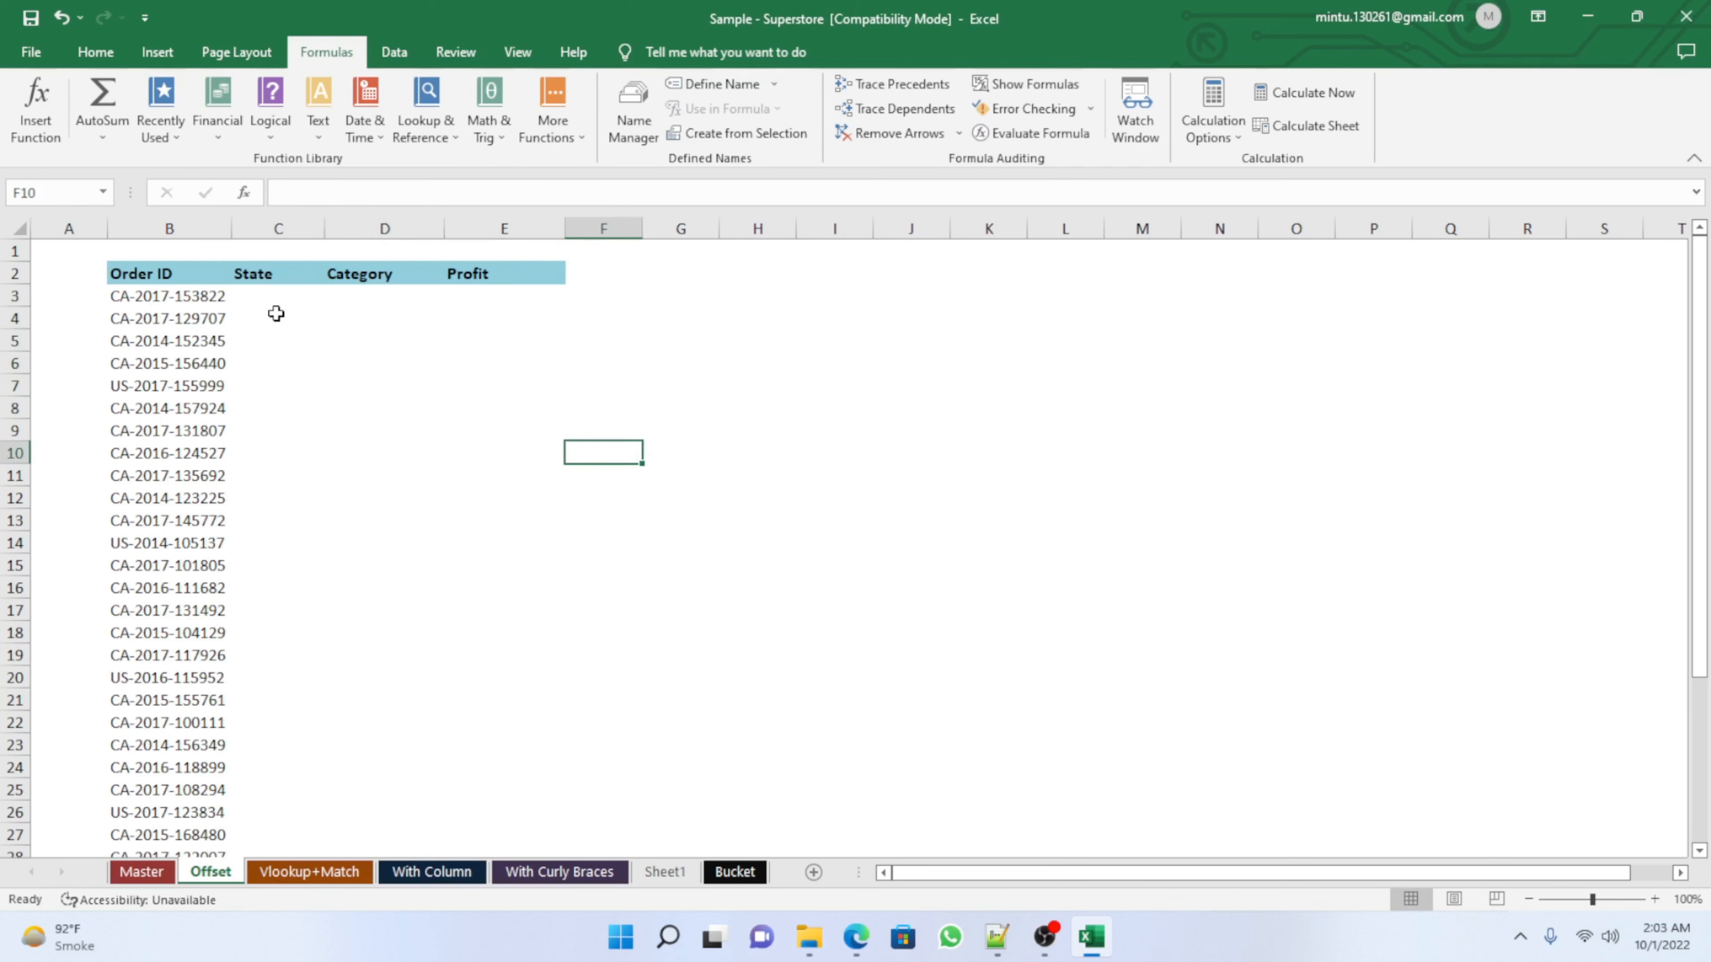
Step: Begin an OFFSET formula in C3 of the Offset sheet with the absolute reference Master!$B$2
click(275, 298)
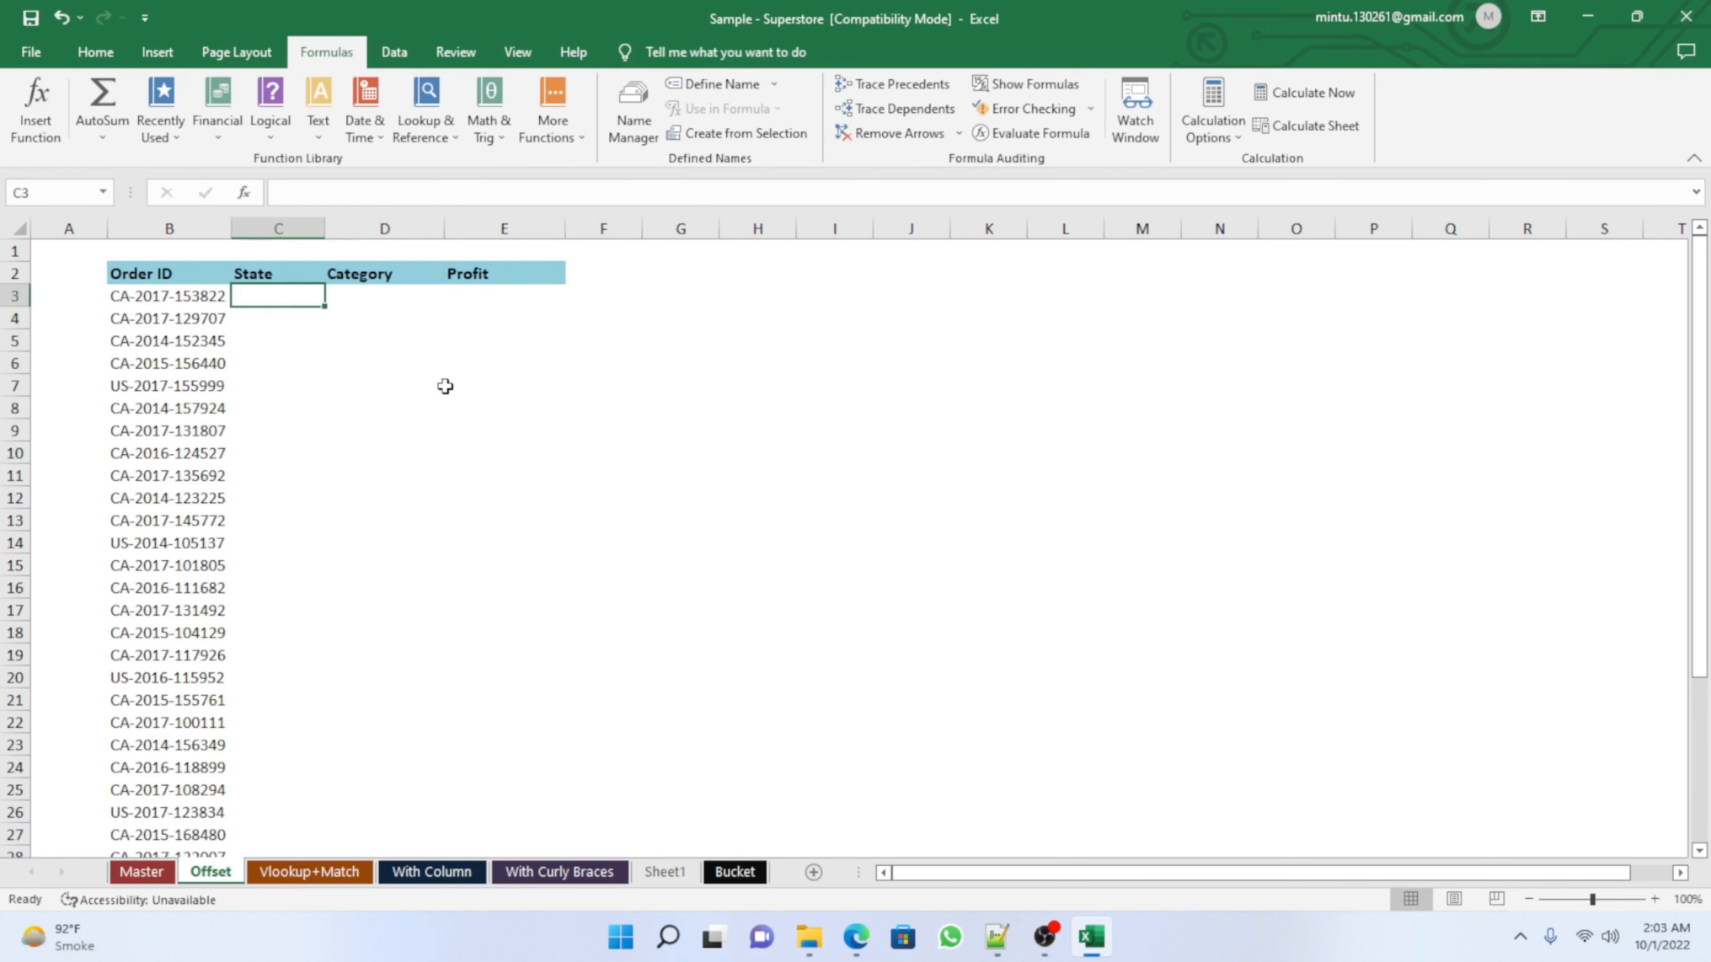
text(=of)
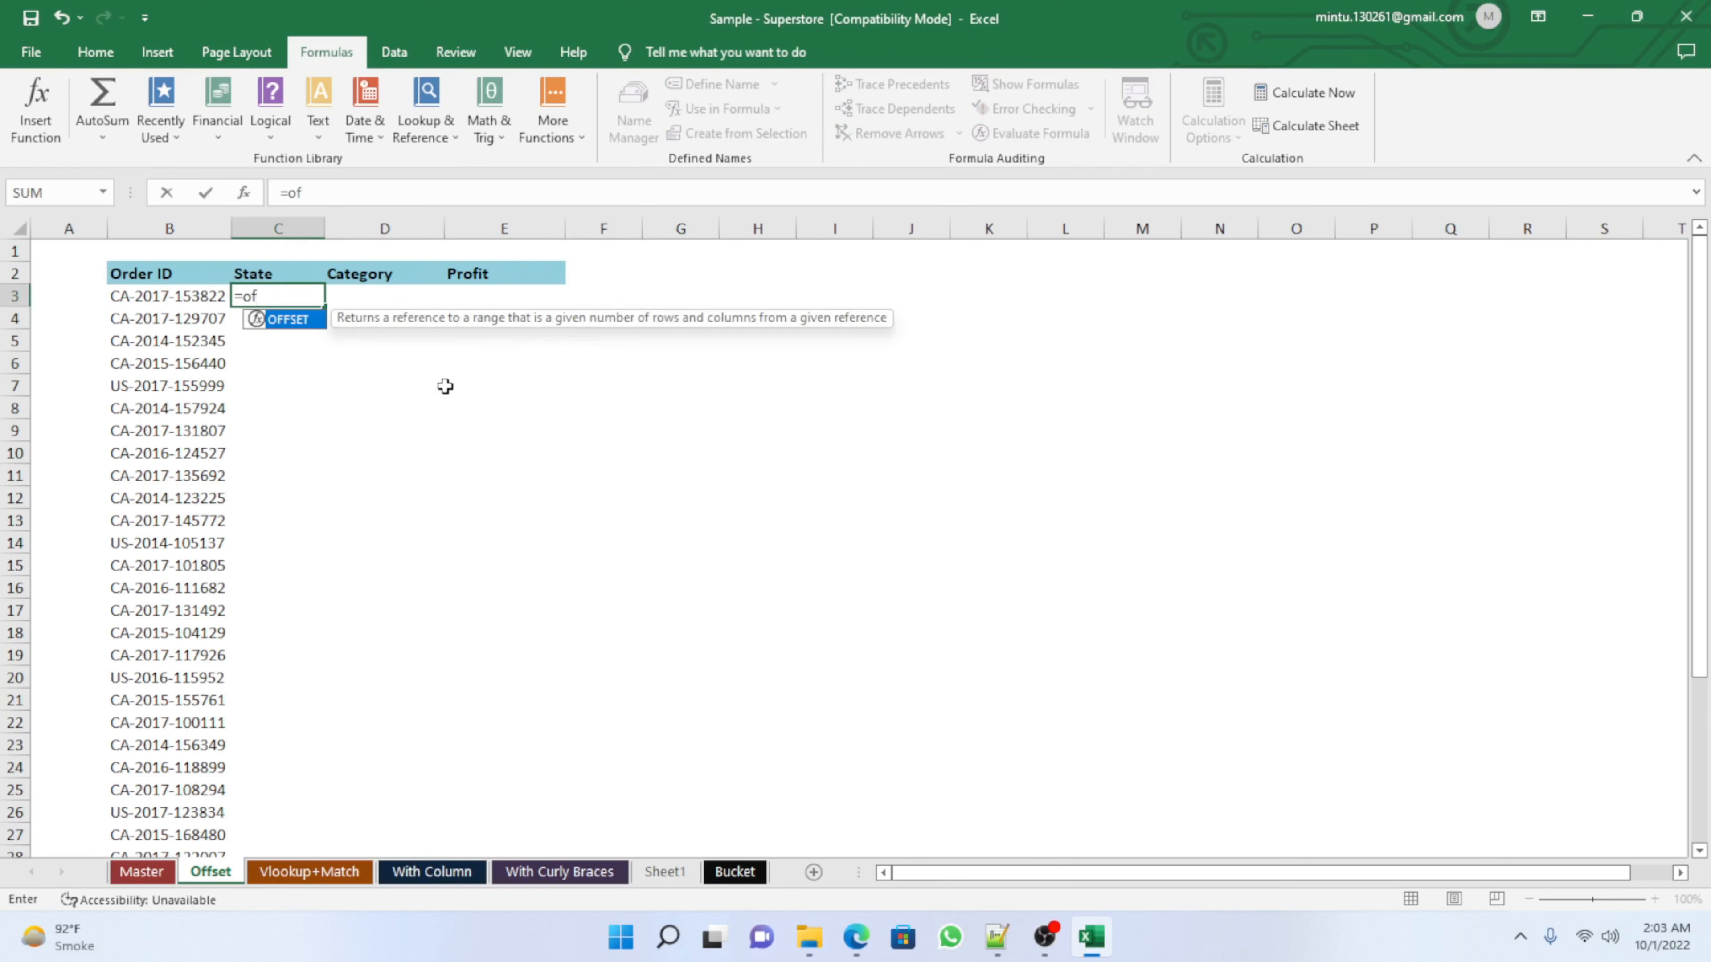
key(Tab)
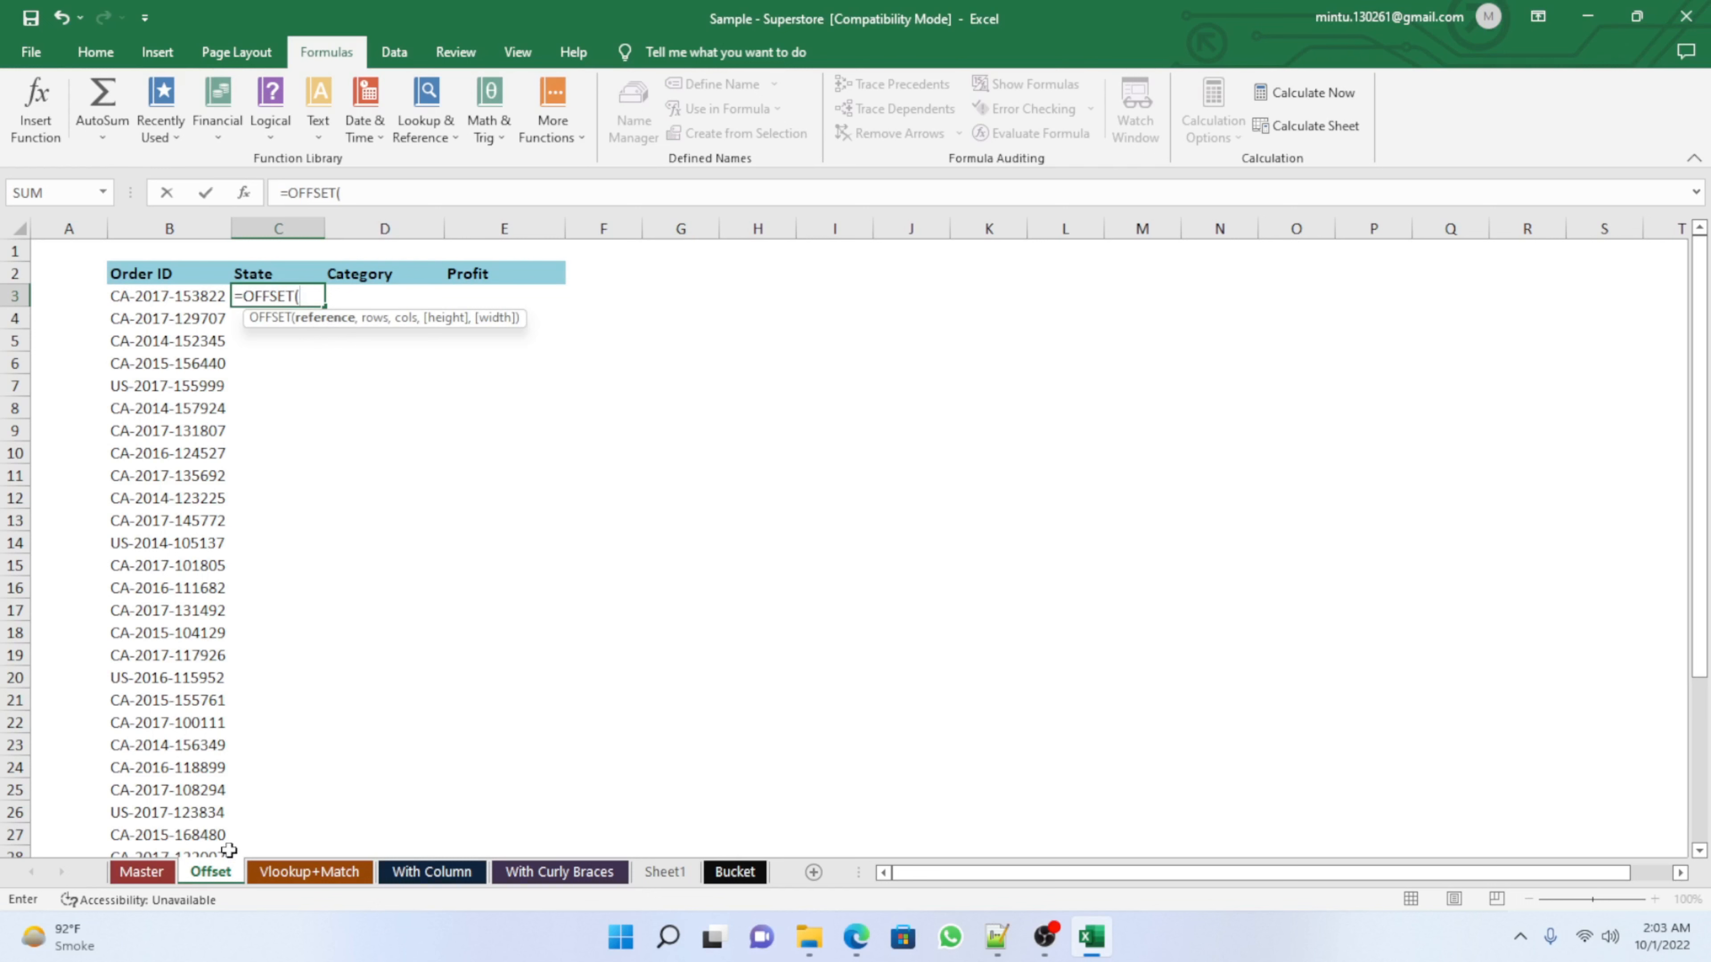
click(138, 874)
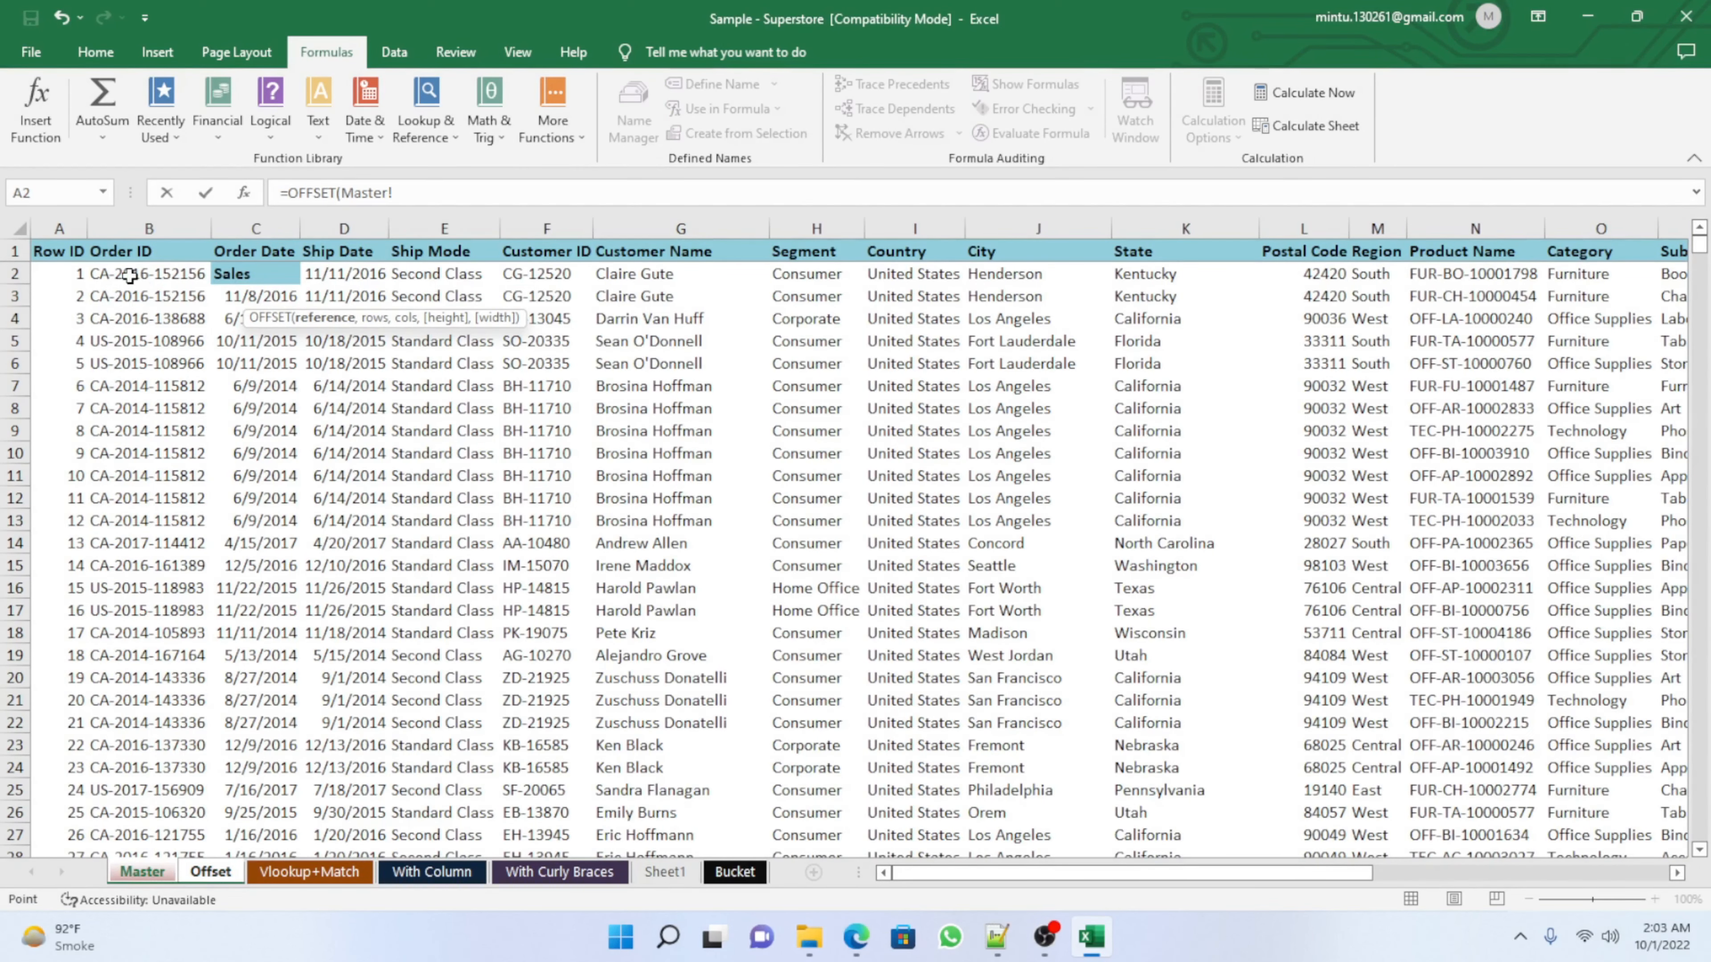
click(116, 276)
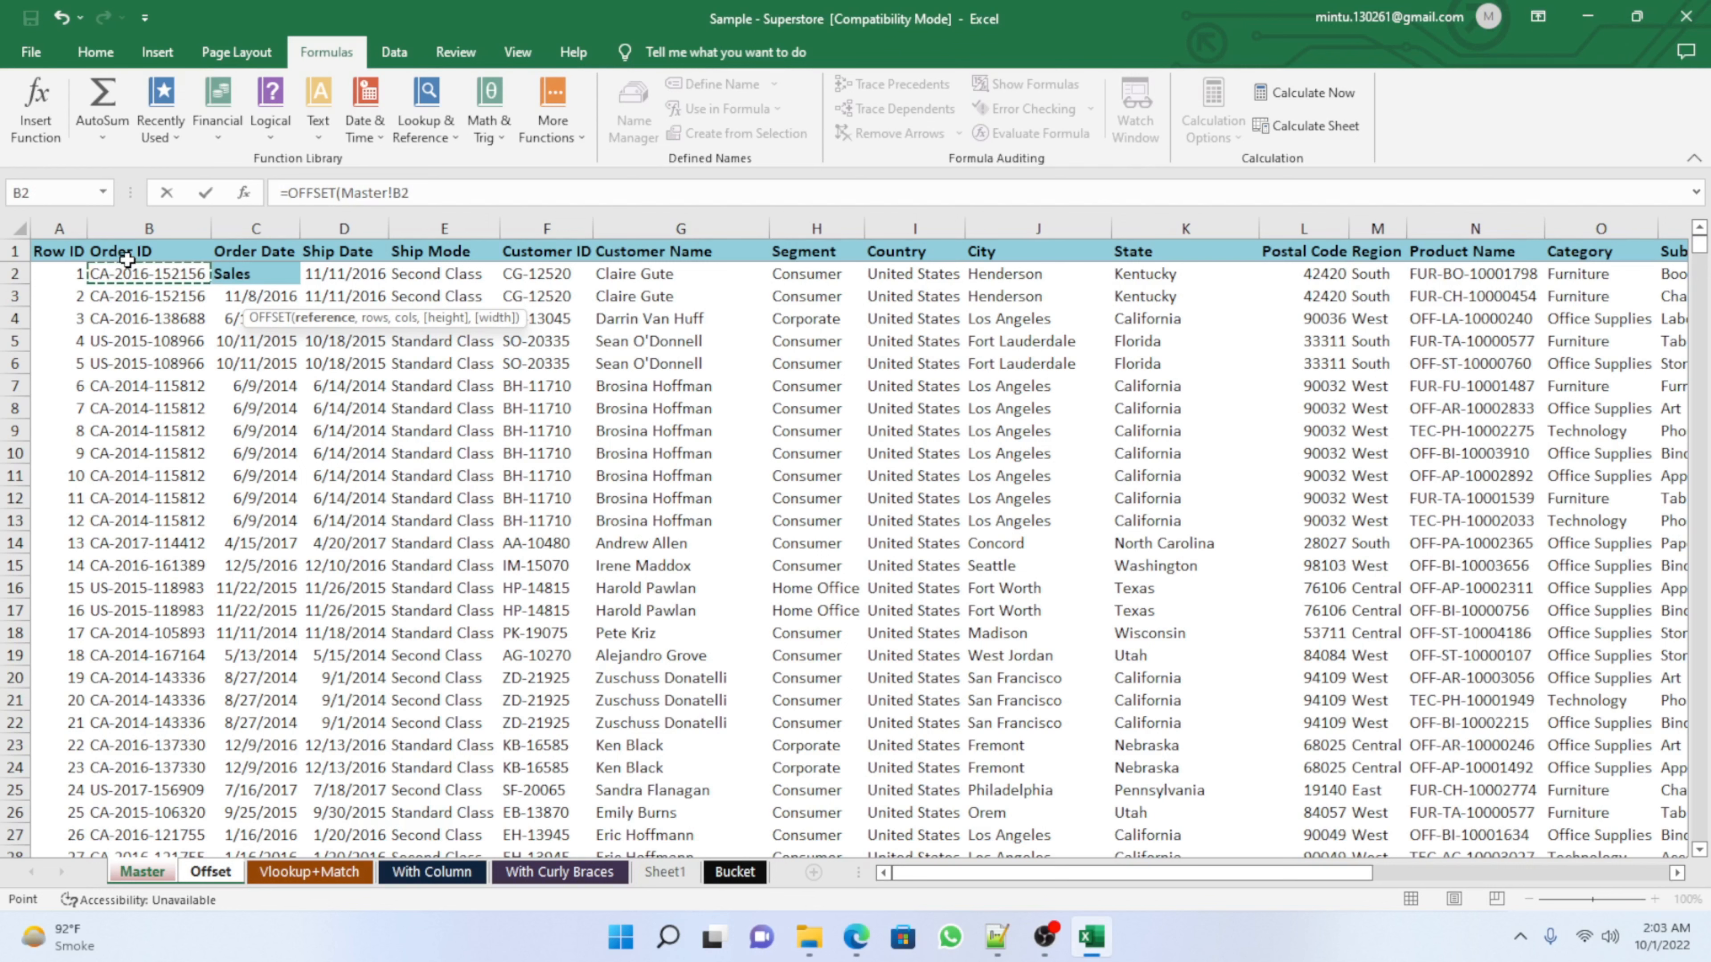
click(418, 193)
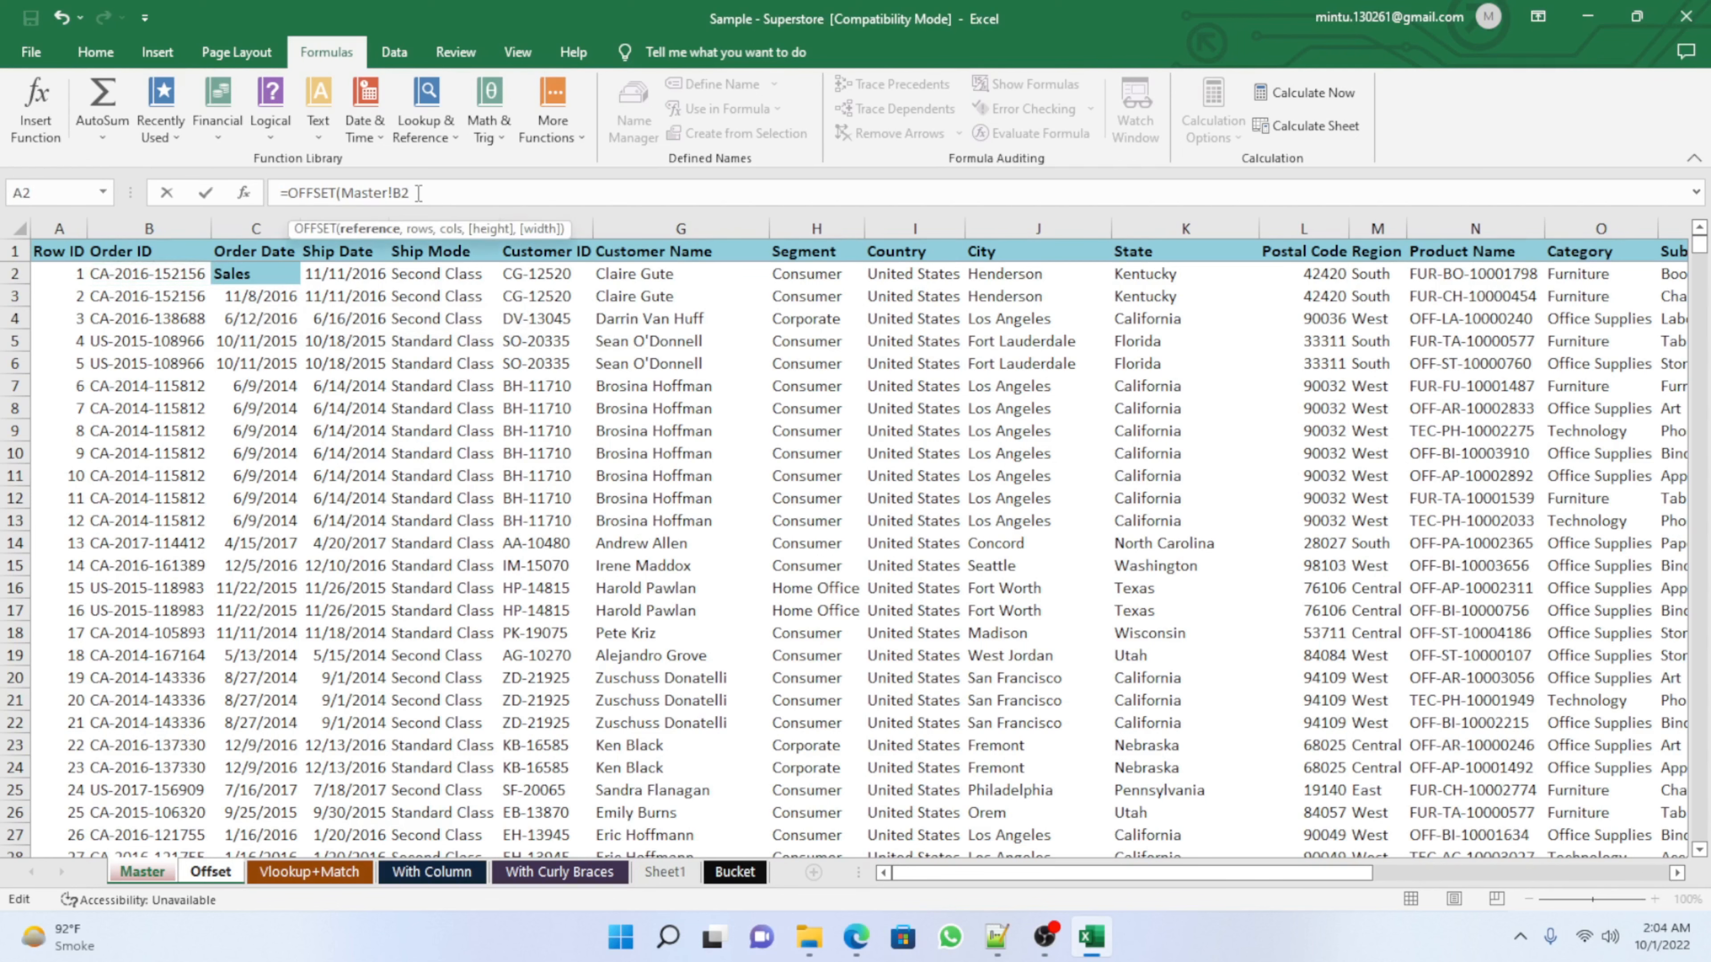
key(F4)
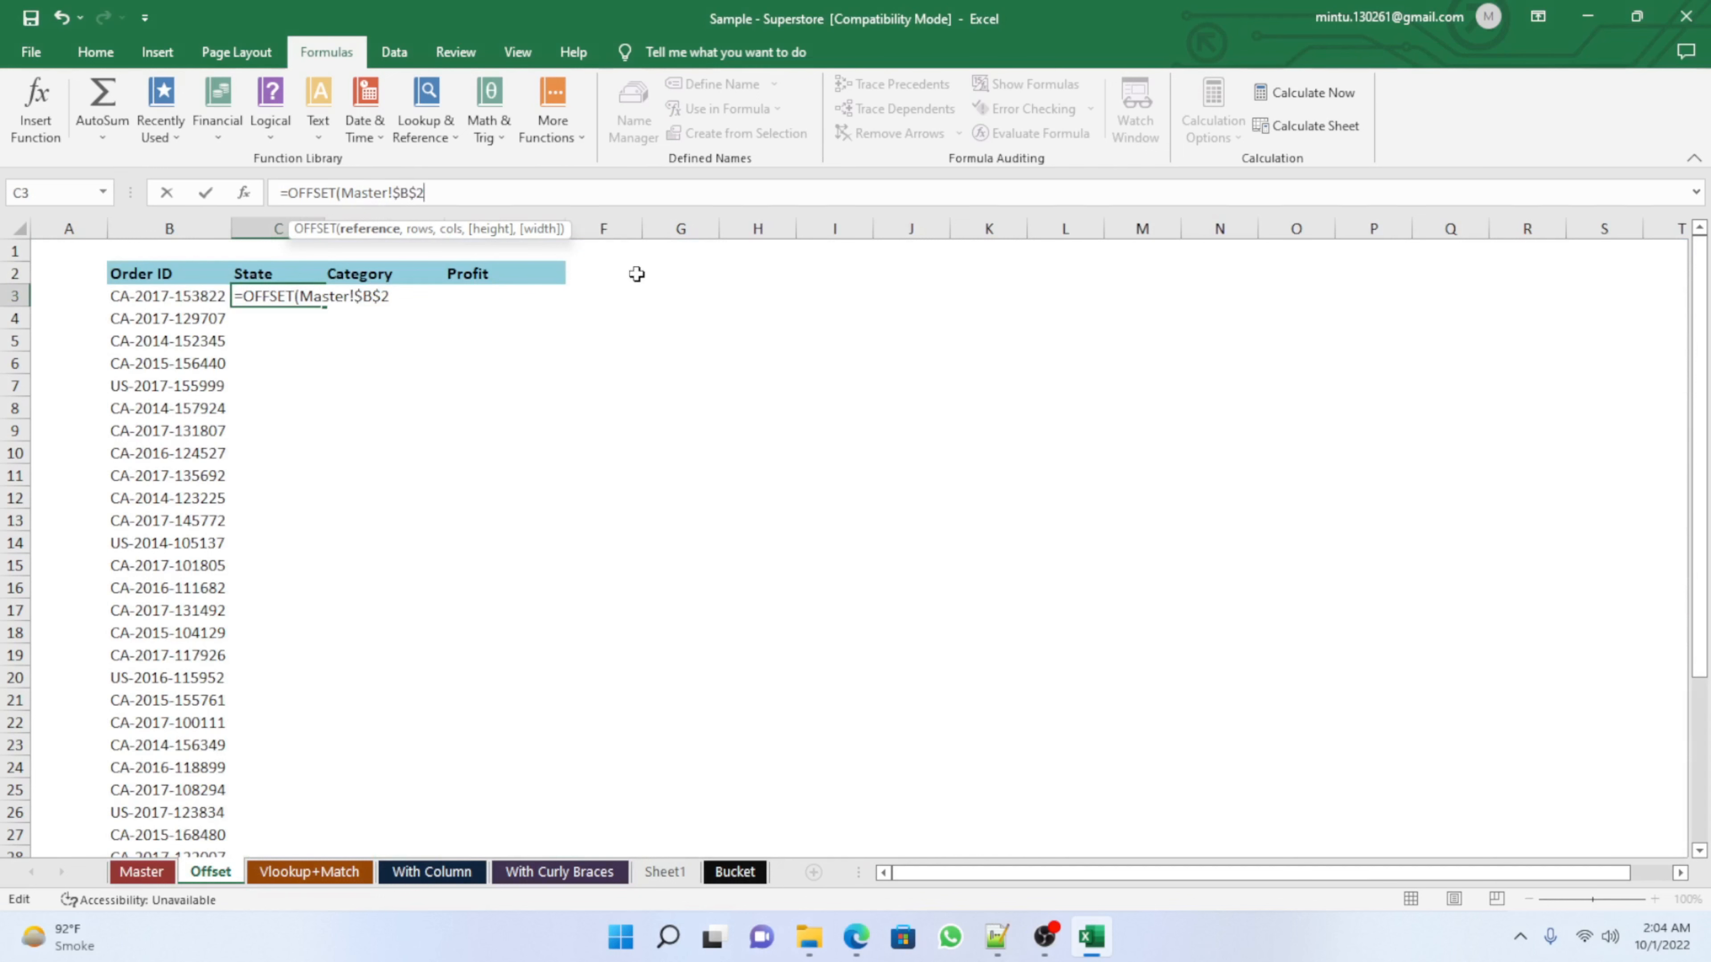
text(,)
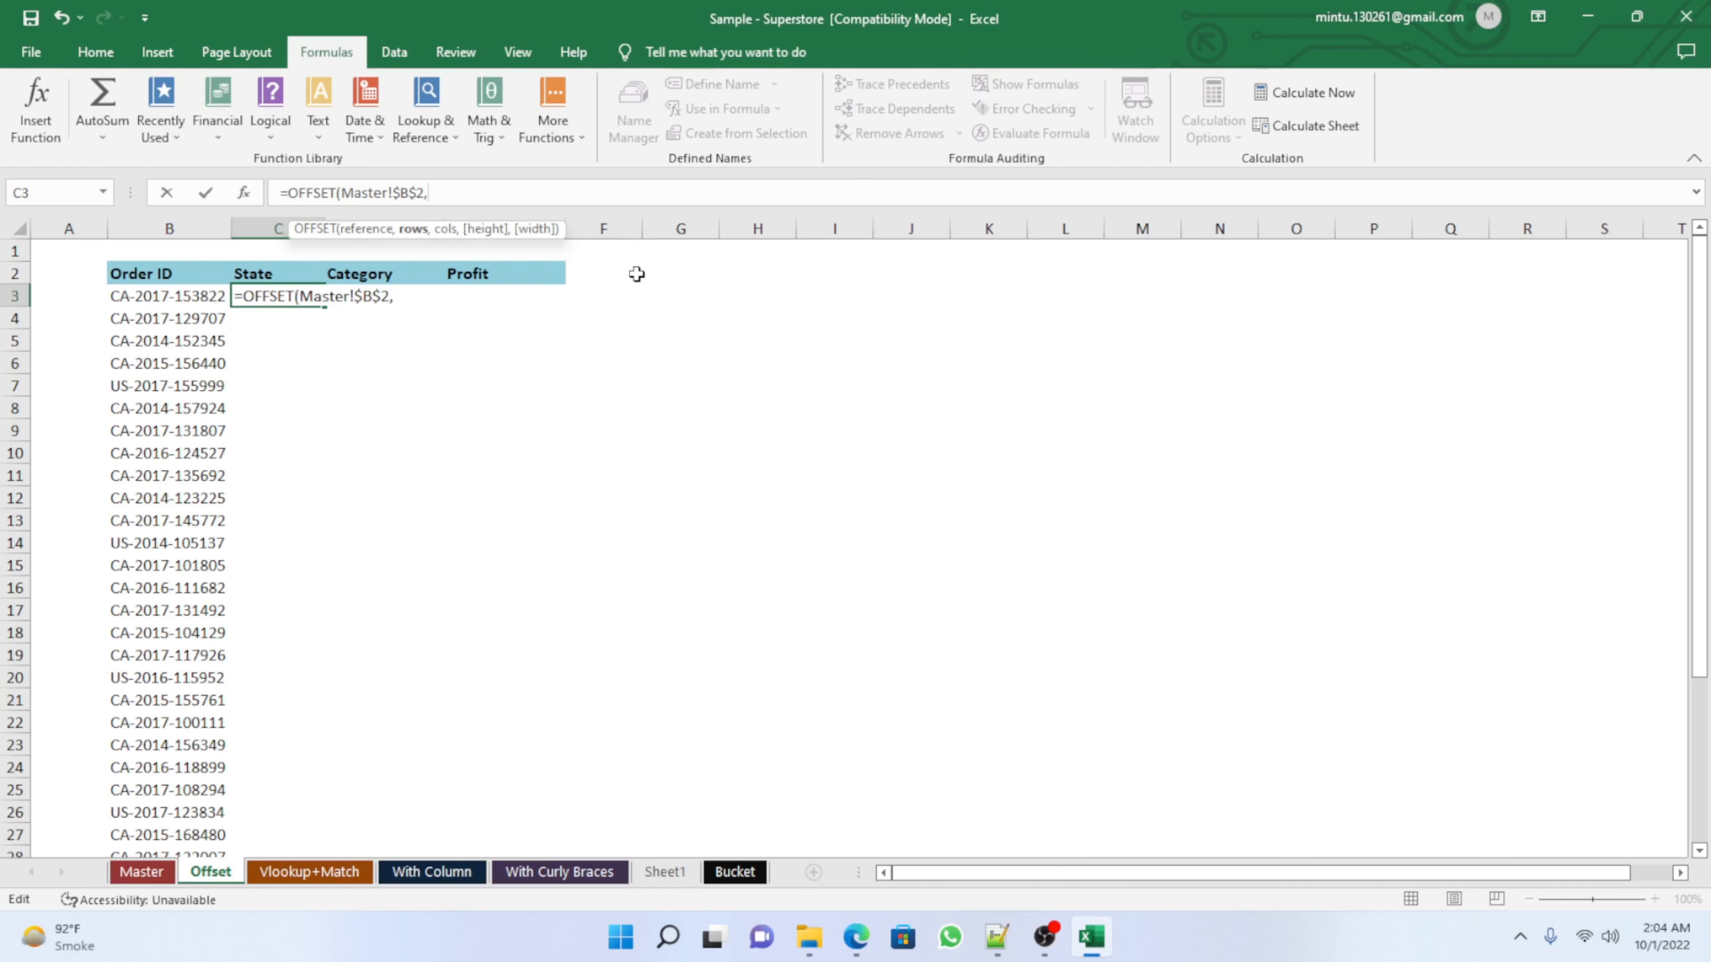
Step: Nest a MATCH as the OFFSET rows argument, with the column-locked order ID cell Offset!$B3 as its lookup value
text(mat)
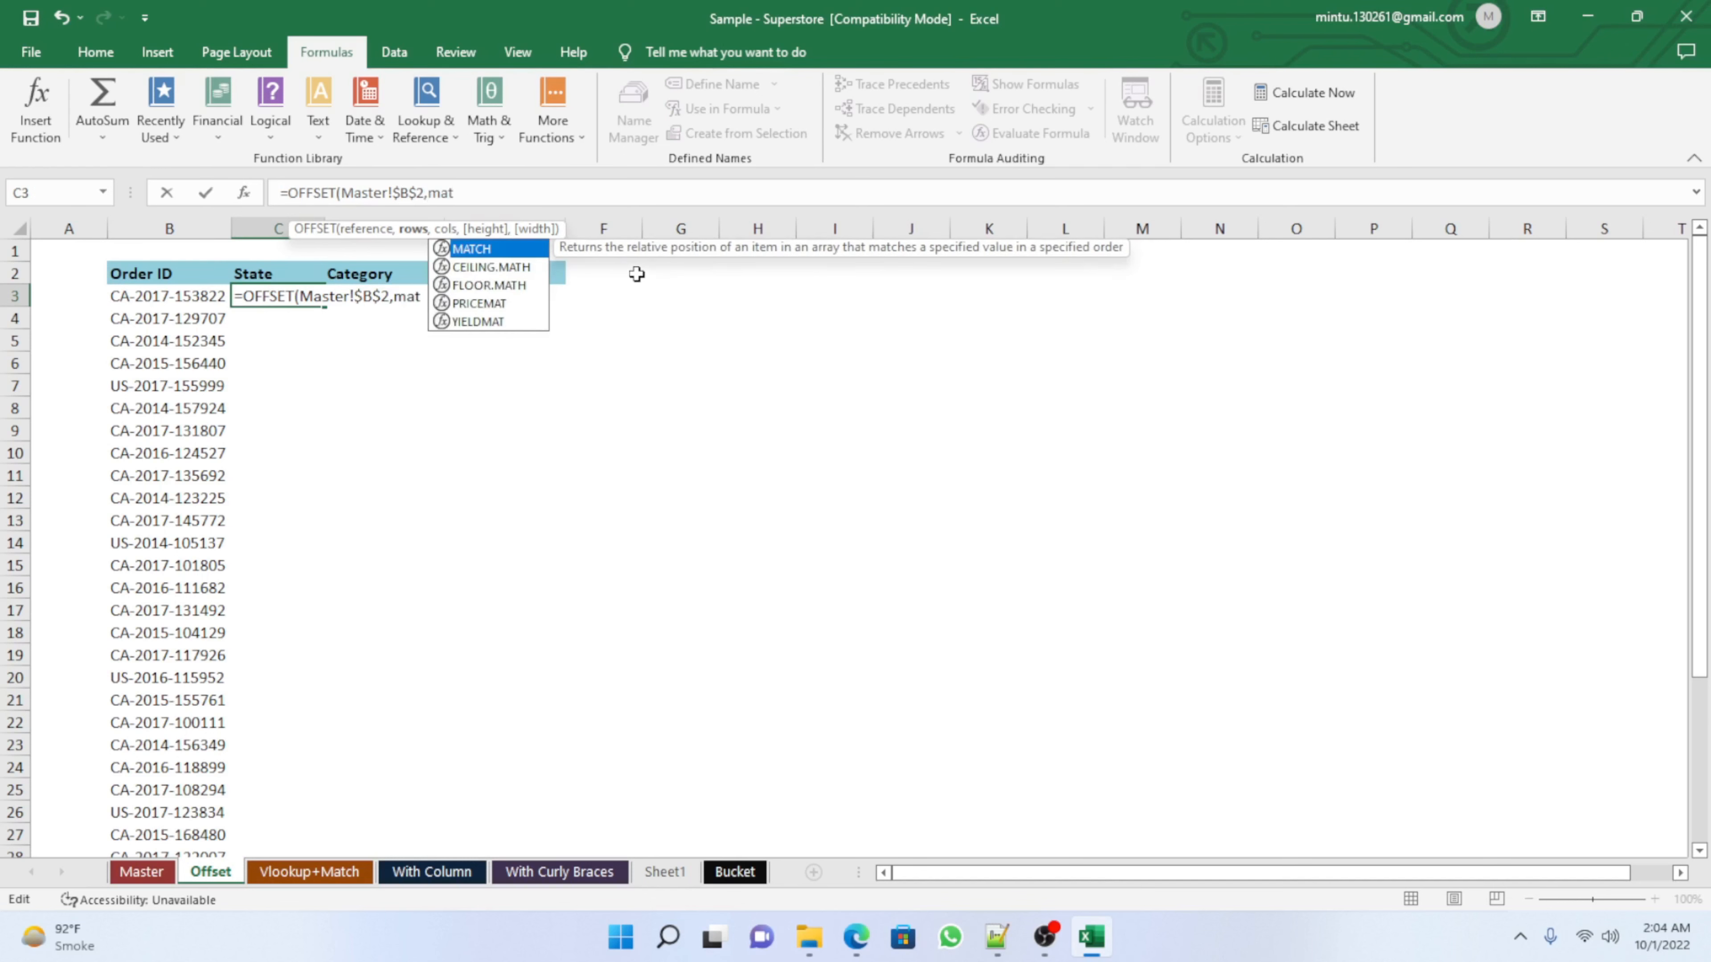
key(Tab)
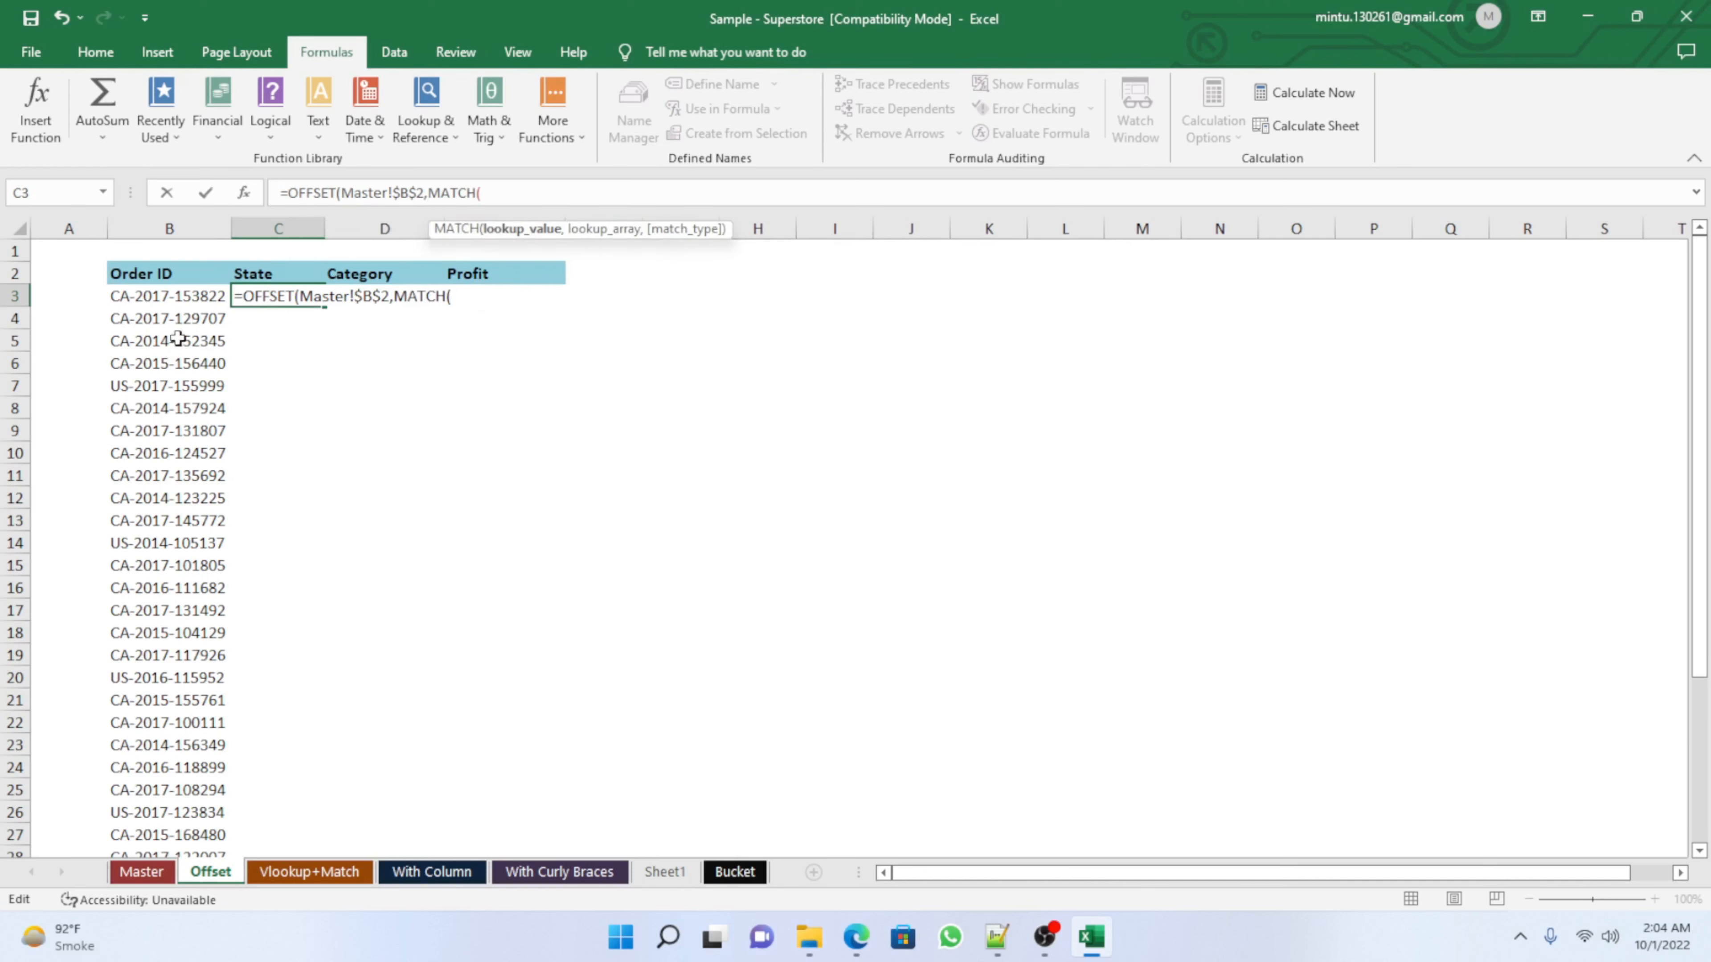
click(162, 298)
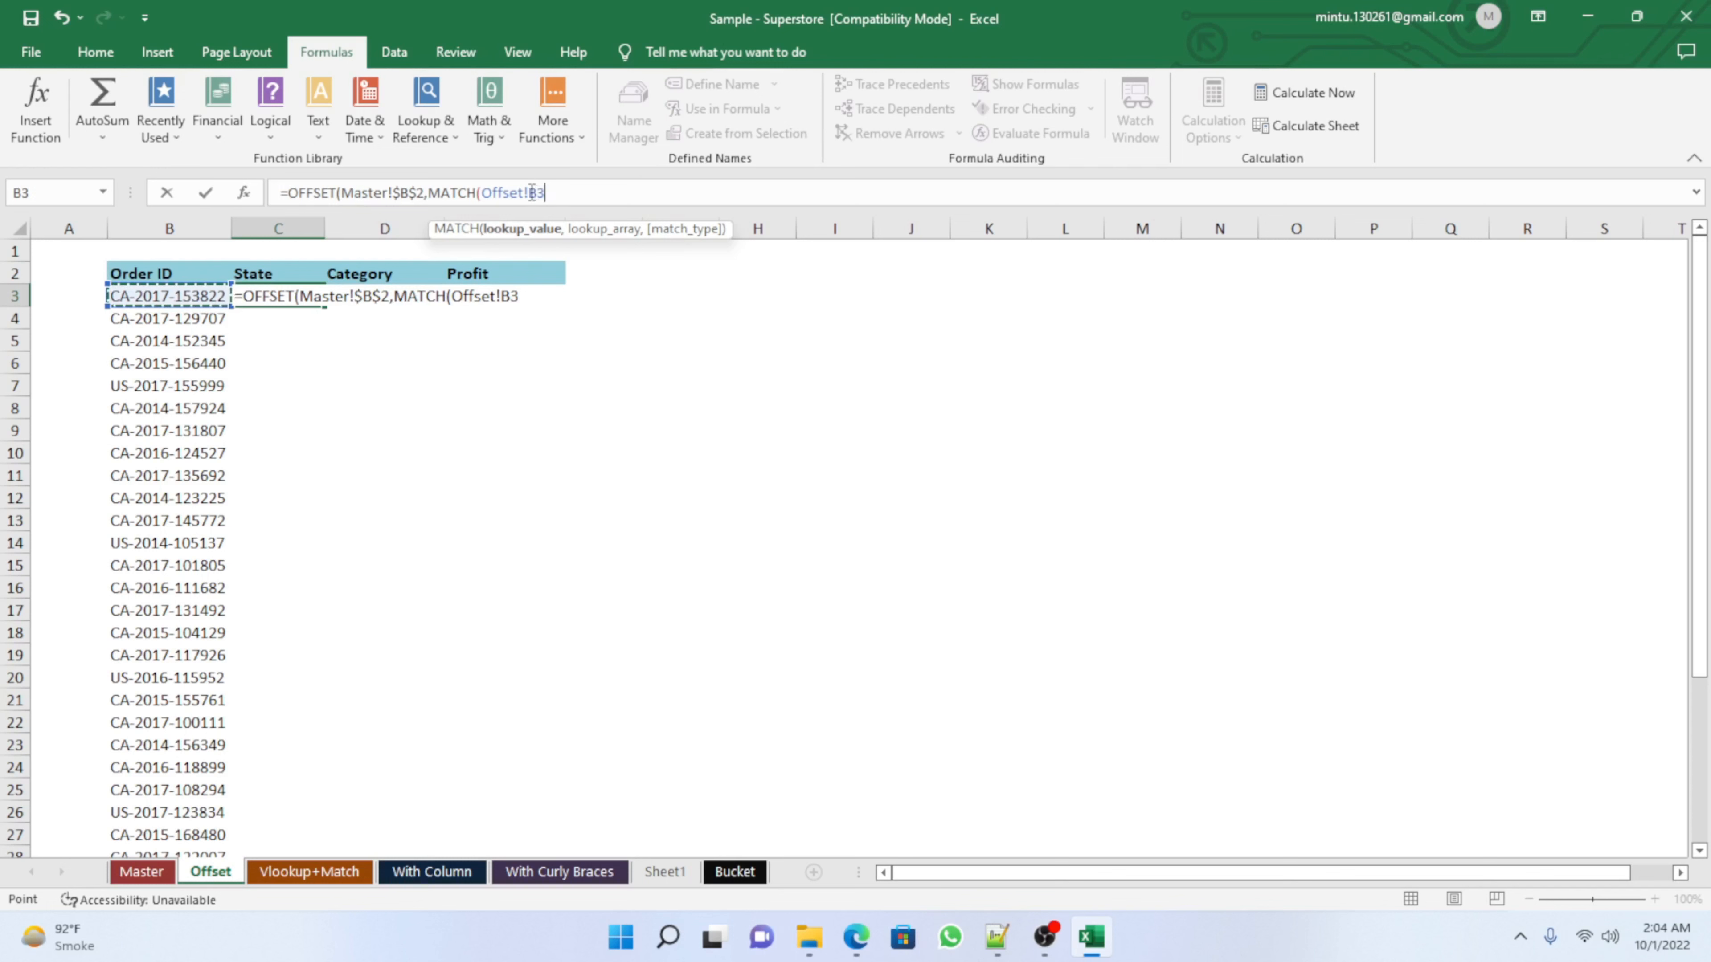
click(530, 193)
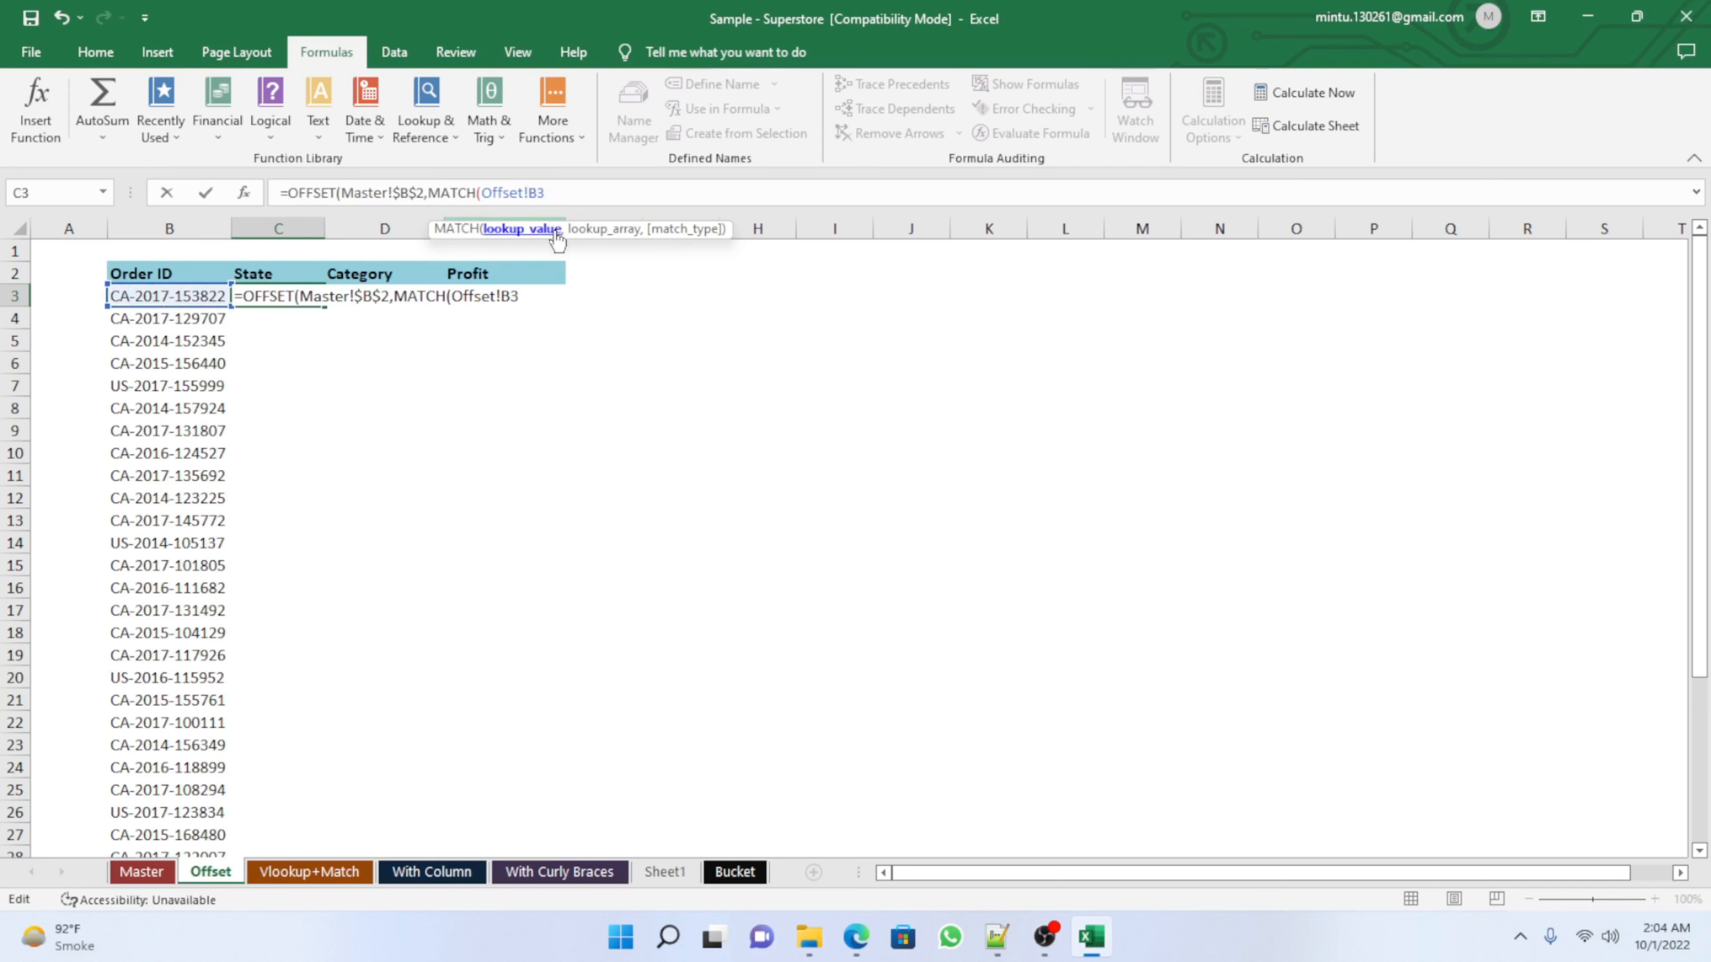
text($)
click(568, 195)
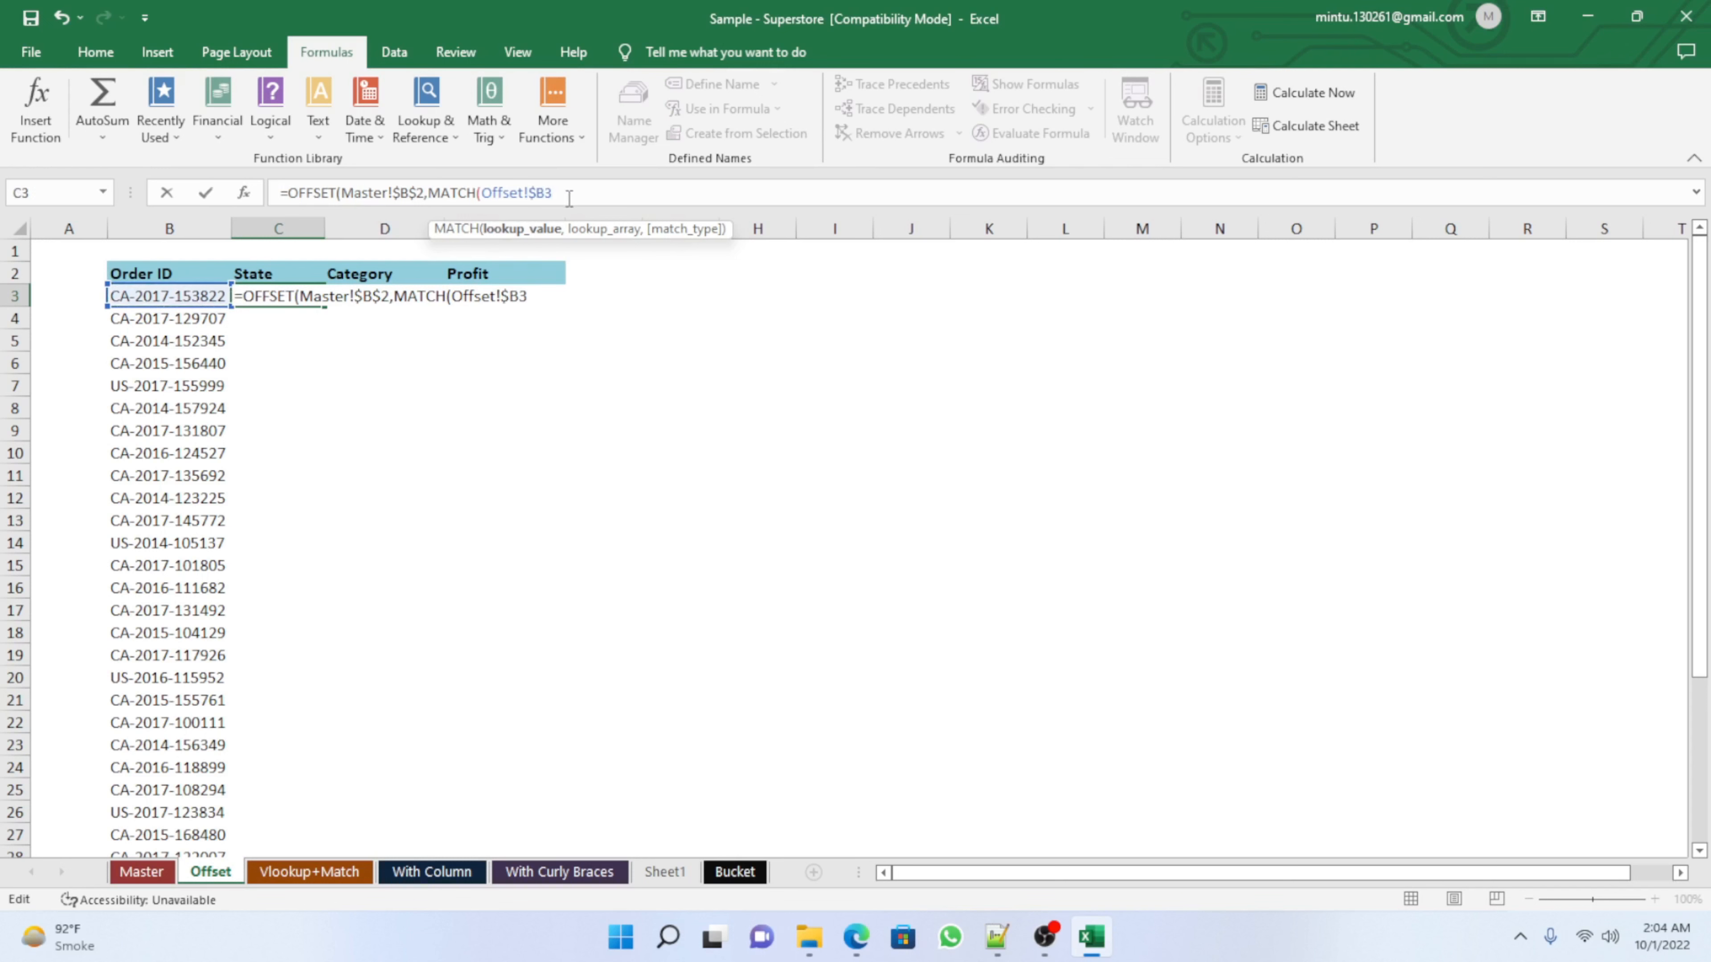
text(,)
Step: Set the nested MATCH's lookup array to Master's Order ID column as the absolute range $B$2:$B$9995
click(162, 877)
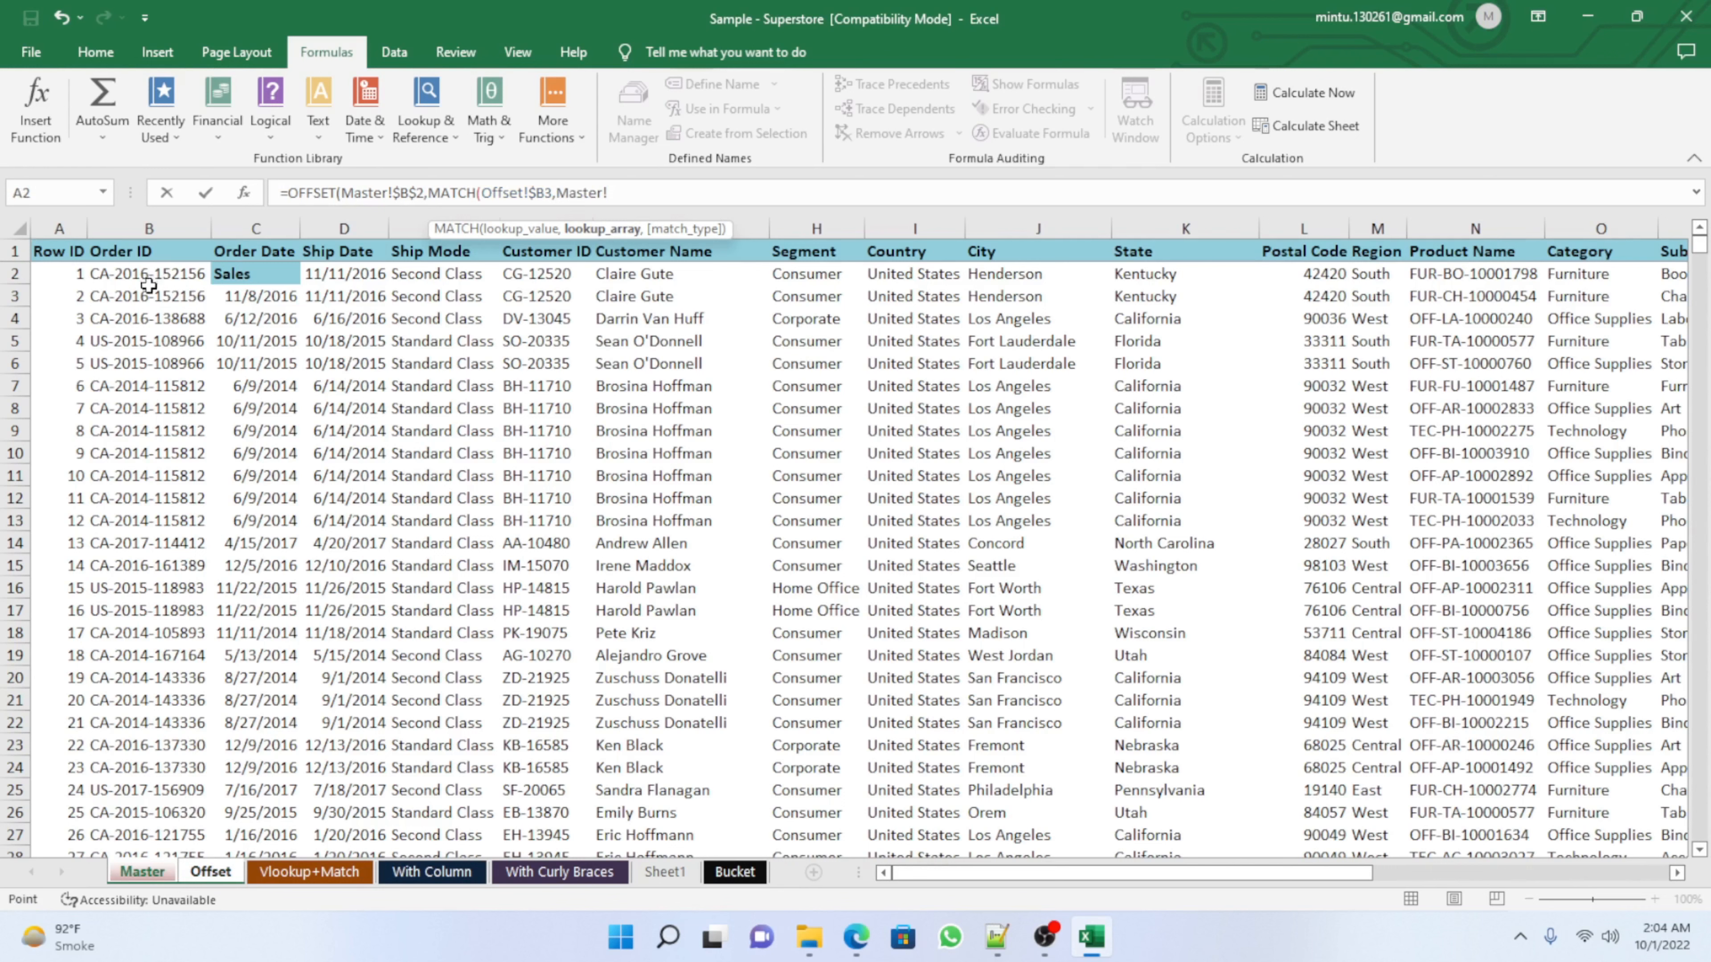
click(149, 270)
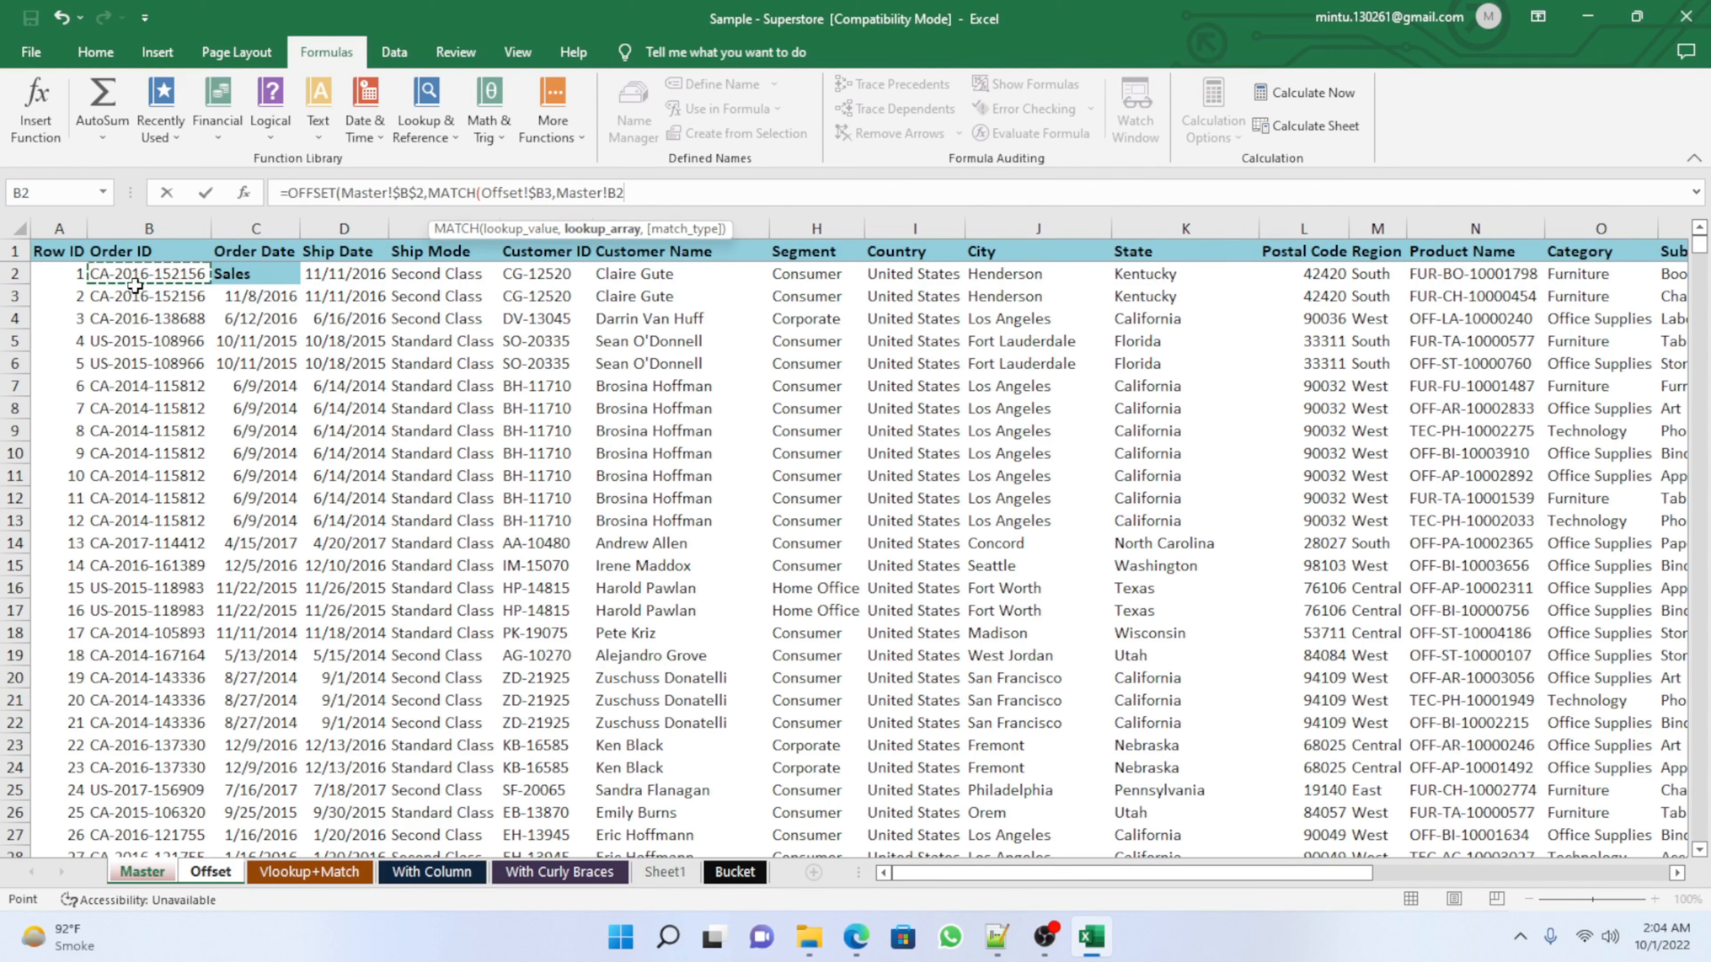
key(ctrl+shift+Down)
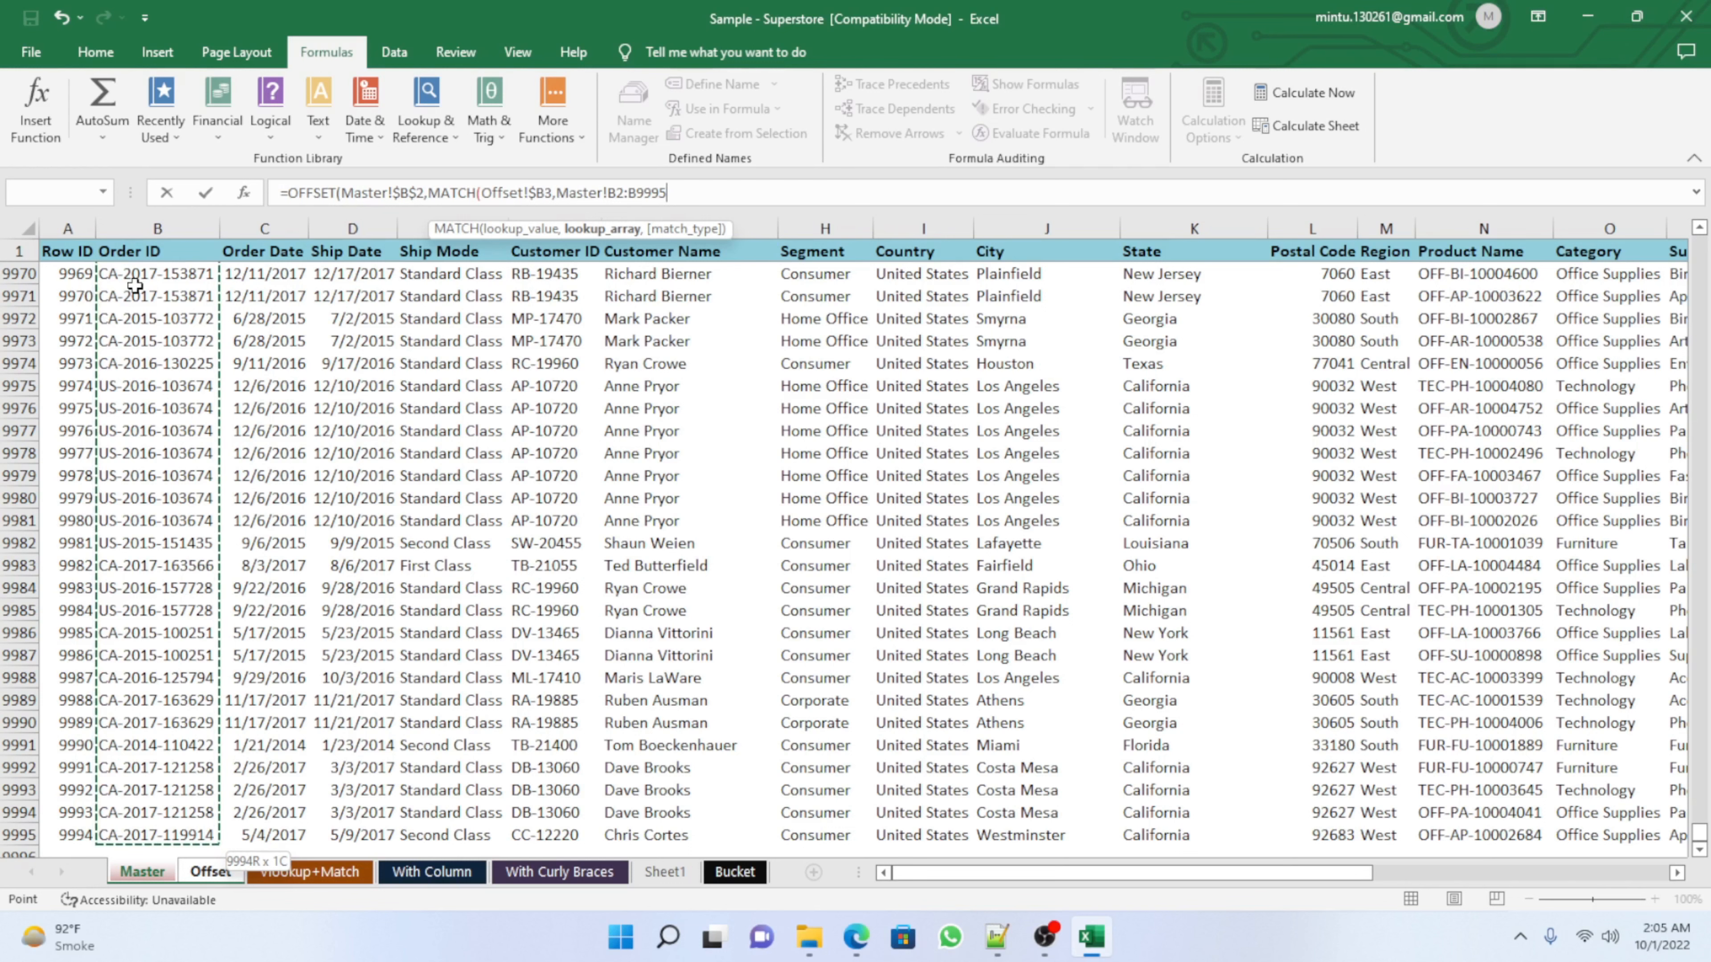
key(F4)
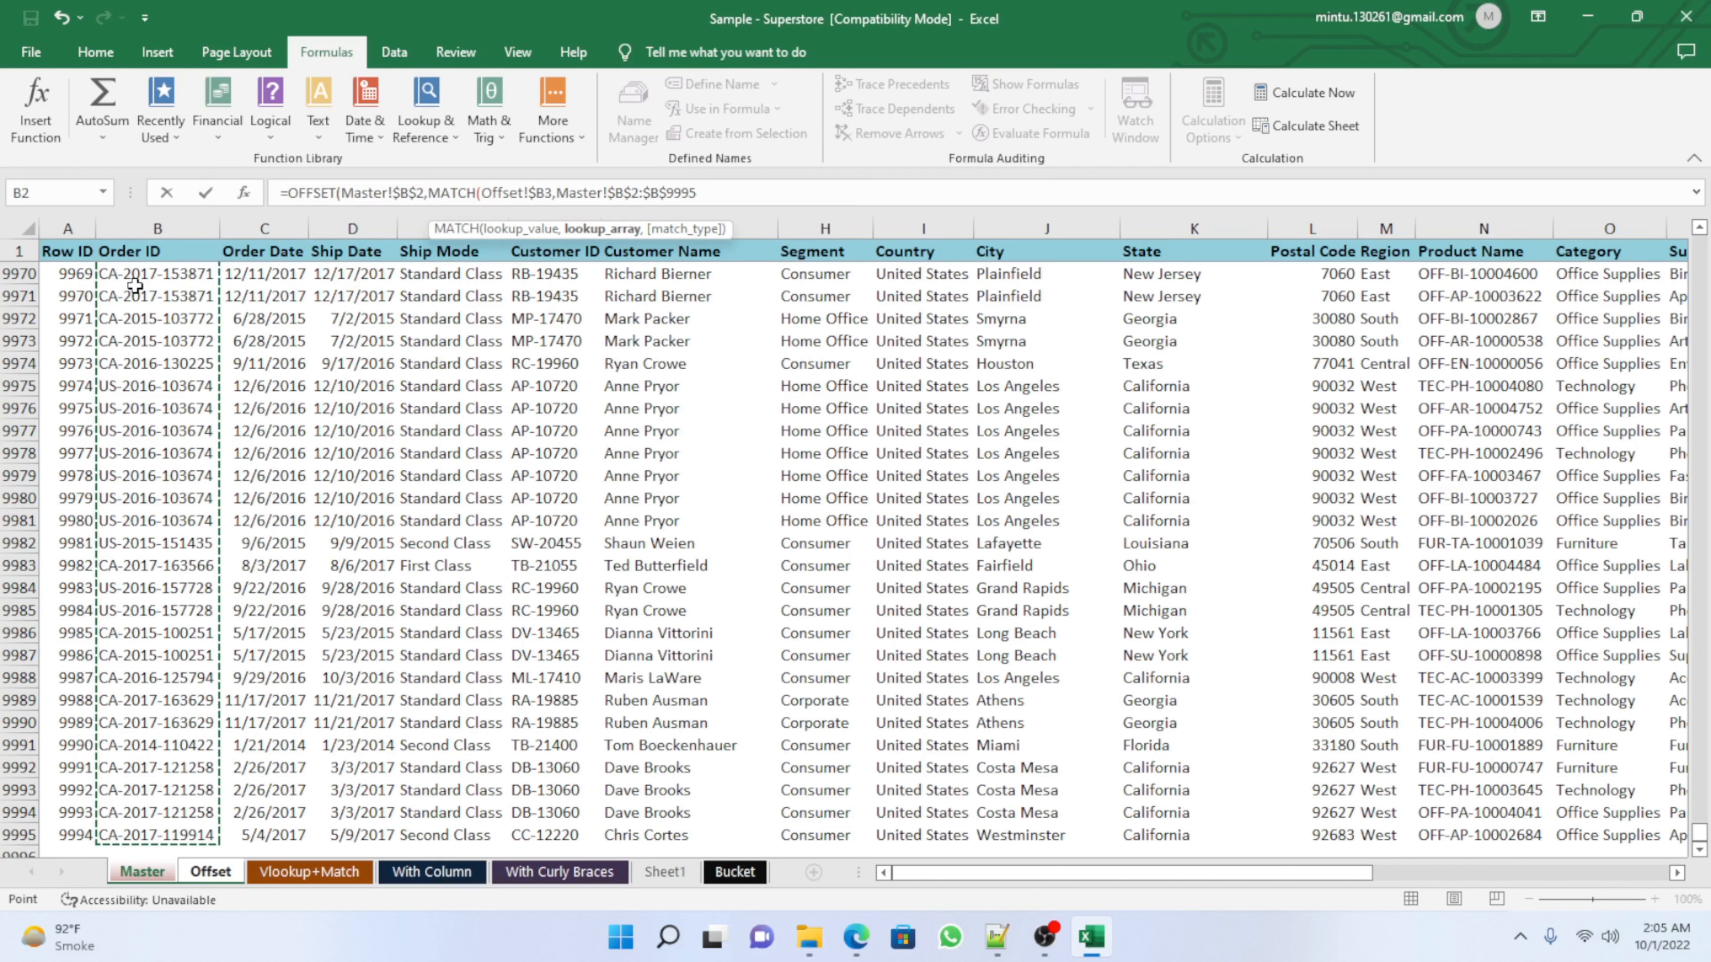
Step: Set the nested MATCH's match type to 0 (Exact match), close its parenthesis and review the rows argument
text(,)
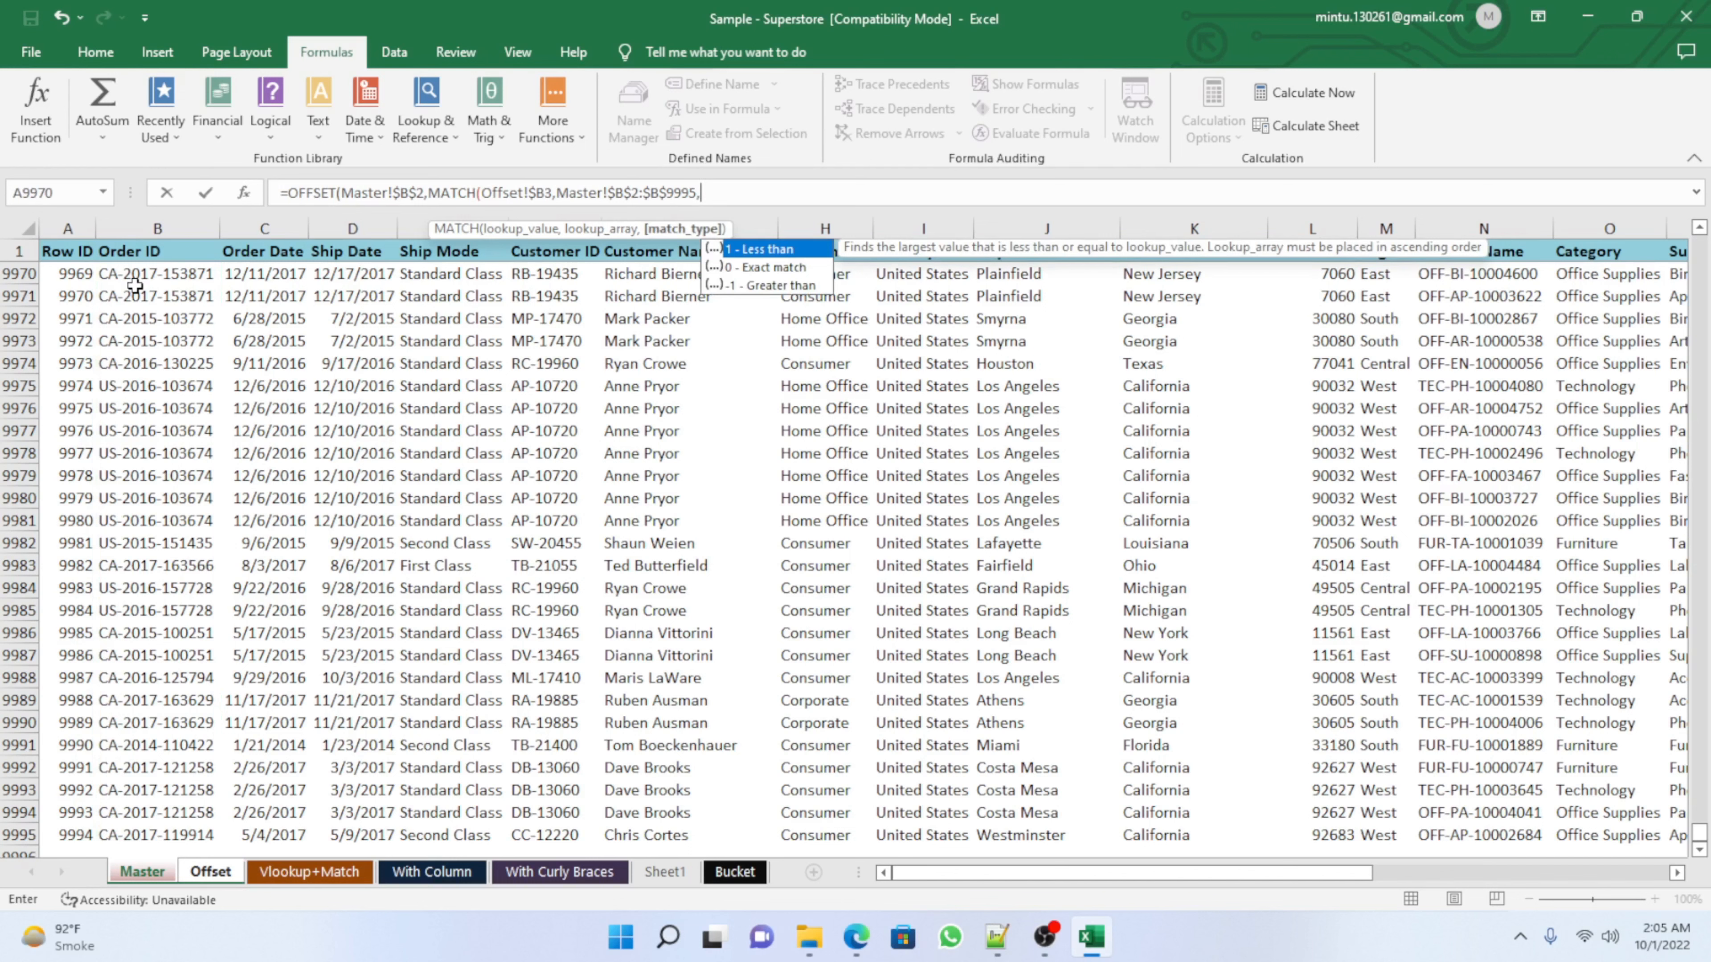
double_click(763, 273)
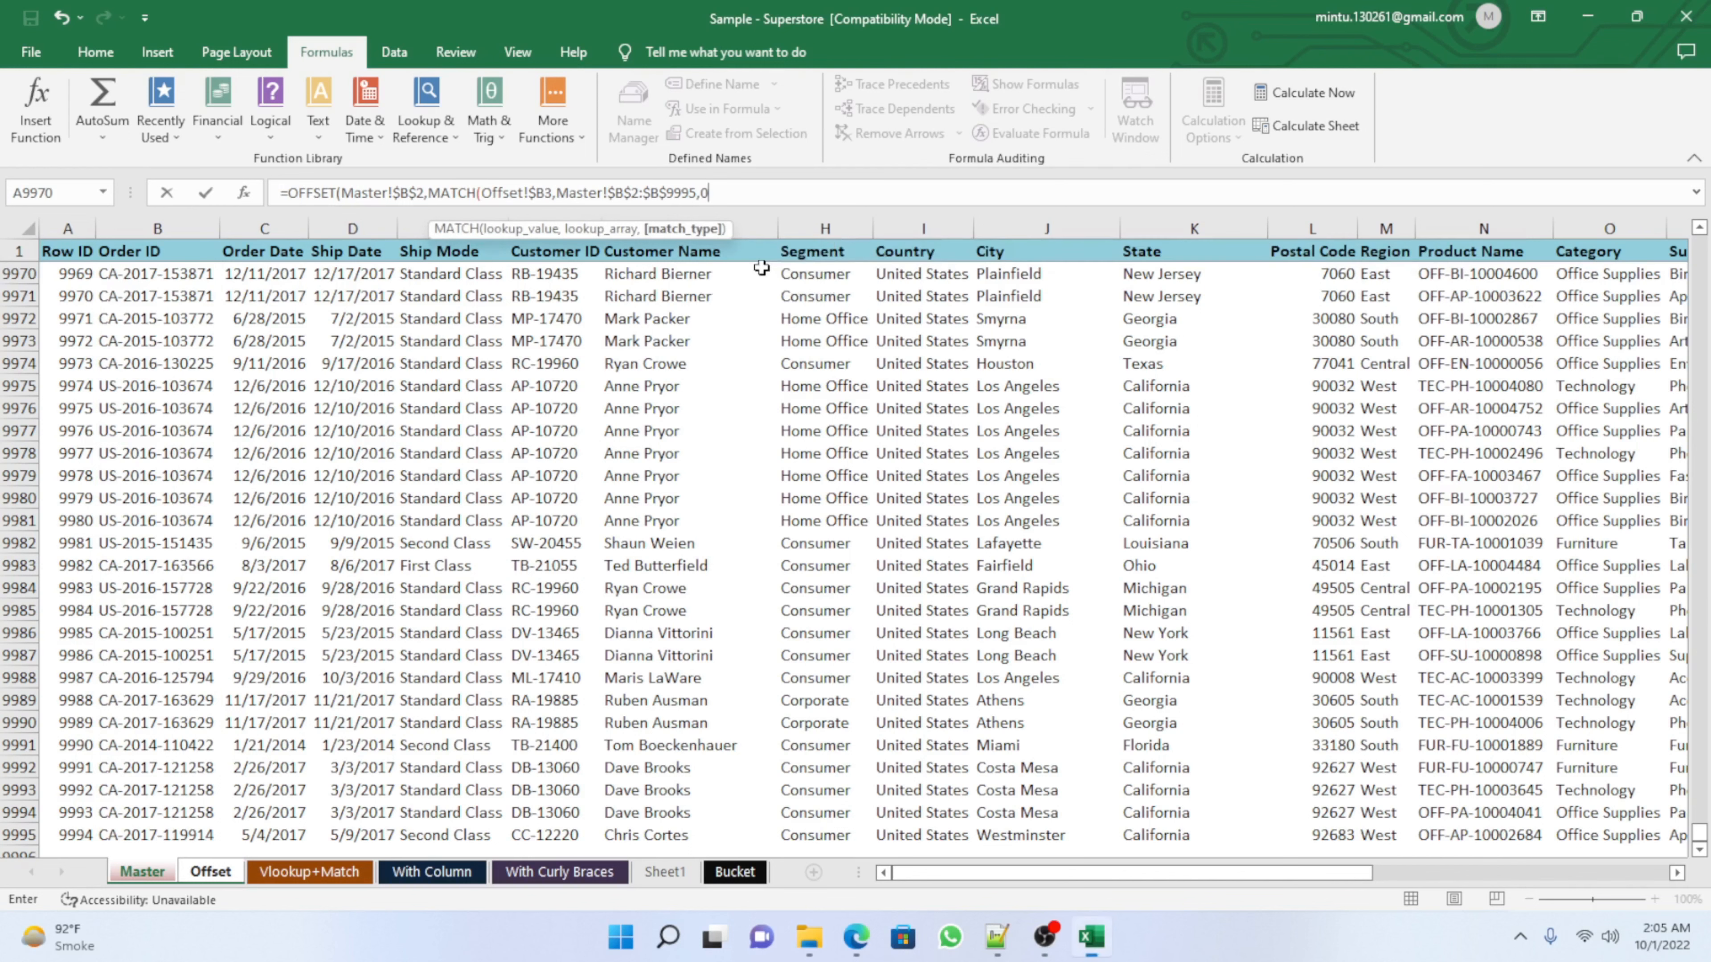
click(733, 193)
text())
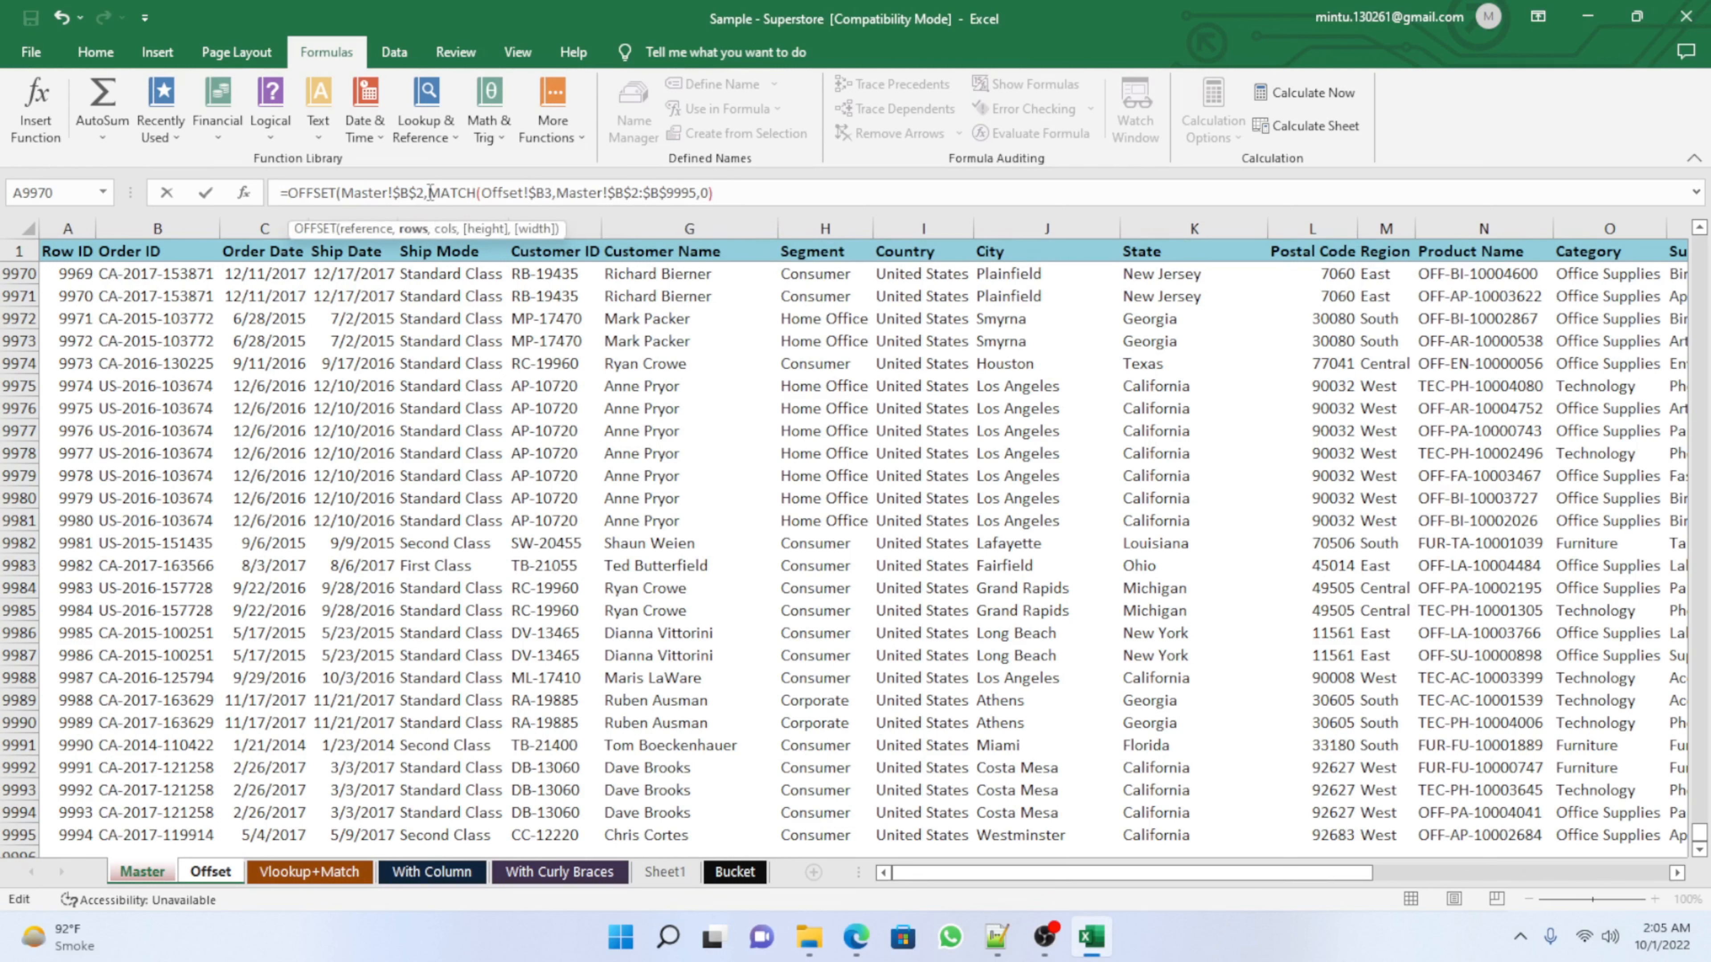
drag(429, 193, 695, 203)
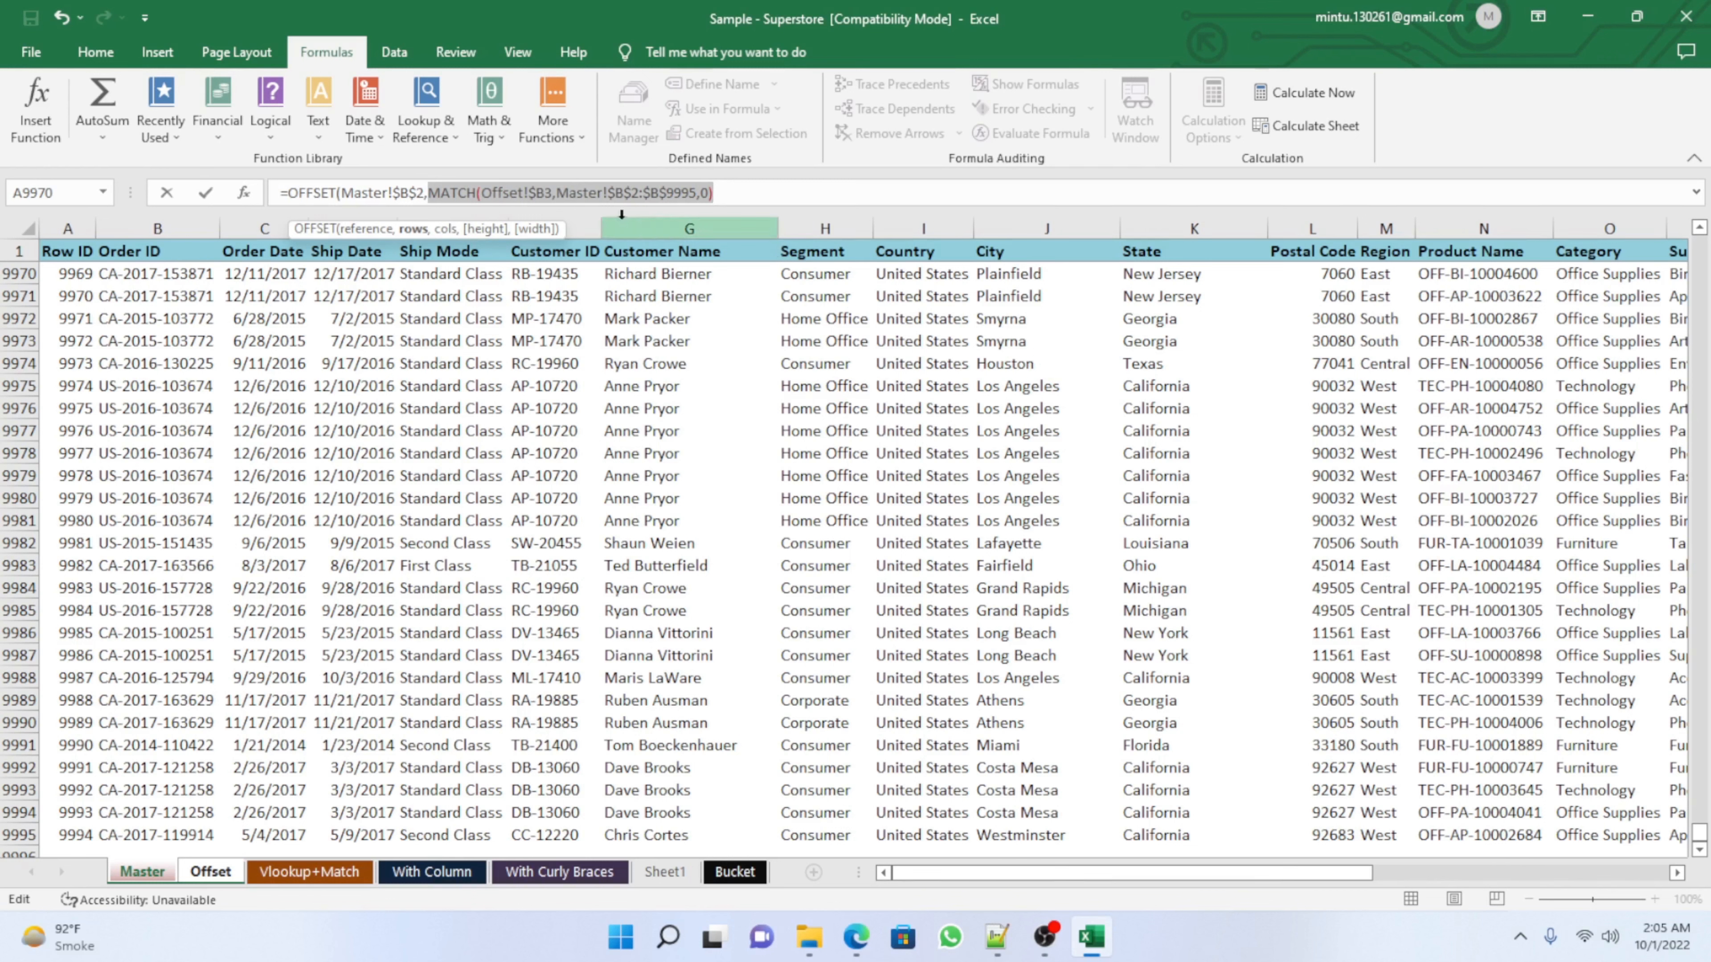
click(727, 192)
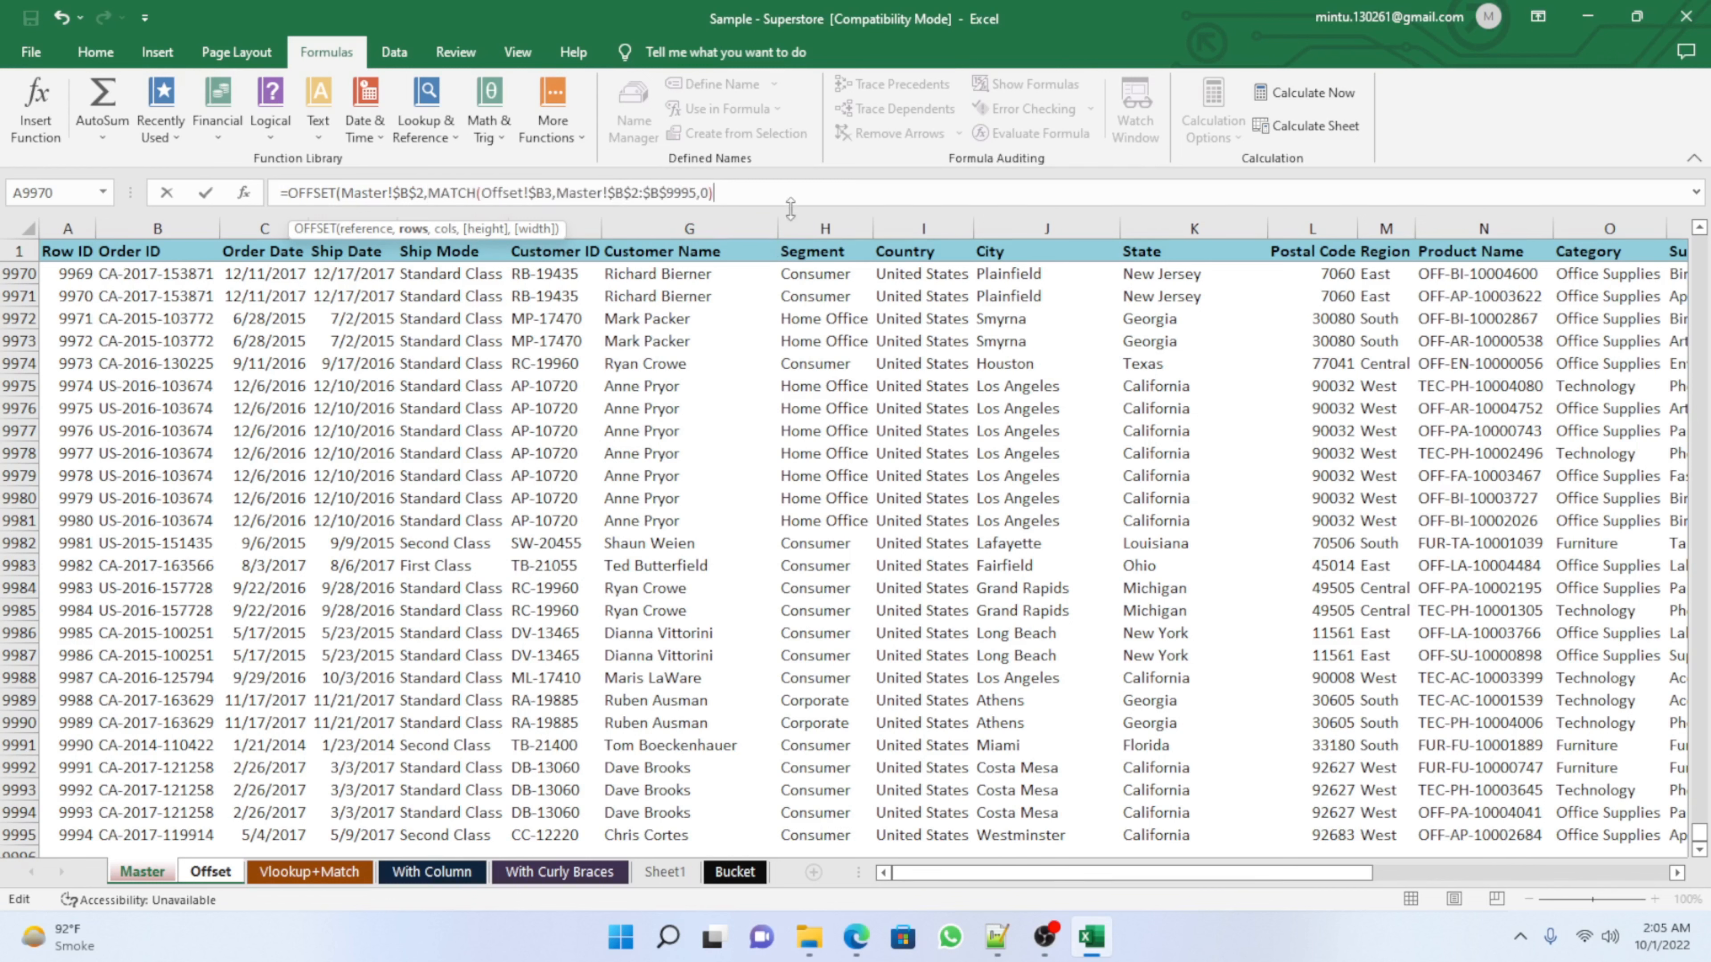
Step: Nest a second MATCH as the OFFSET cols argument, with the row-locked State header cell Offset!C$2 as its lookup value
text(,mat)
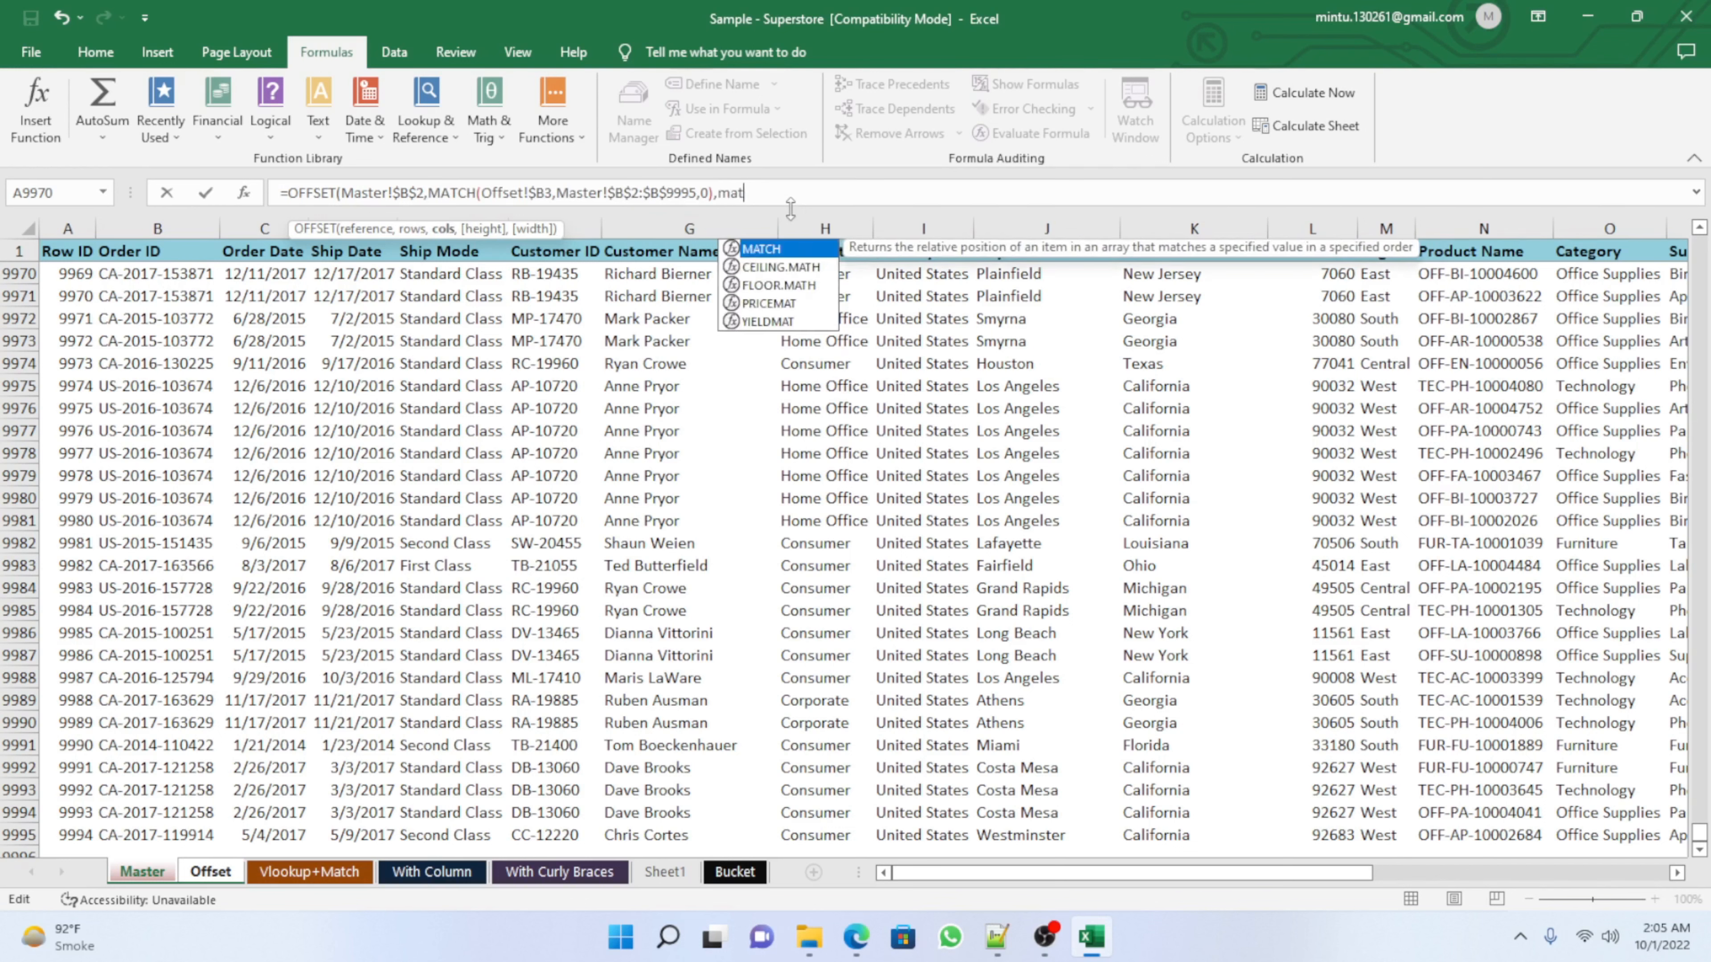
key(Tab)
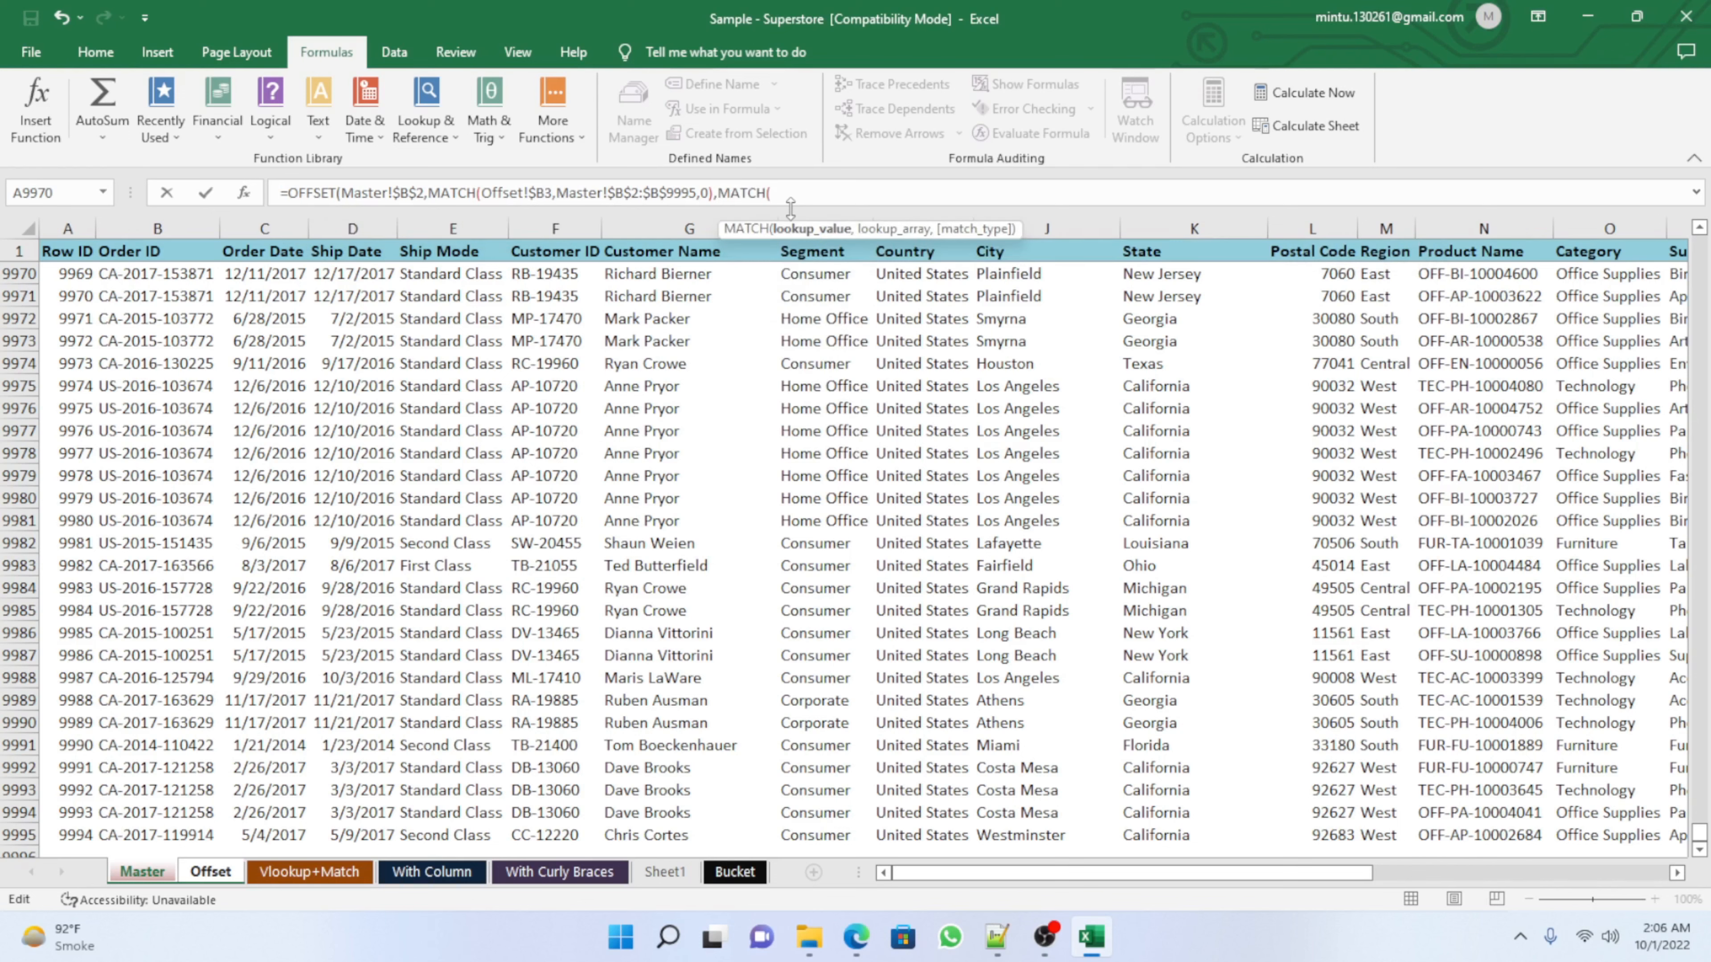
click(212, 872)
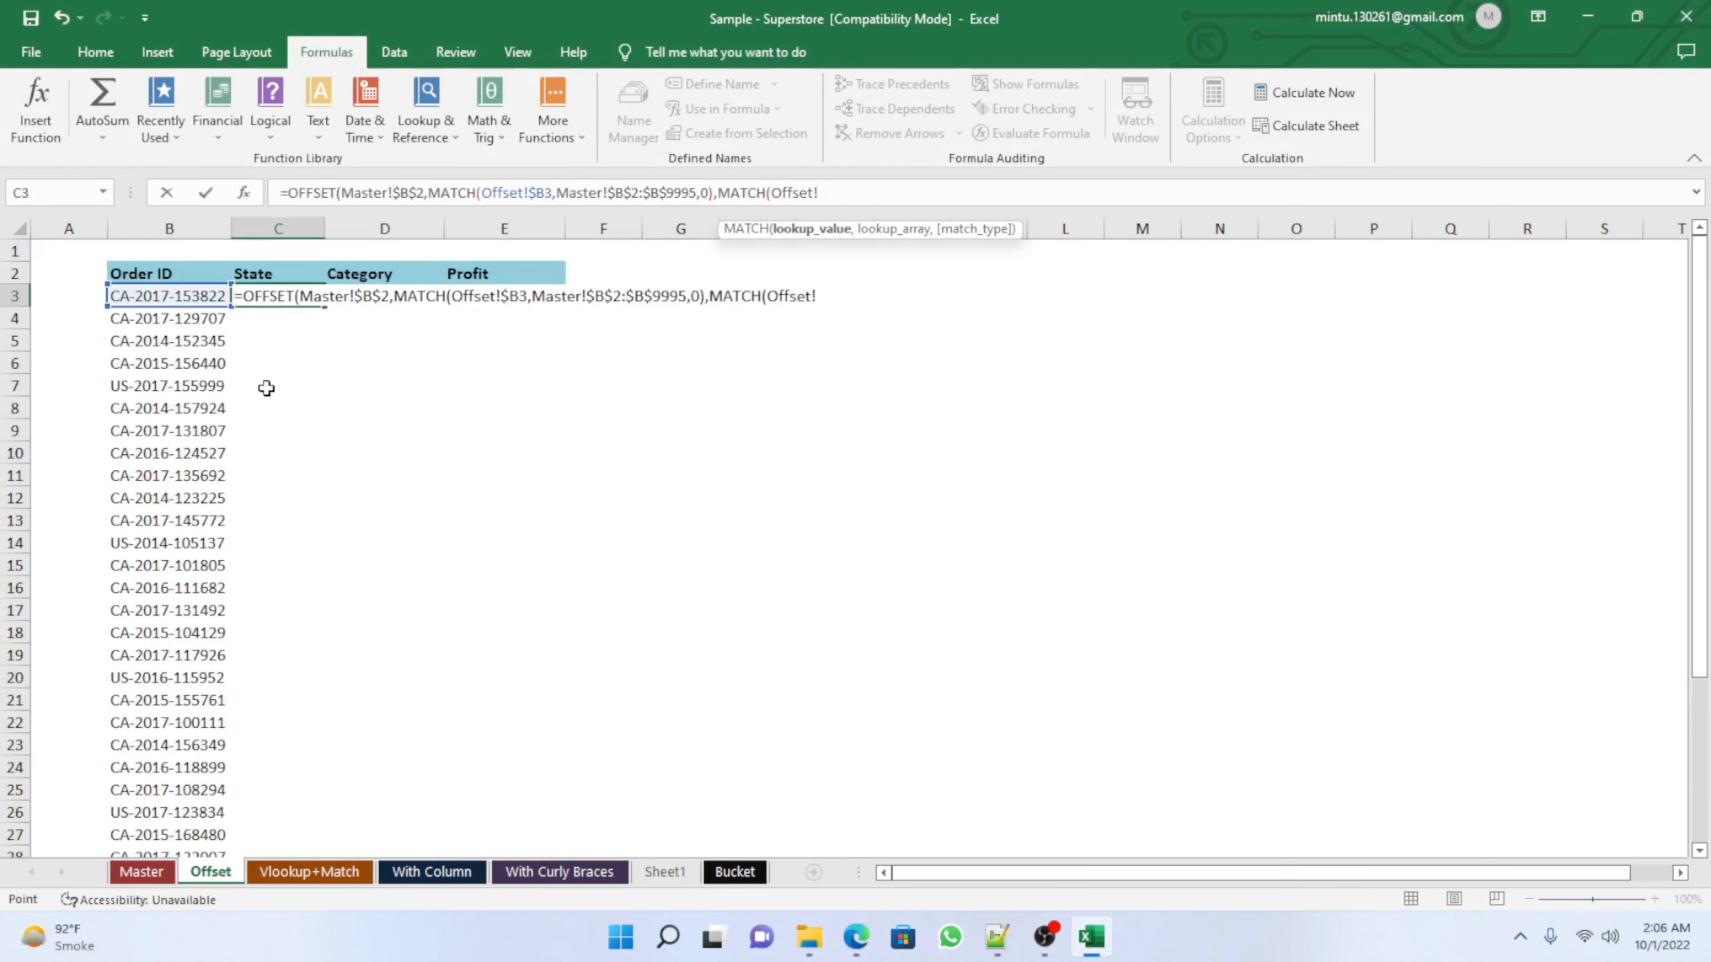
click(256, 272)
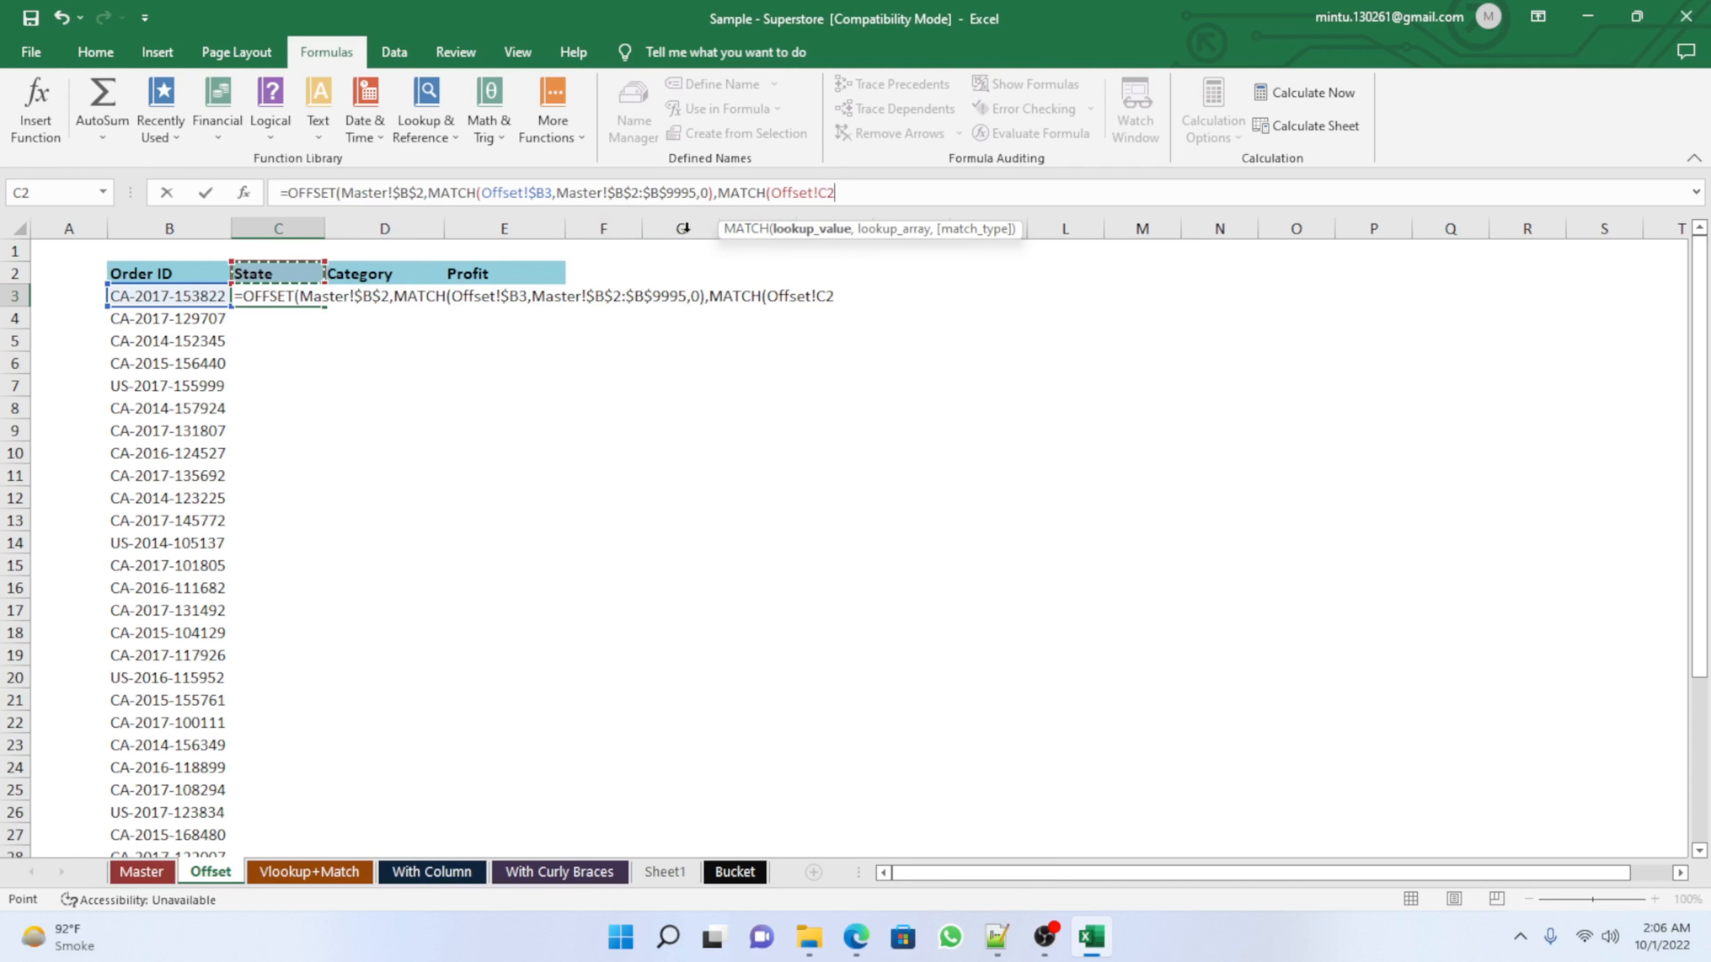
click(829, 193)
text($)
click(850, 194)
text(,)
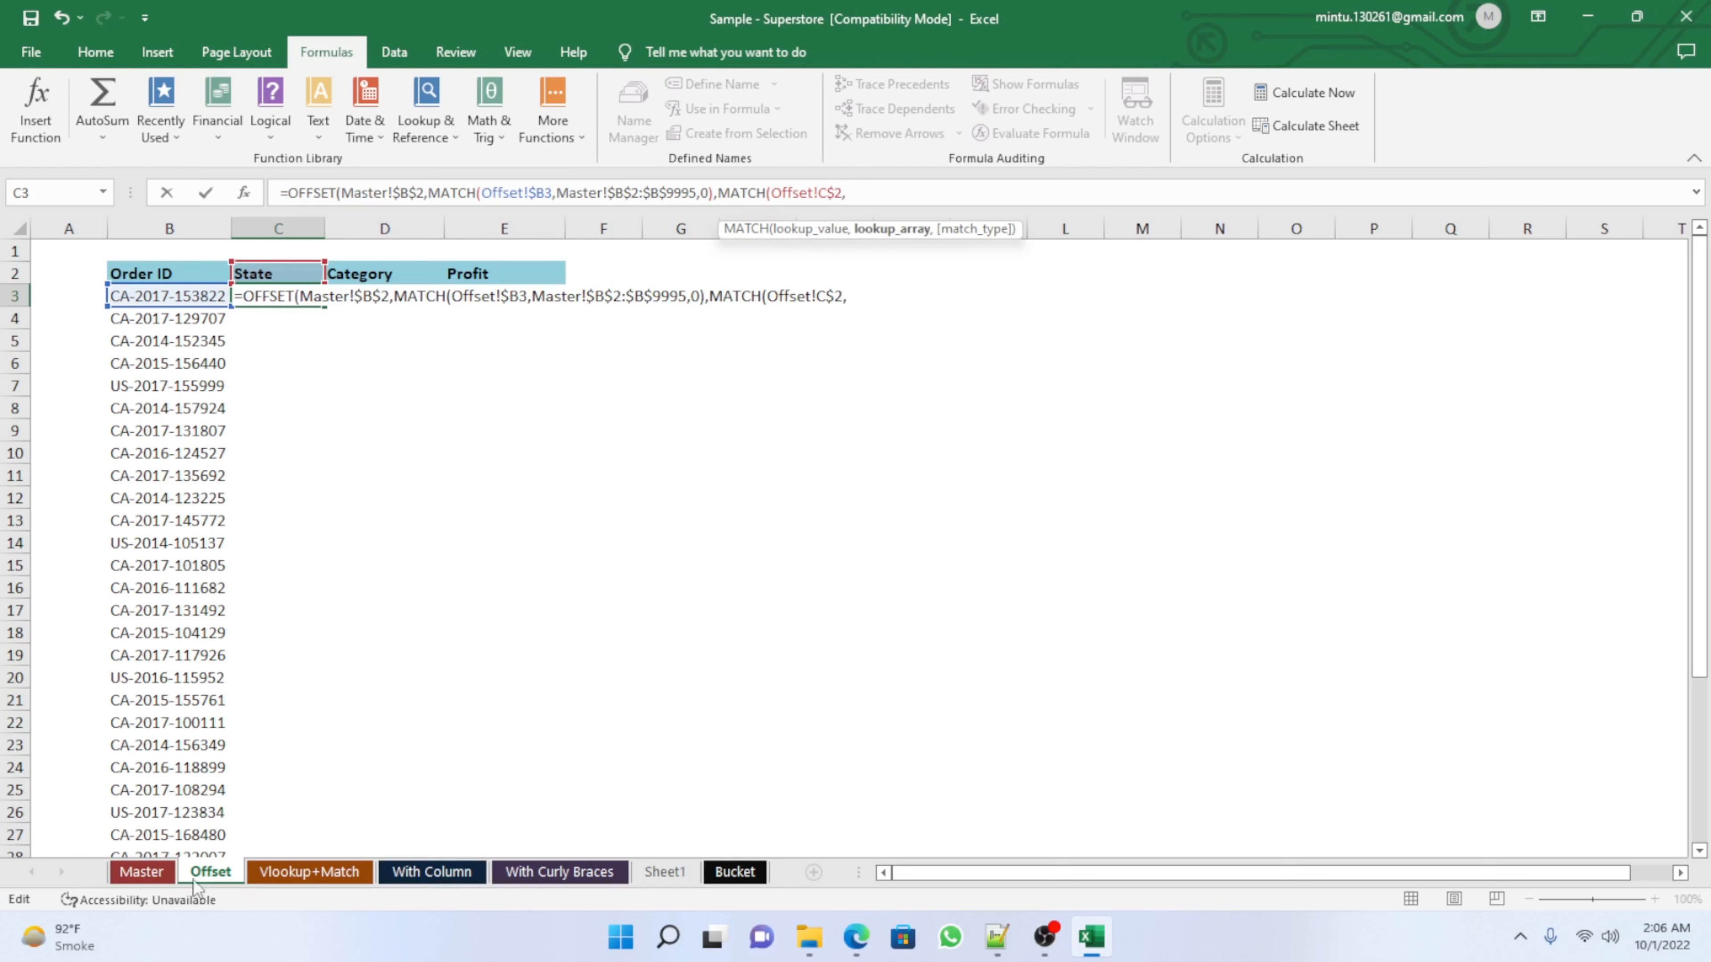
Step: Set the second MATCH's lookup array to Master's header row as the absolute range $B$1:$U$1
click(141, 871)
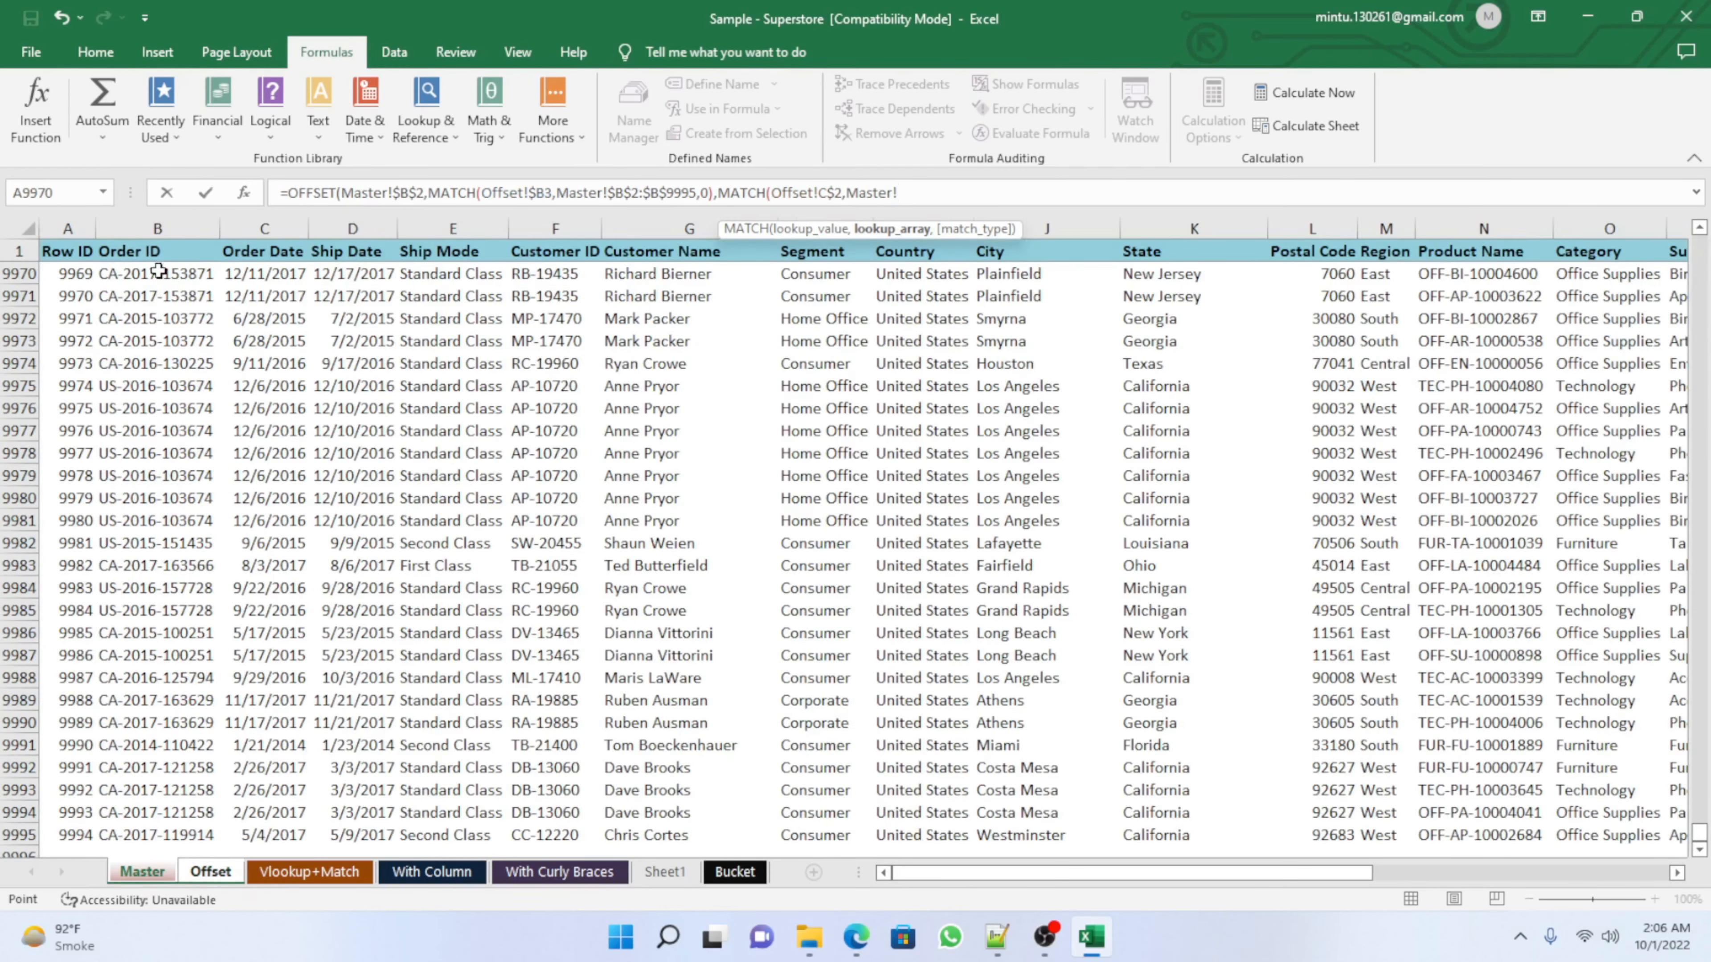
click(130, 250)
key(ctrl+shift+Right)
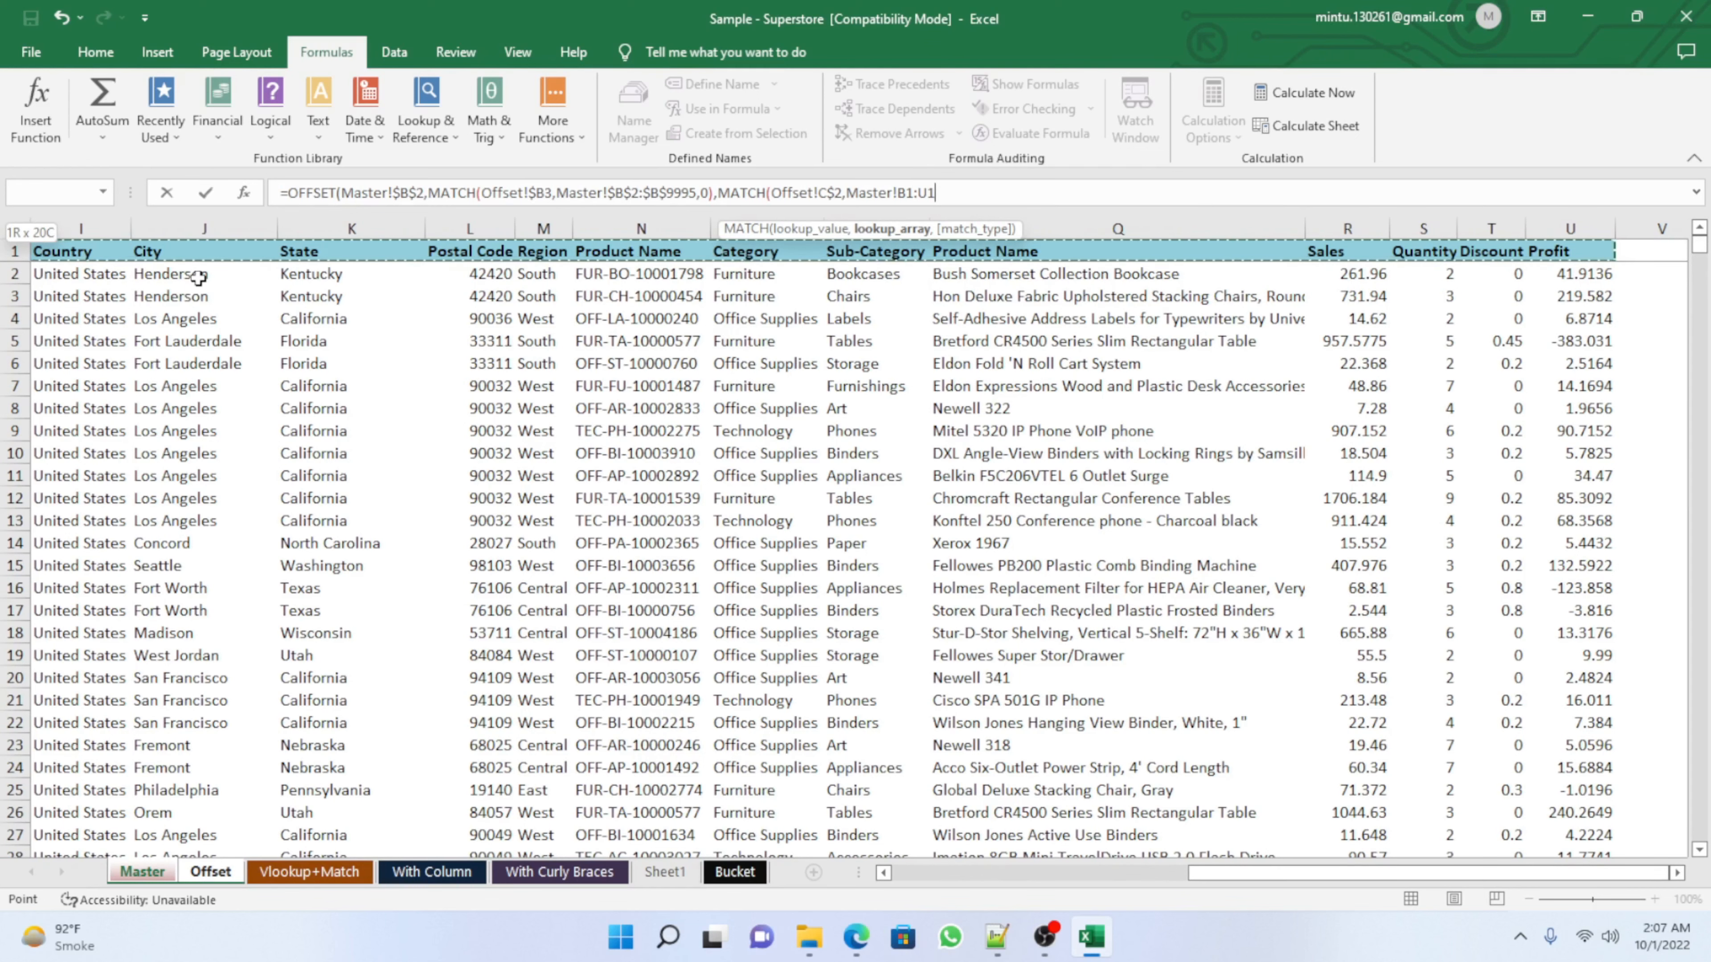
key(F4)
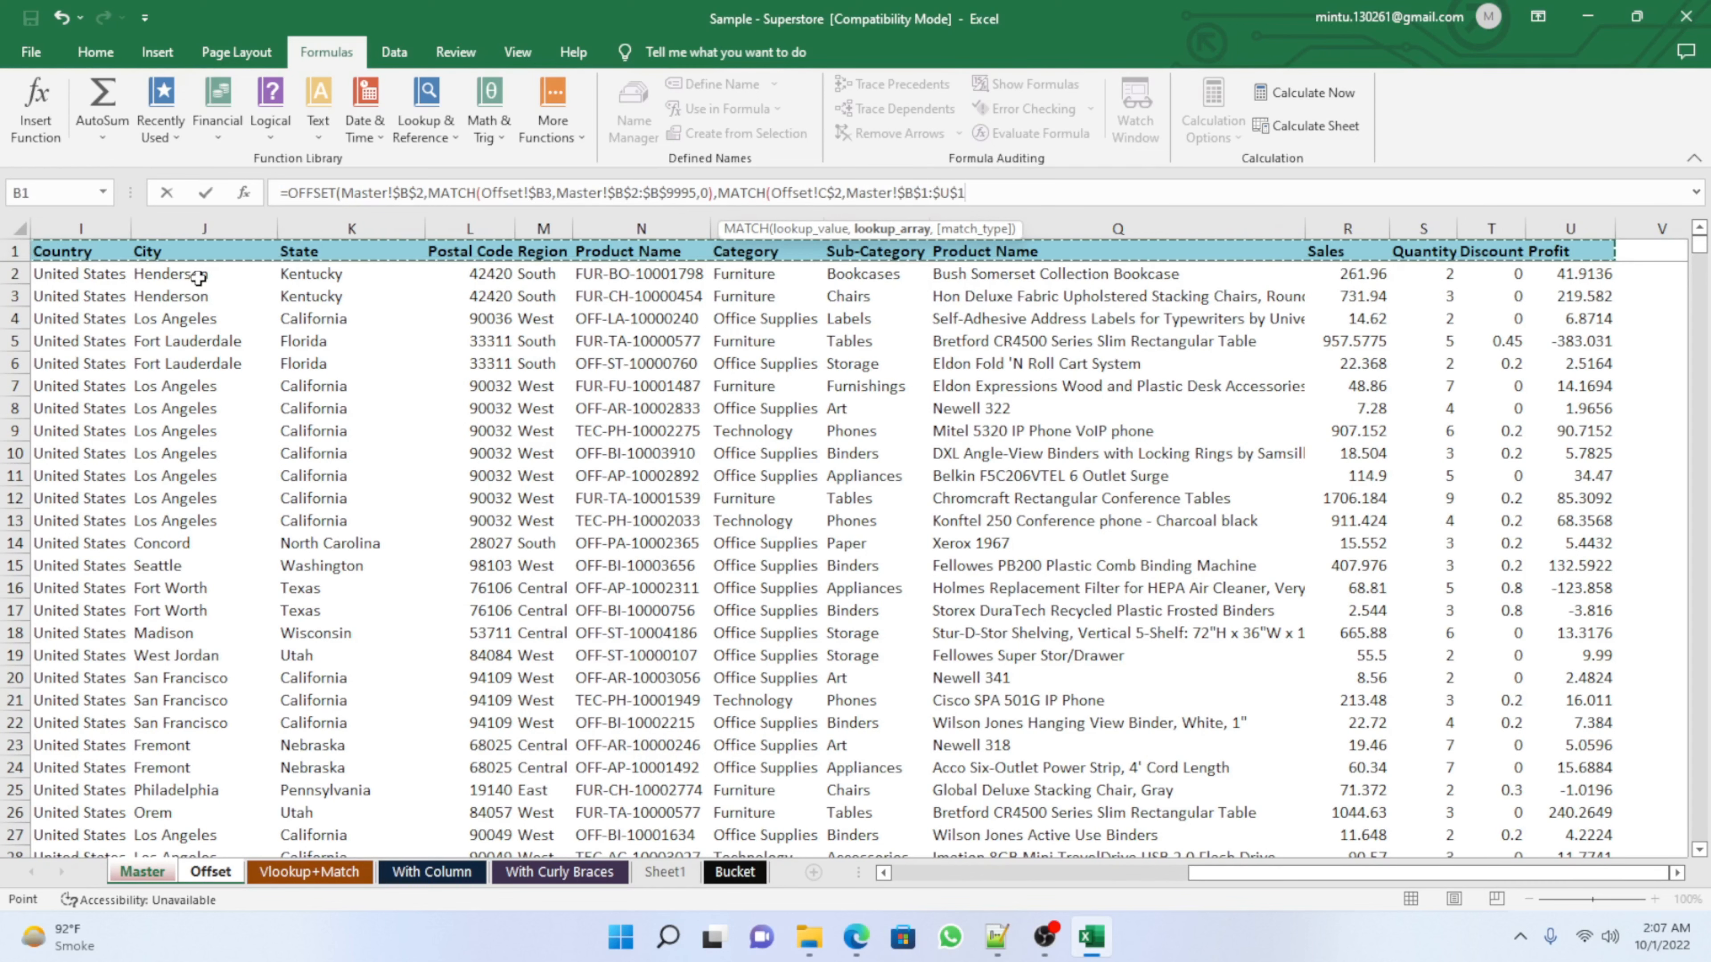
Step: Set the second MATCH's match type to 0 (Exact match), close both functions and enter the OFFSET formula in C3
text(,)
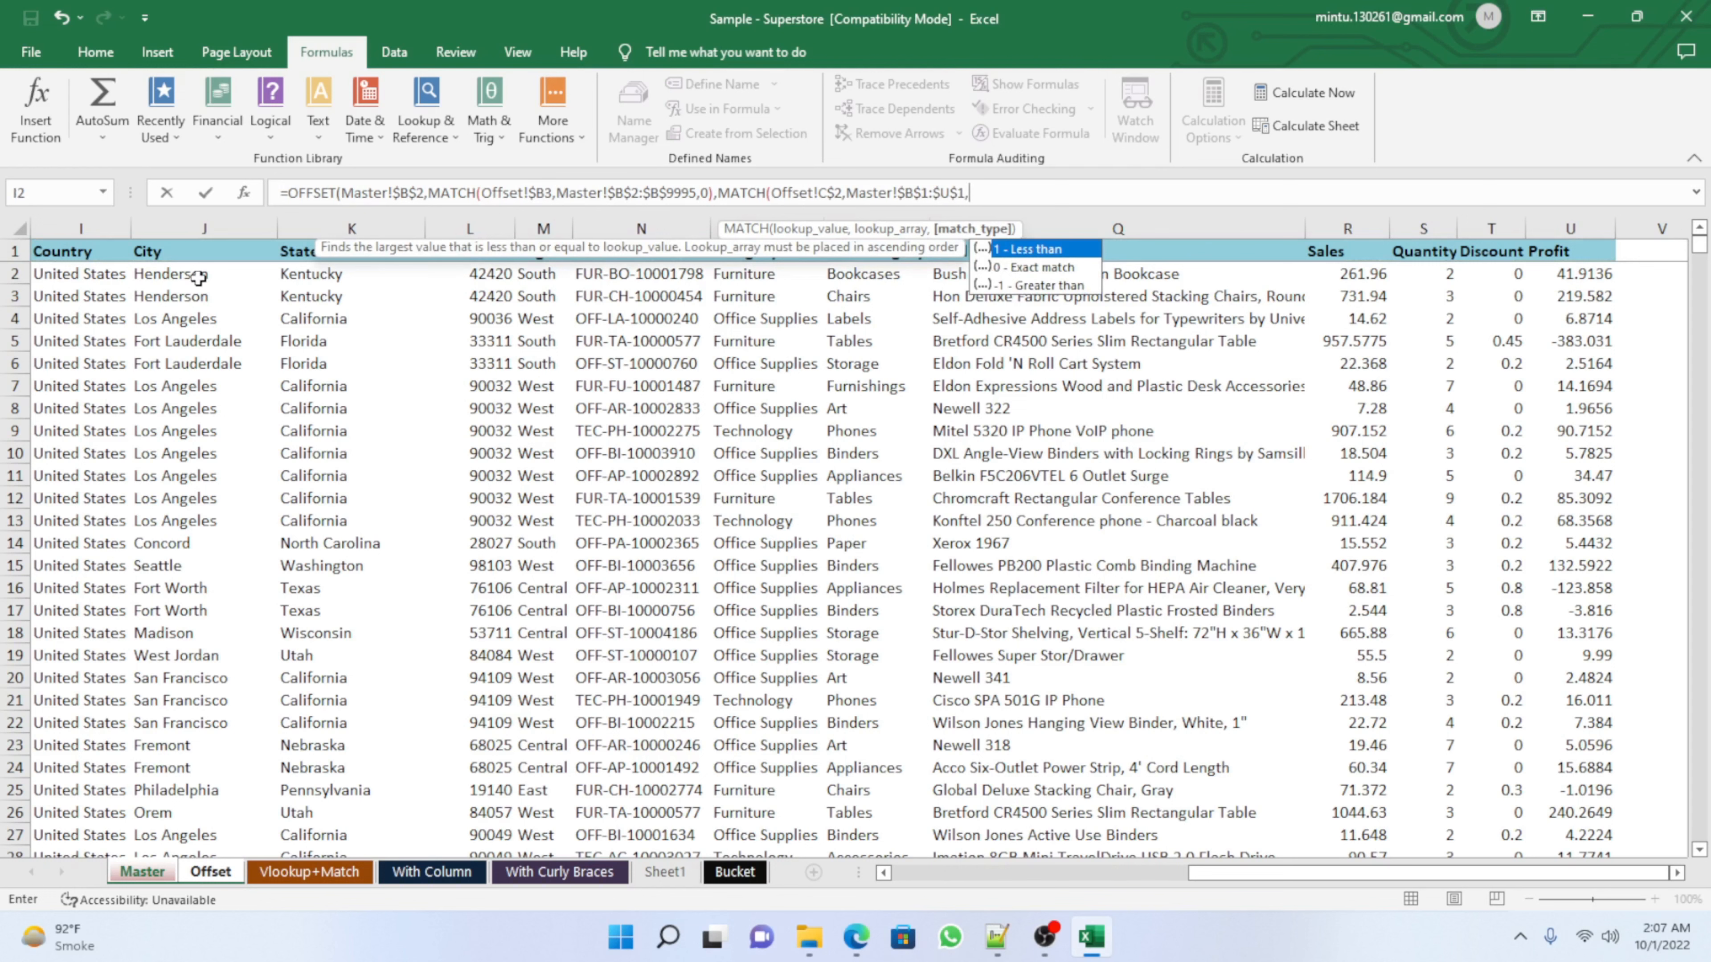
click(1004, 268)
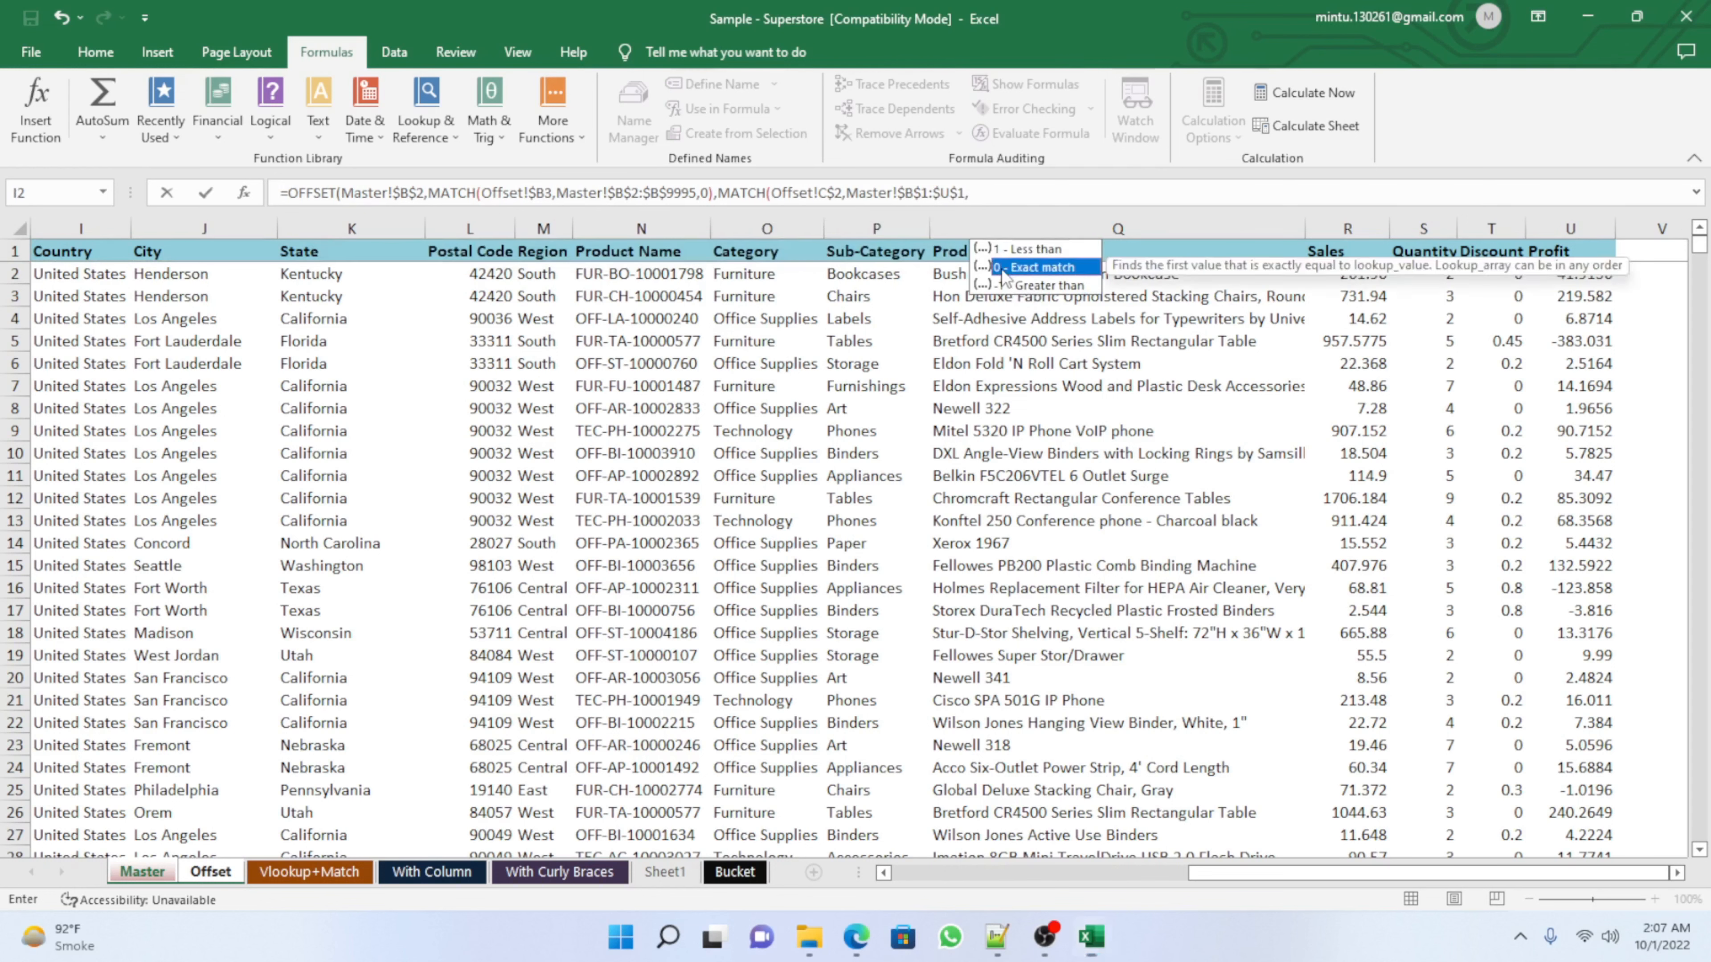
double_click(1004, 268)
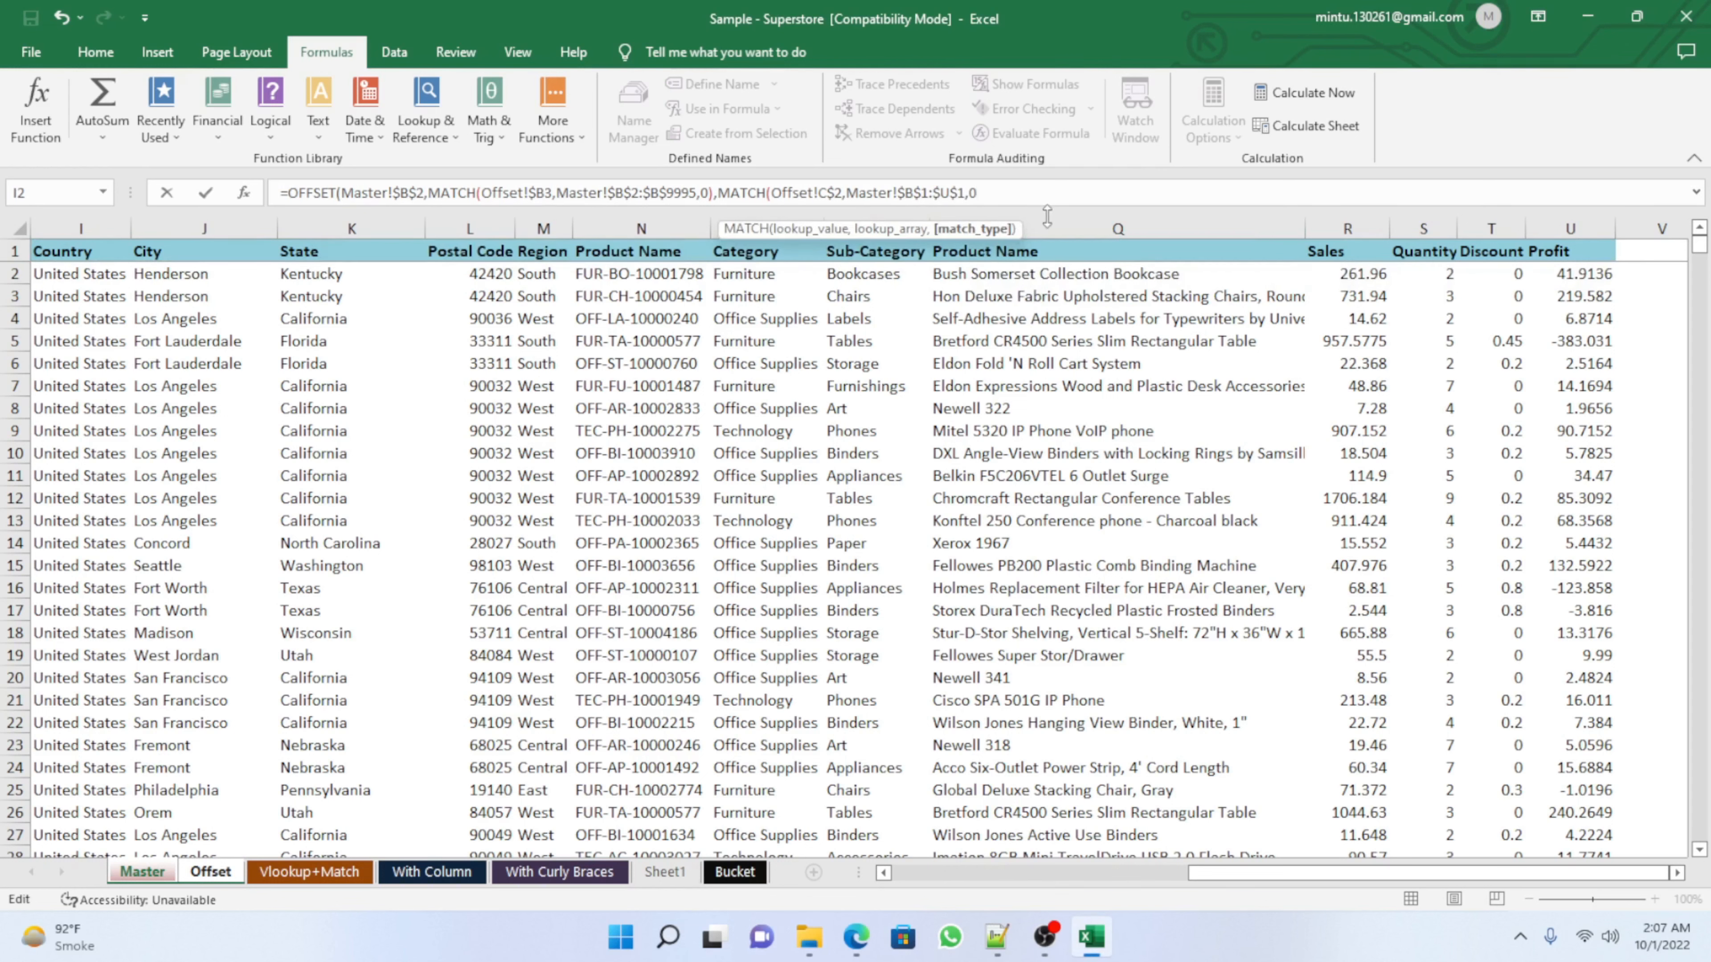
text())
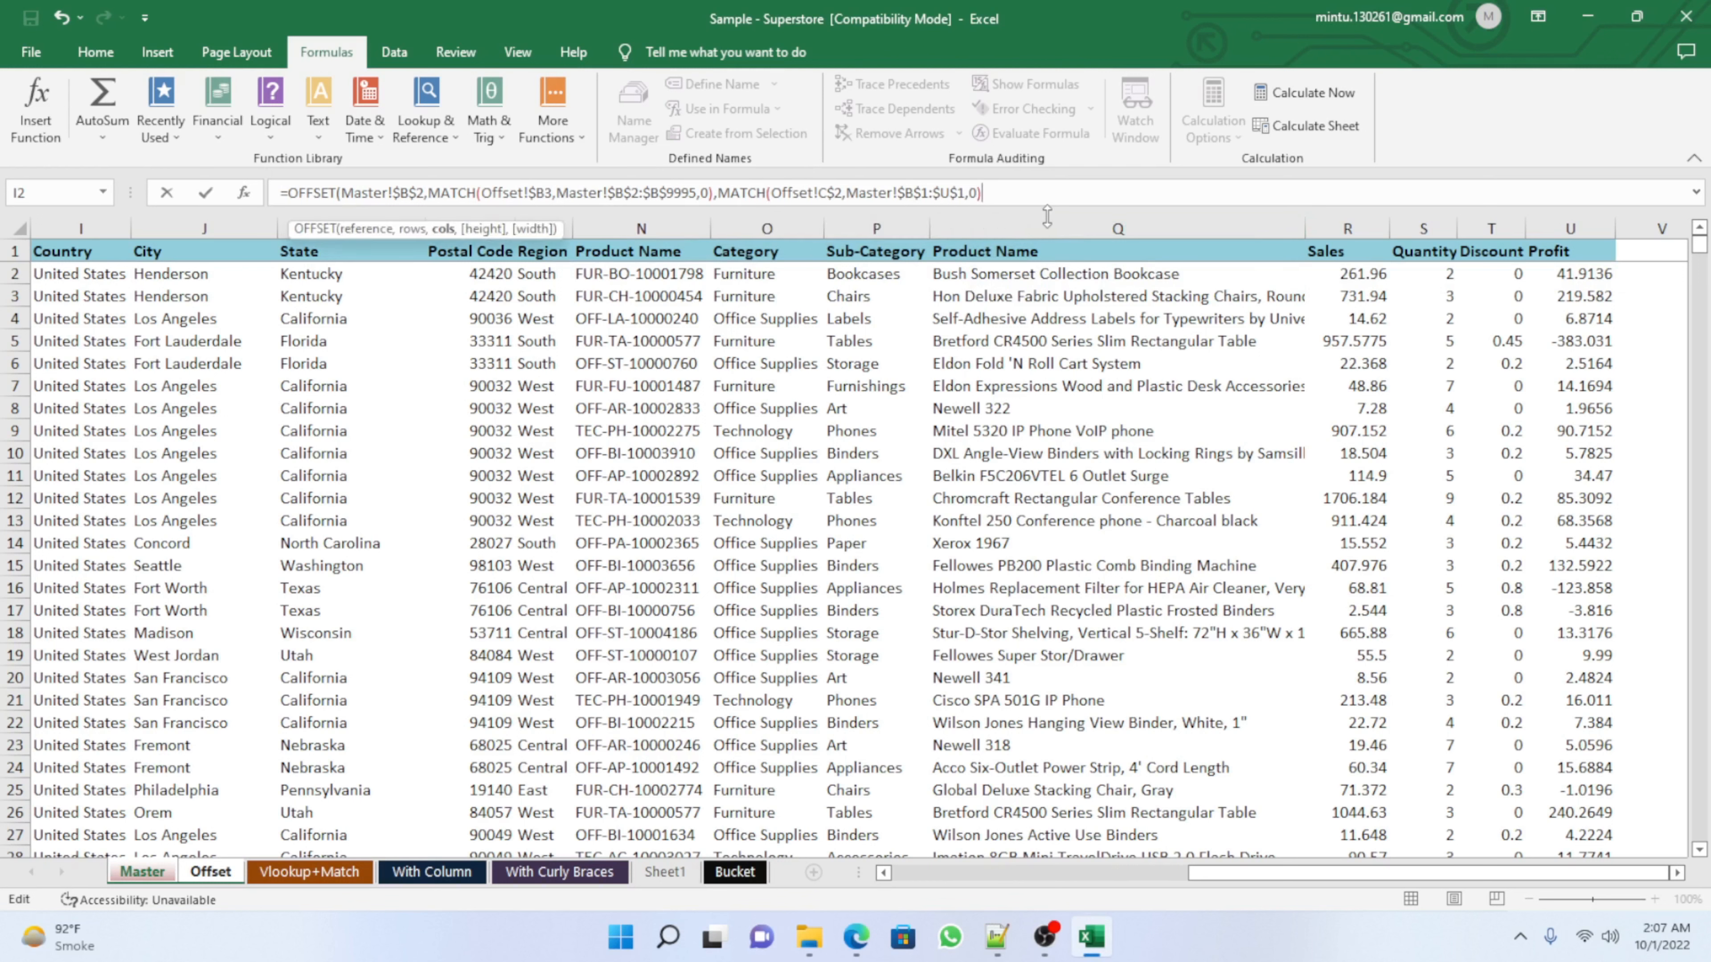
text())
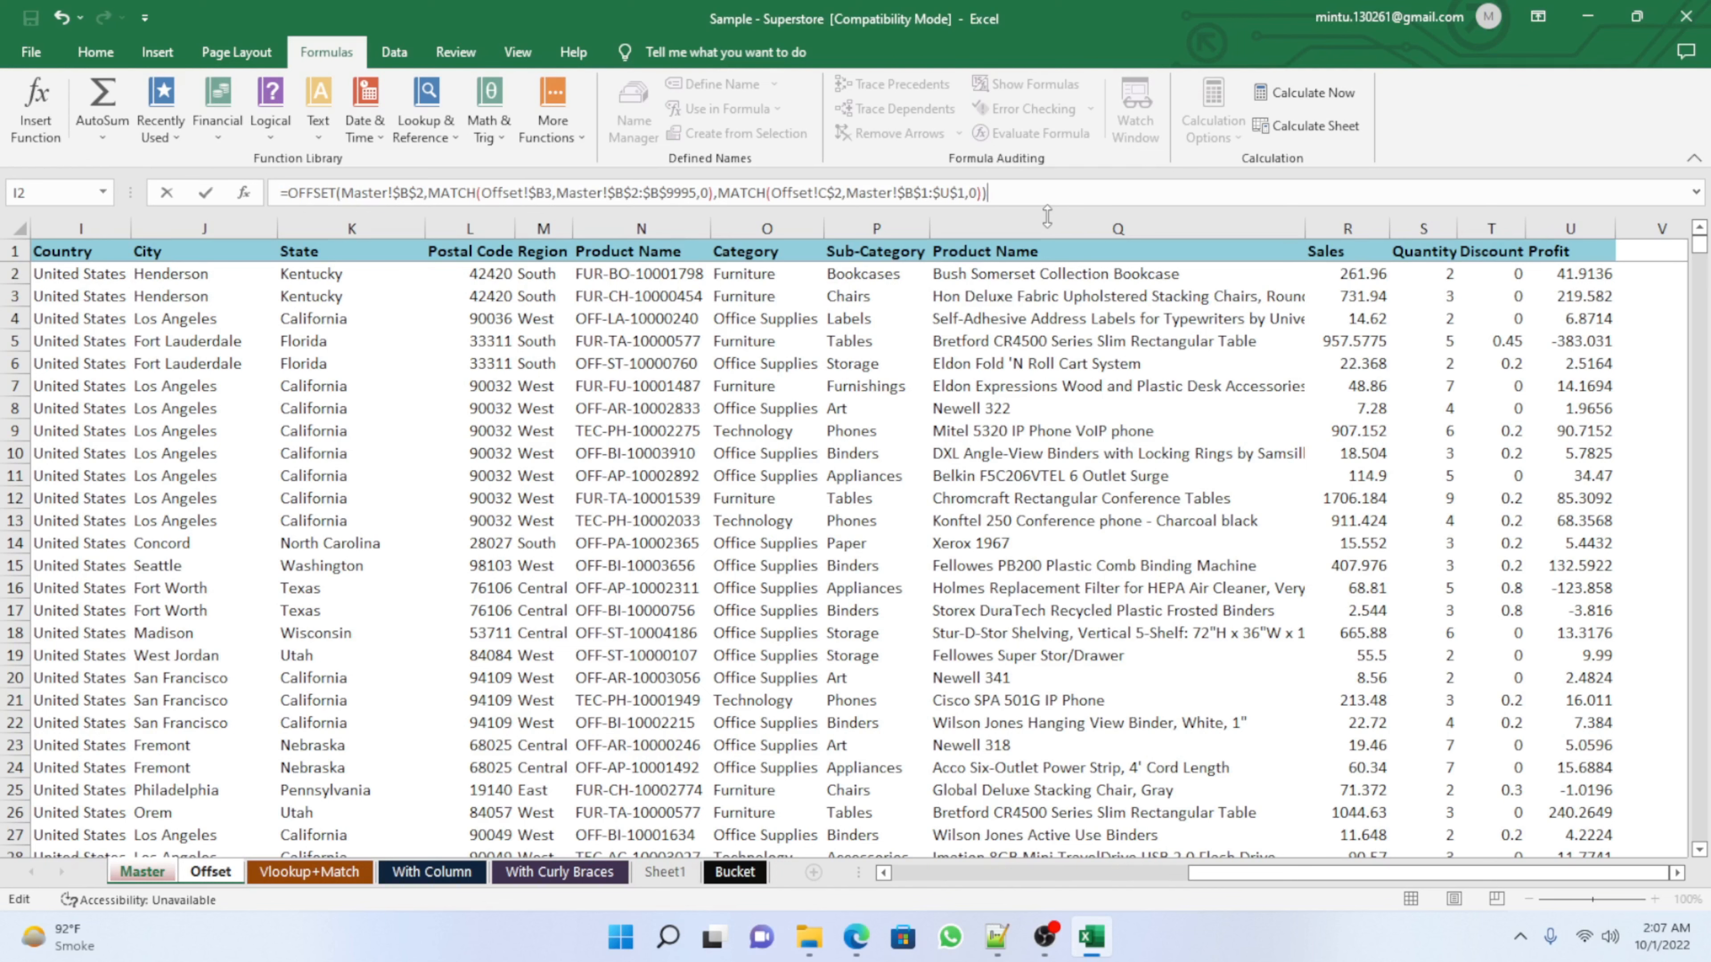
key(Return)
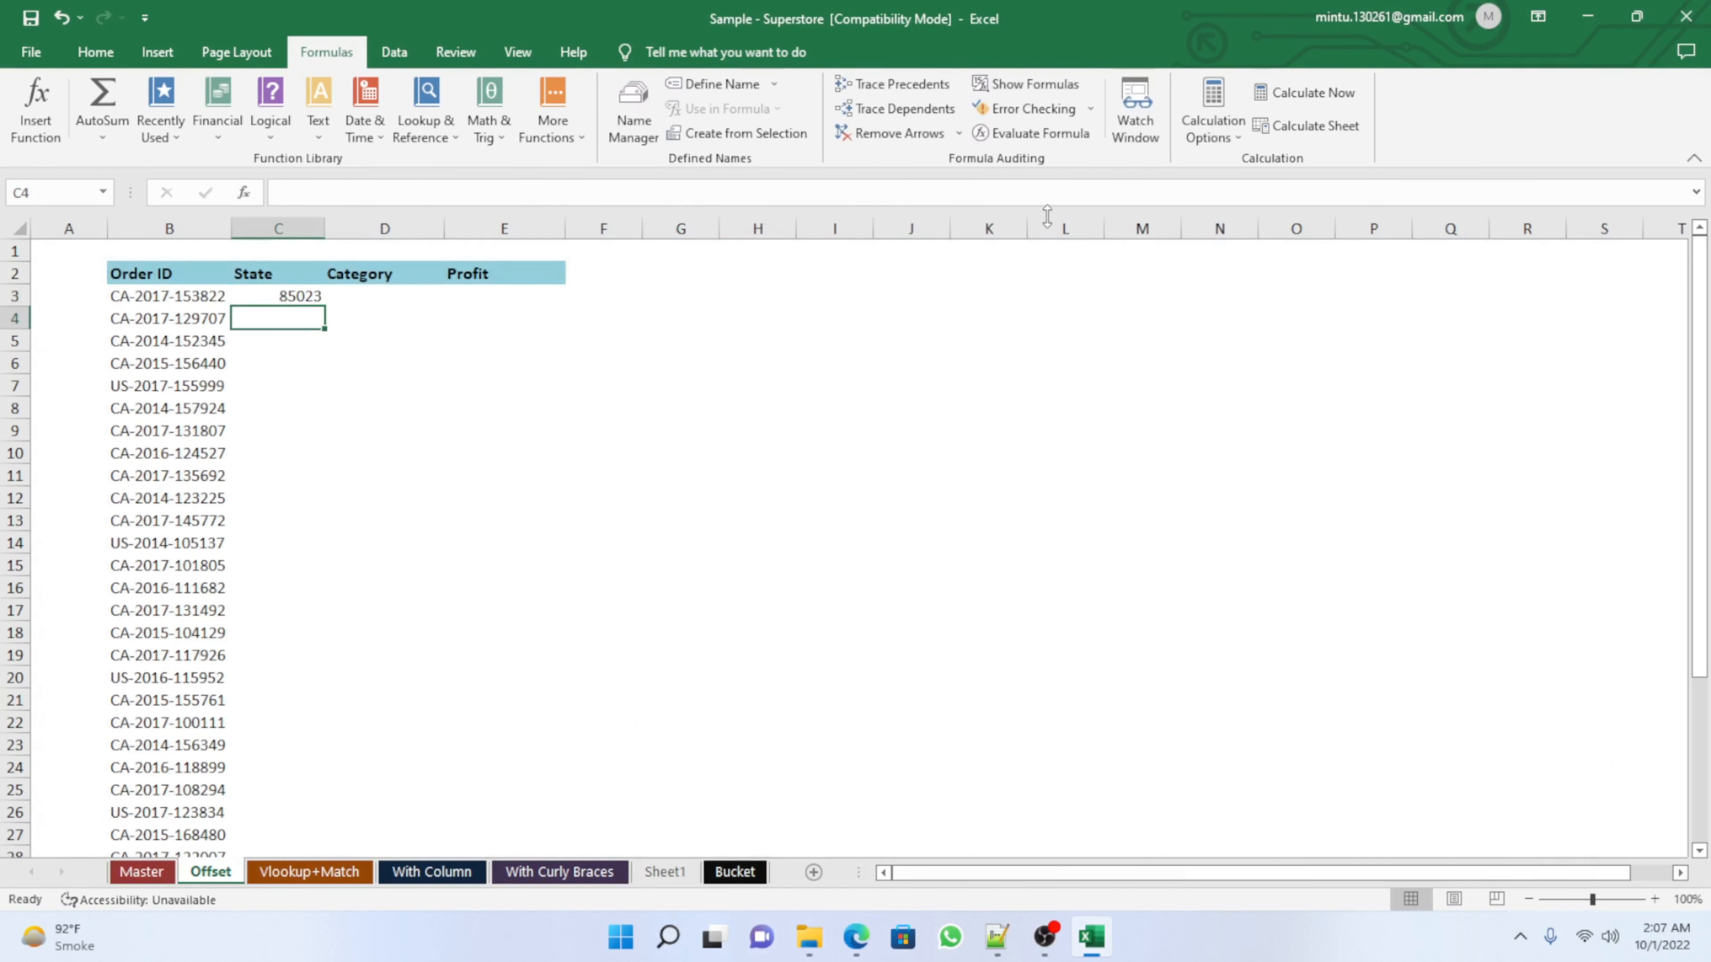
Step: Compare the result in C3 with the State and Postal Code columns on the Master sheet
key(Up)
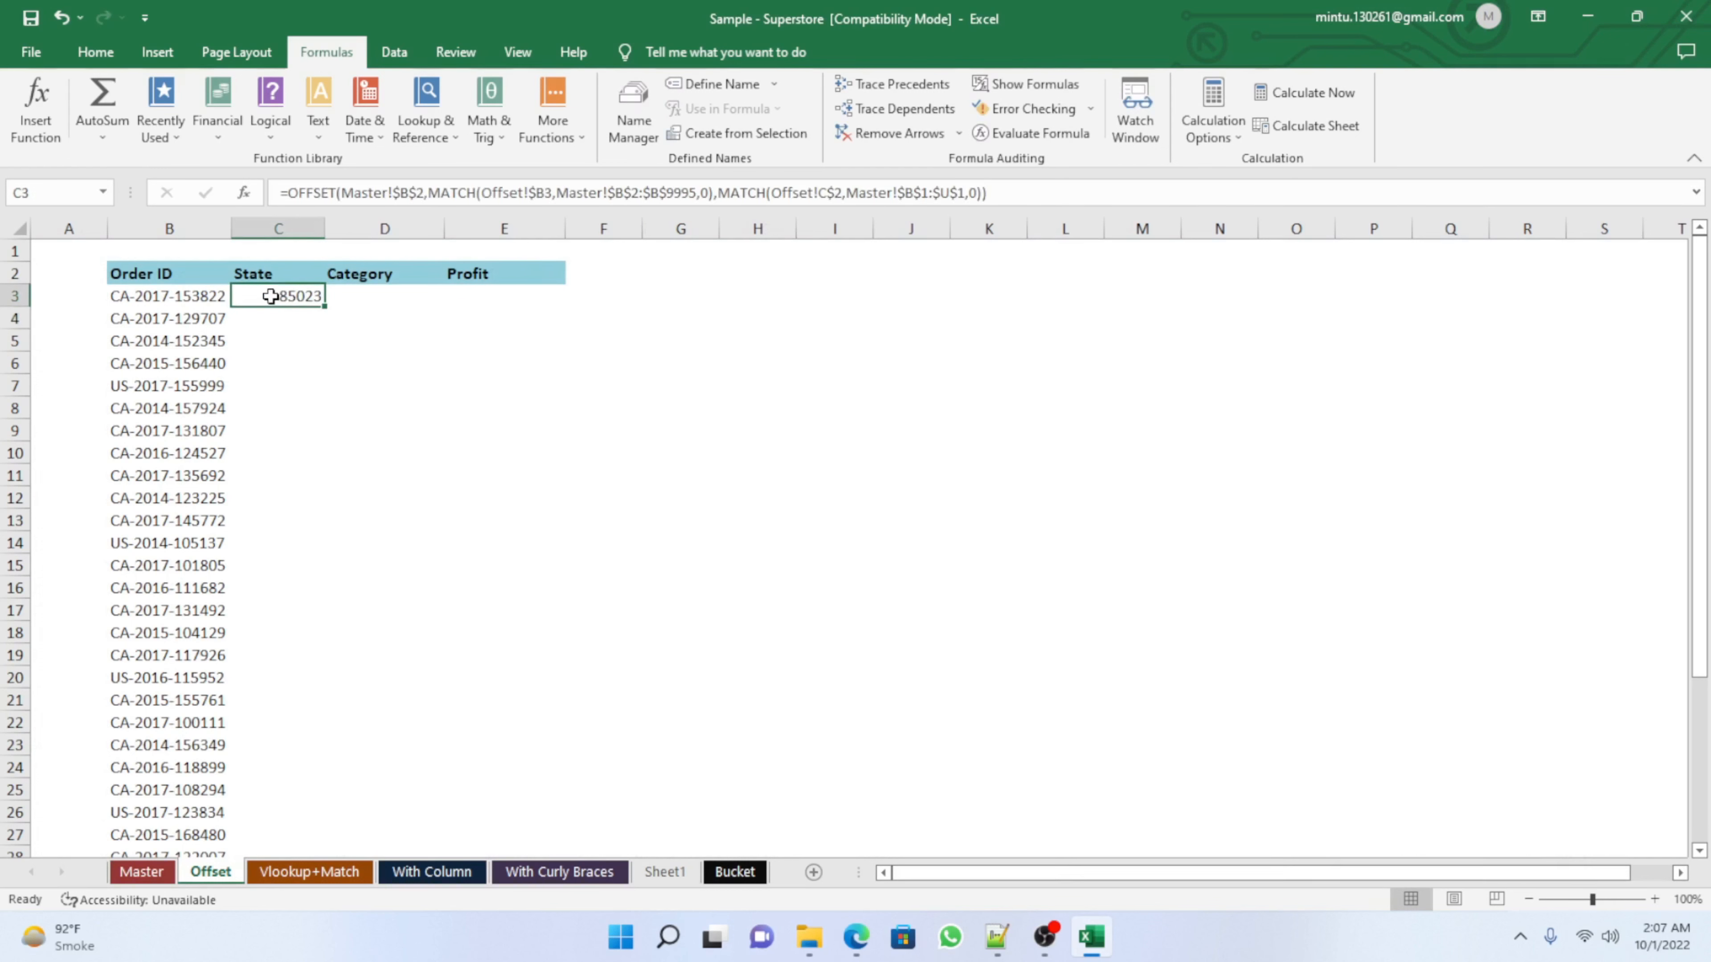
click(142, 873)
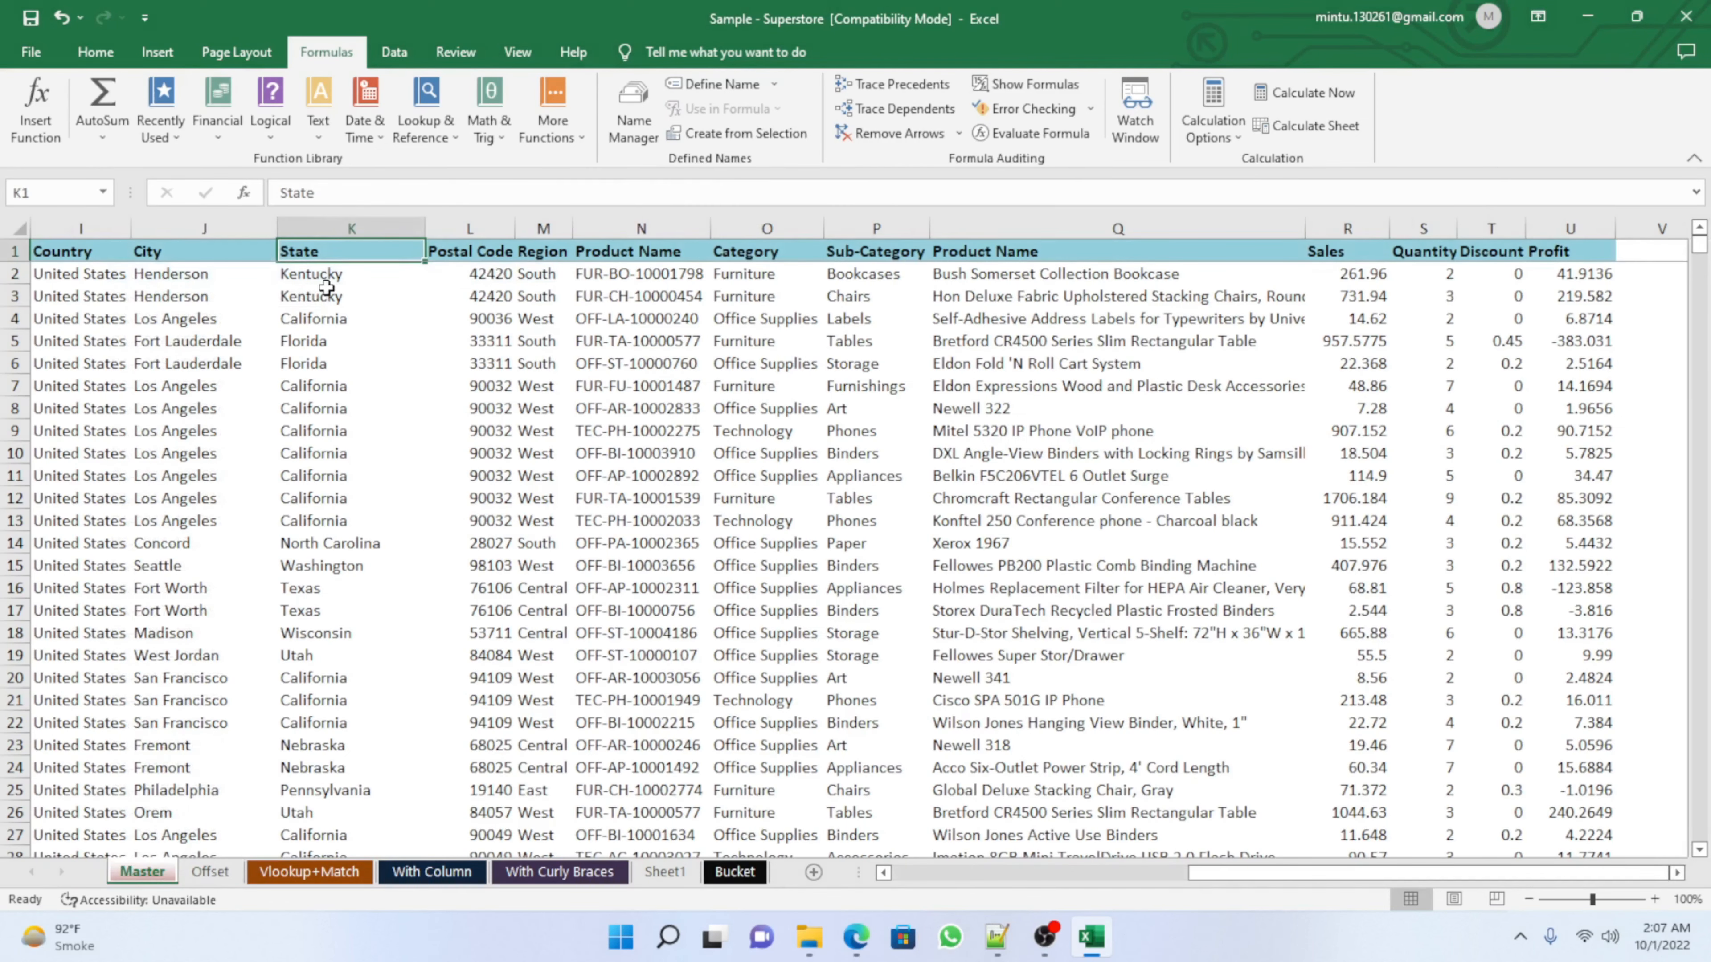
click(485, 299)
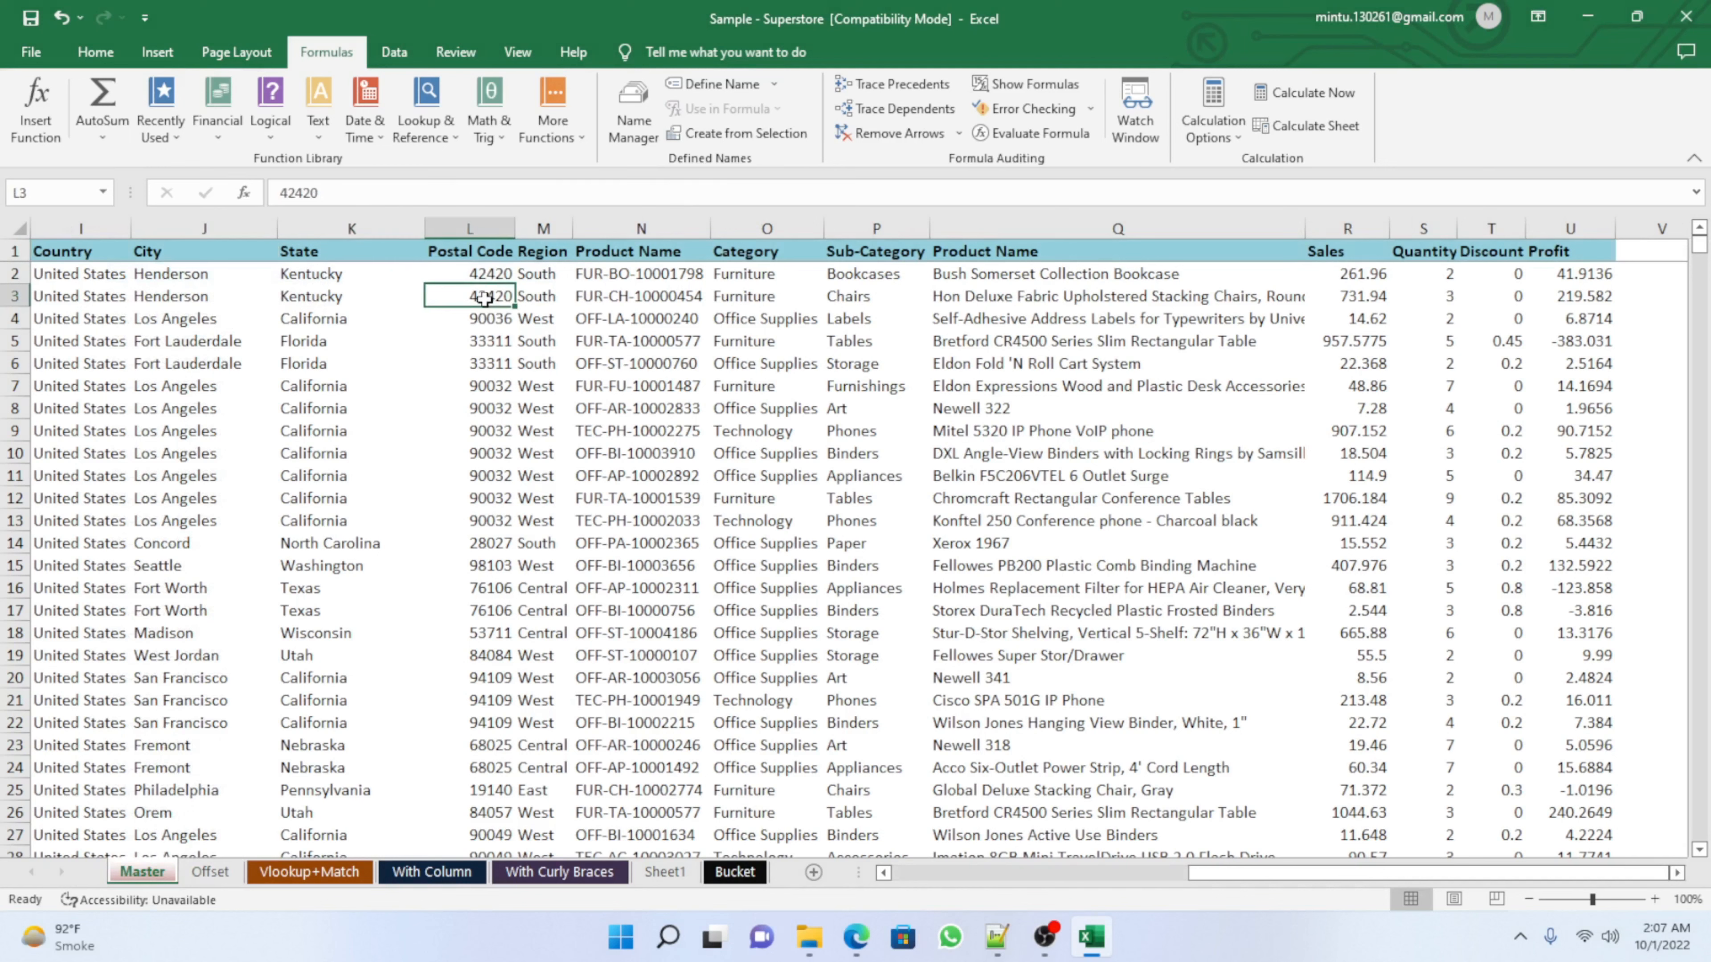
click(491, 254)
click(502, 384)
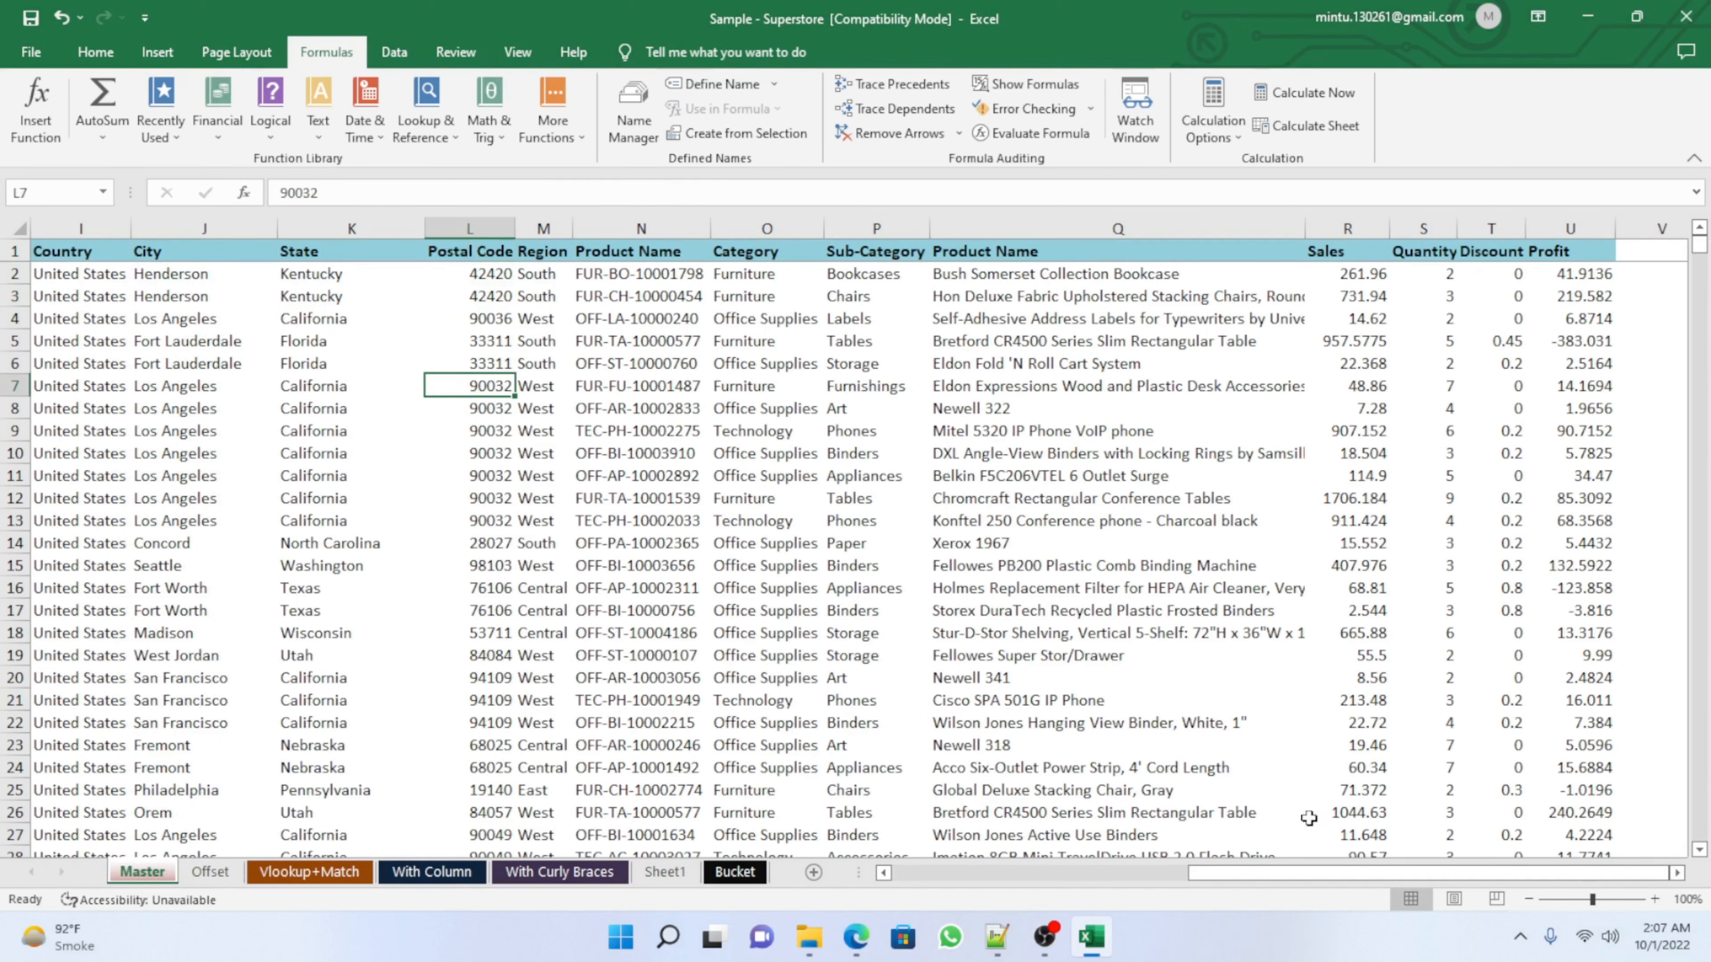
click(211, 872)
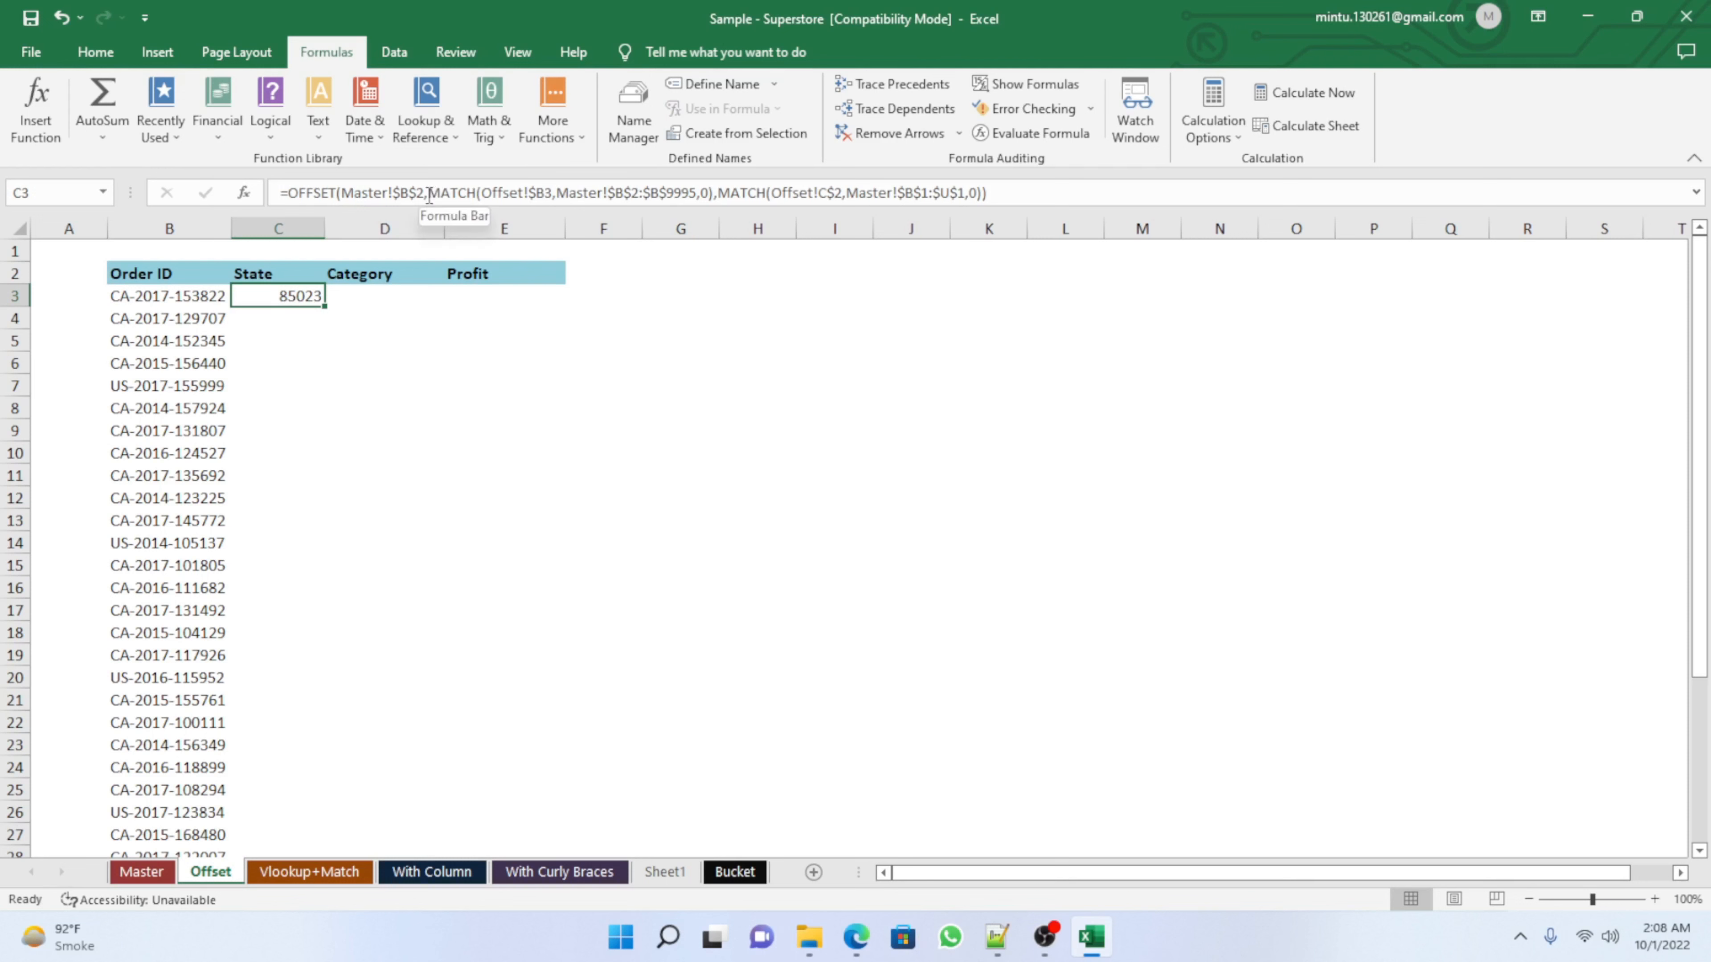
Step: Subtract 1 from the row MATCH in the OFFSET formula of cell C3
drag(429, 194, 706, 194)
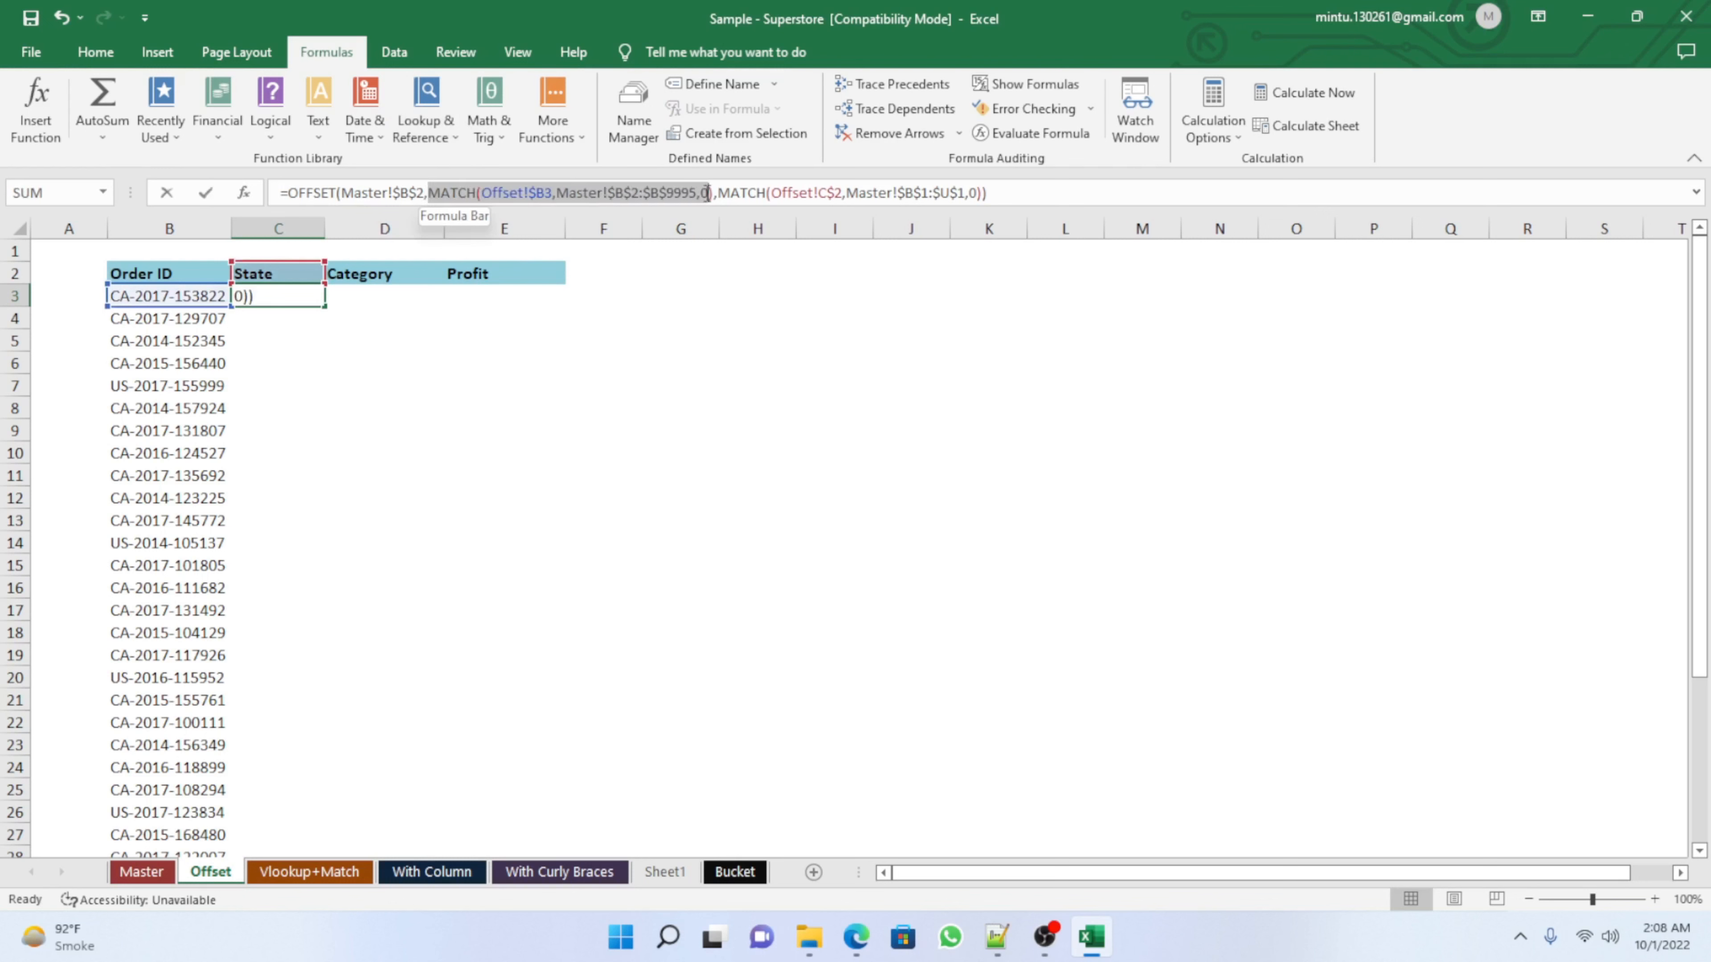
click(713, 194)
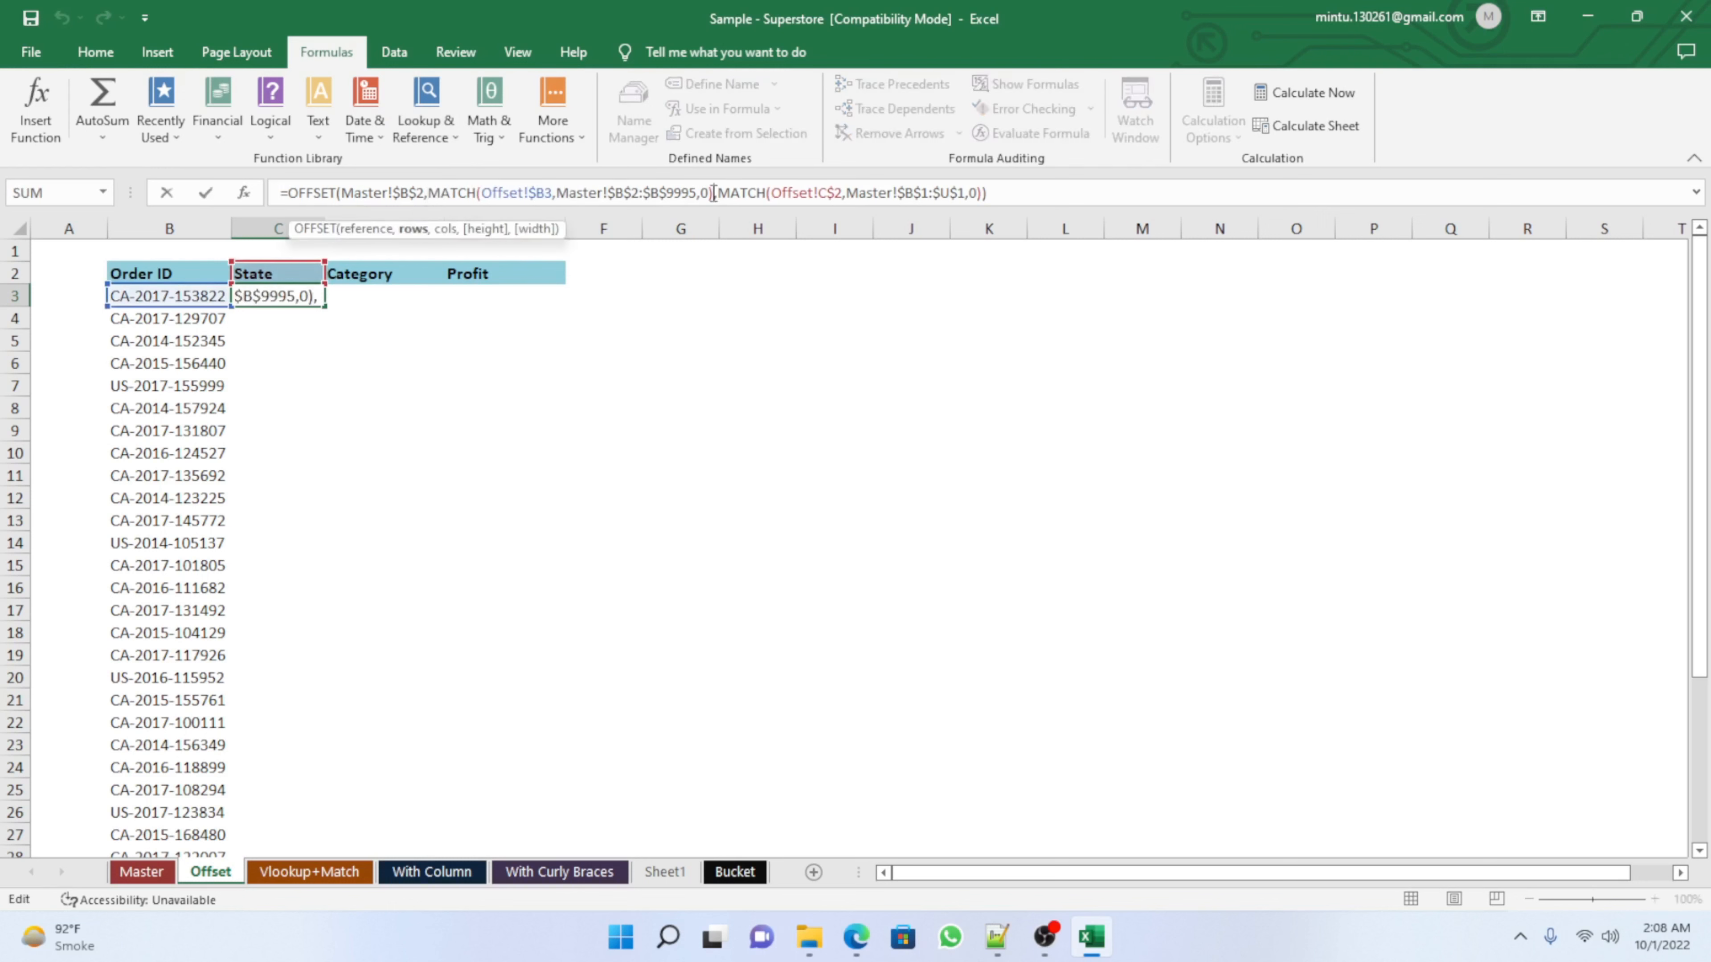
text(-)
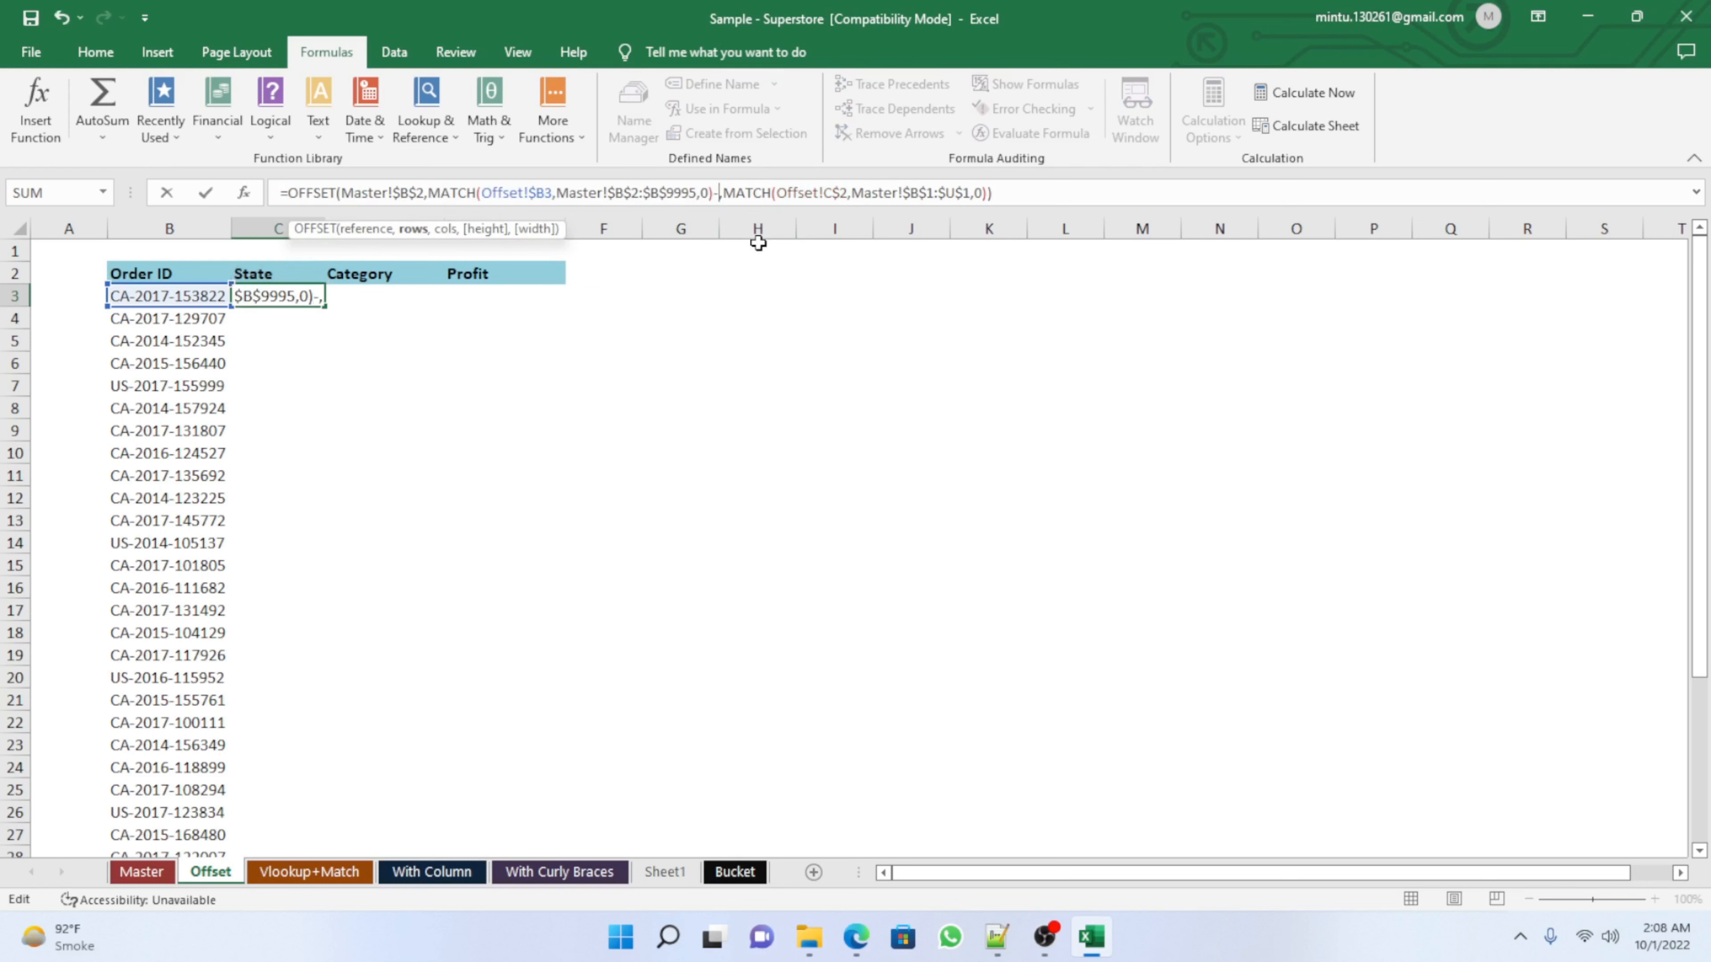
text(1)
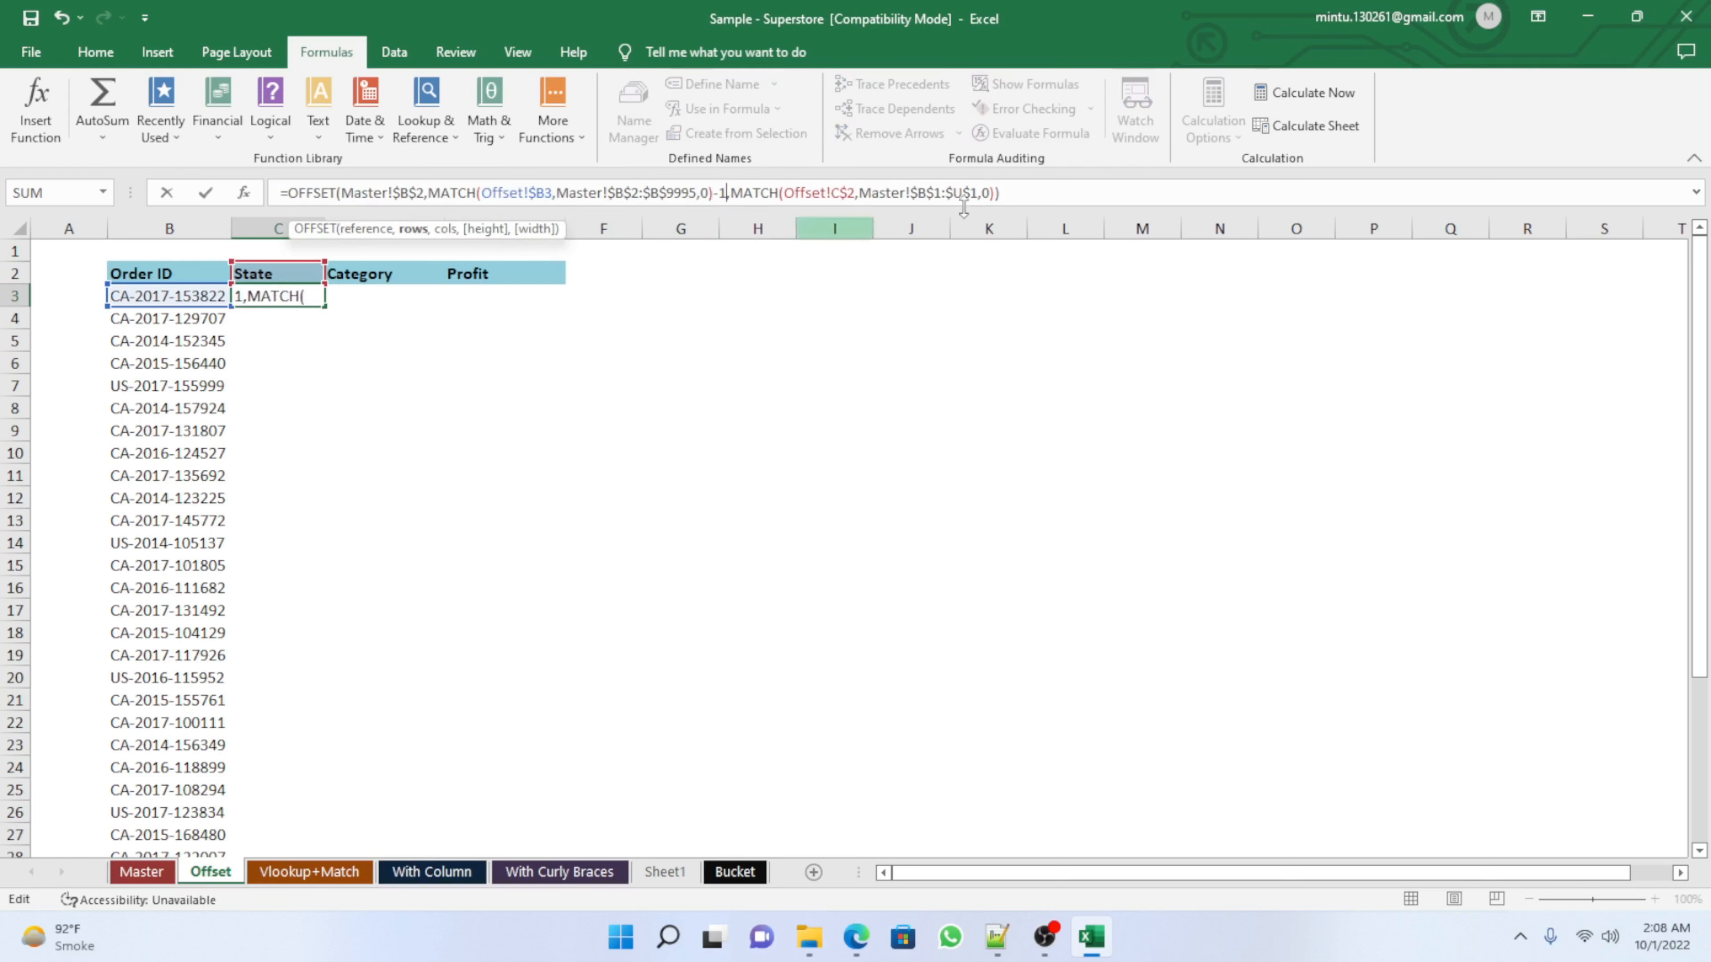
Step: Subtract 1 from the column MATCH as well and enter the corrected OFFSET formula in C3
click(993, 192)
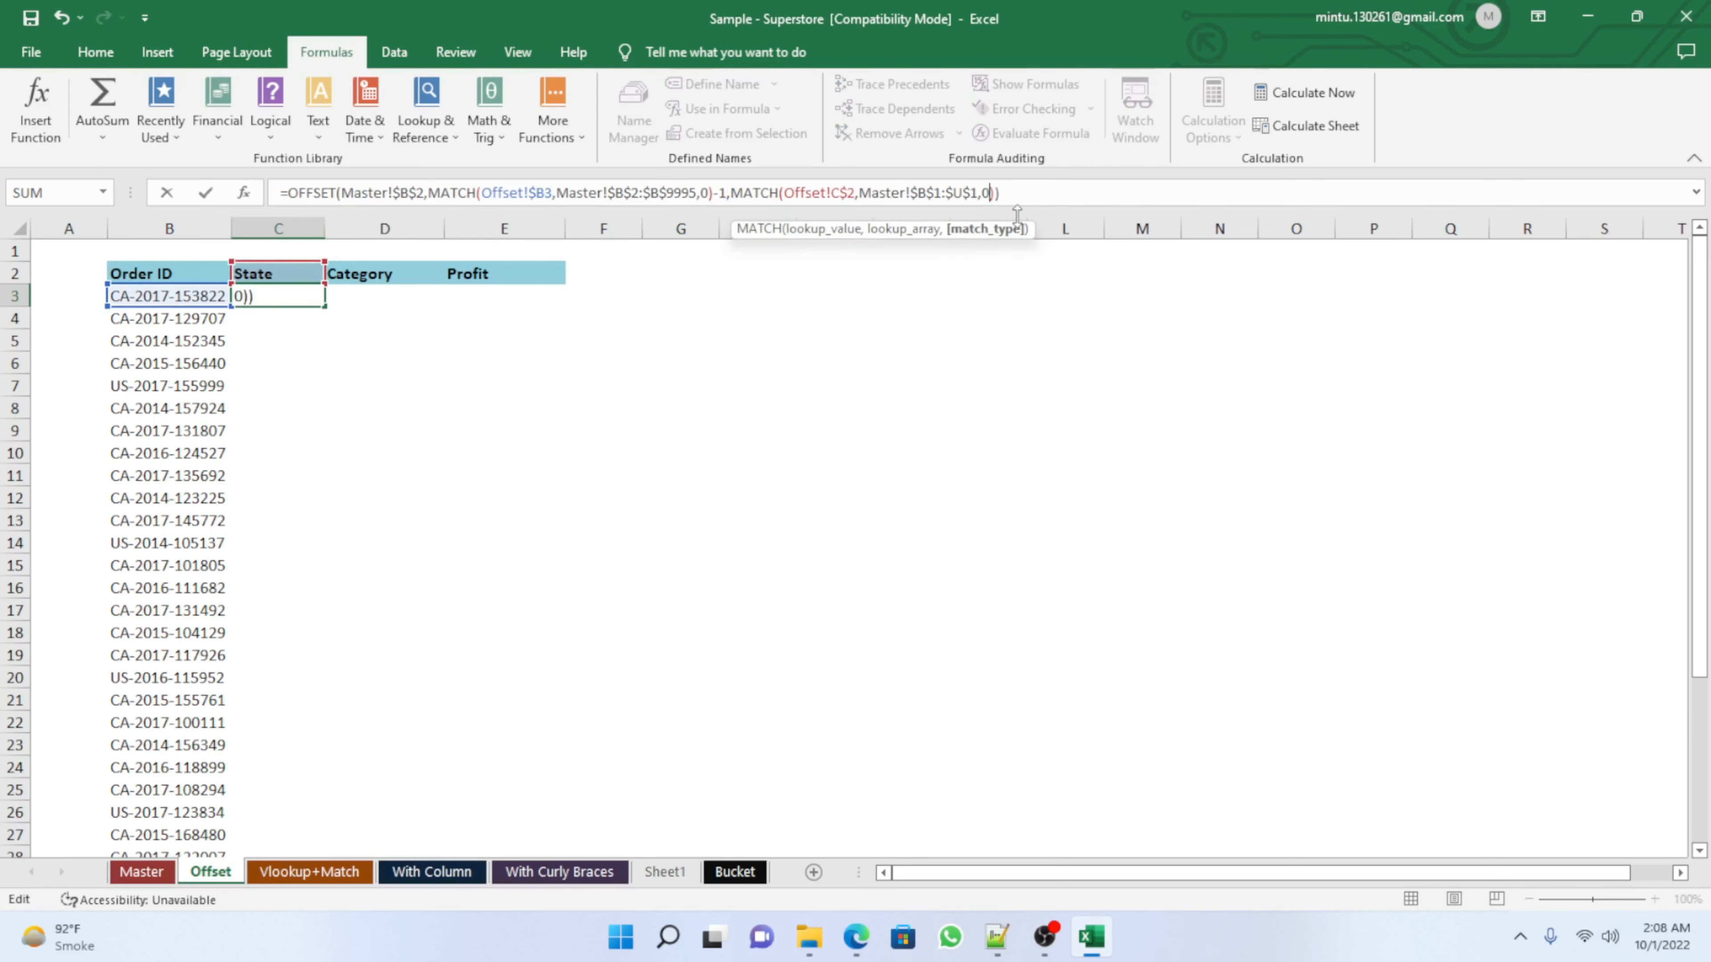
click(999, 192)
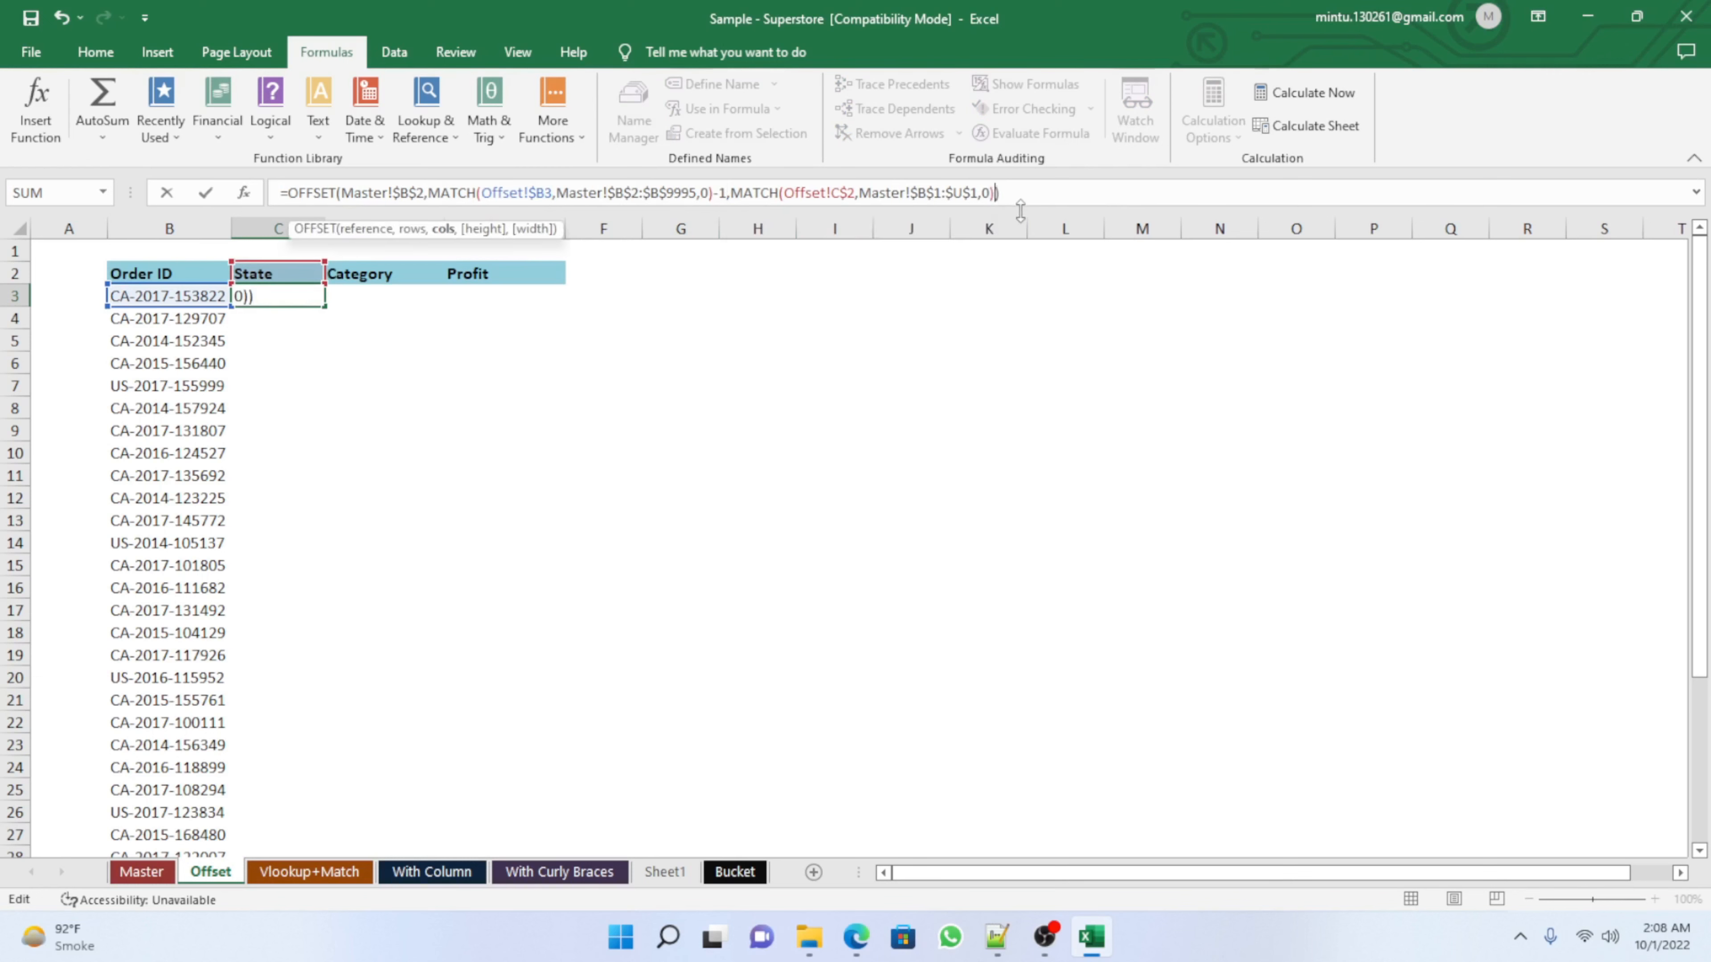
text(-1)
drag(711, 193, 726, 194)
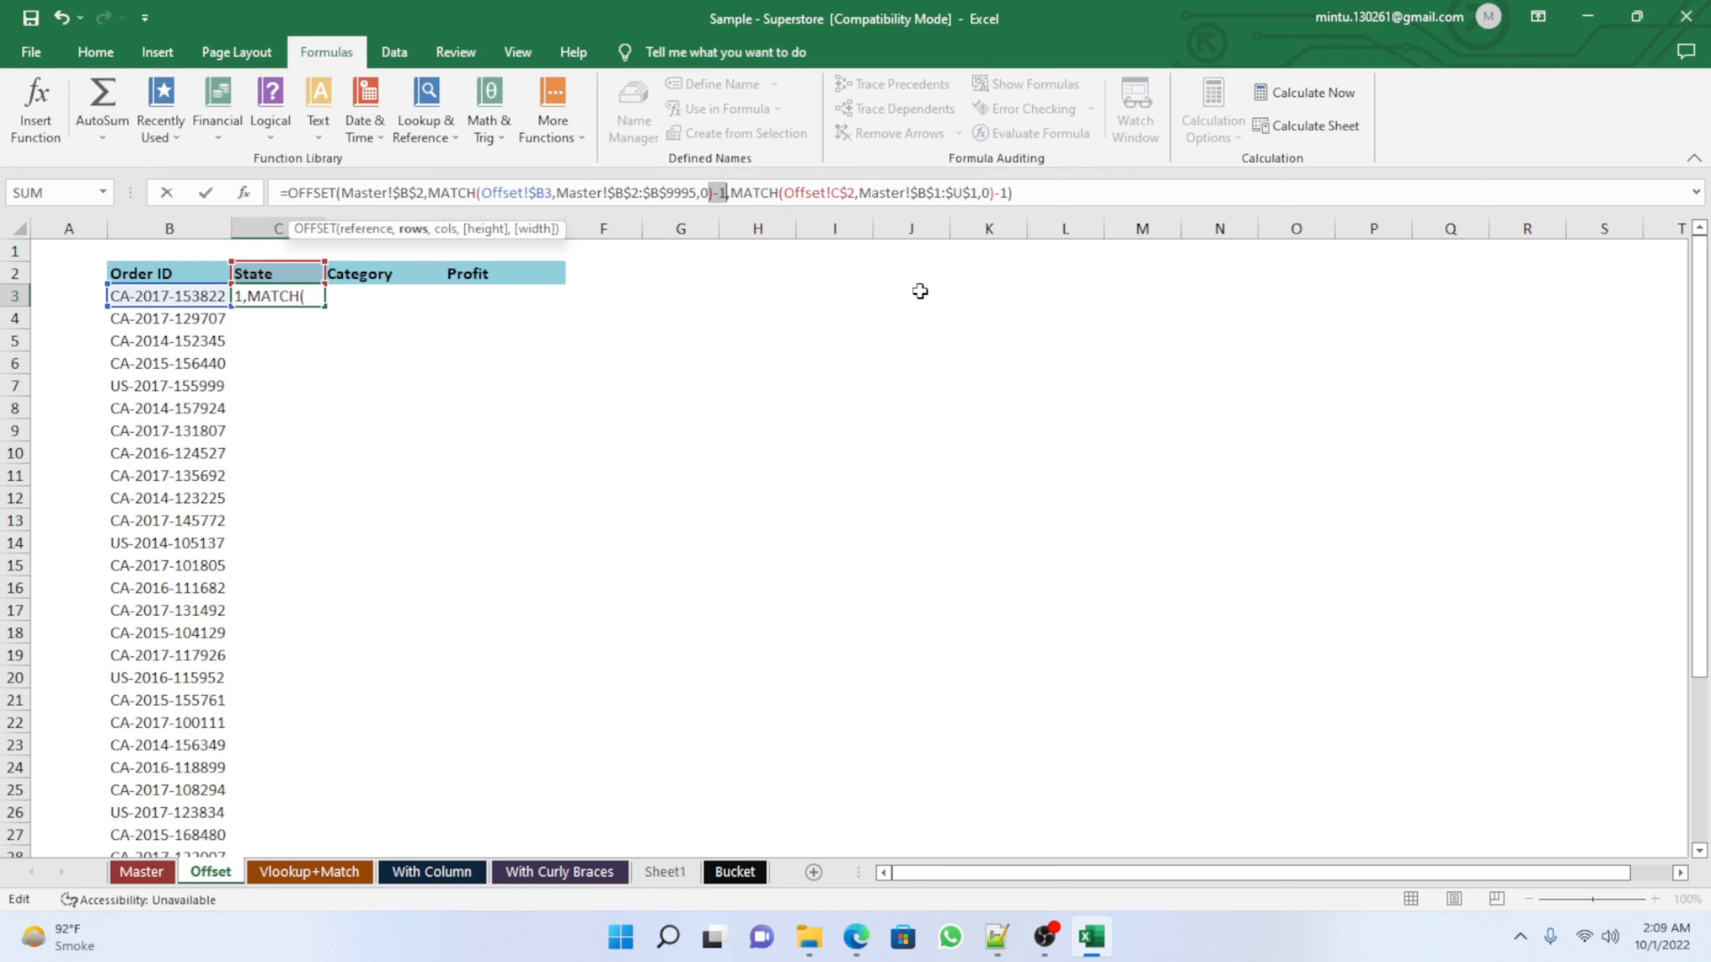
key(Return)
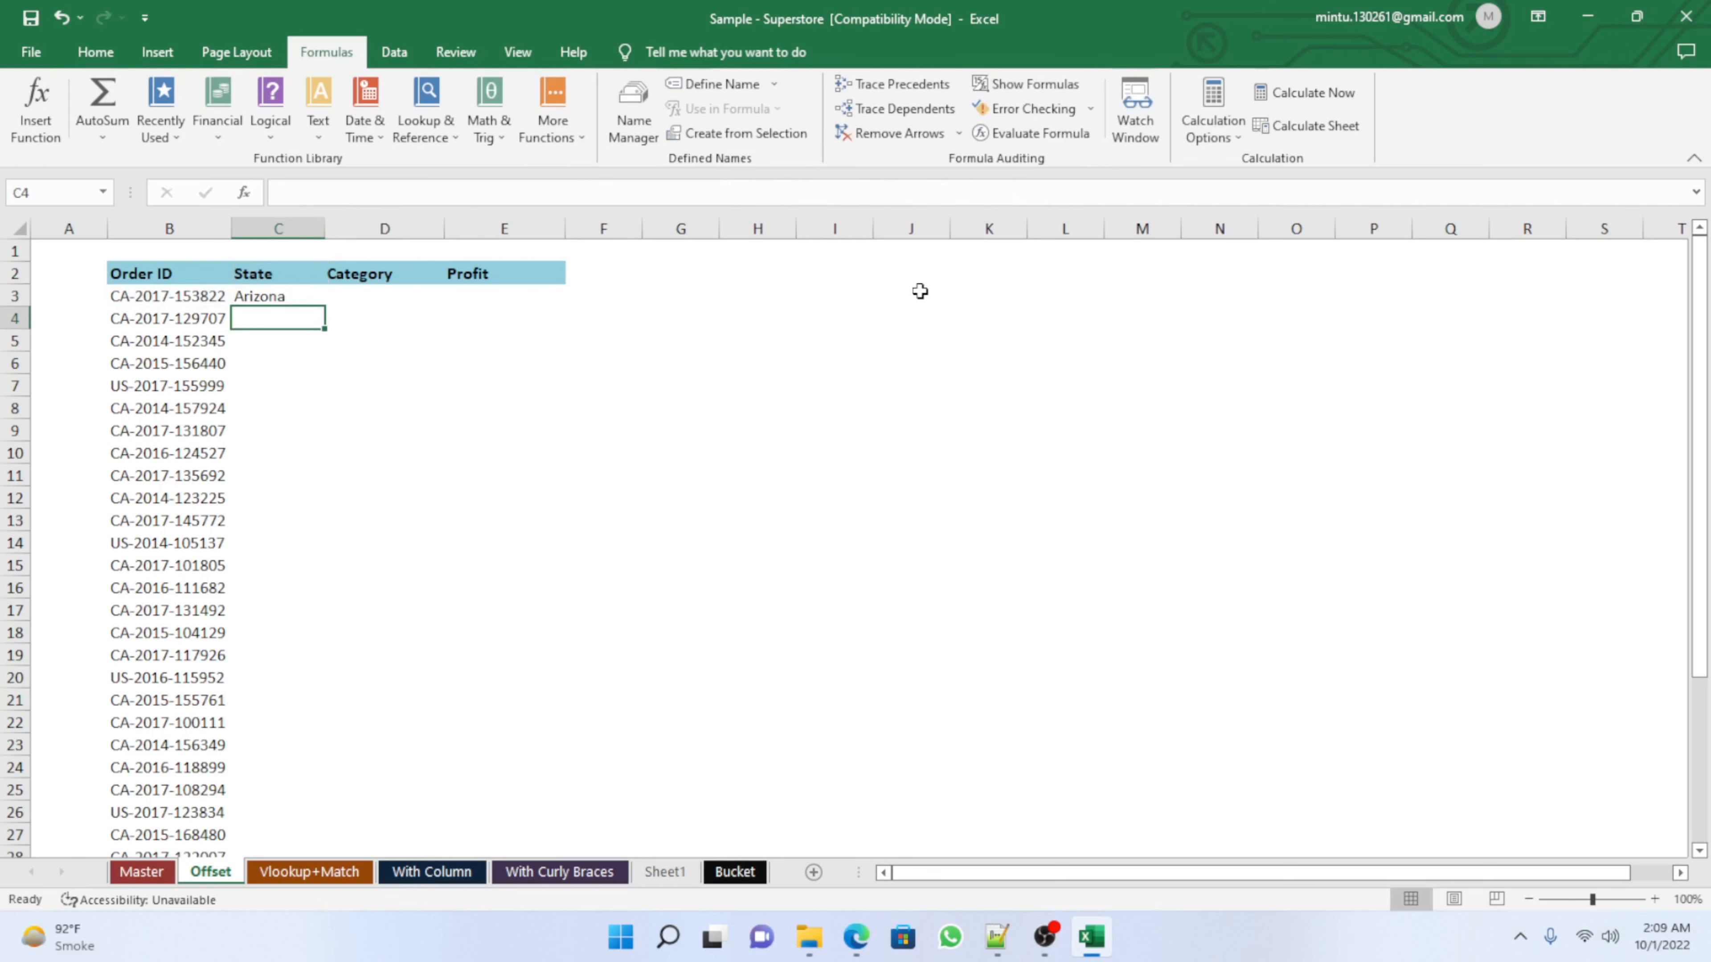
Step: Fill the OFFSET formula from C3 across to the Category and Profit cells D3:E3
key(Up)
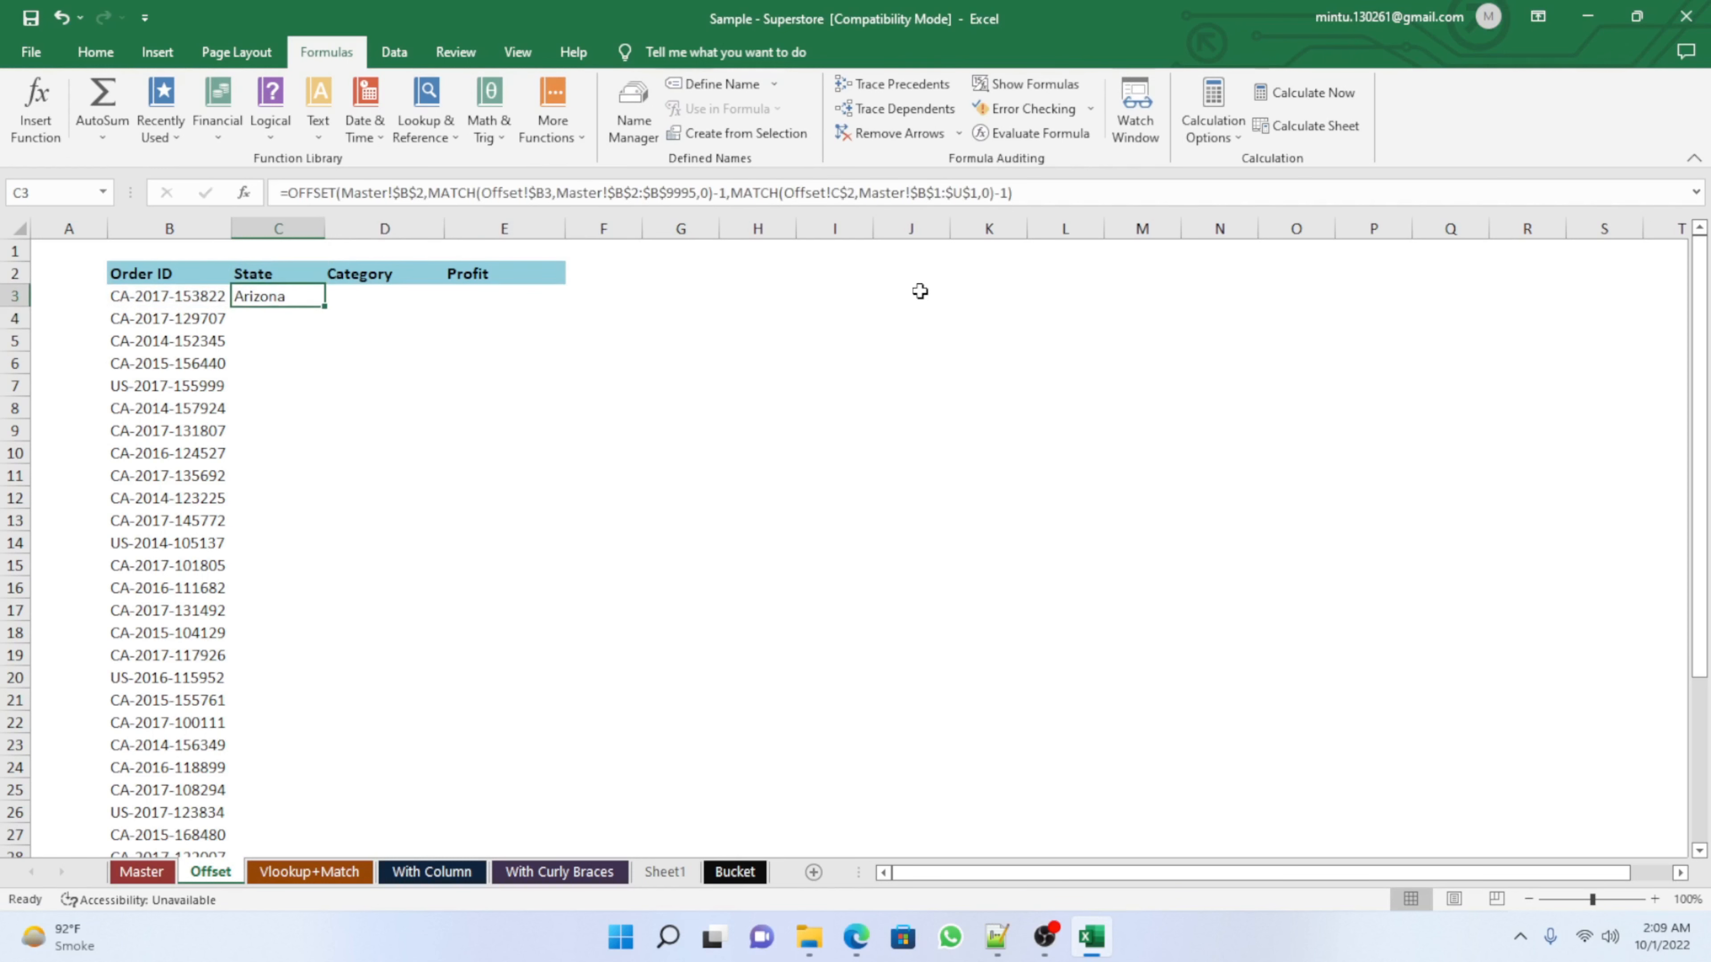
key(shift+Right)
key(shift+Right)
key(ctrl+r)
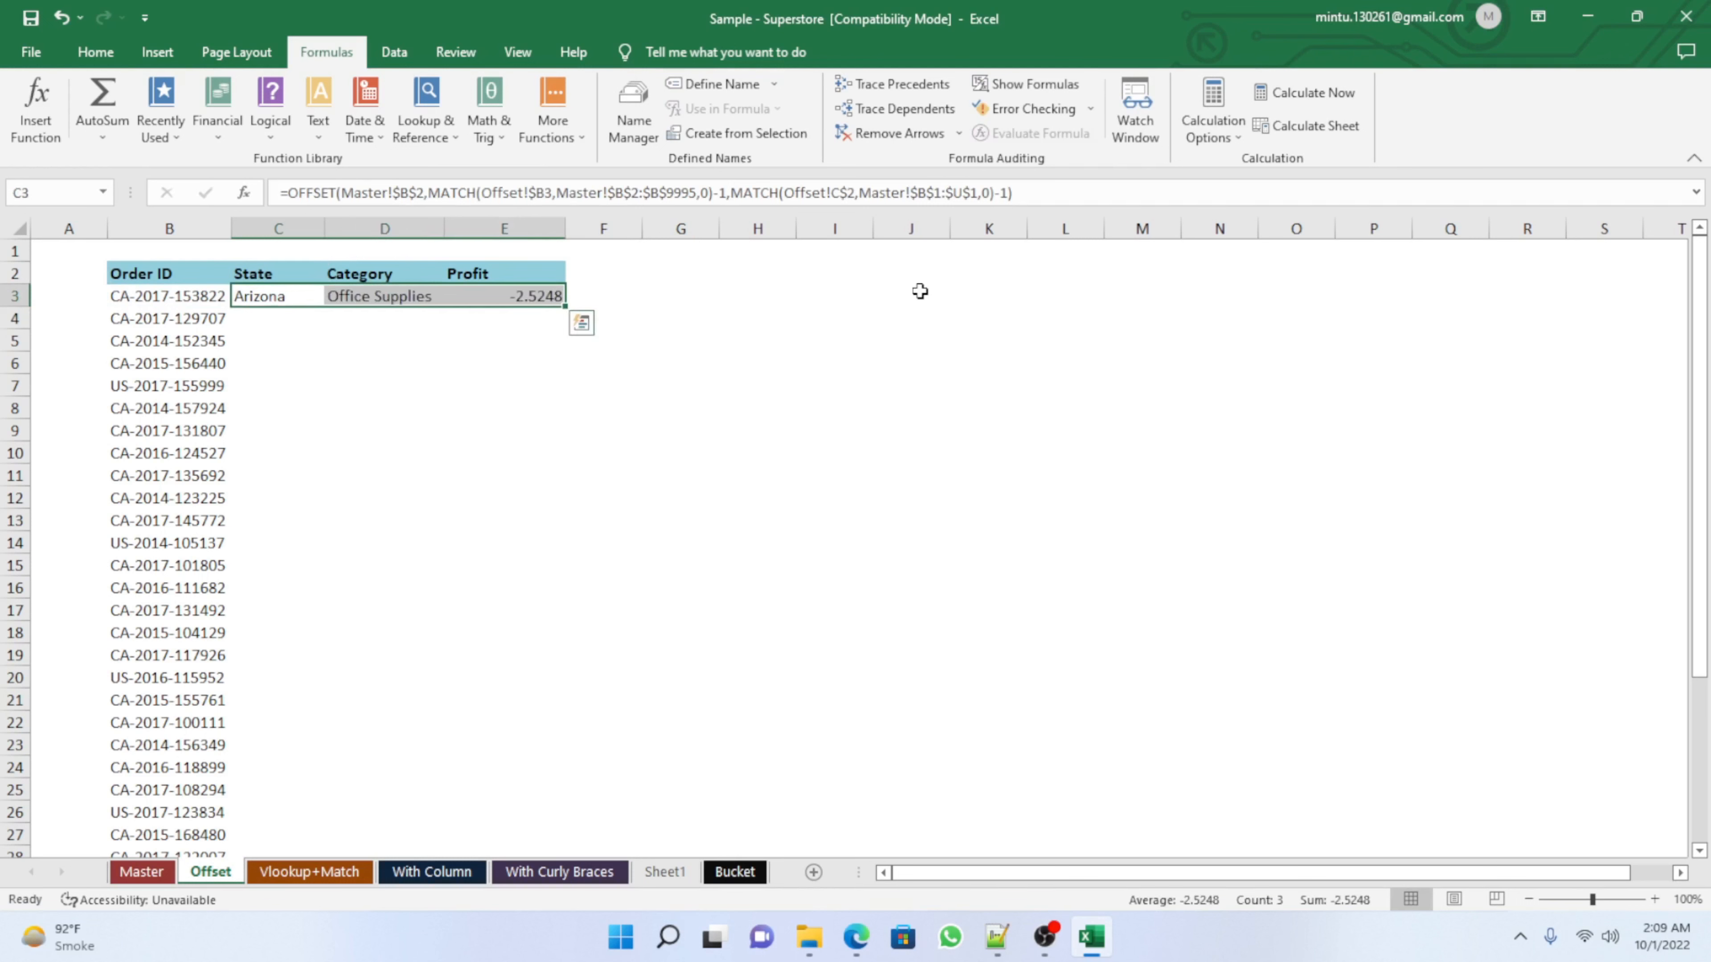
Step: Fill the formulas in C3:E3 down through row 37, the last order ID
key(shift+Left)
key(shift+Left)
key(Left)
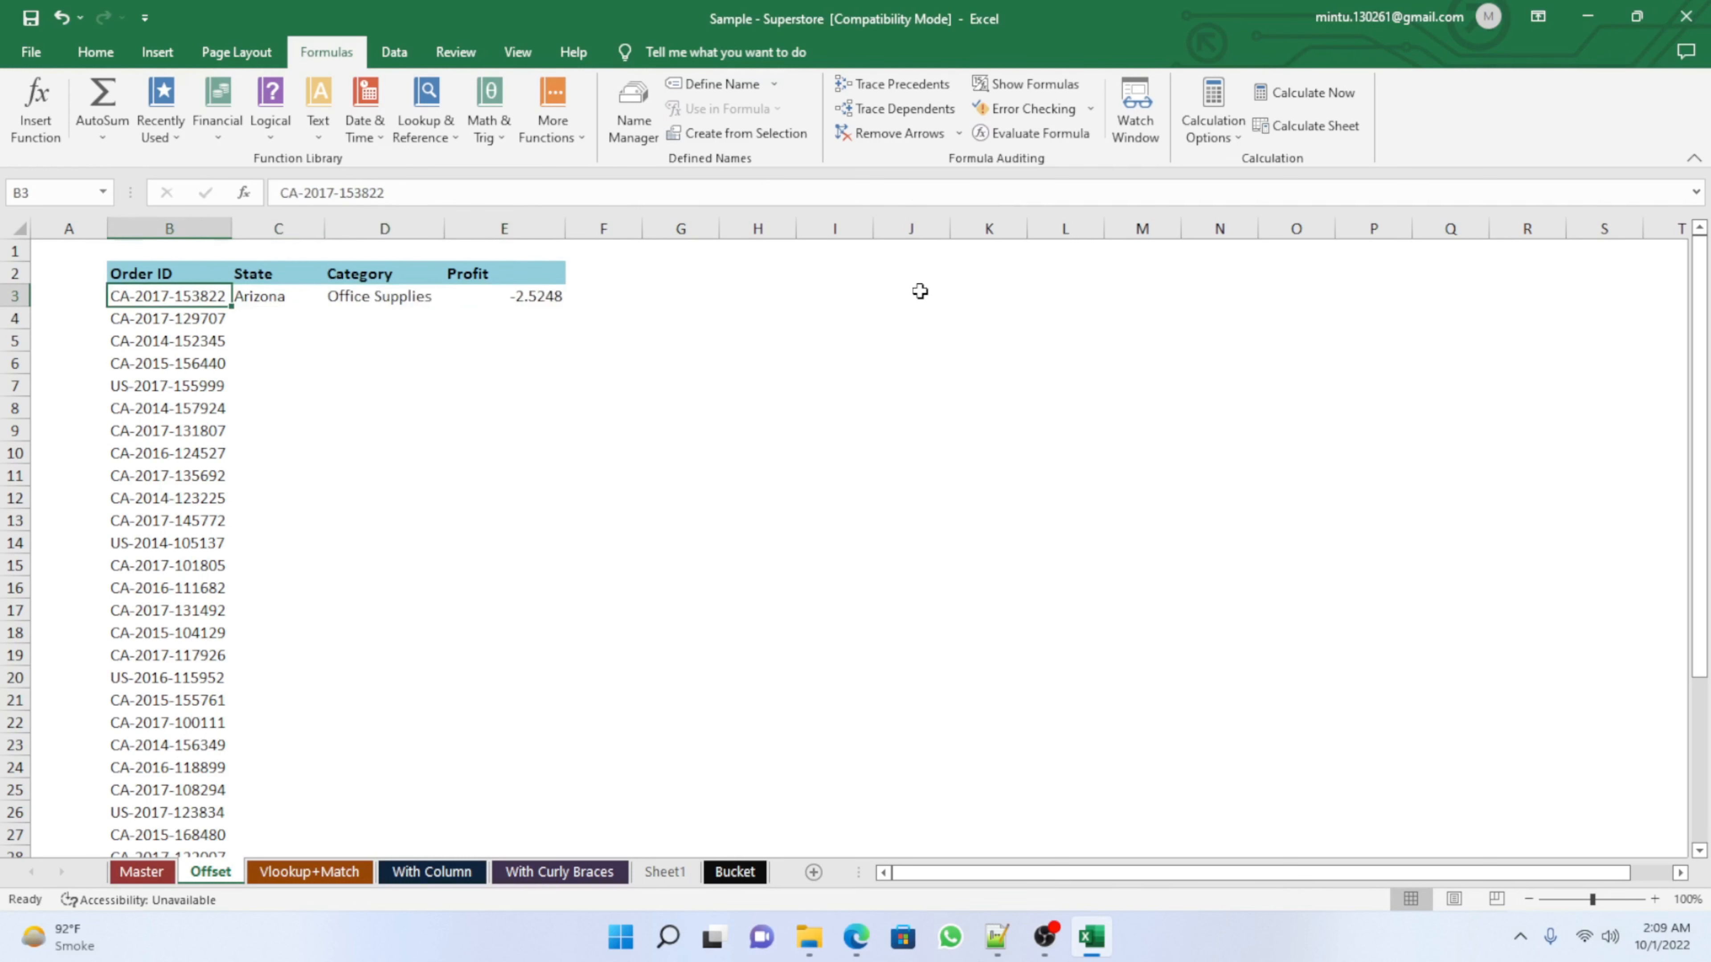
key(ctrl+Down)
key(Right)
key(shift+Right)
key(shift+Right)
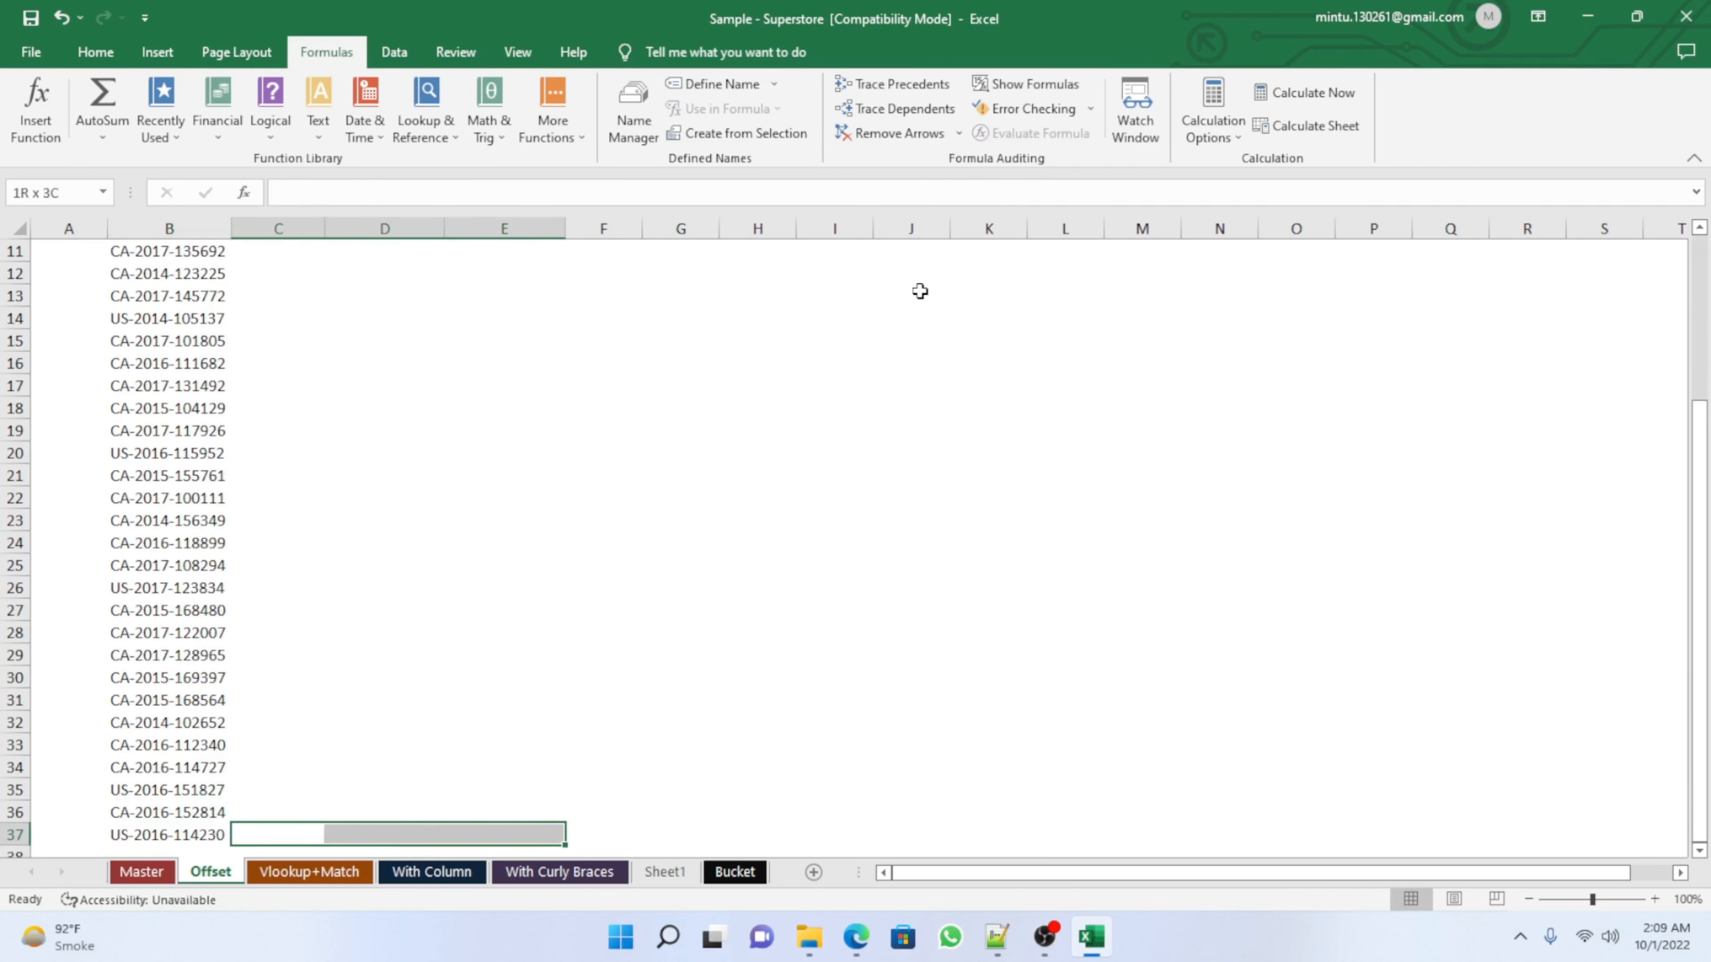
key(ctrl+shift+Up)
key(ctrl+d)
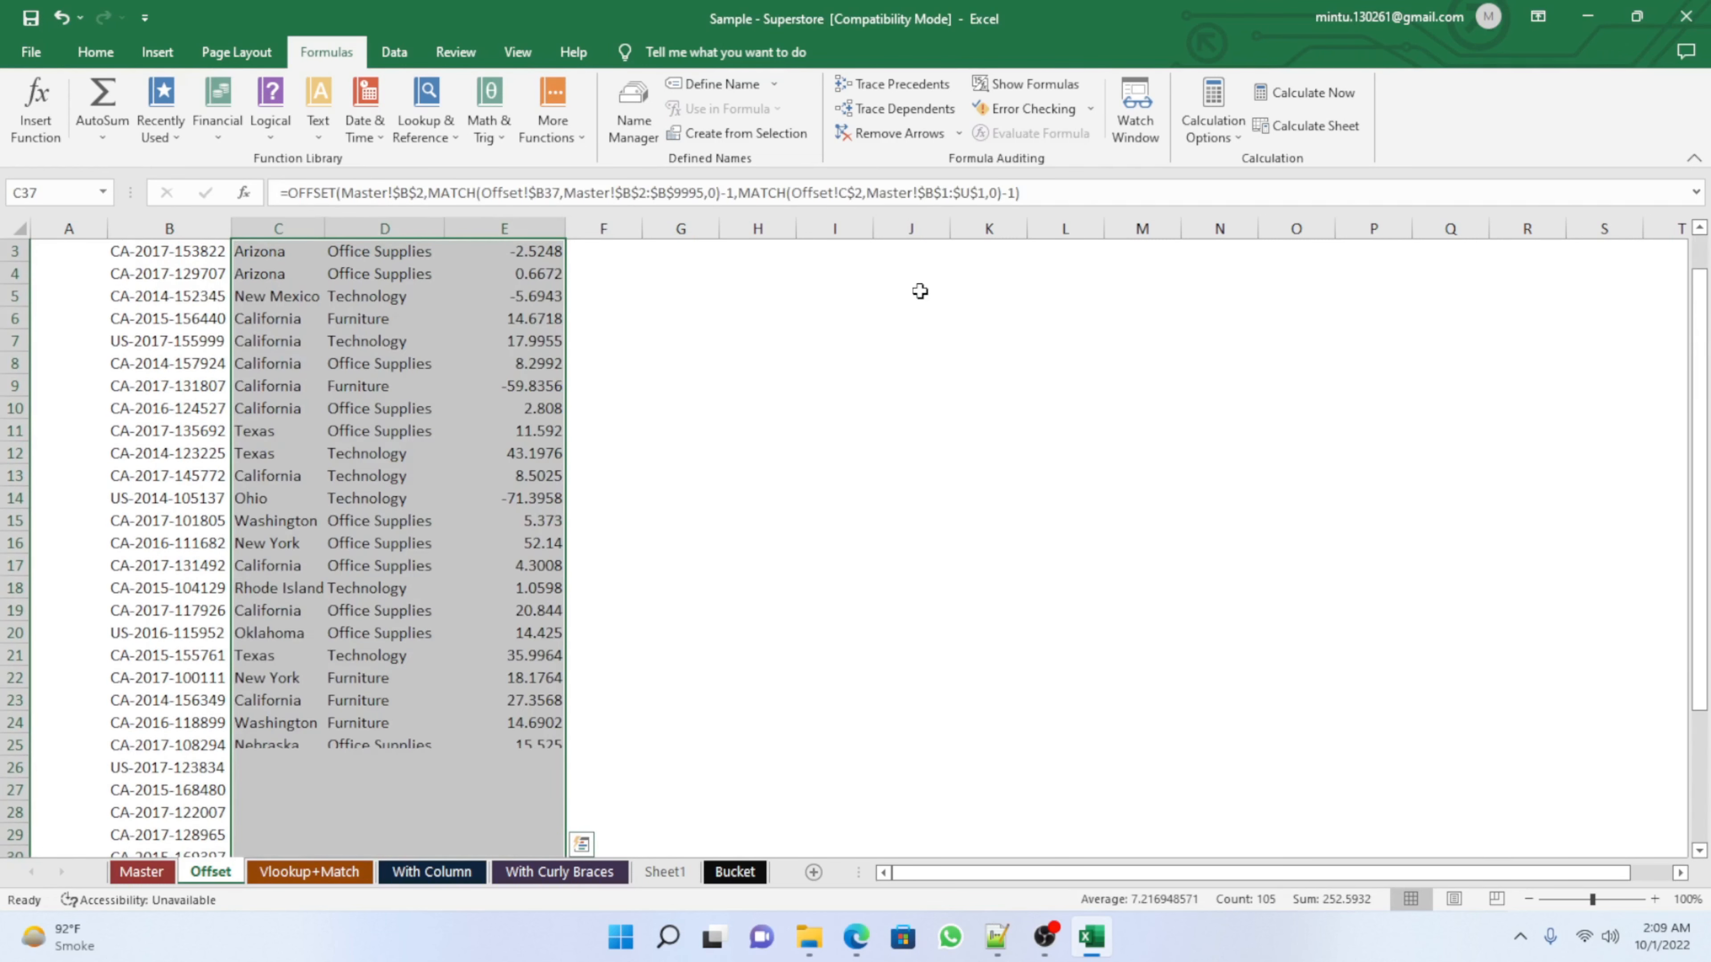
Step: Review the filled formulas in row 4 under State, Category and Profit, and compare the headers with the Master sheet
key(ctrl+Up)
key(Down)
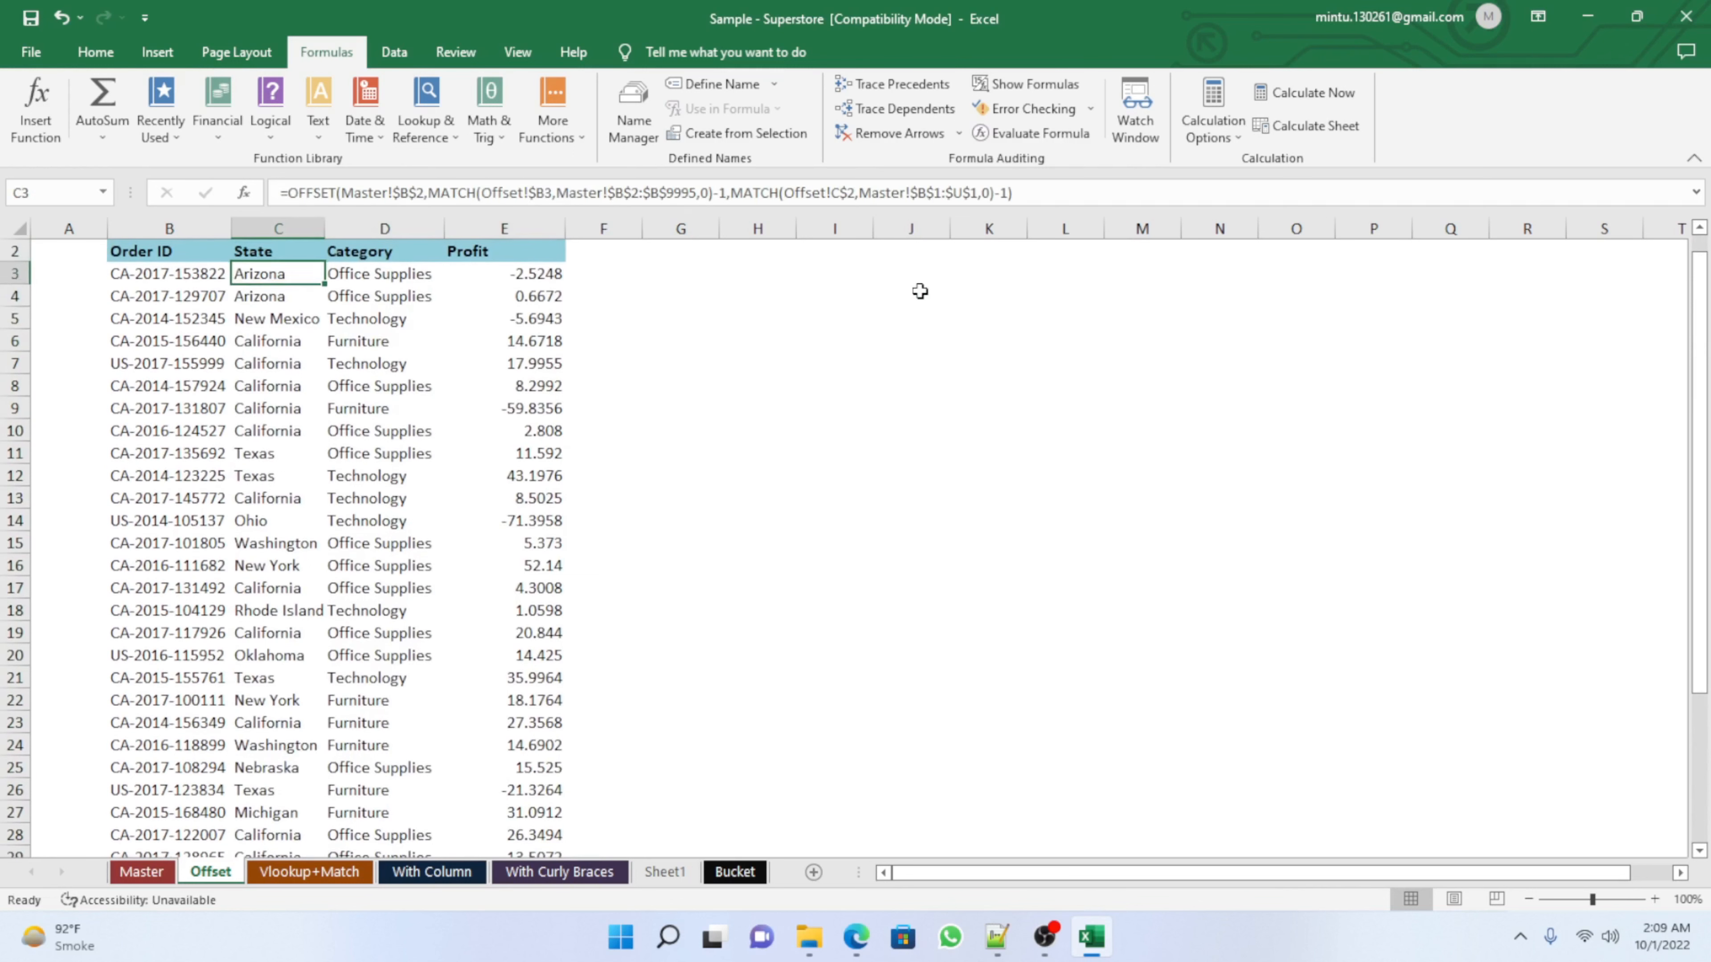
key(Down)
key(Right)
key(Right)
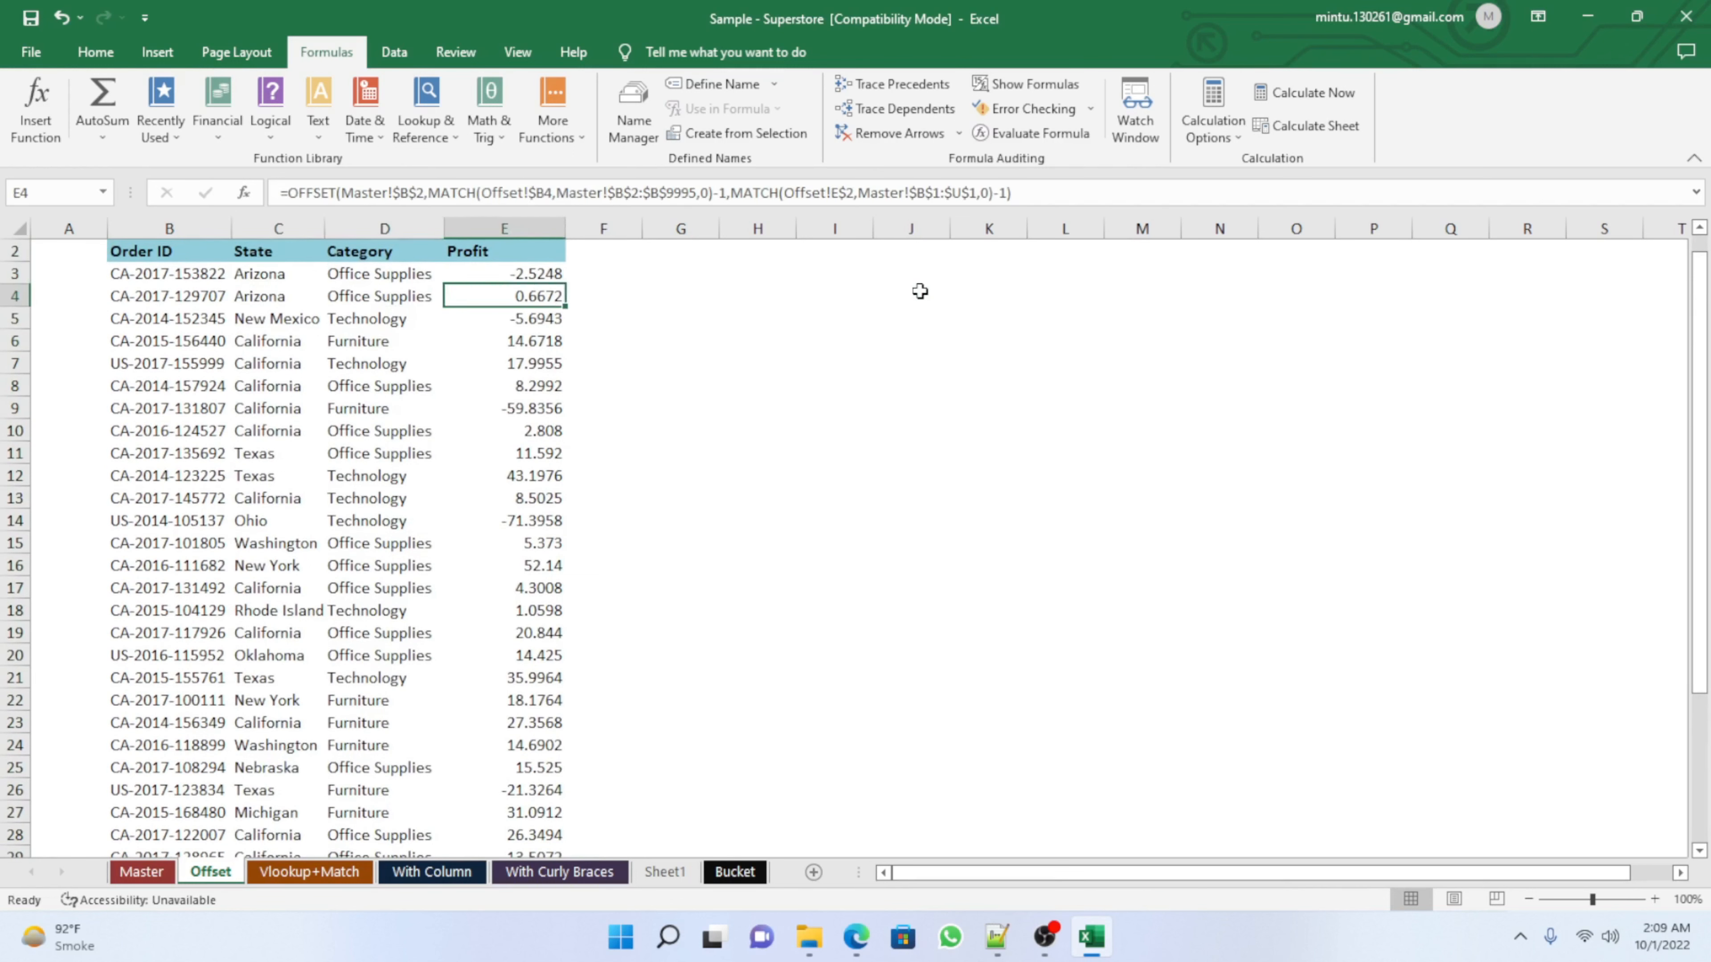
key(Left)
key(Left)
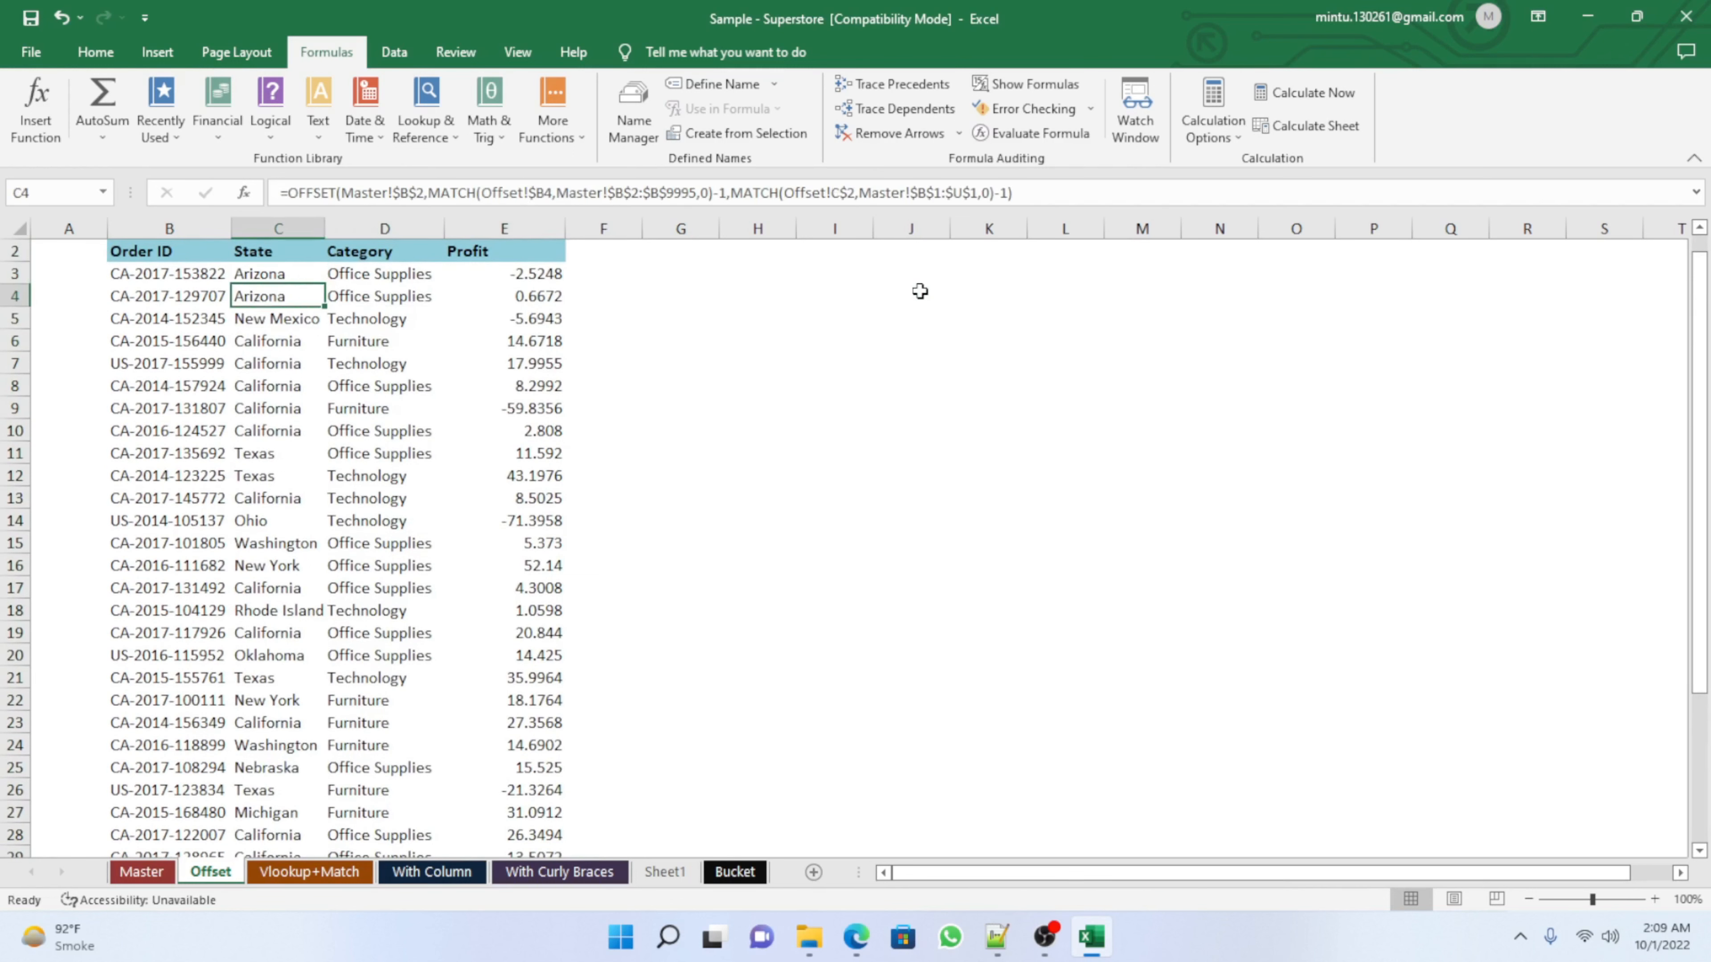
key(Right)
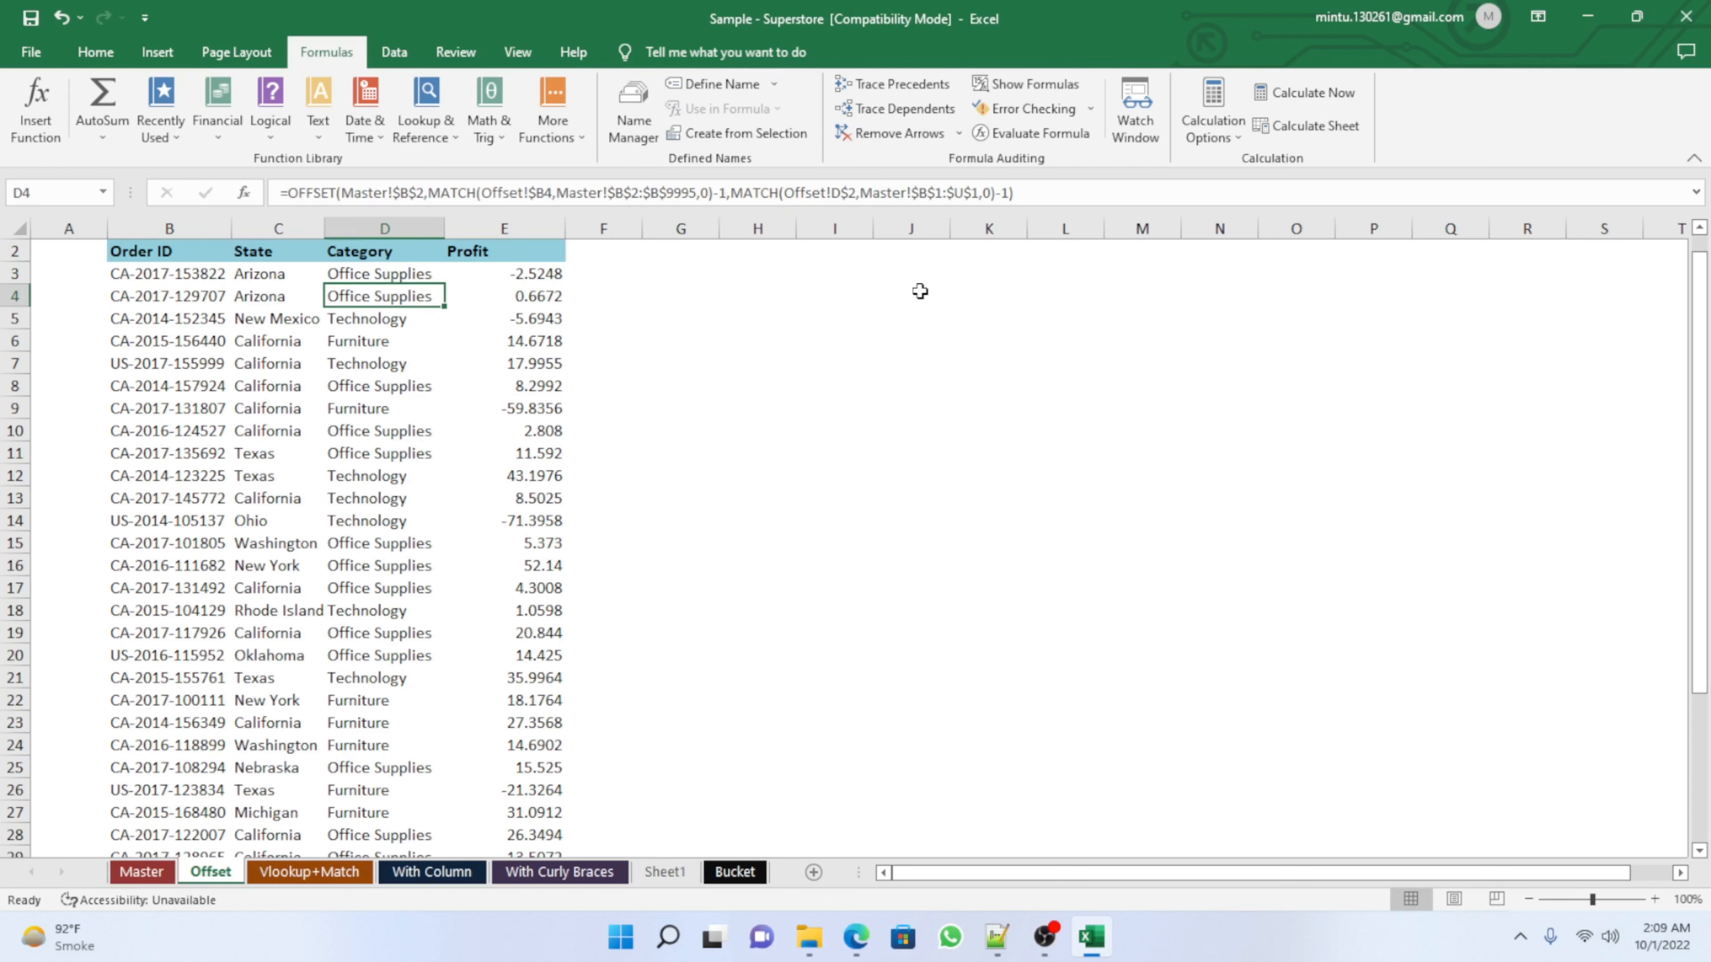
click(269, 251)
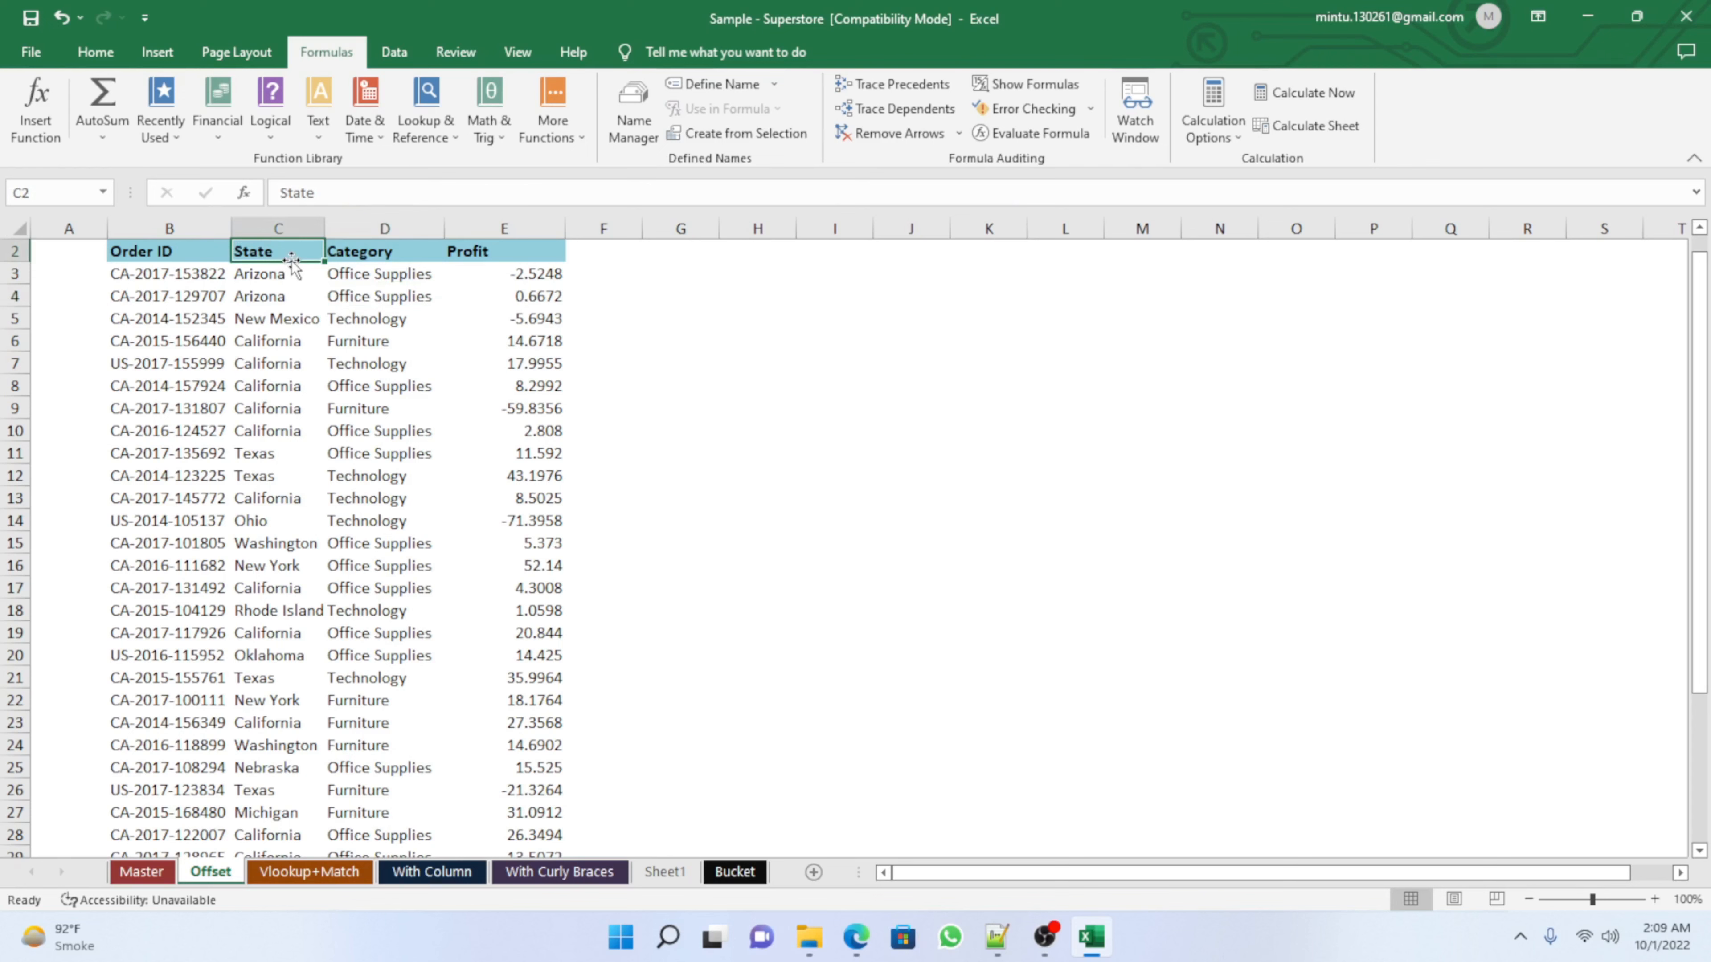
click(135, 873)
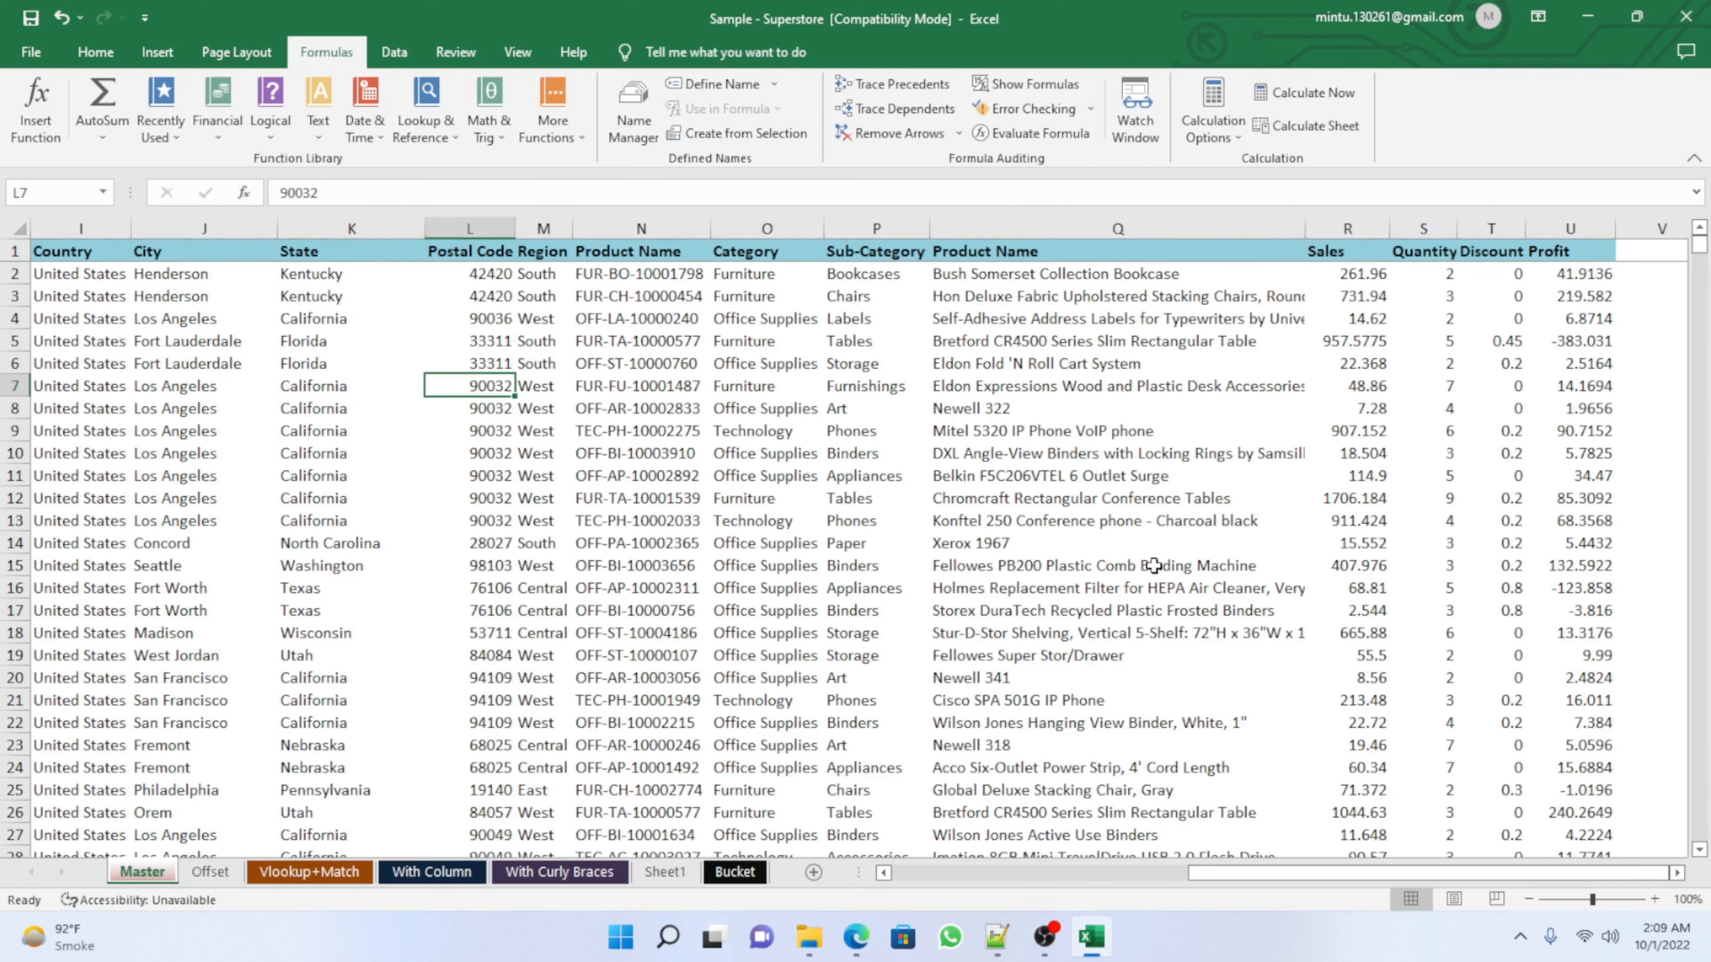
click(213, 871)
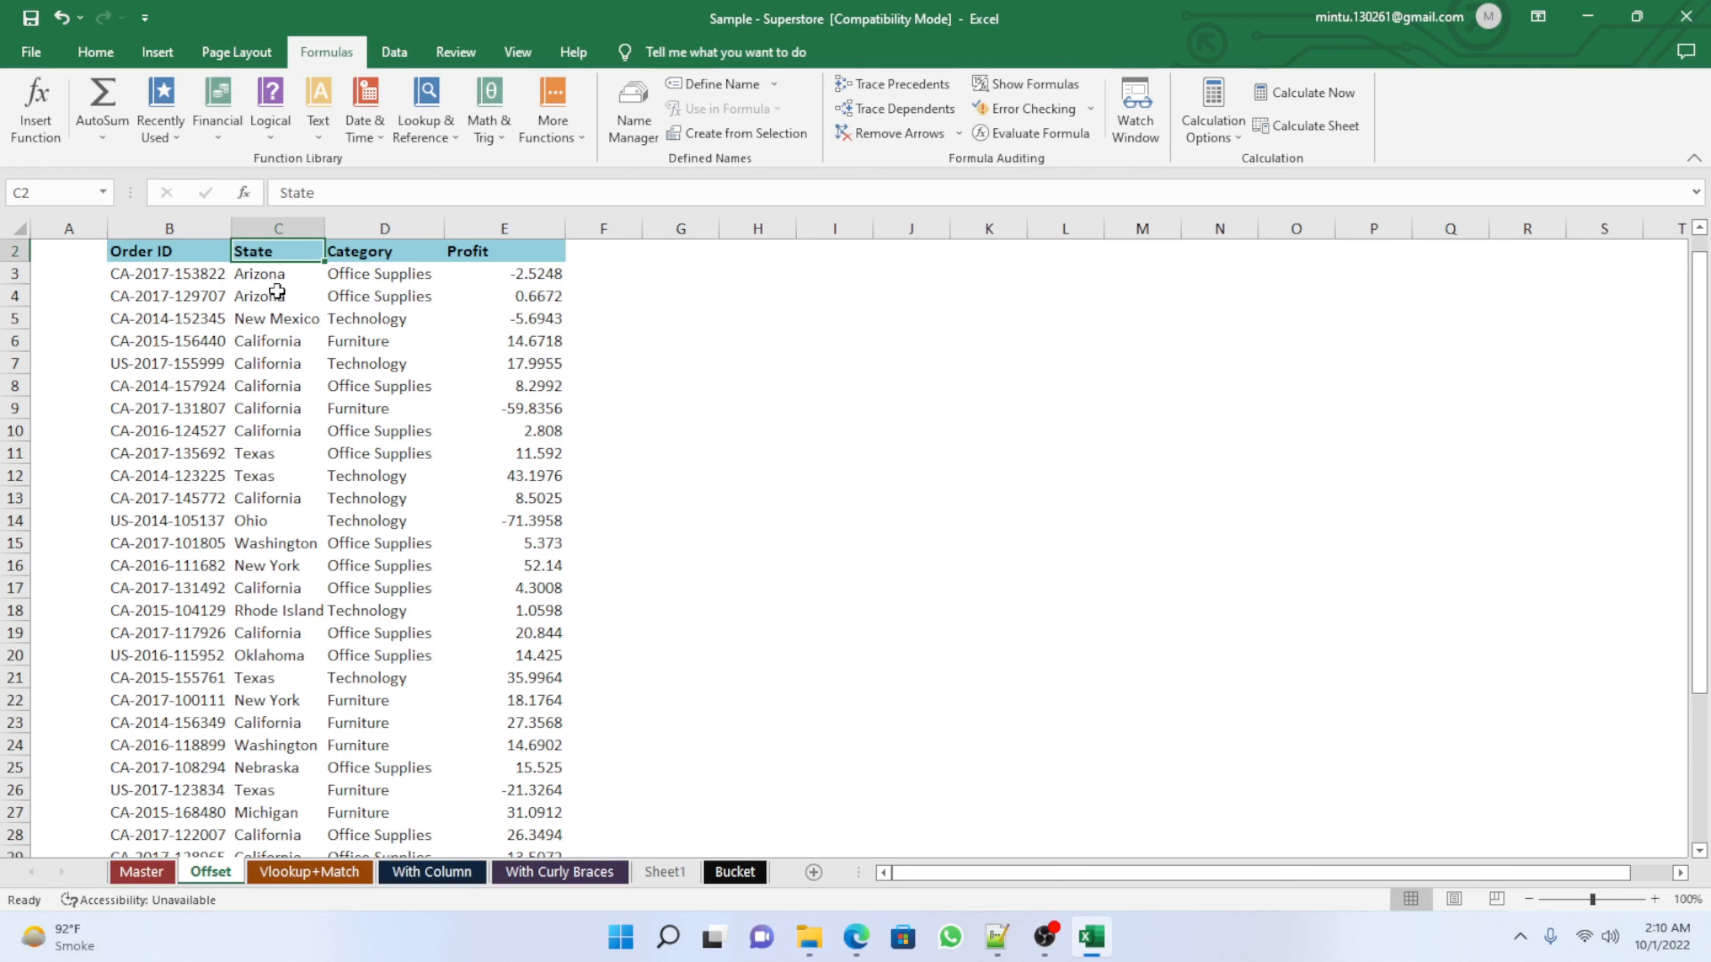
scroll(317, 370, up, 1)
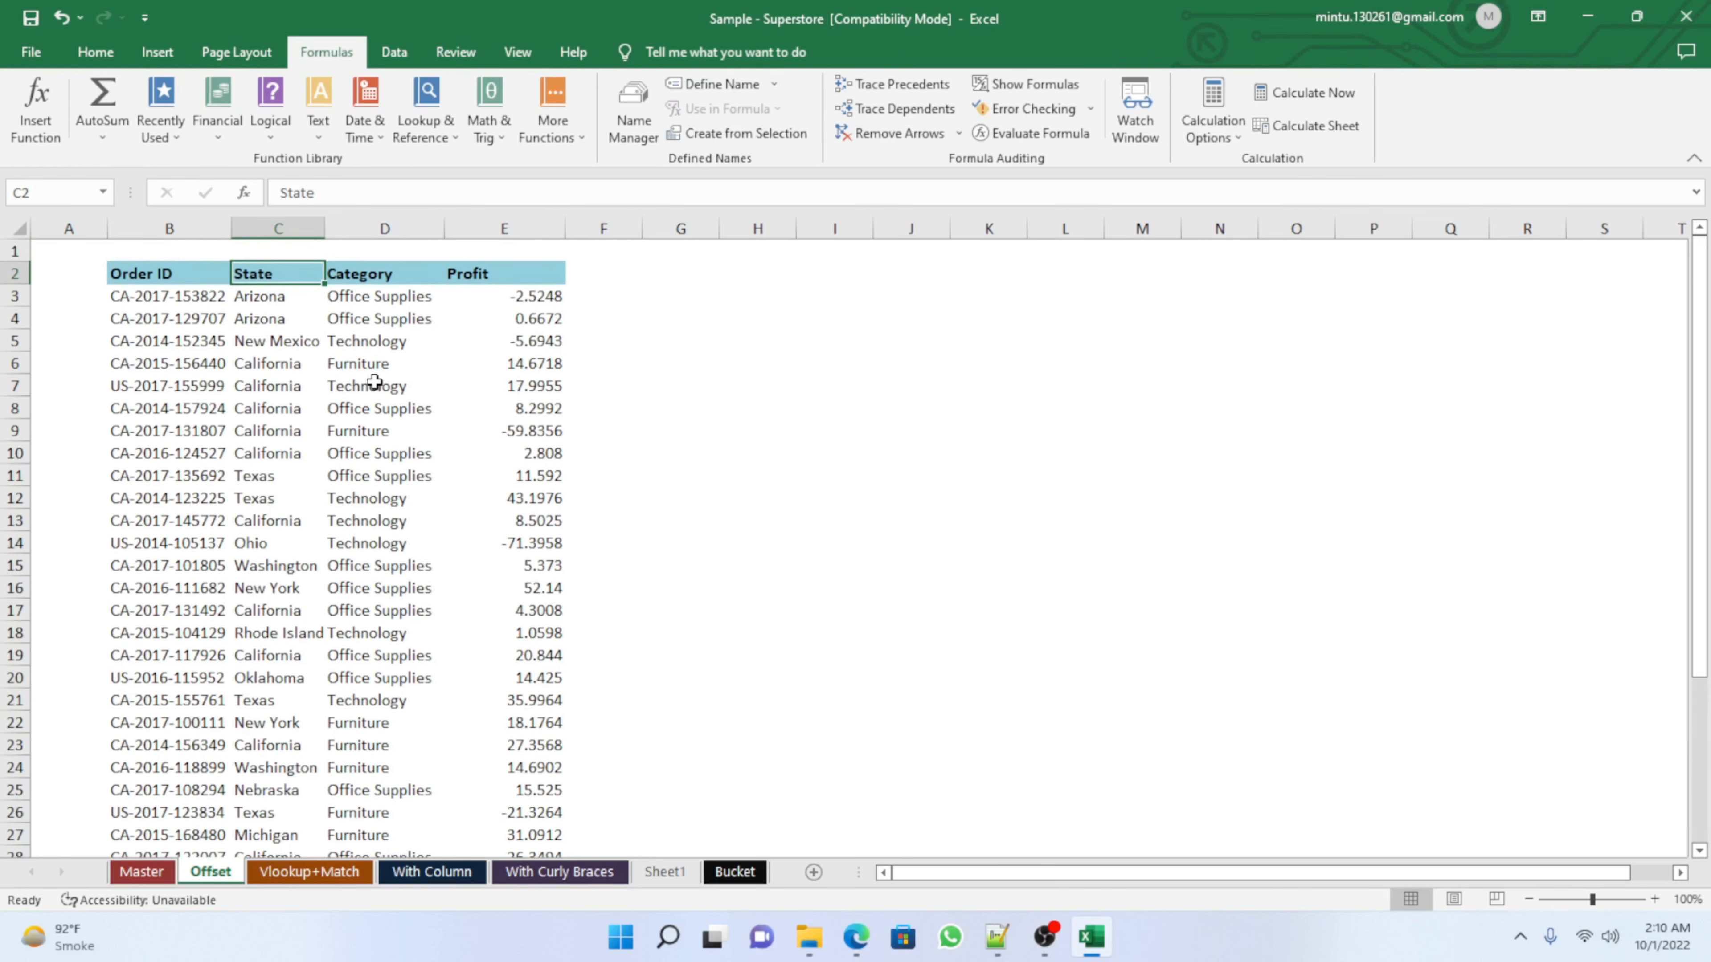